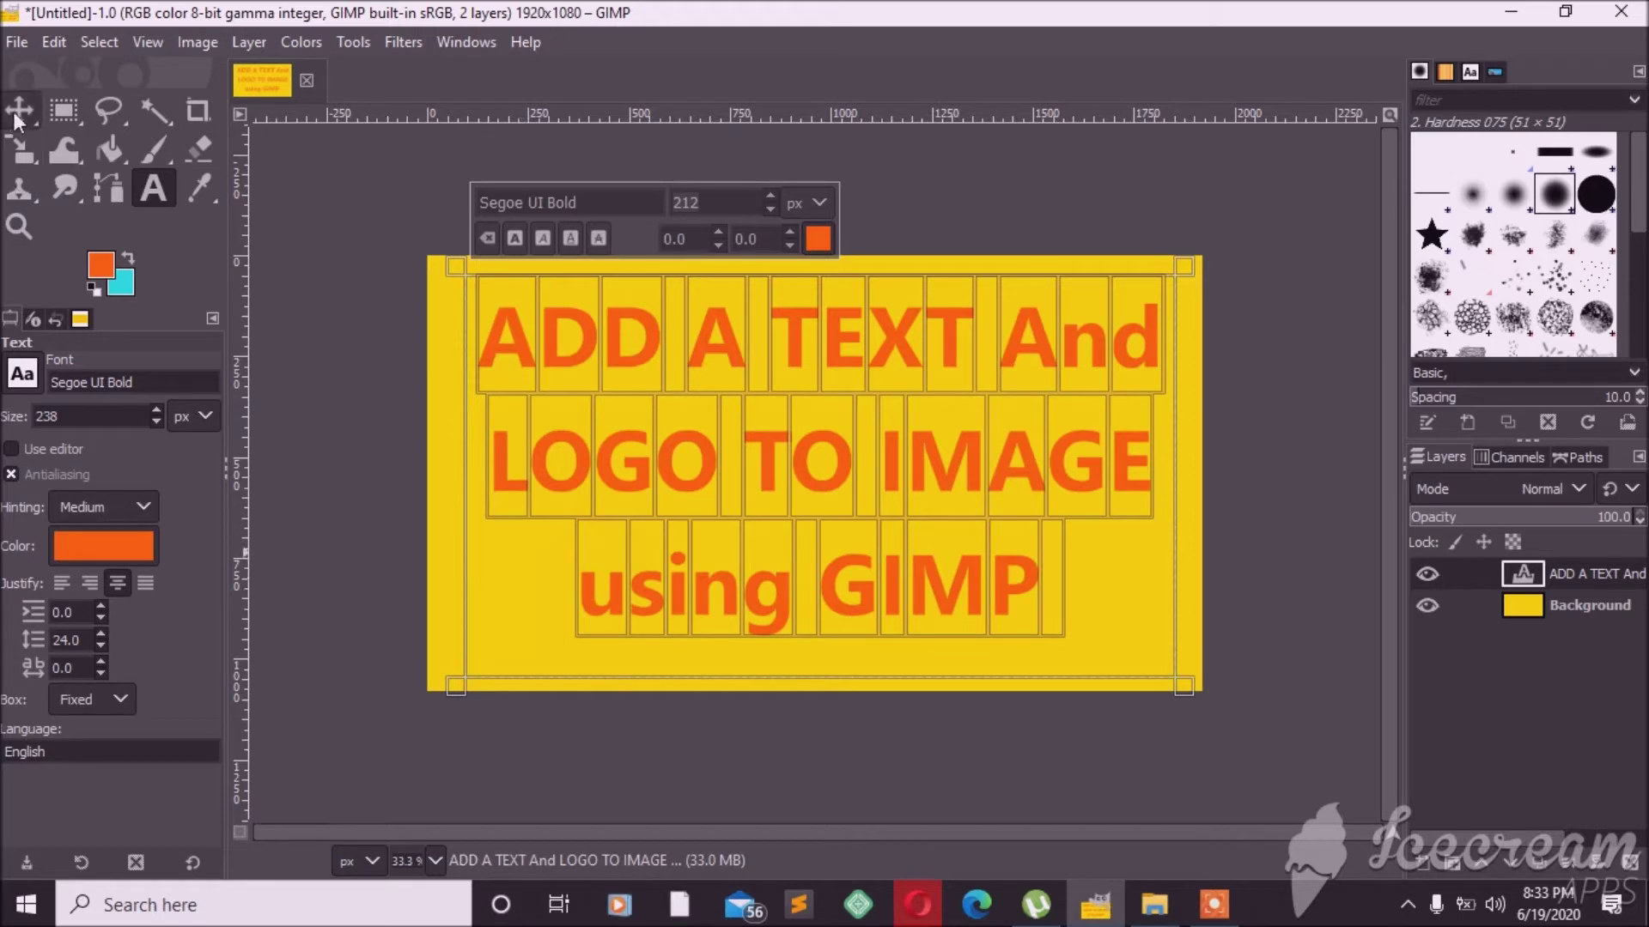
Open maxresdefault.jpg, the 1280×720 Top 5 Root Apps thumbnail, from the psiphon folder
left_click(19, 48)
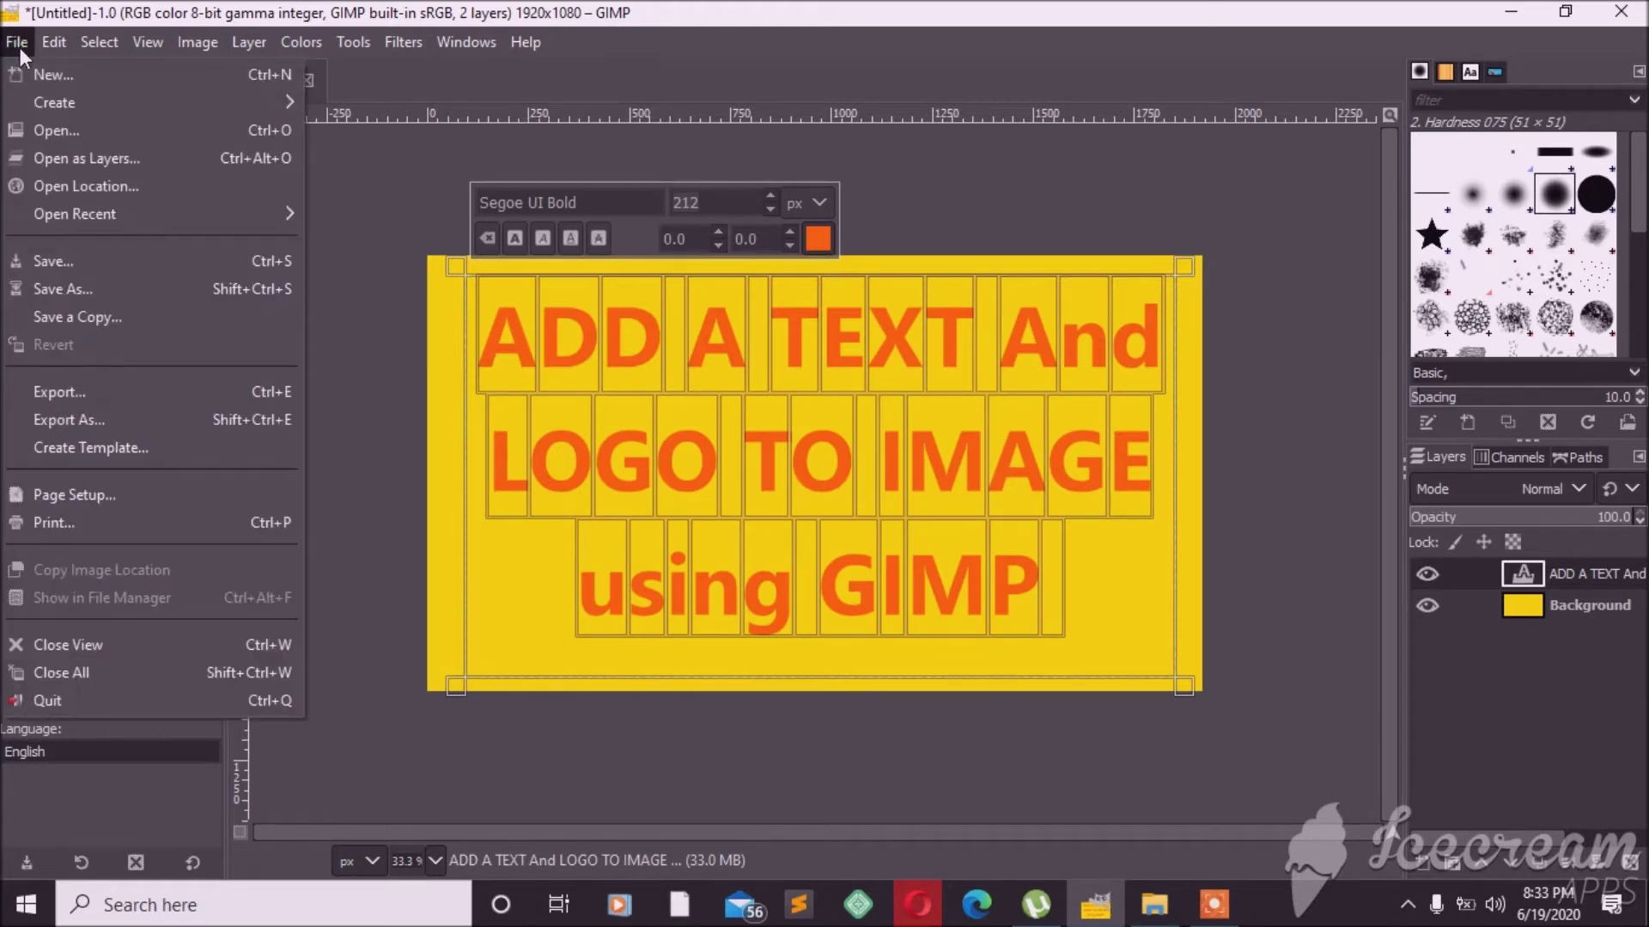
left_click(48, 141)
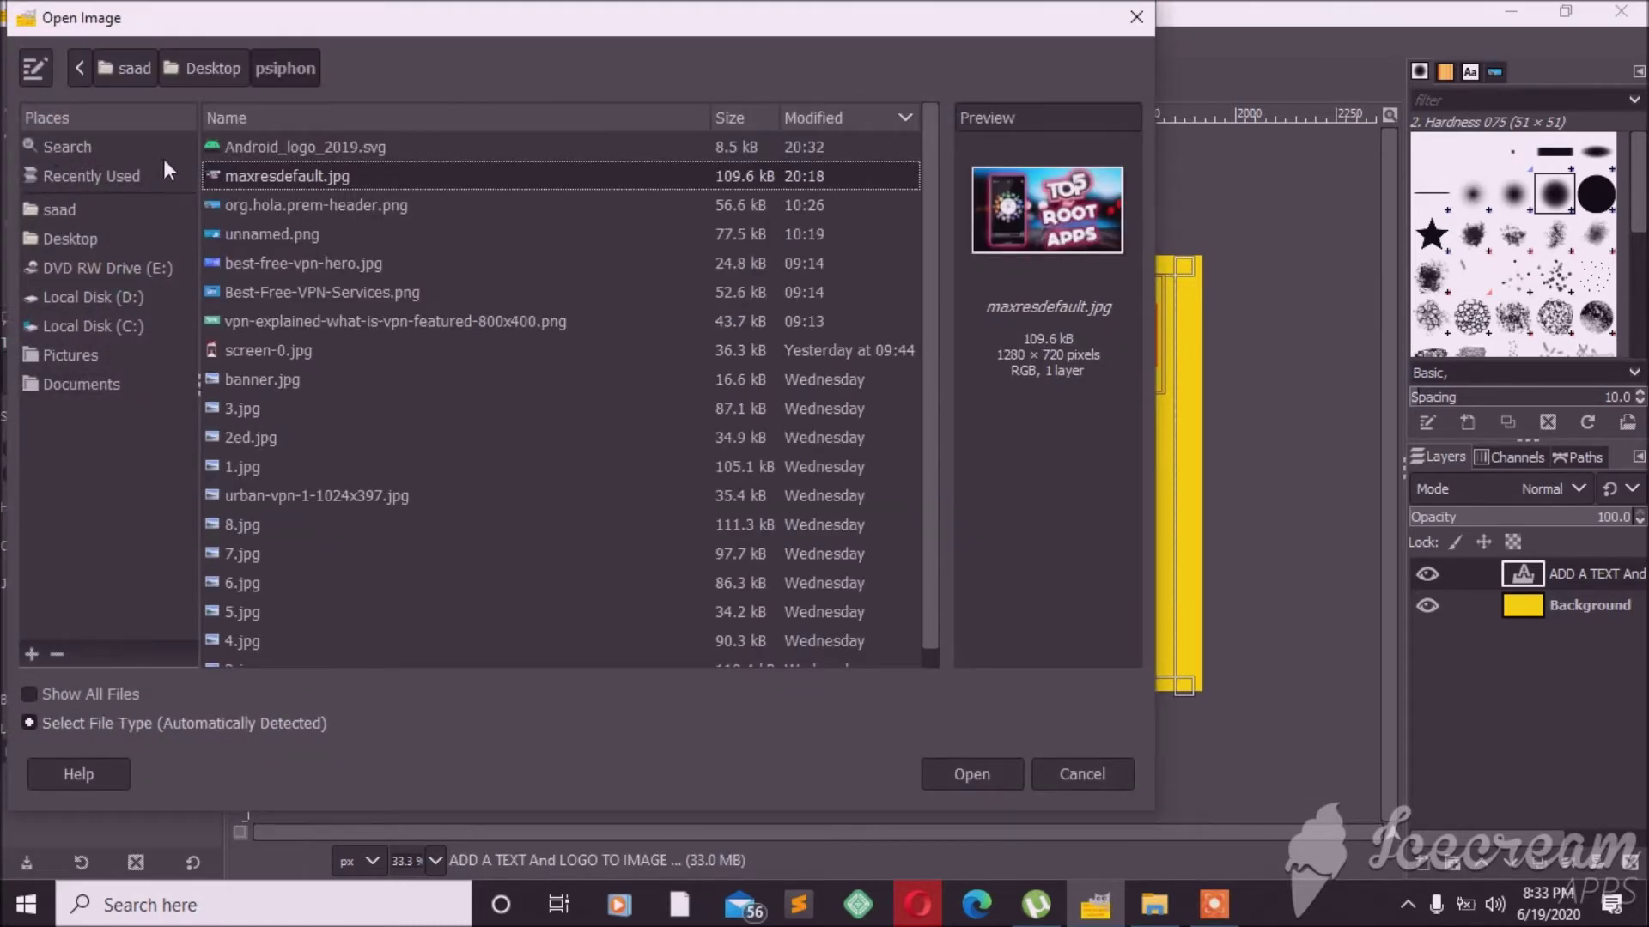
left_click(970, 777)
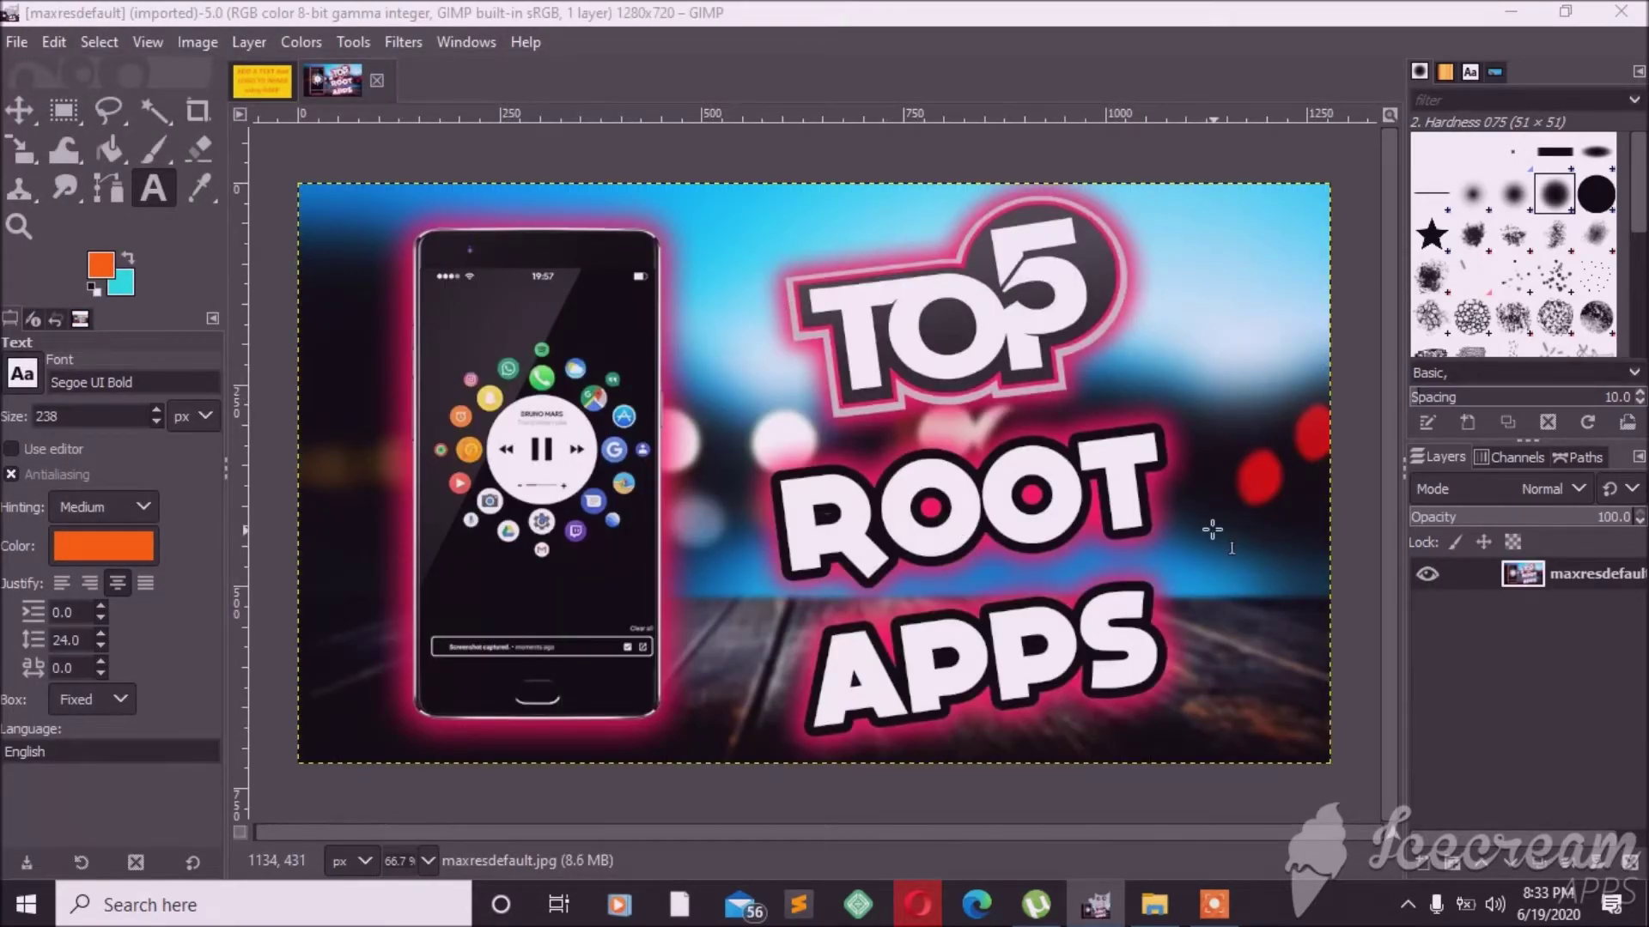
scroll(1211, 530, "down", 1)
scroll(1212, 530, "up", 1)
Import Android_logo_2019.svg as a new layer, rendered at 1000×873
left_click(19, 39)
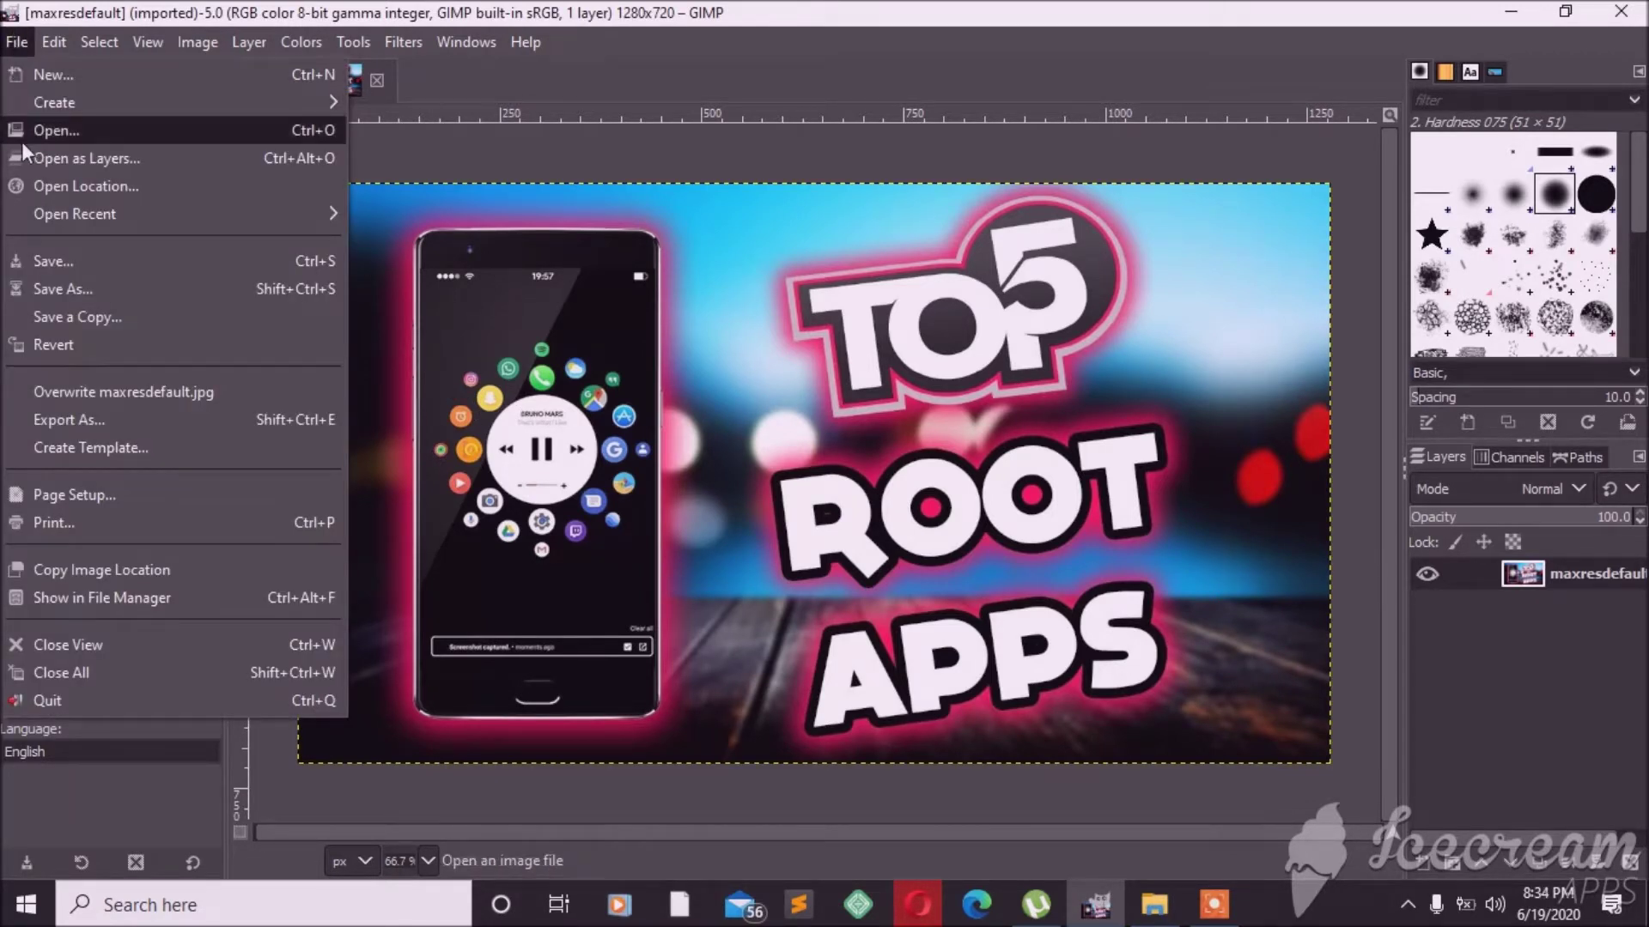
left_click(95, 162)
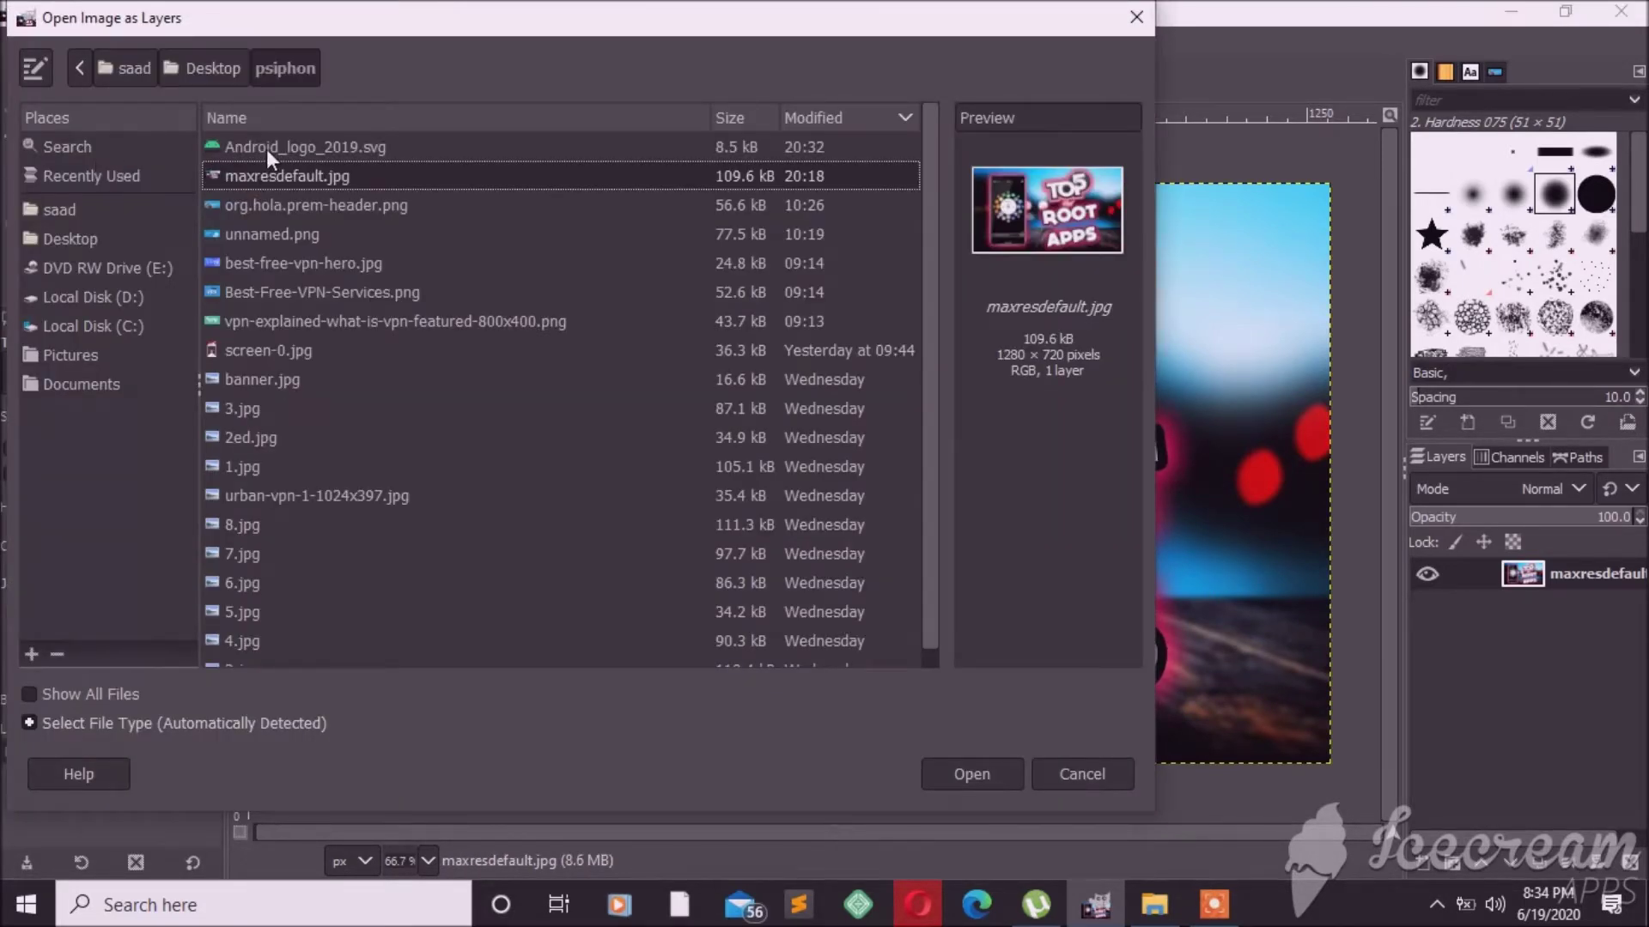
left_click(266, 148)
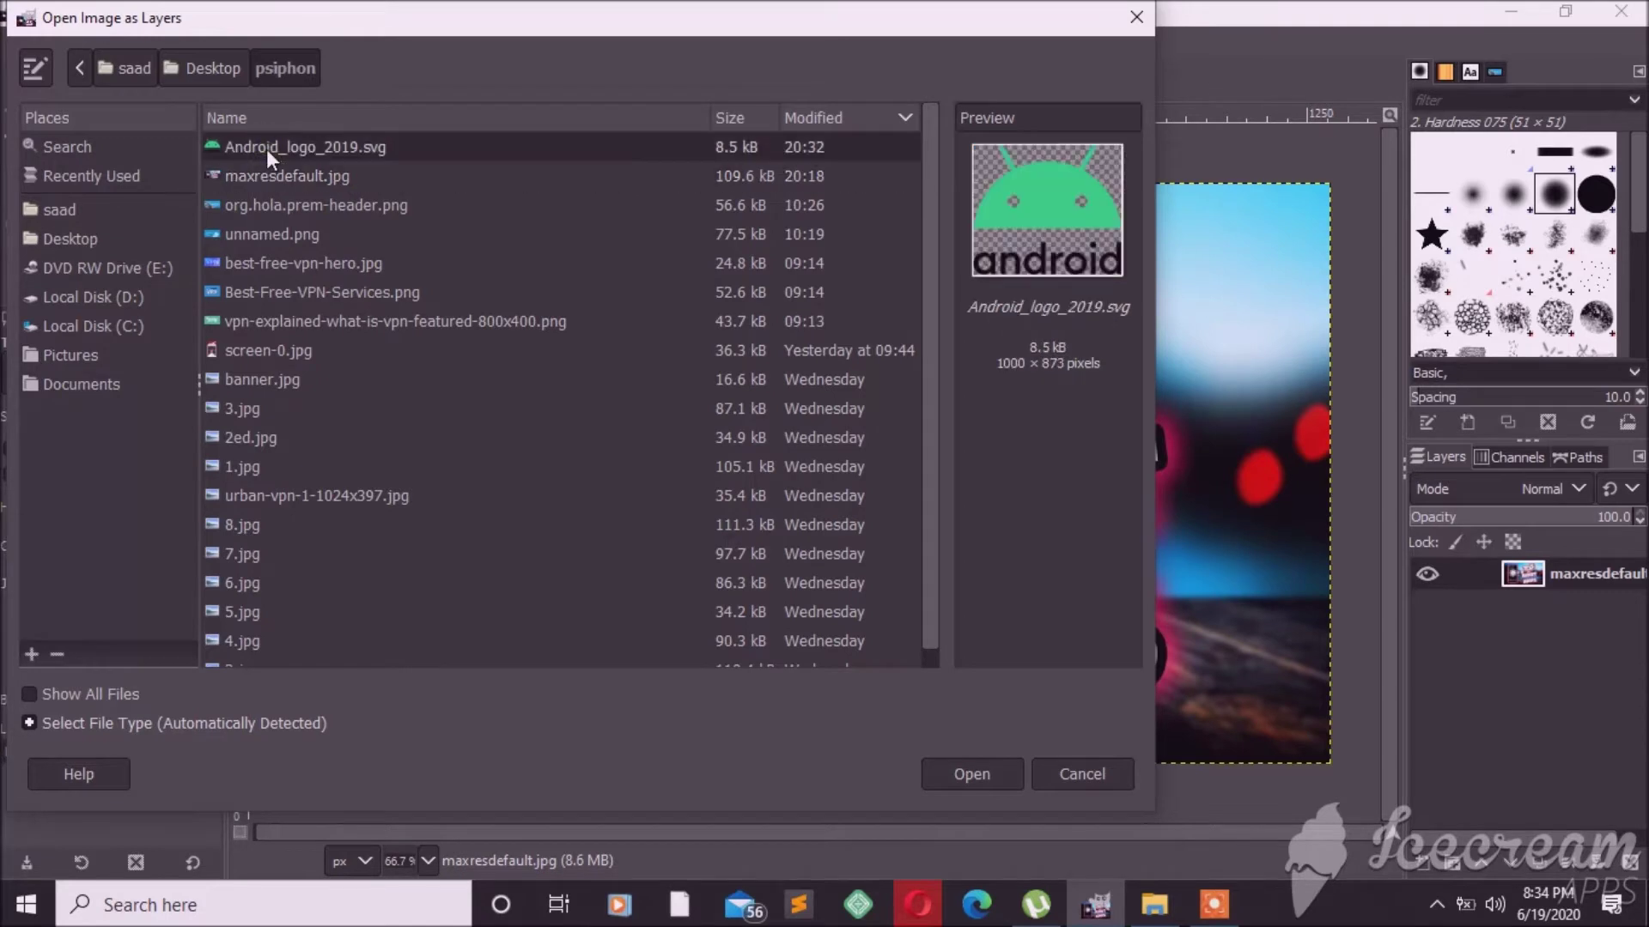
left_click(971, 774)
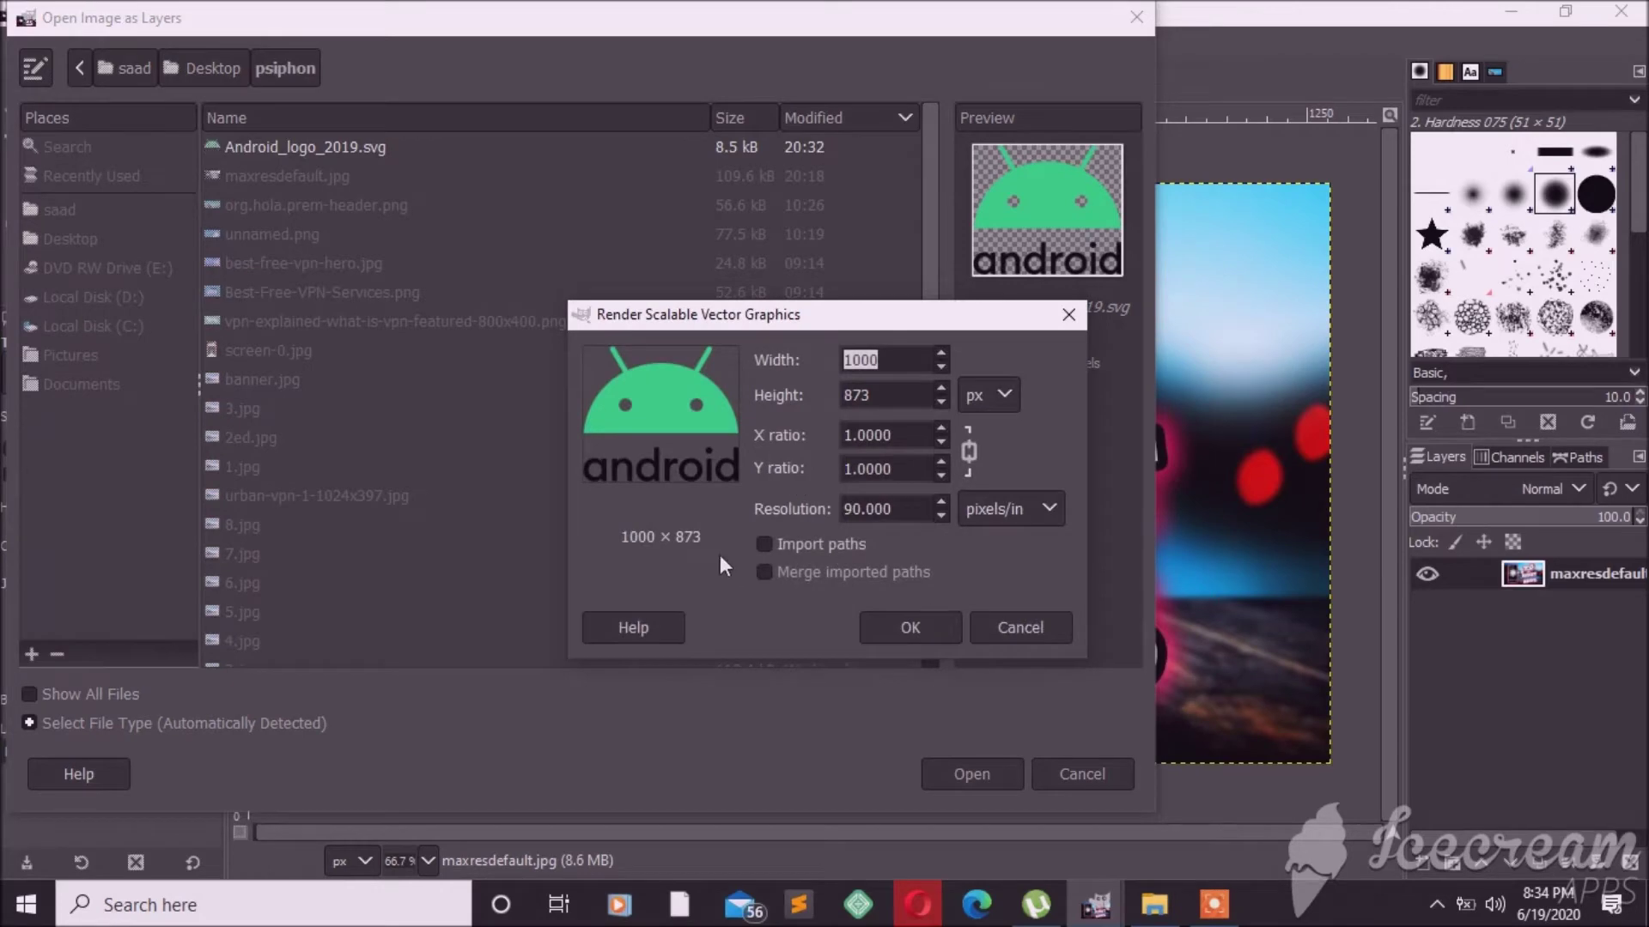
left_click(886, 621)
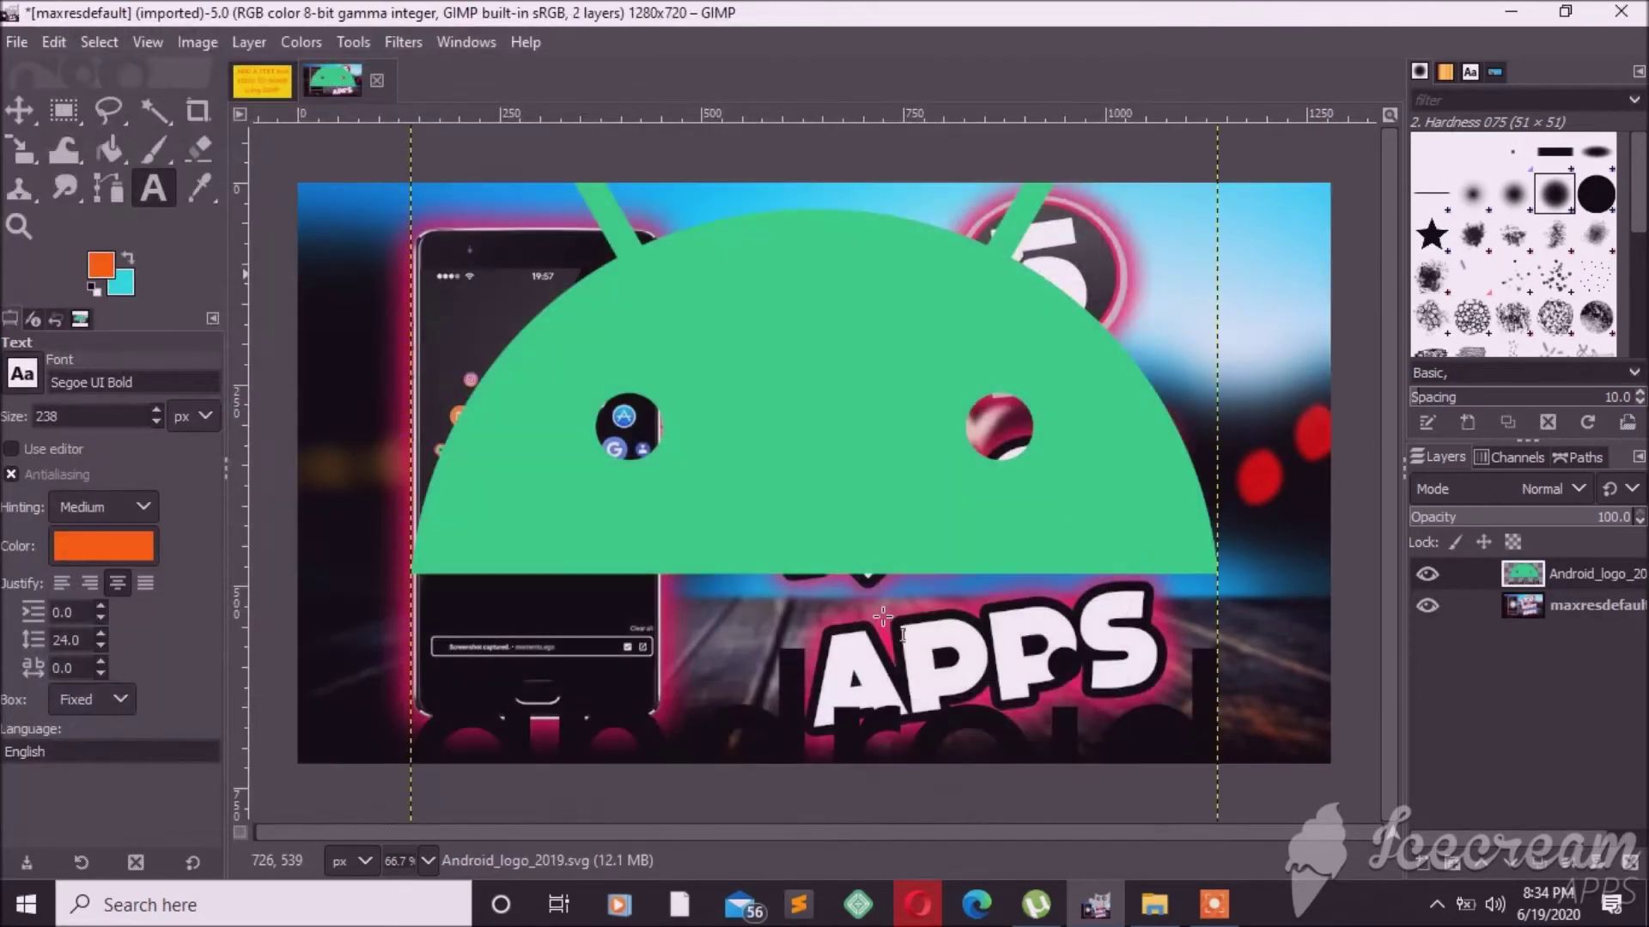
Shrink the Android logo layer around its centre with the Scale tool
scroll(927, 489, "down", 2)
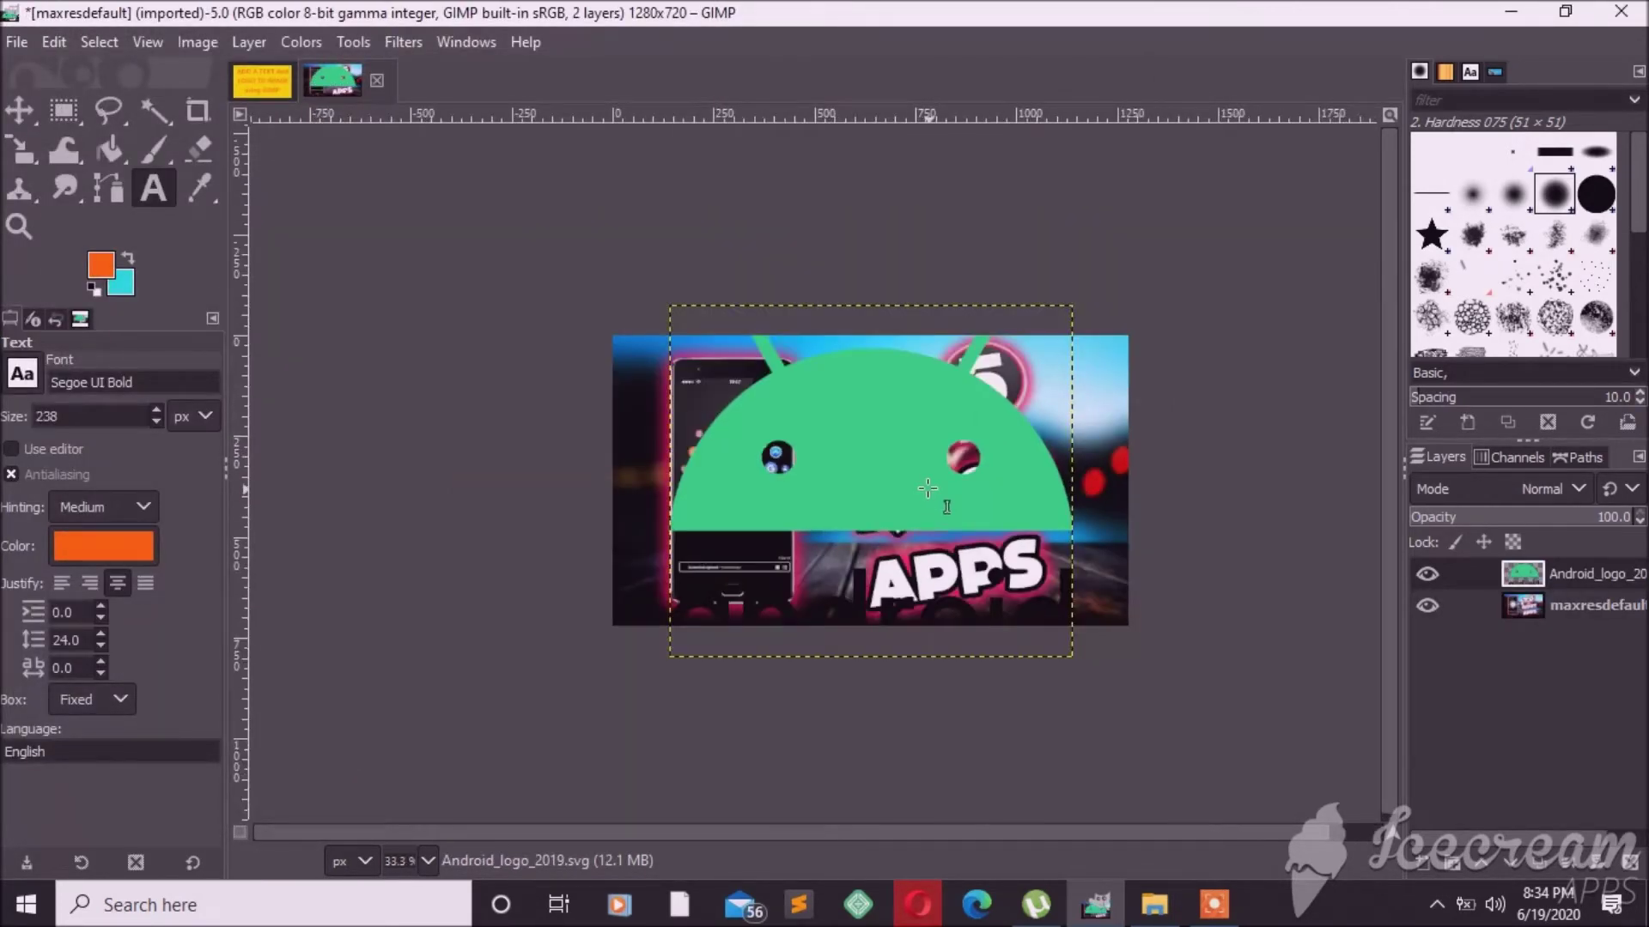
scroll(936, 492, "up", 1)
scroll(936, 491, "down", 1)
left_click(20, 152)
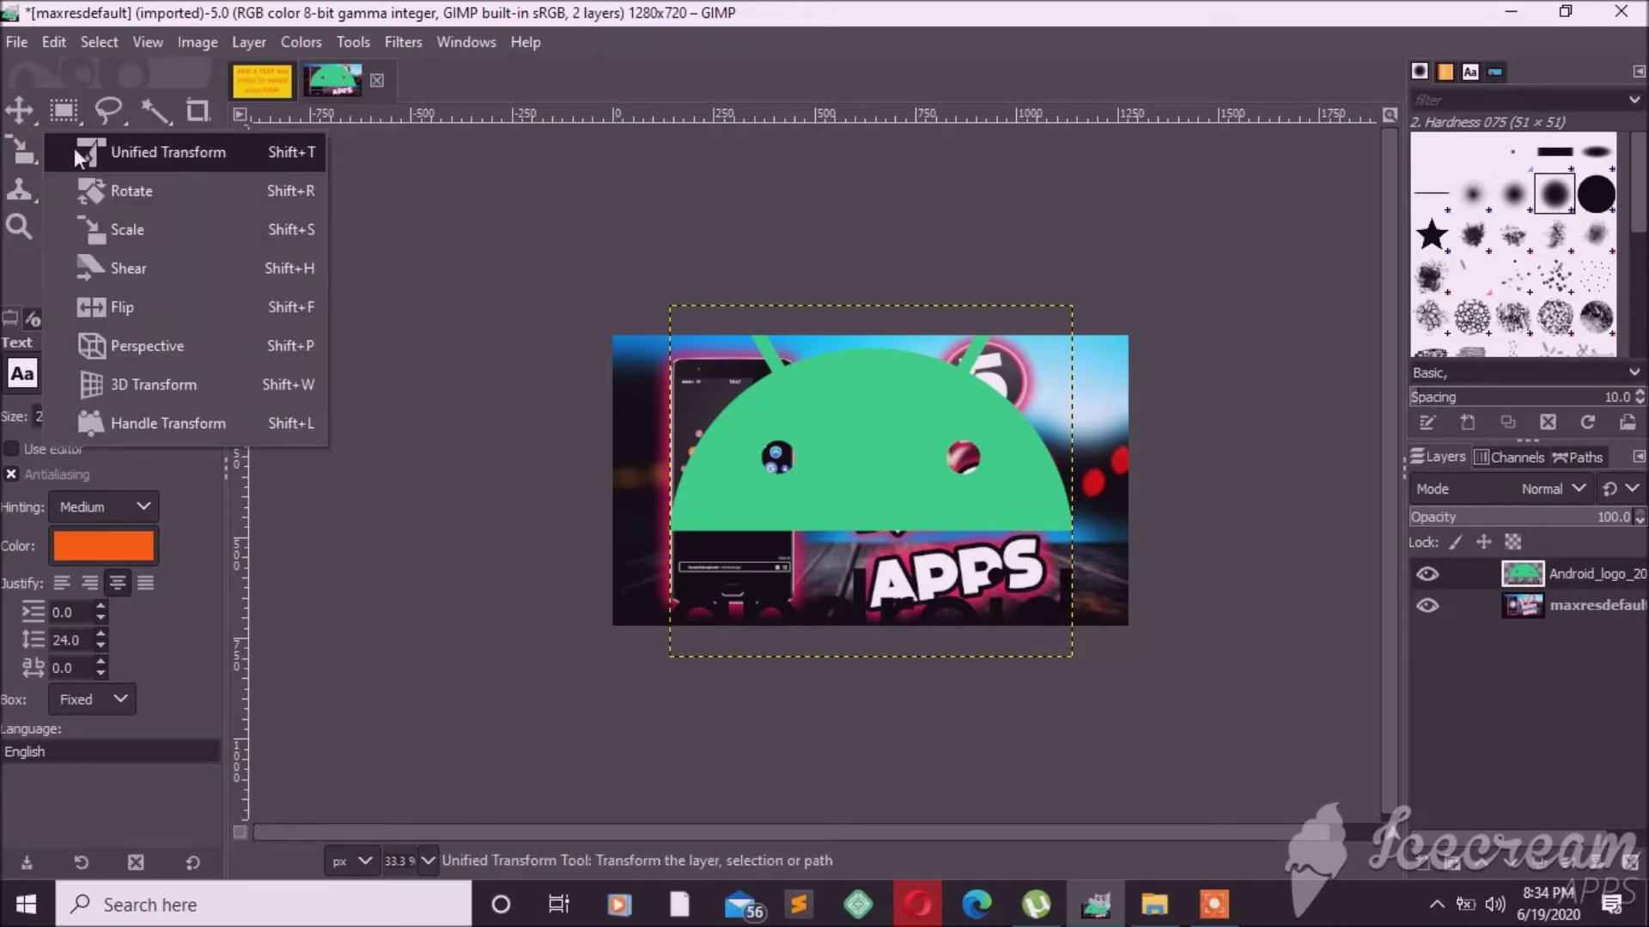
left_click(140, 227)
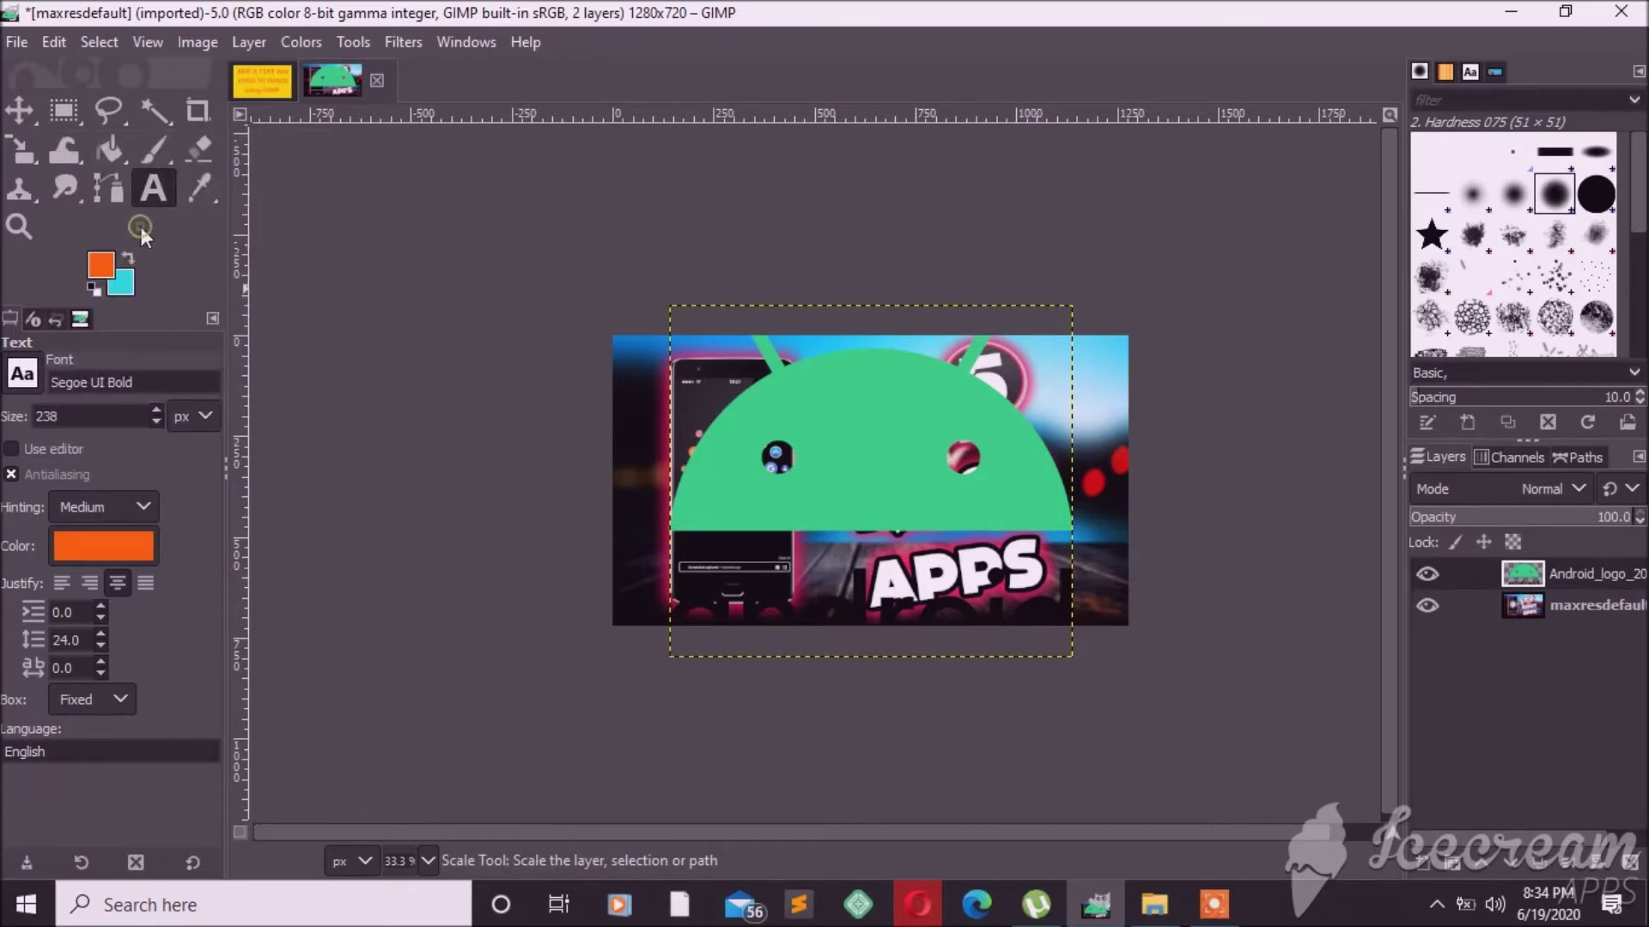
left_click(747, 365)
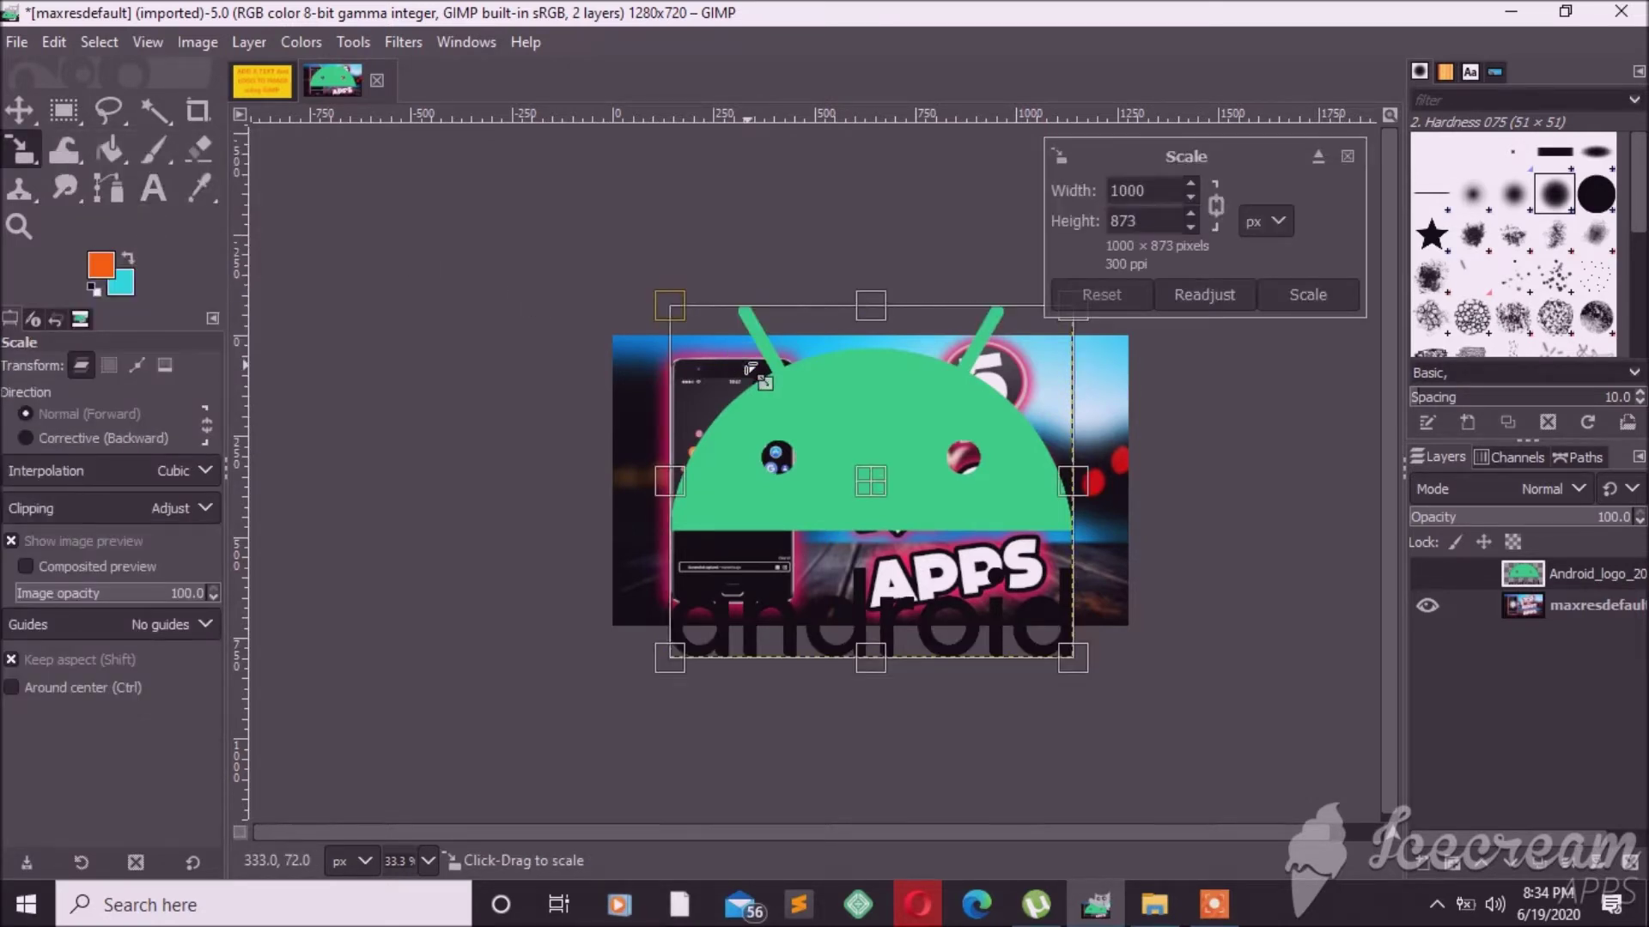
key("ctrl")
key("shift")
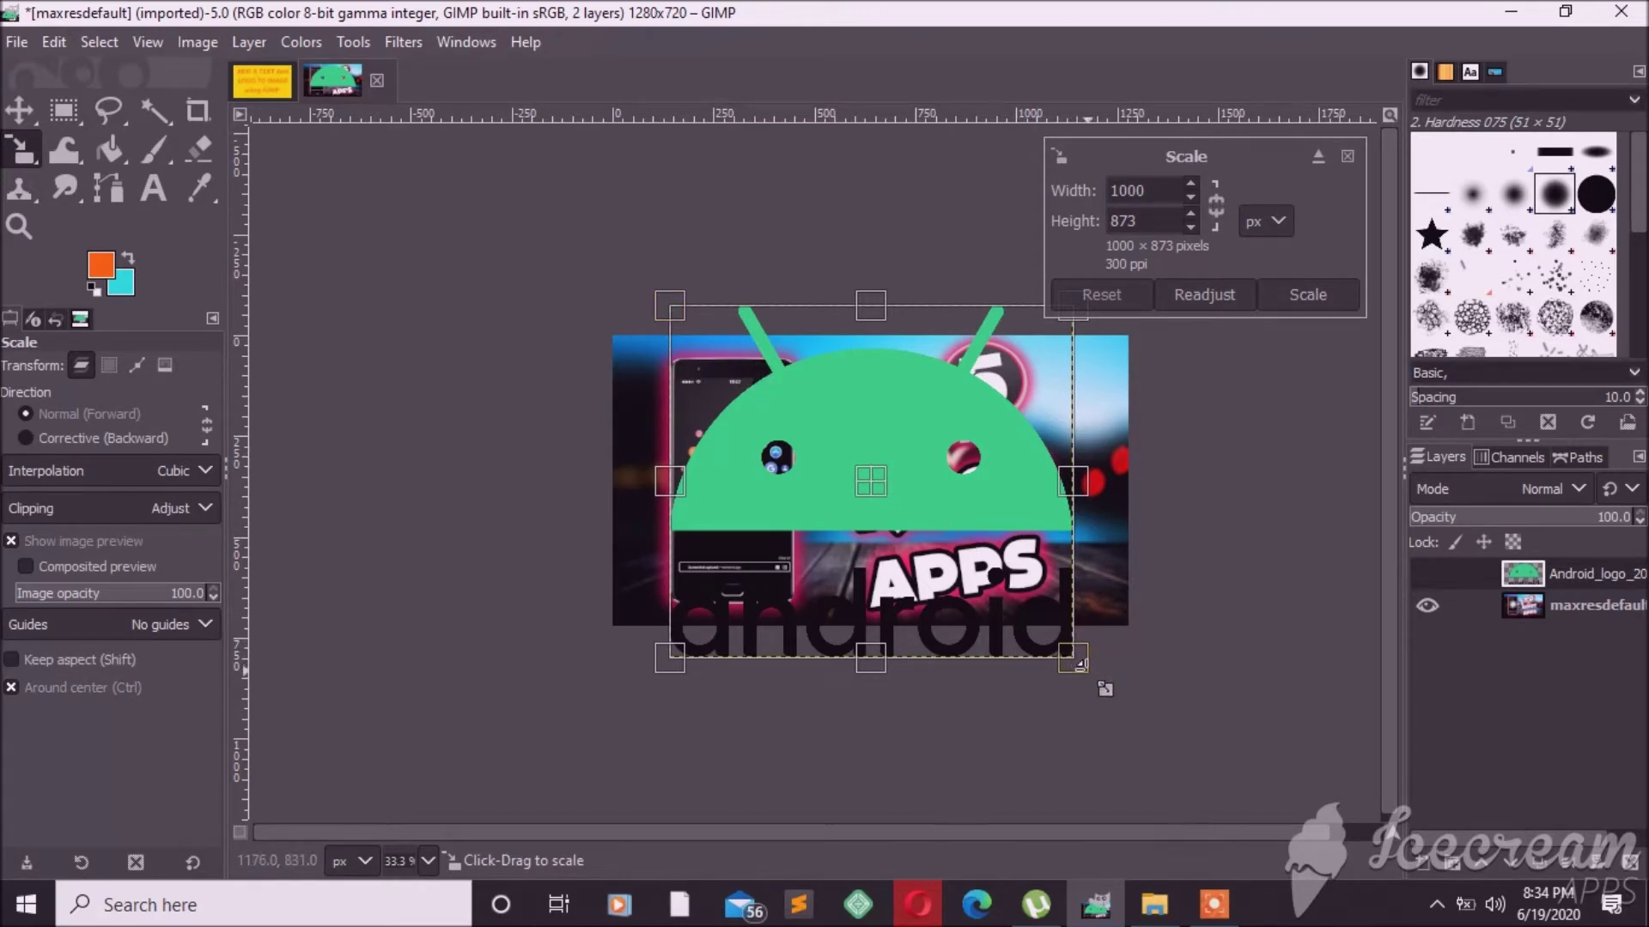
left_click_drag(1080, 666, 888, 480)
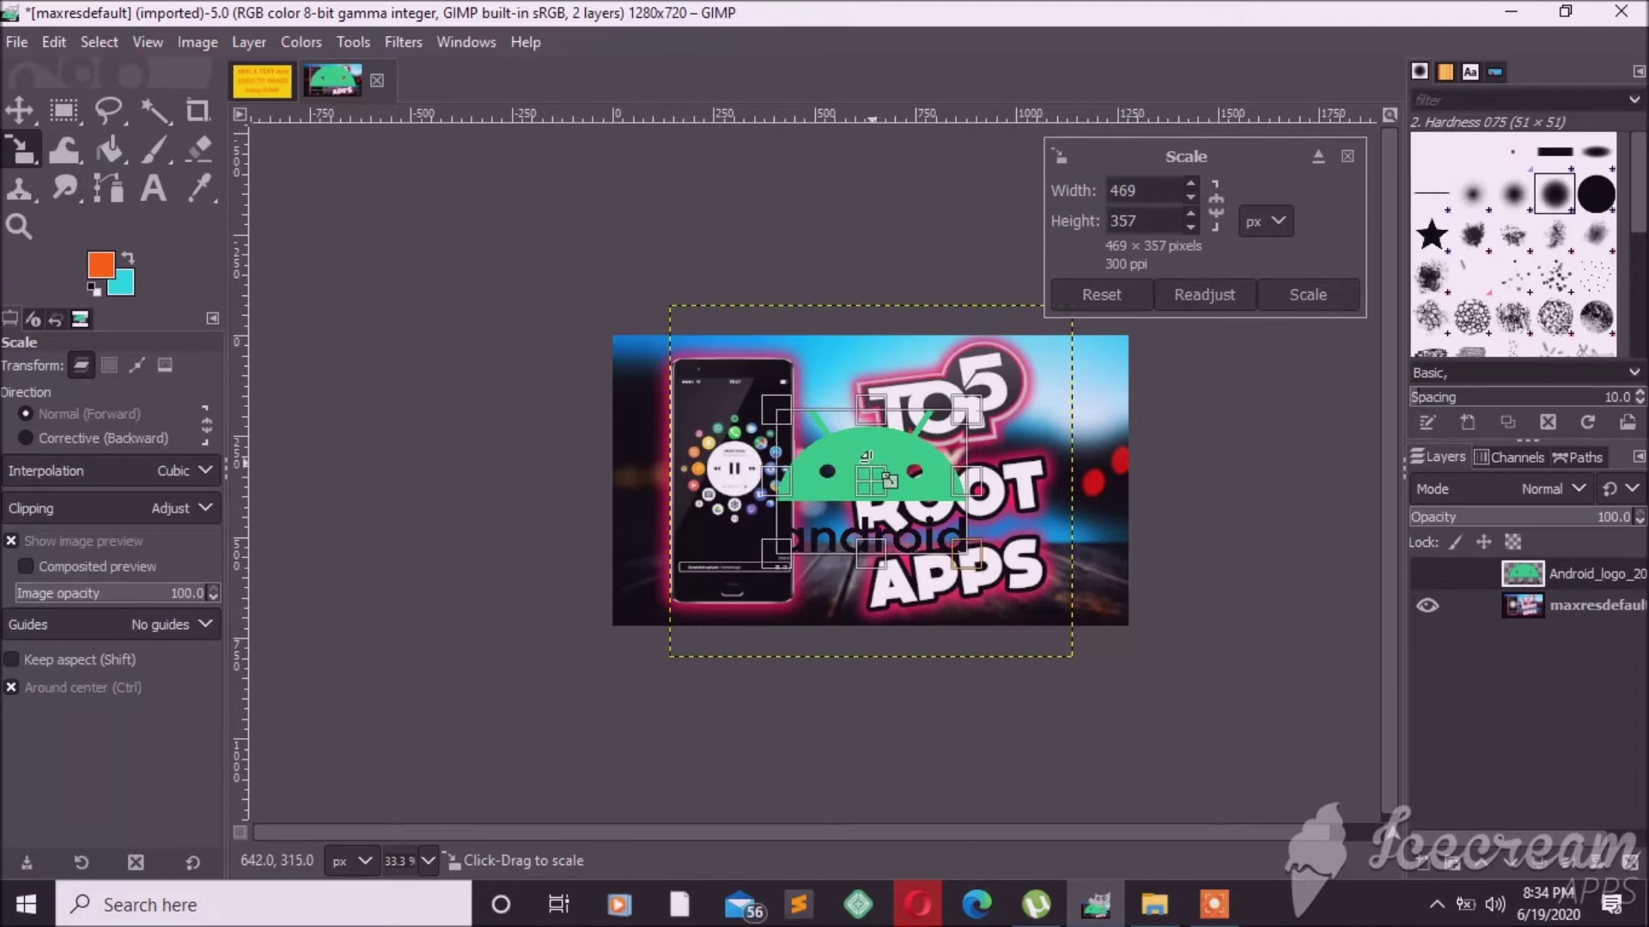
Refine the logo's width and height to about 337×257 pixels and apply the scale
key("shift")
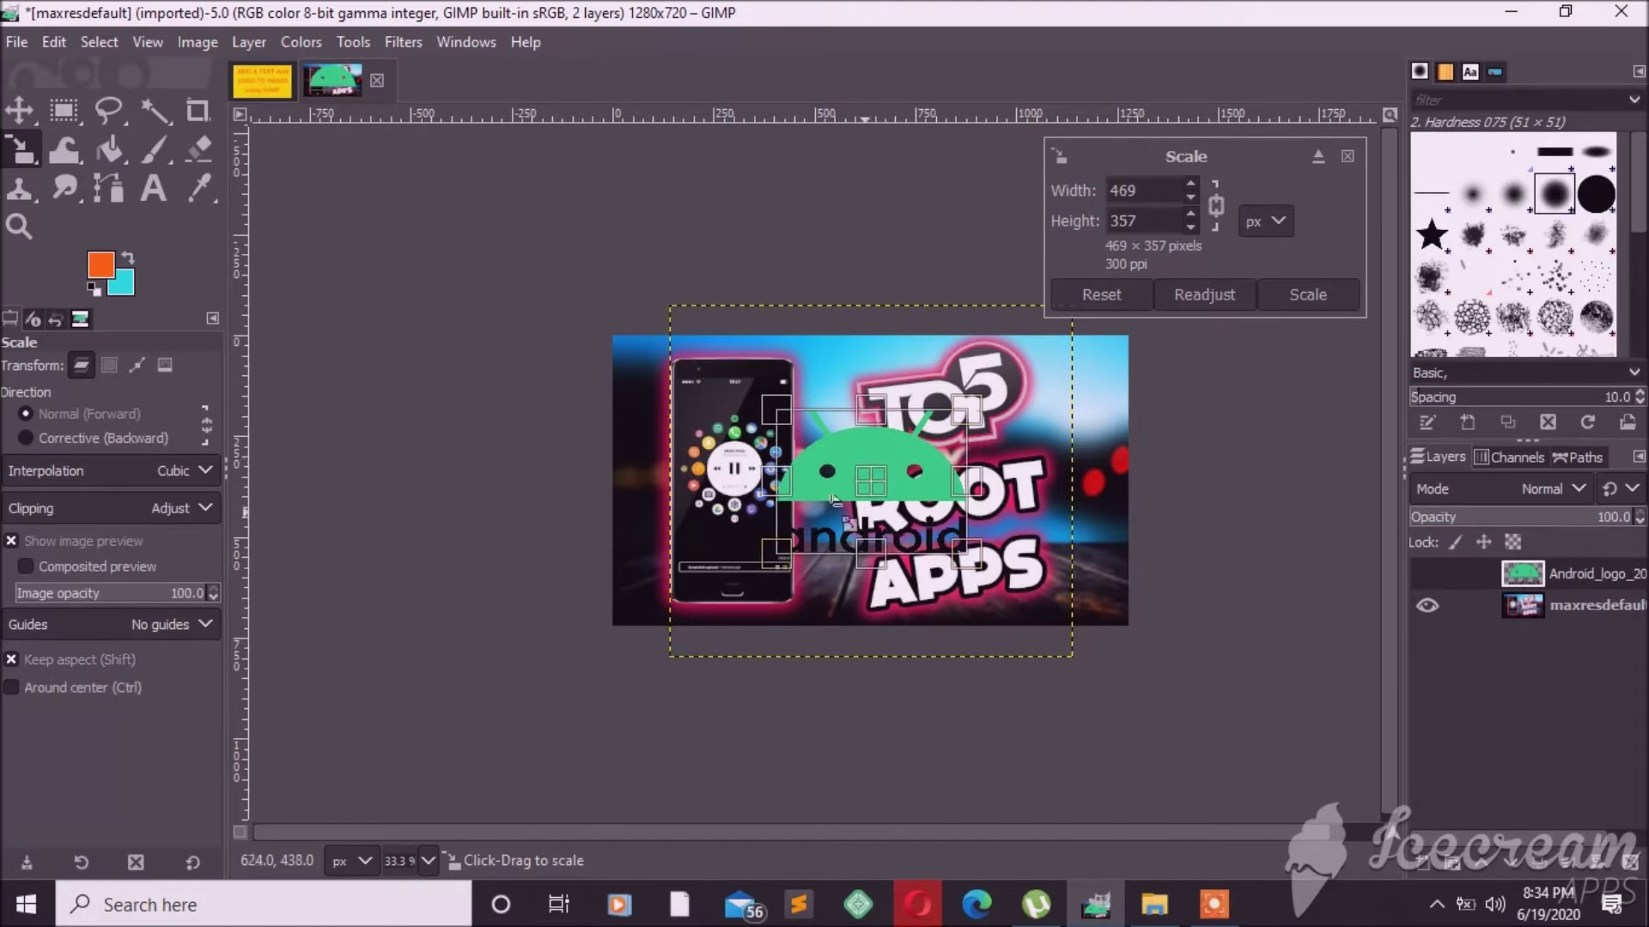
key("ctrl")
left_click_drag(790, 500, 820, 498)
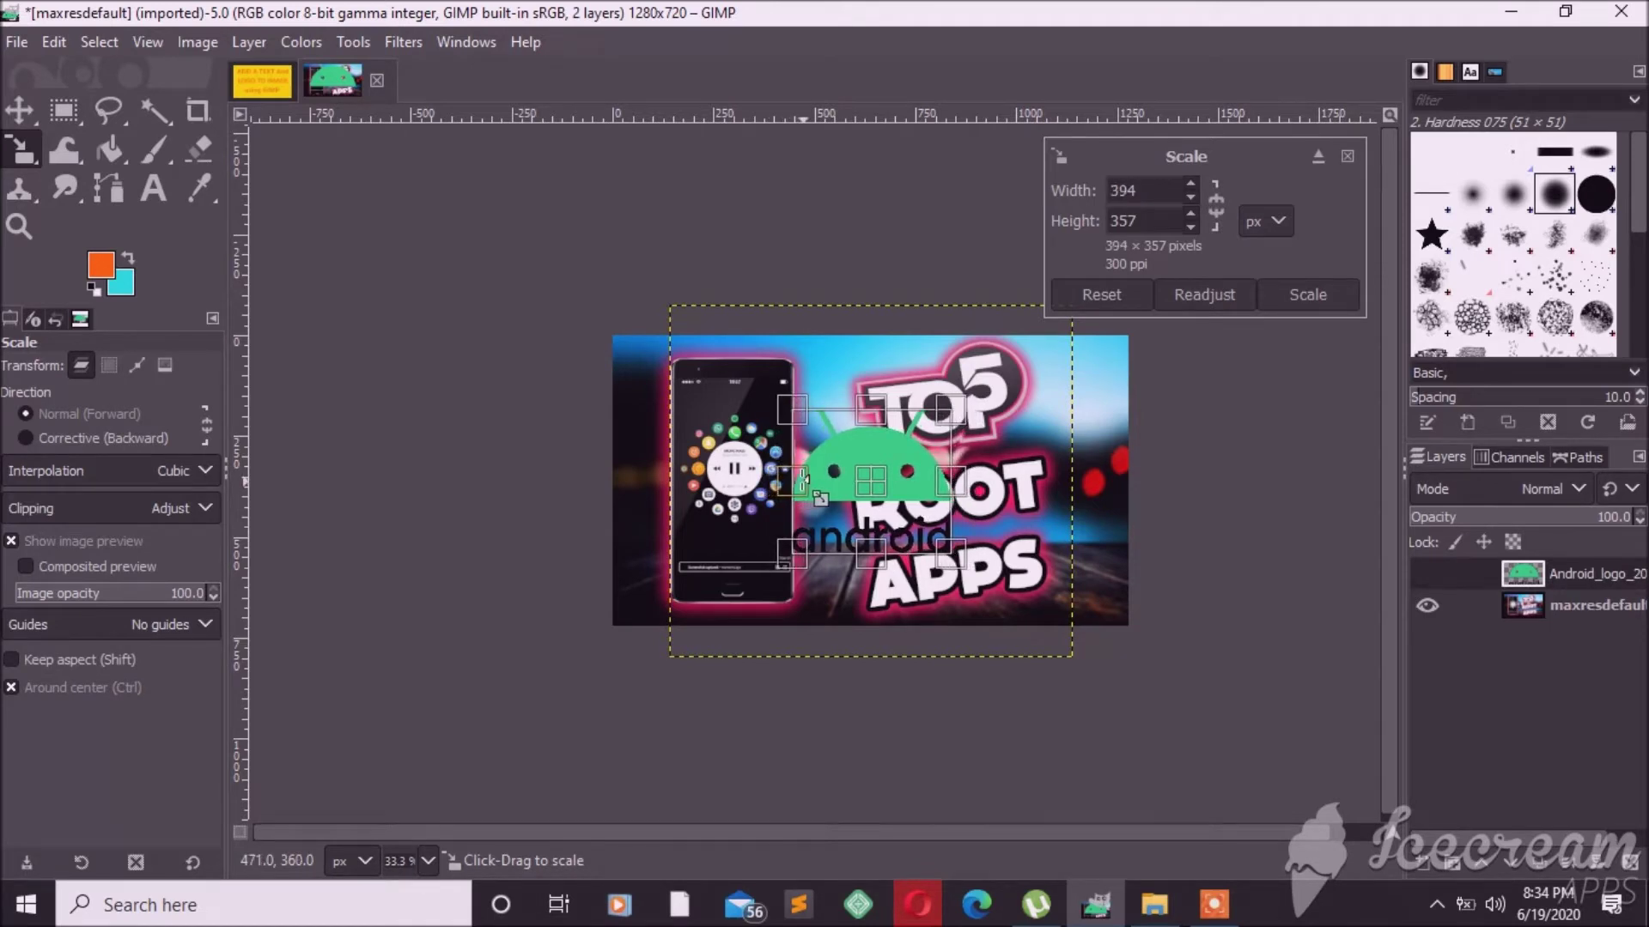
key("shift")
left_click_drag(820, 498, 828, 501)
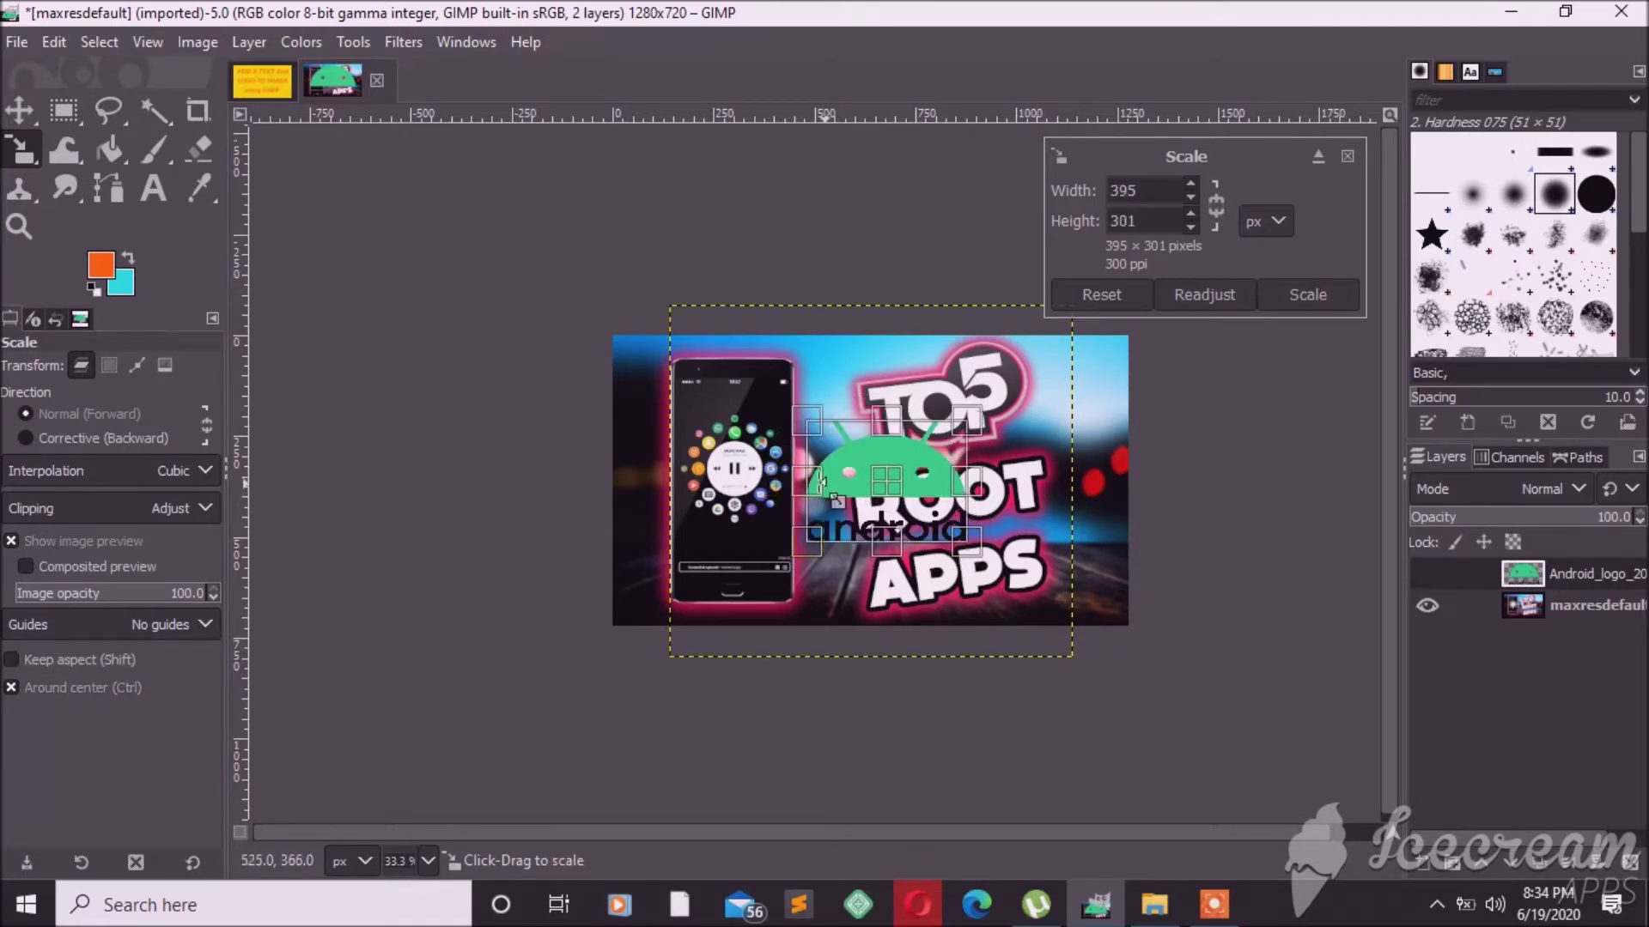
left_click_drag(829, 502, 848, 507)
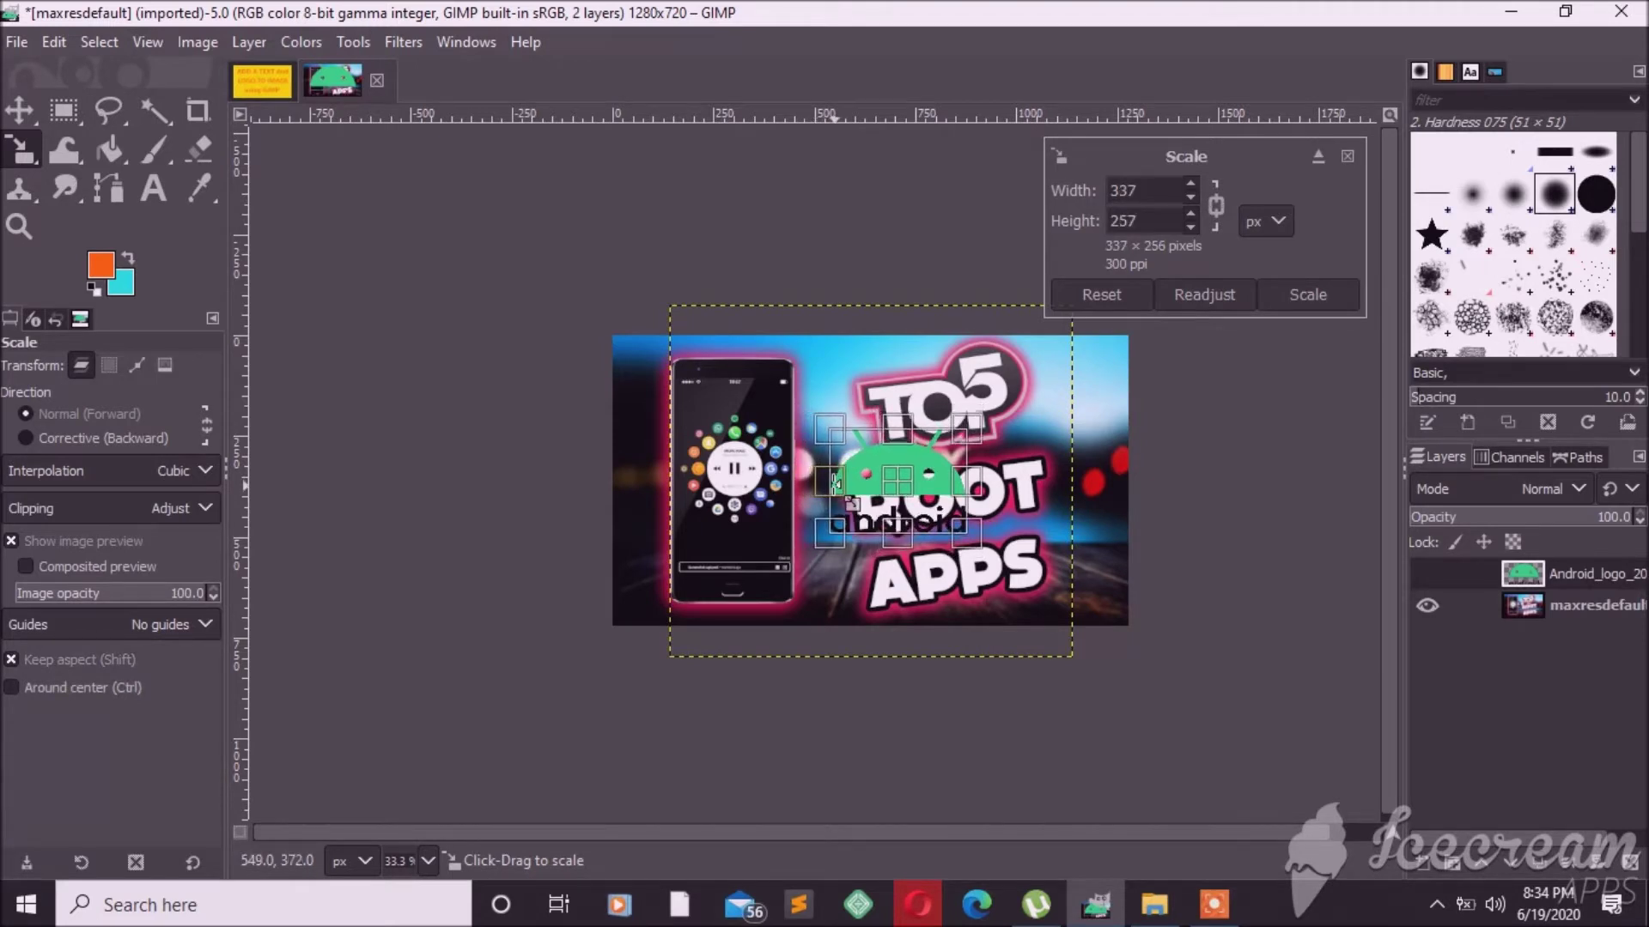
left_click(1317, 296)
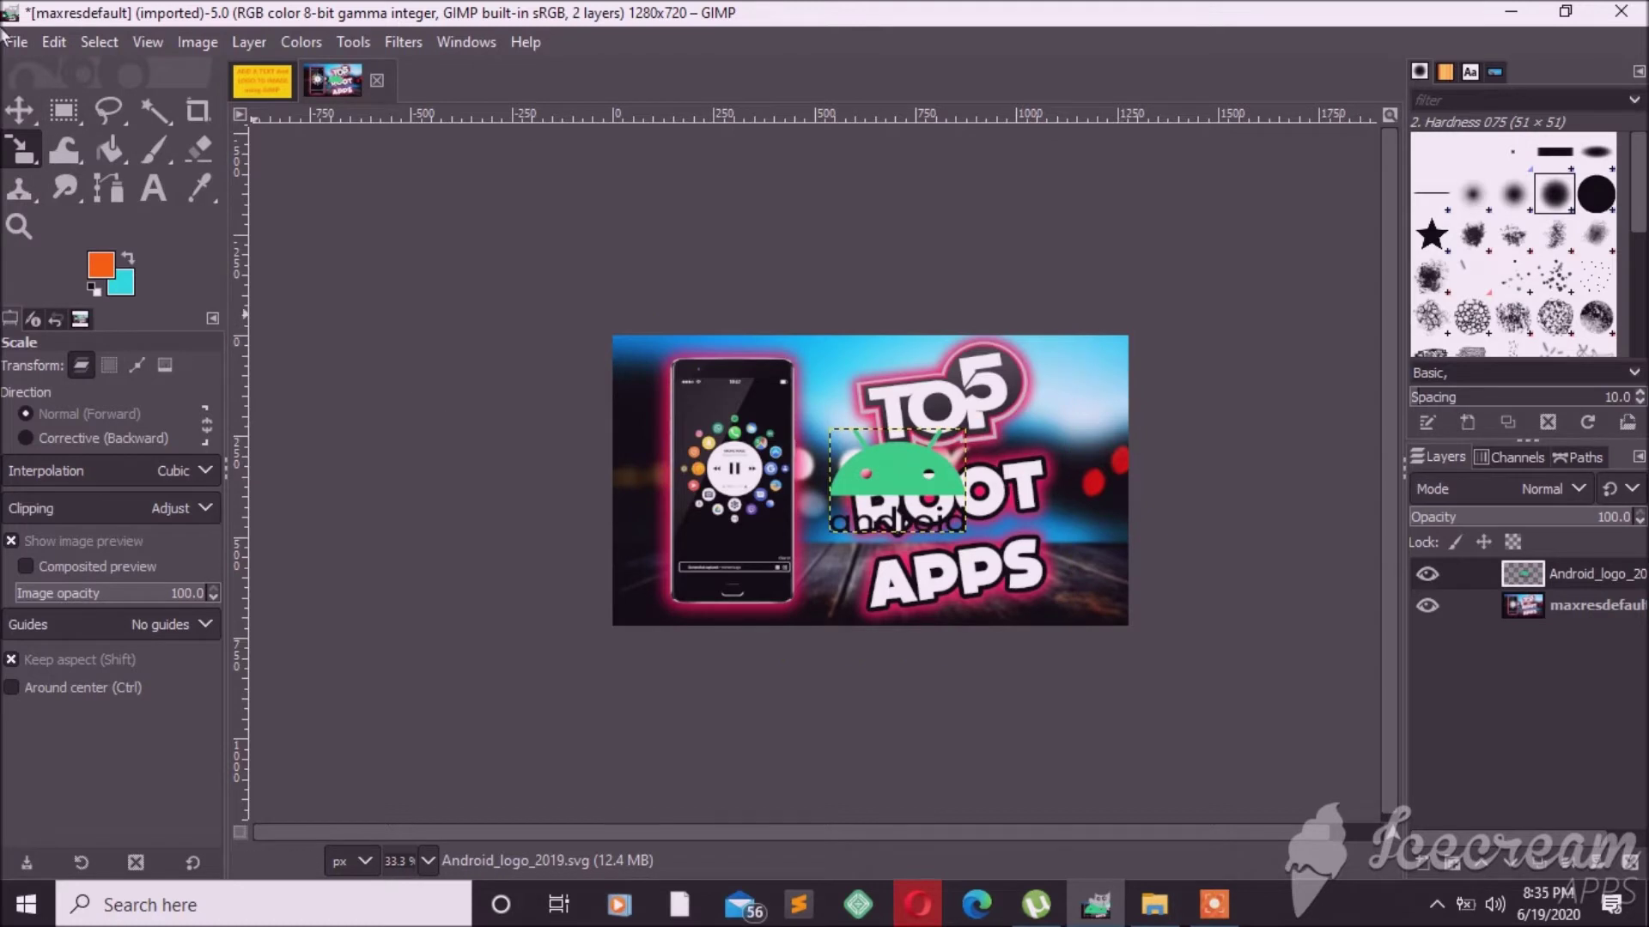
Drag the shrunken Android logo up to the top edge beside the phone
left_click(27, 117)
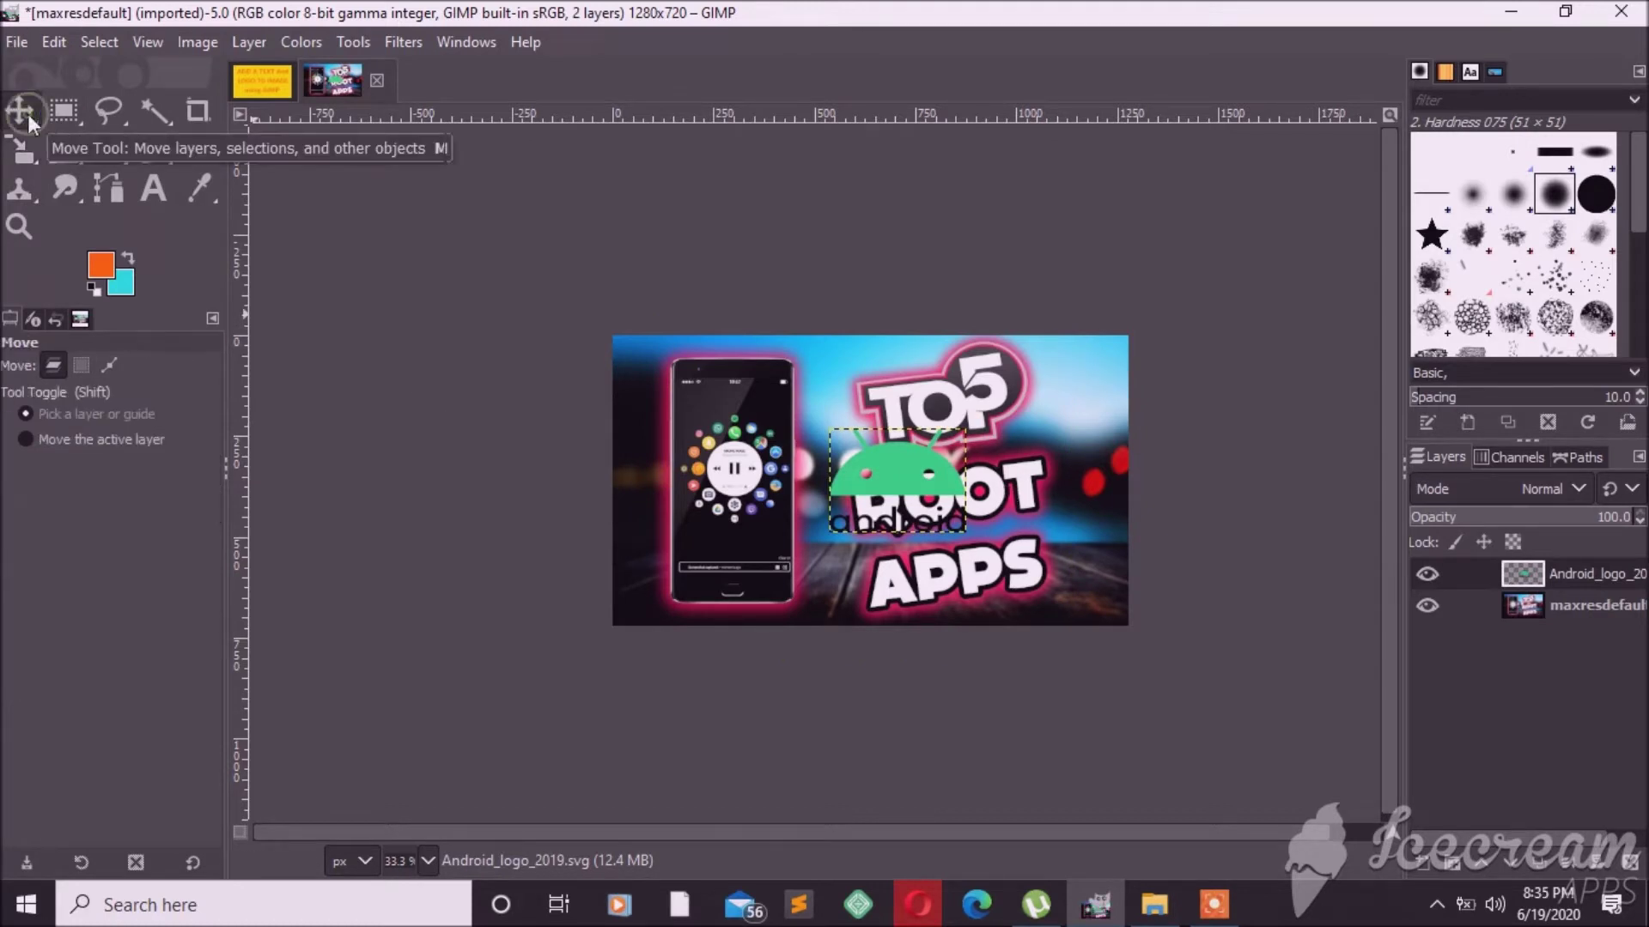
left_click_drag(898, 482, 1034, 538)
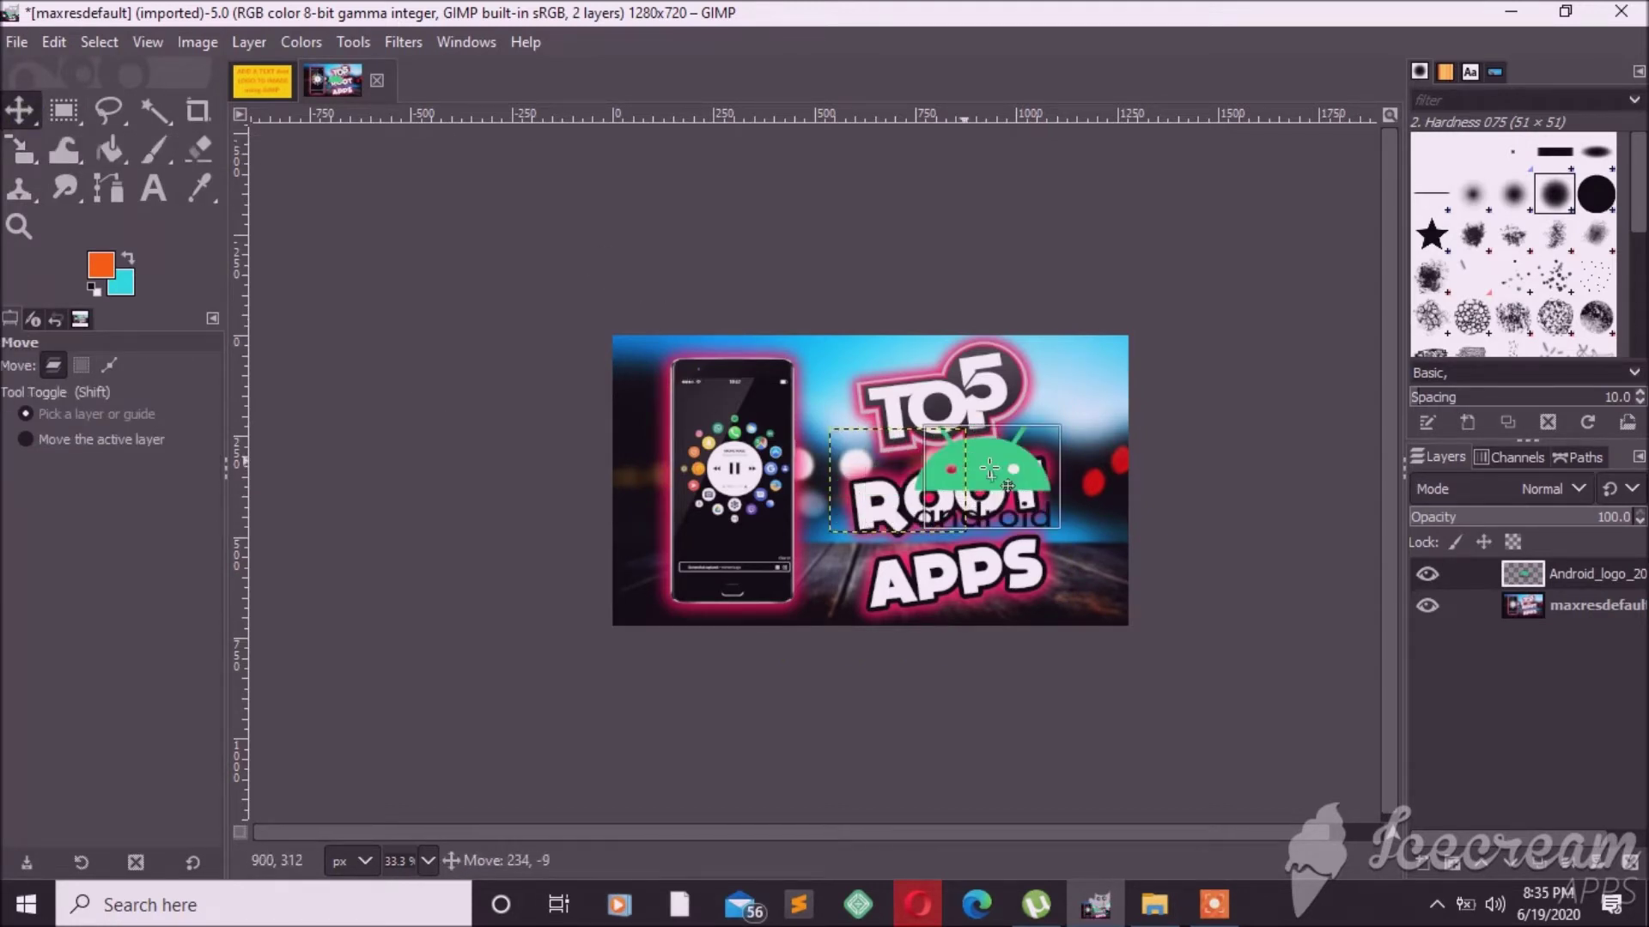
mouse_move(1034, 539)
left_mouse_down()
mouse_move(744, 410)
mouse_move(1068, 386)
mouse_move(735, 403)
mouse_move(846, 383)
left_mouse_up()
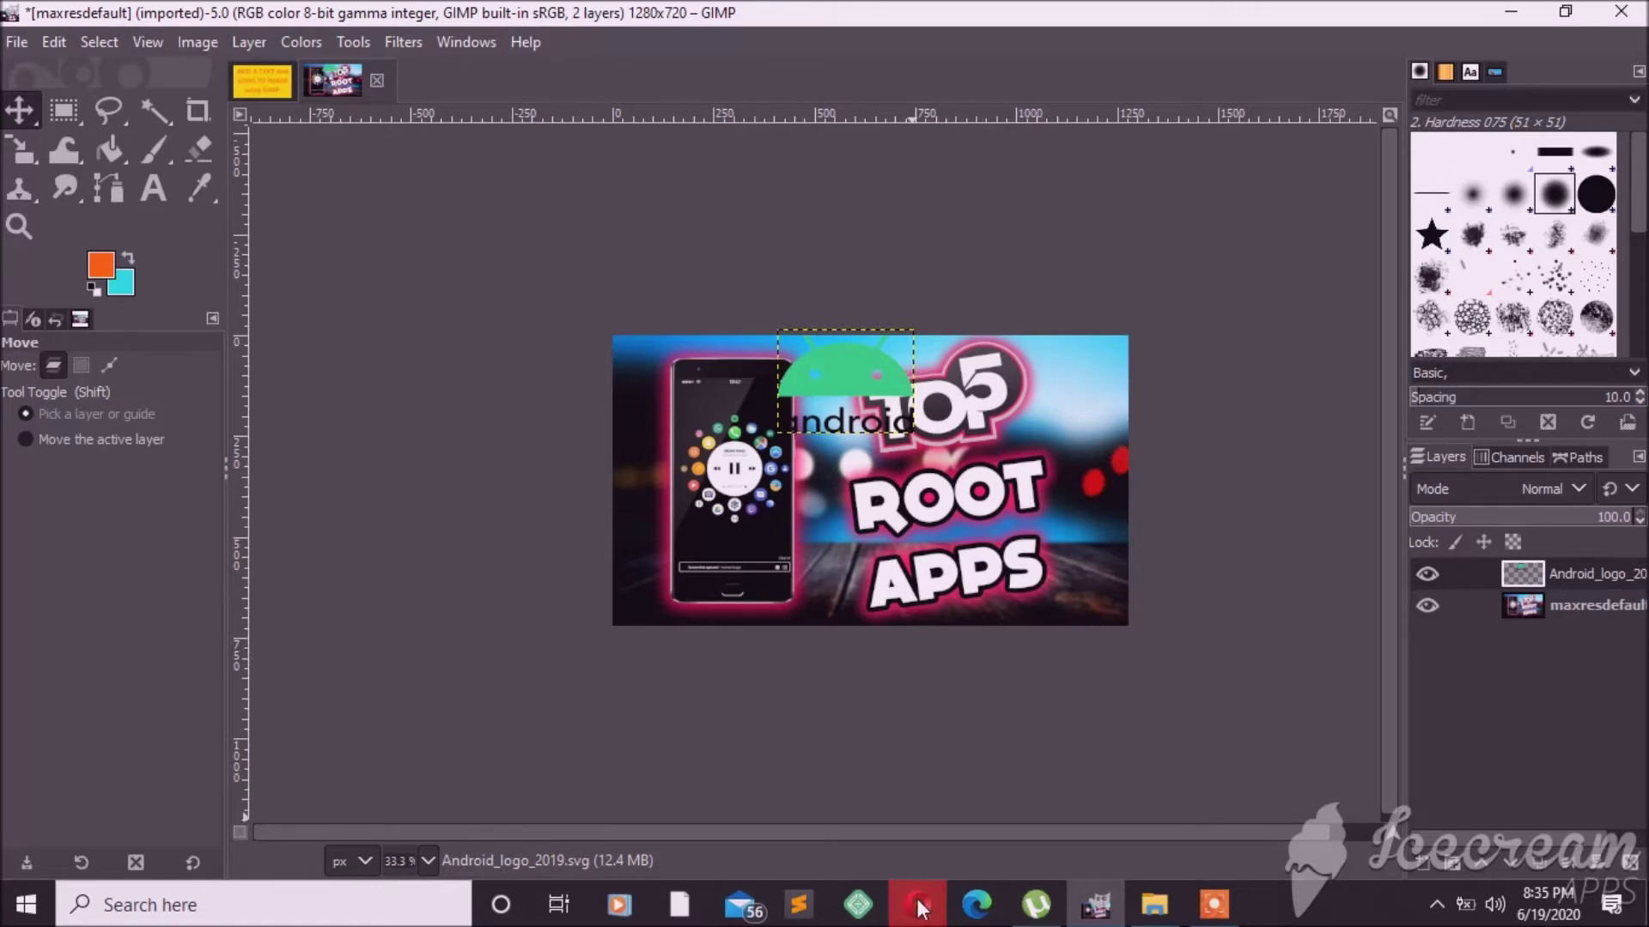
Browse Opera's Android logo image results and preview the third logo
mouse_move(917, 905)
left_click(862, 853)
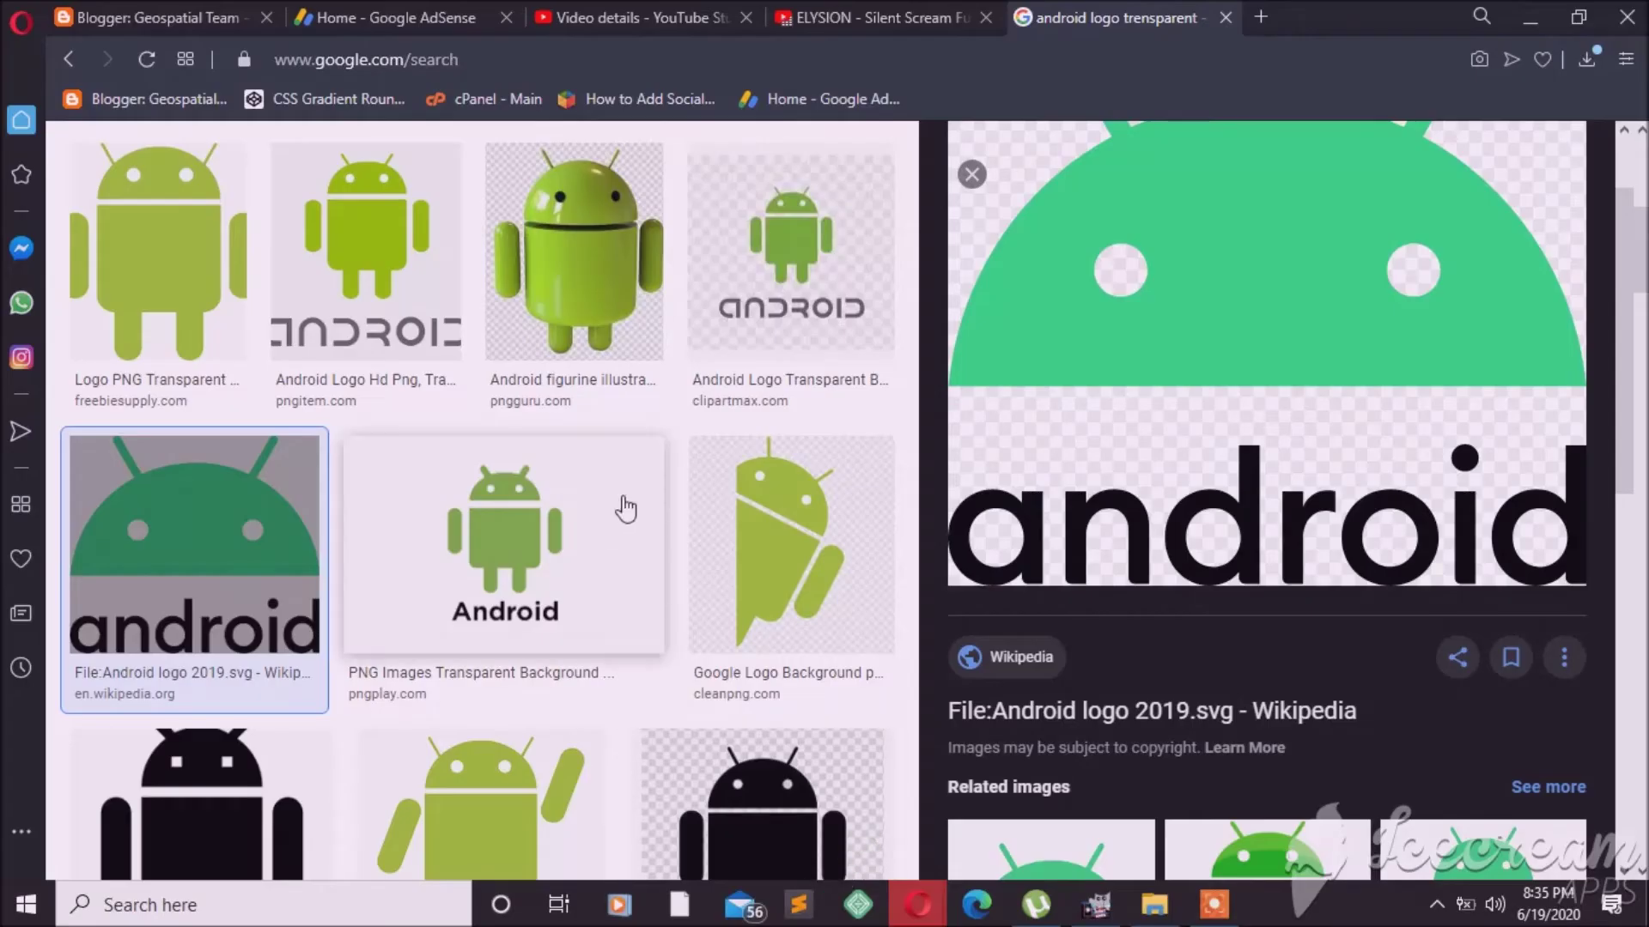
scroll(1160, 451, "down", 4)
scroll(1230, 455, "down", 1)
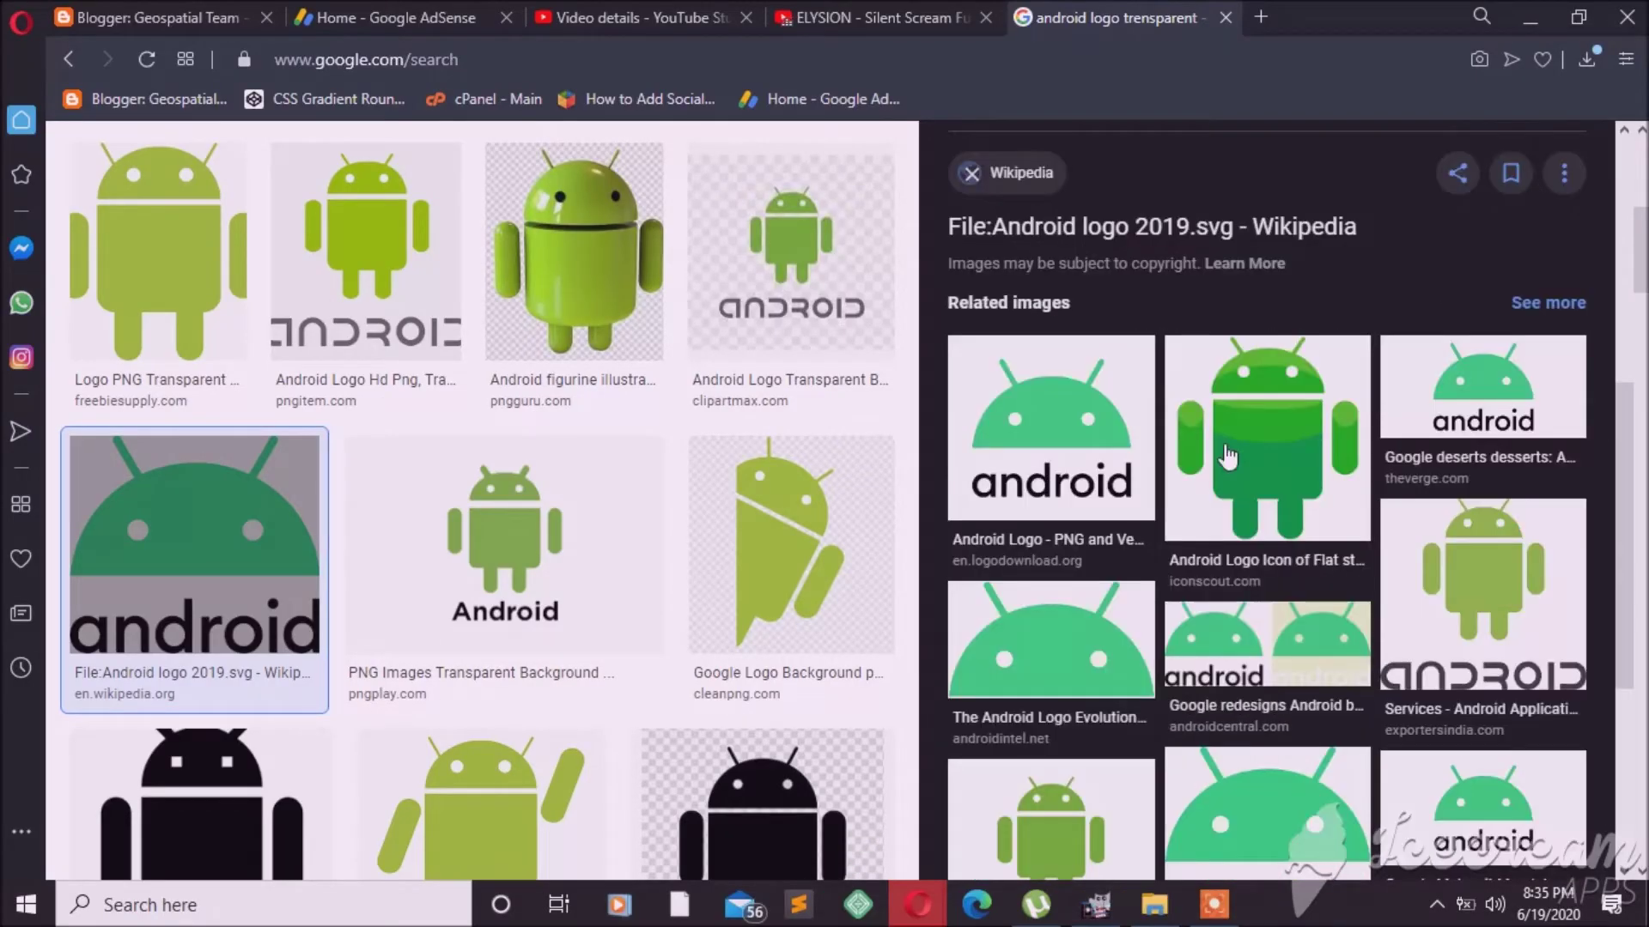
scroll(1228, 457, "down", 1)
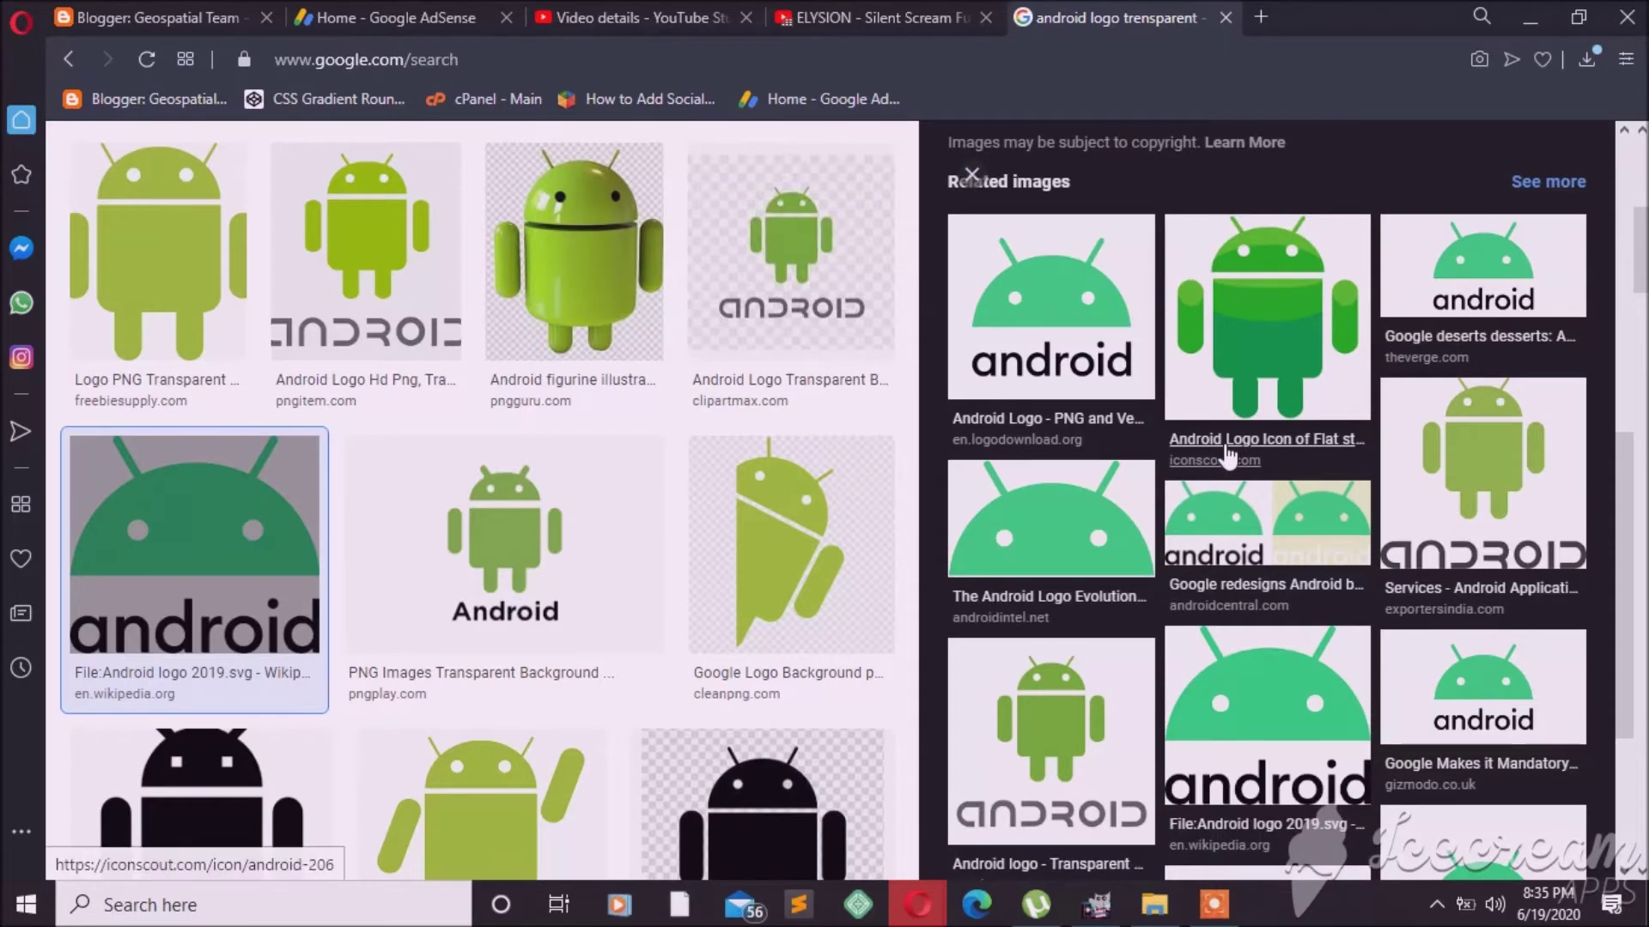
scroll(1228, 455, "down", 1)
scroll(356, 541, "up", 2)
scroll(356, 541, "up", 3)
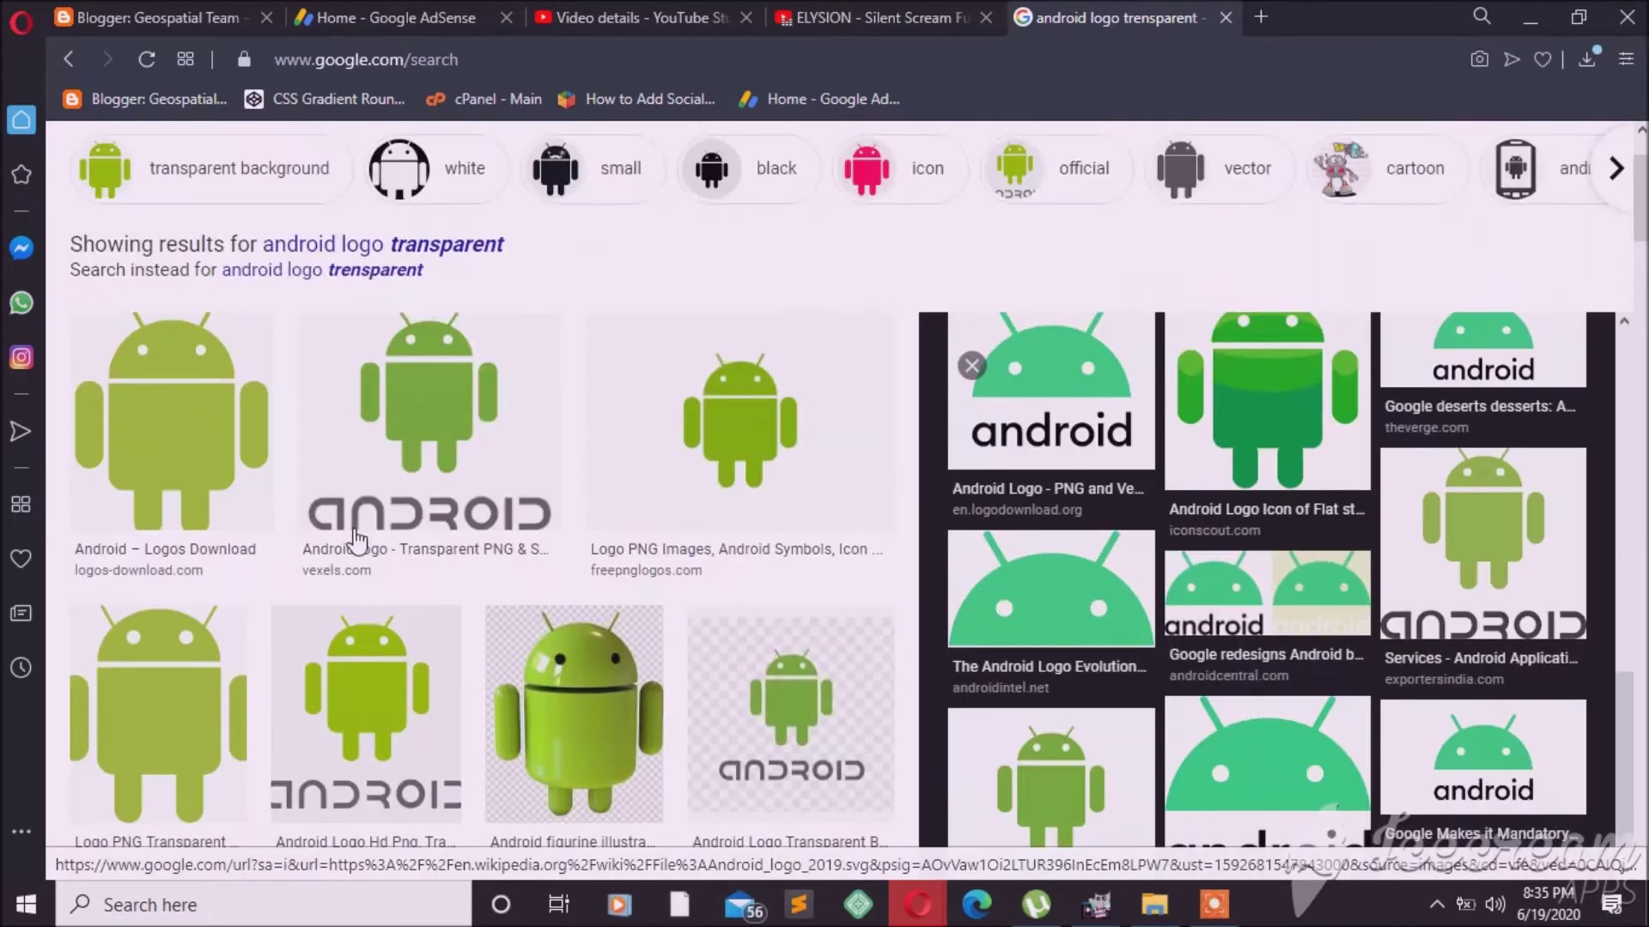
scroll(356, 541, "down", 1)
left_click(221, 505)
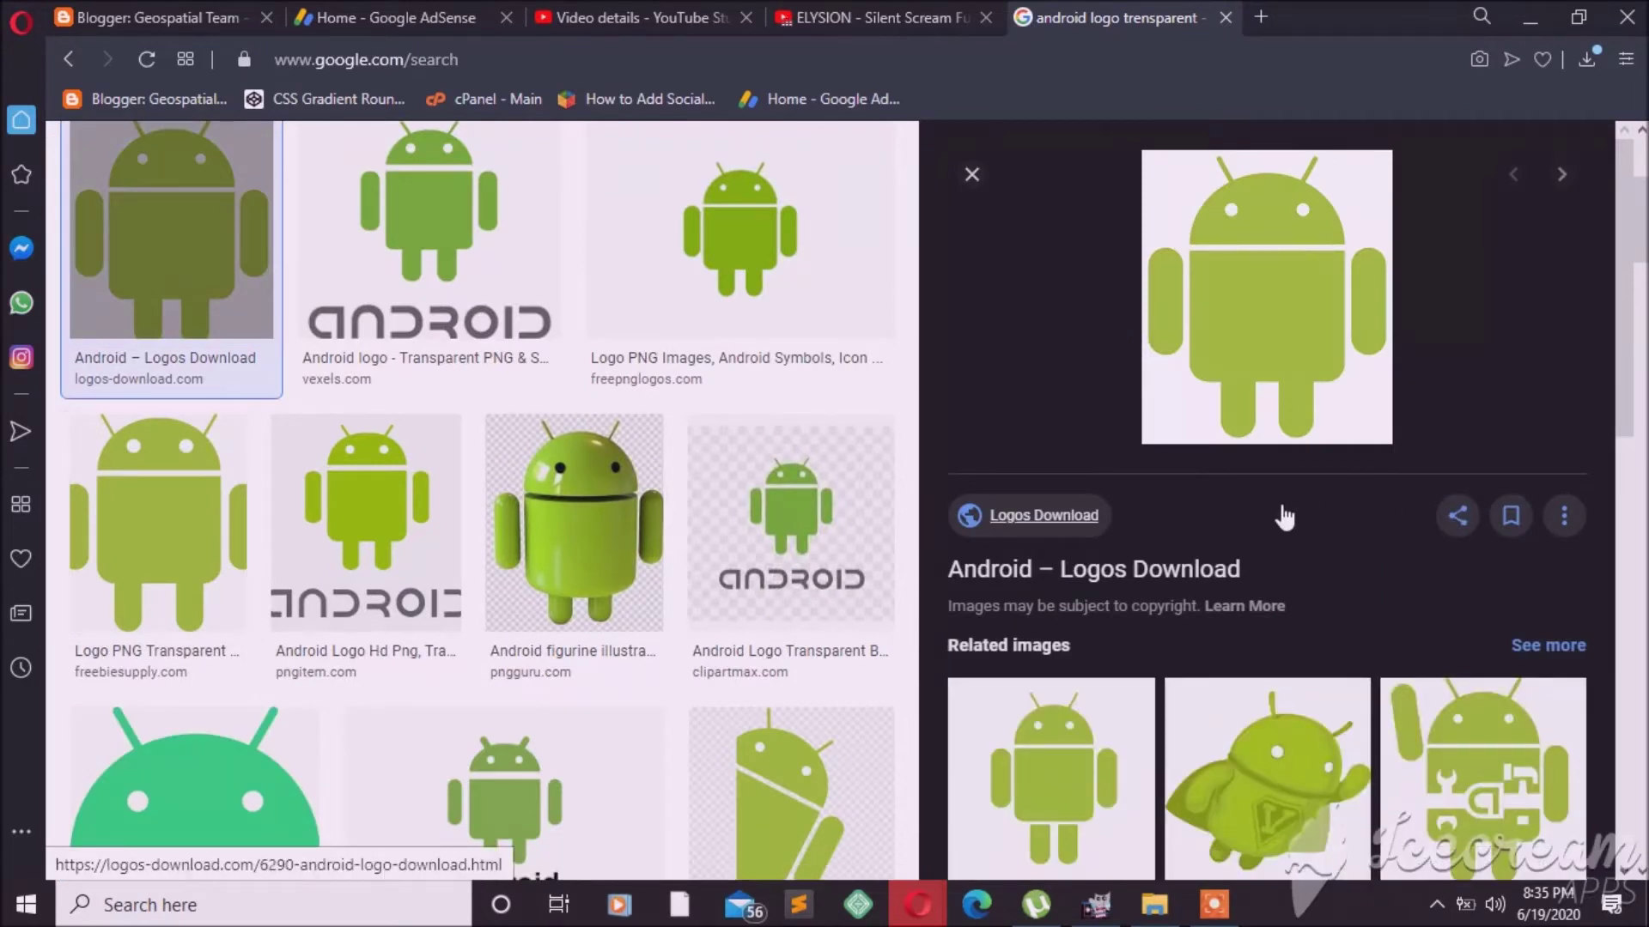
left_click(724, 311)
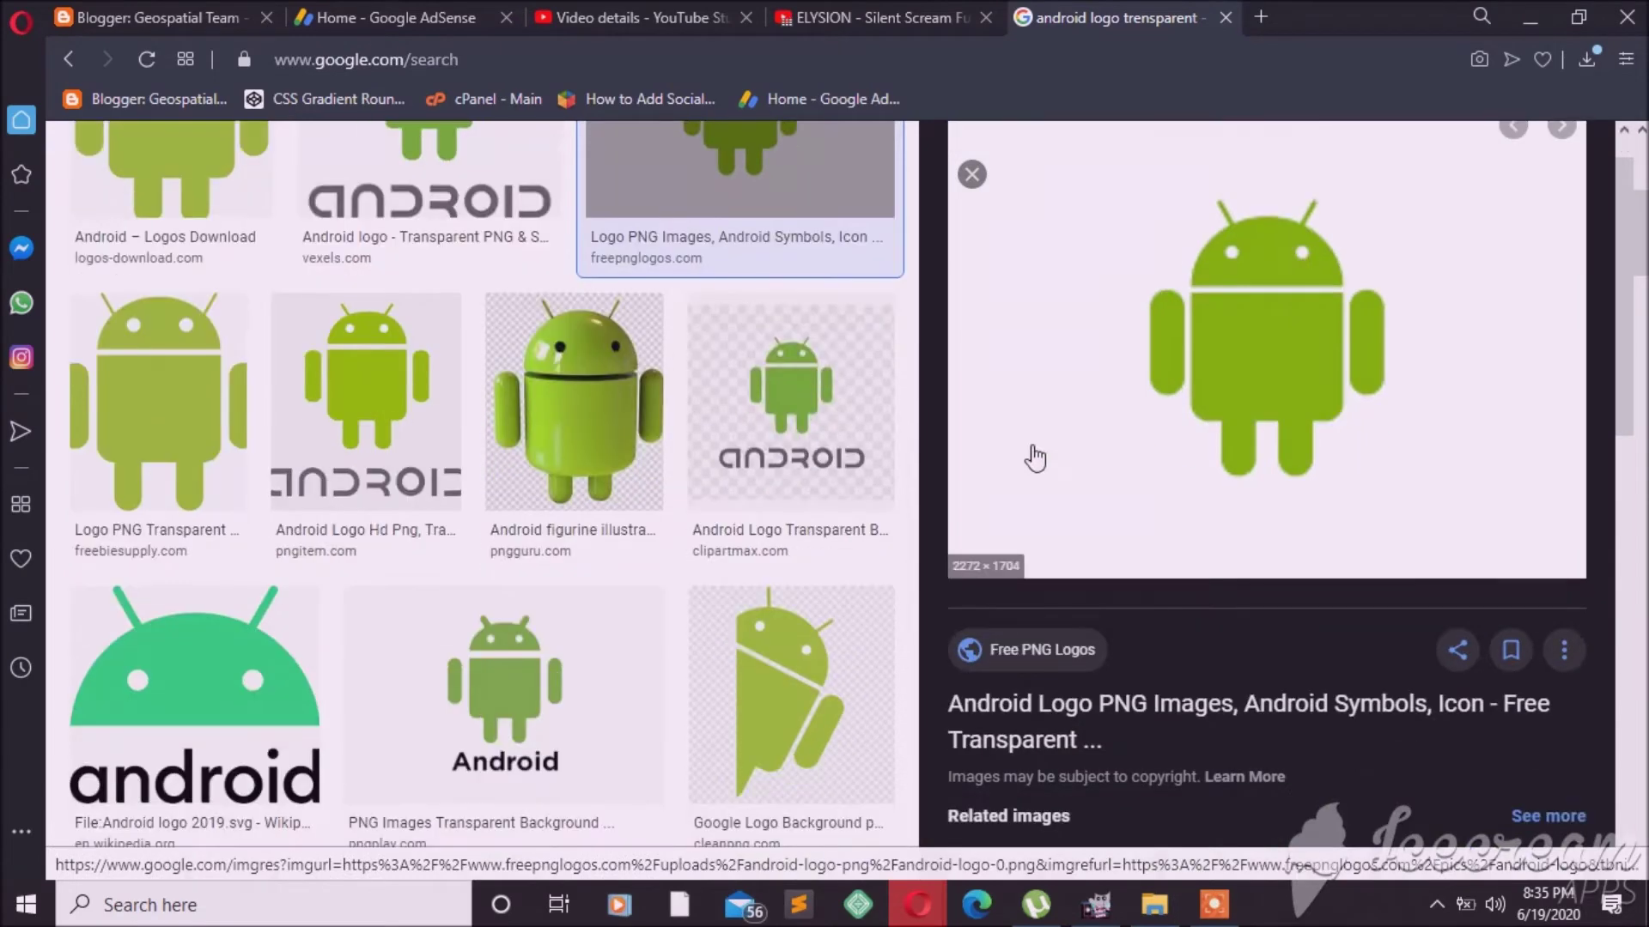
scroll(1034, 457, "down", 2)
Open the logo's freepnglogos source page in a new tab and its first Android logo
right_click(1098, 522)
left_click(1135, 541)
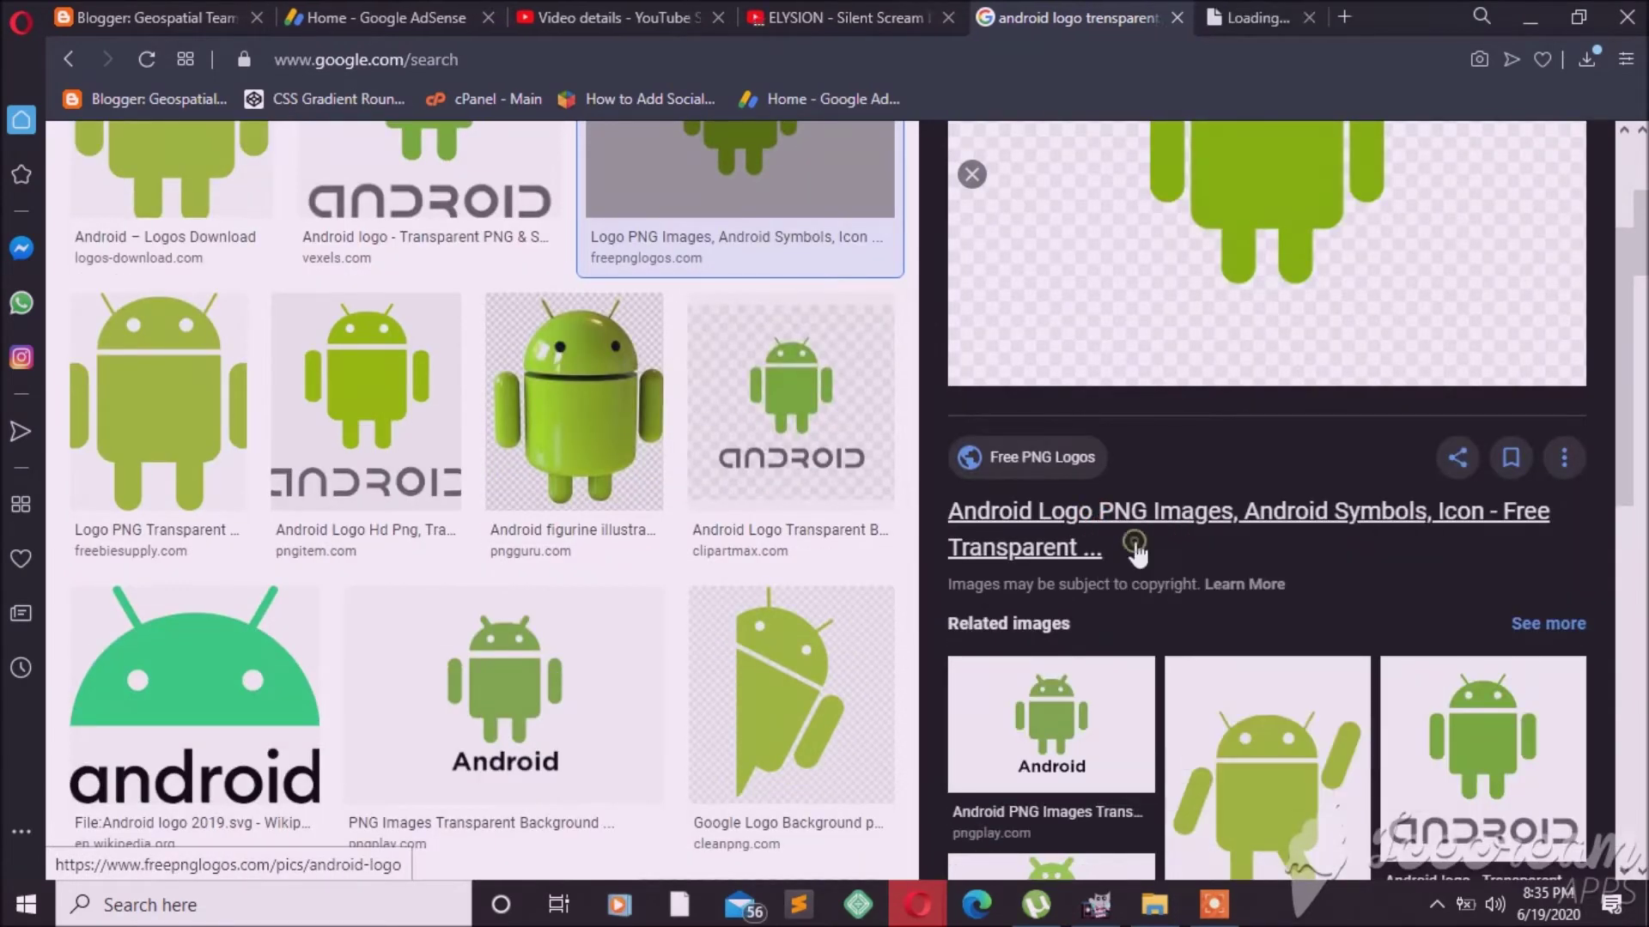
left_click(1255, 17)
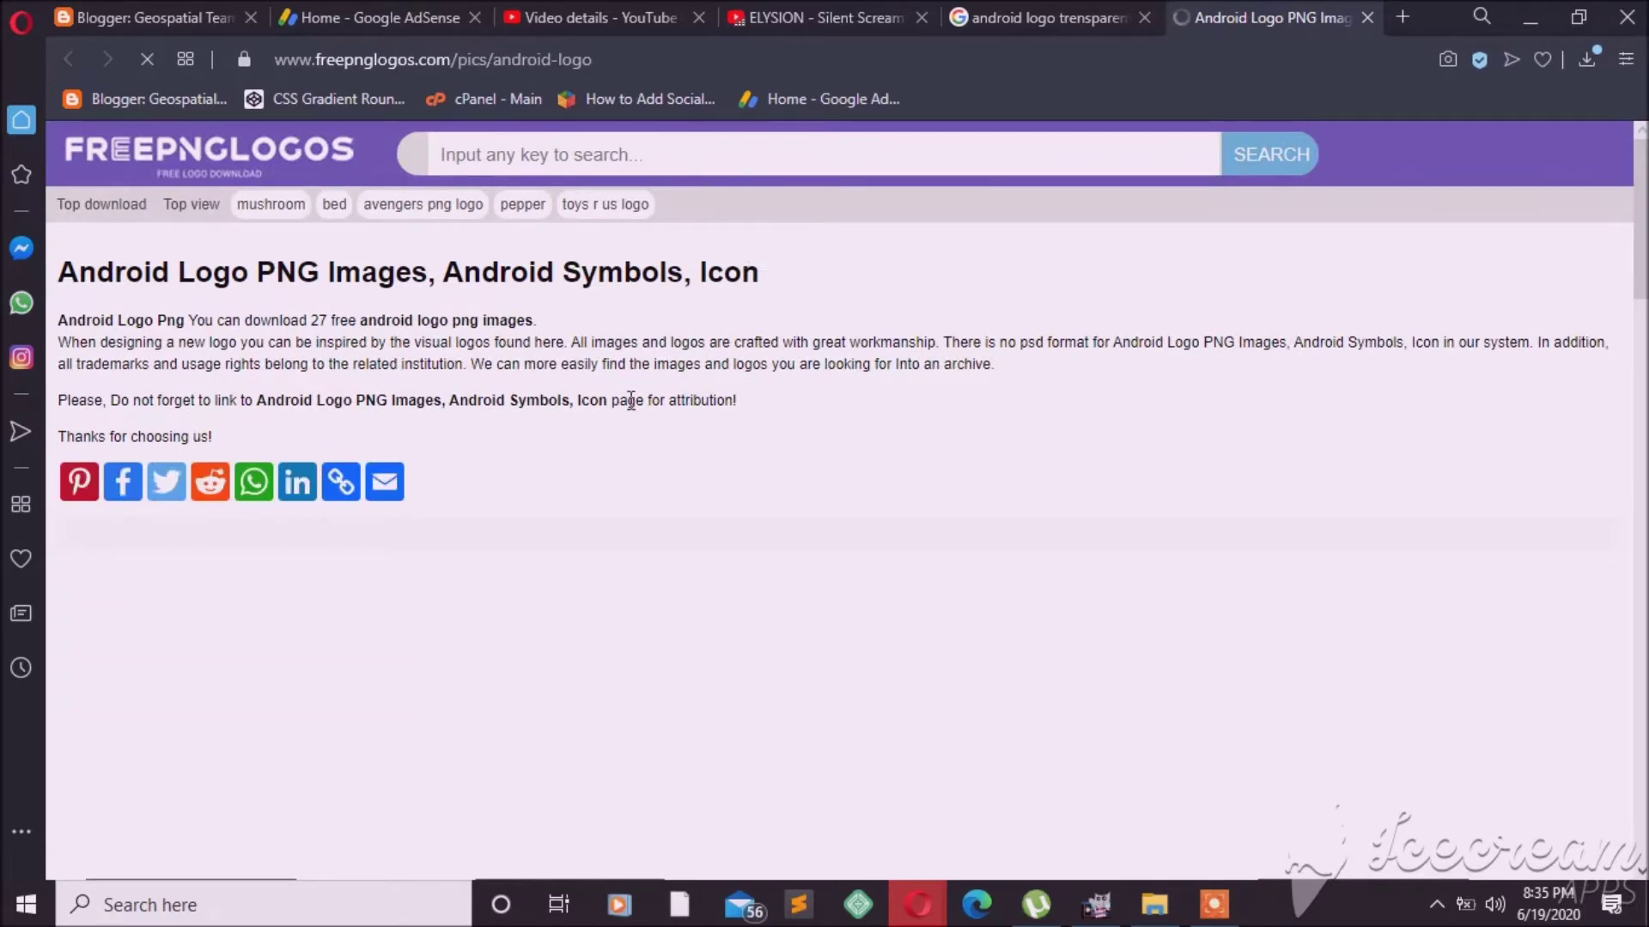
scroll(630, 400, "down", 3)
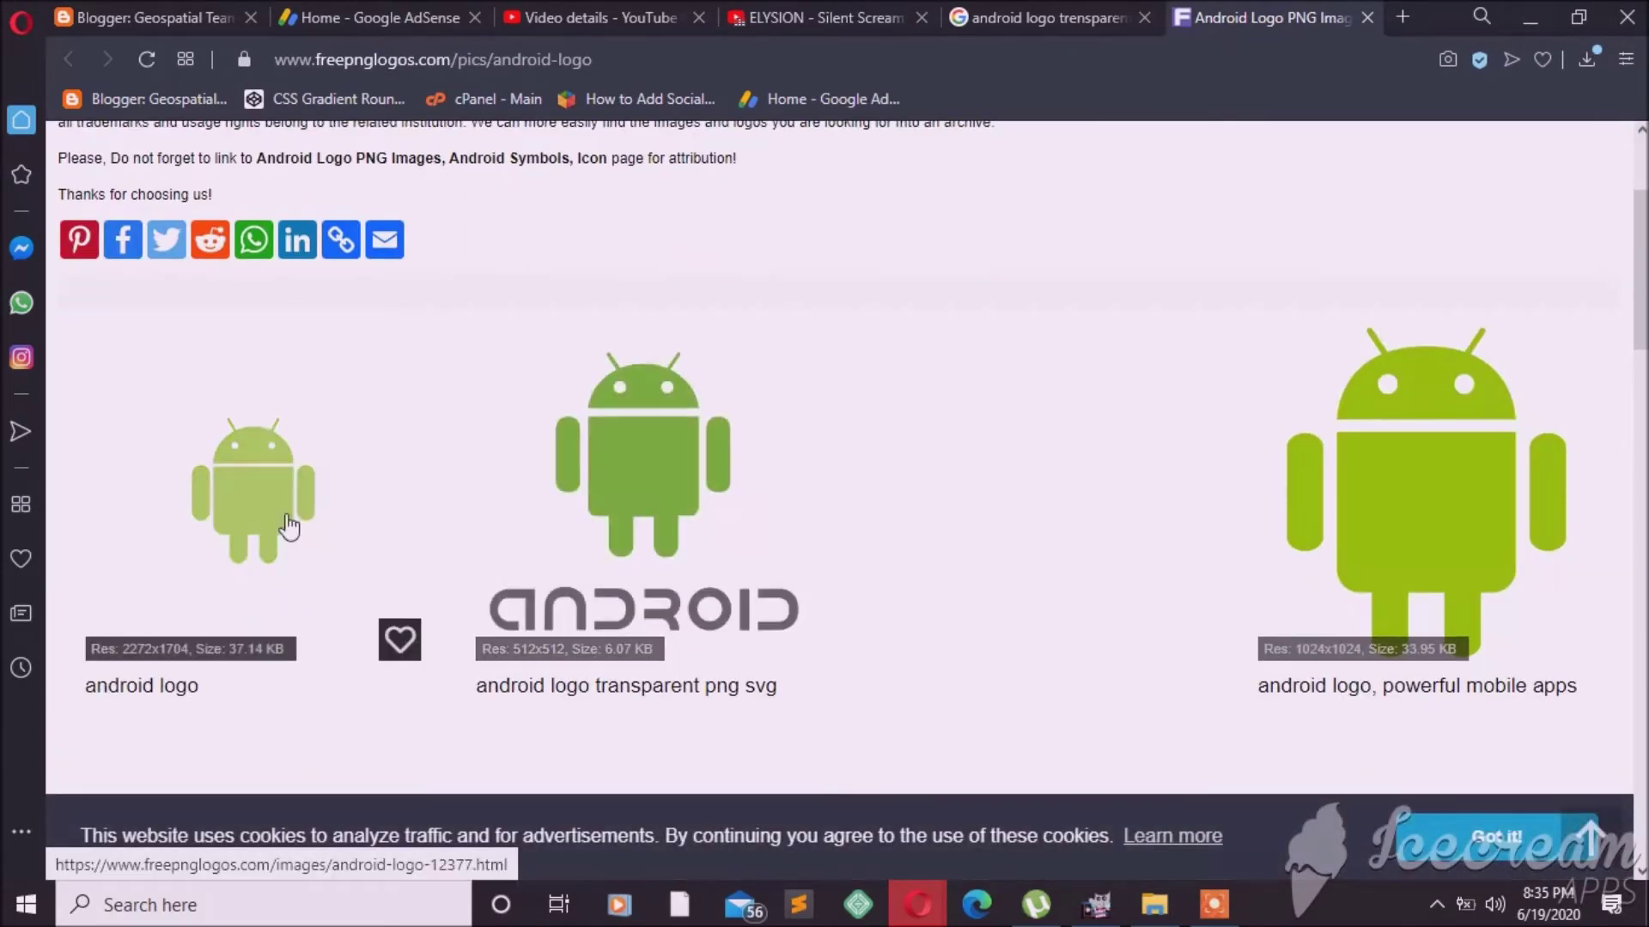
left_click(284, 526)
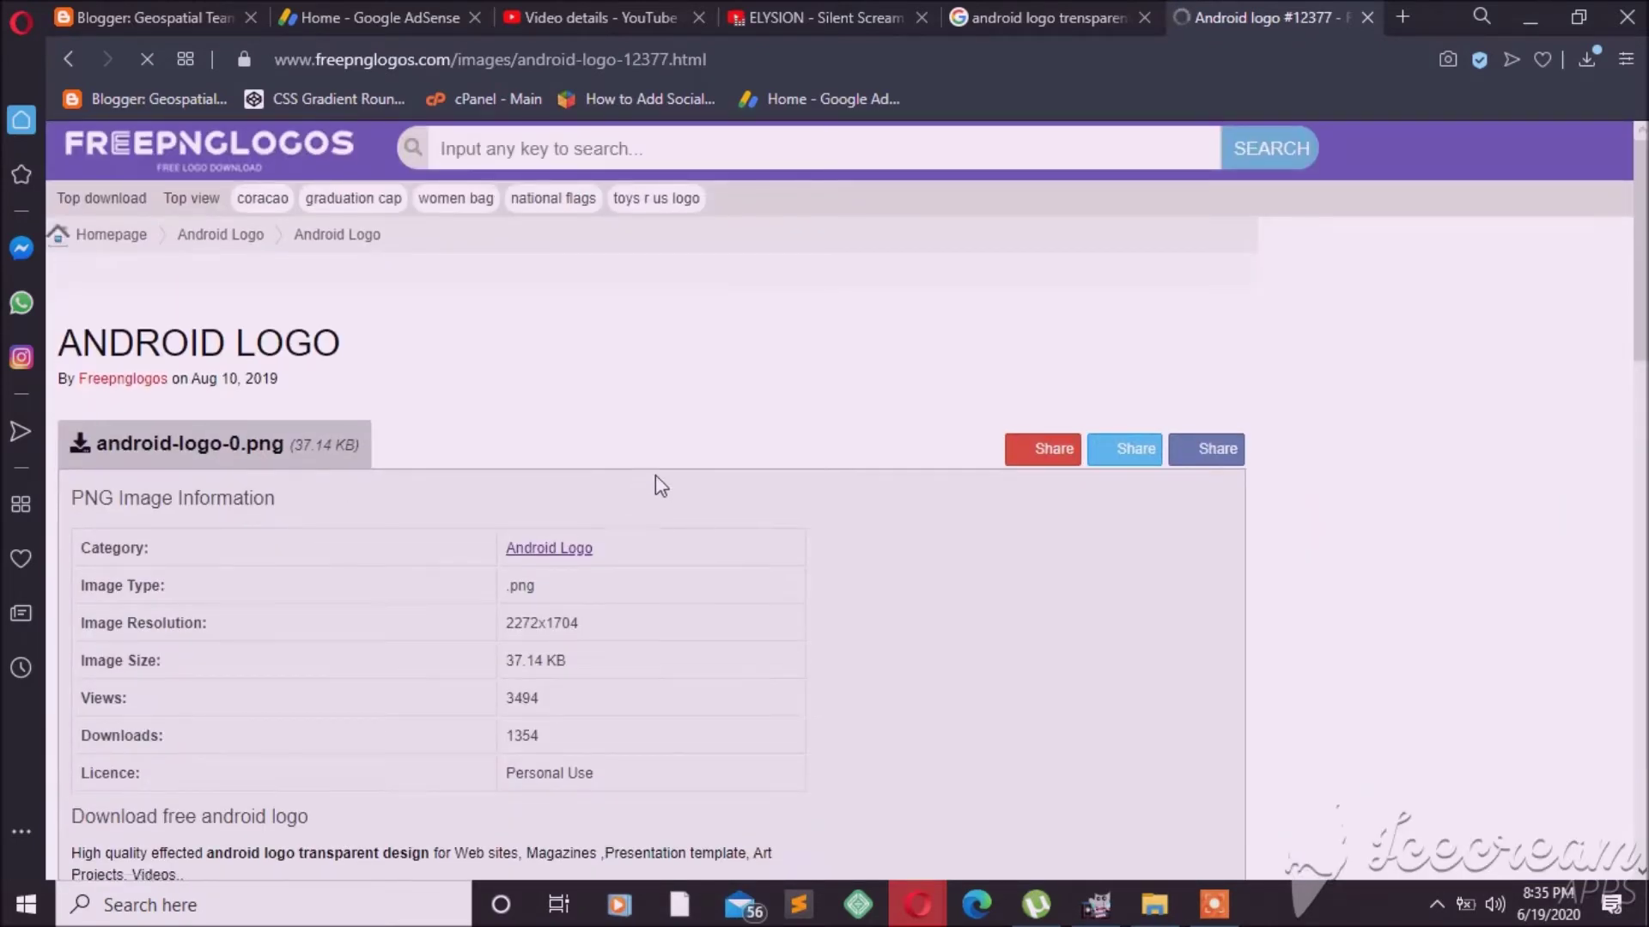
Download android-logo-12377.png as an HD PNG, then close the folder and return to GIMP
scroll(656, 476, "down", 3)
scroll(567, 507, "down", 3)
scroll(564, 506, "down", 2)
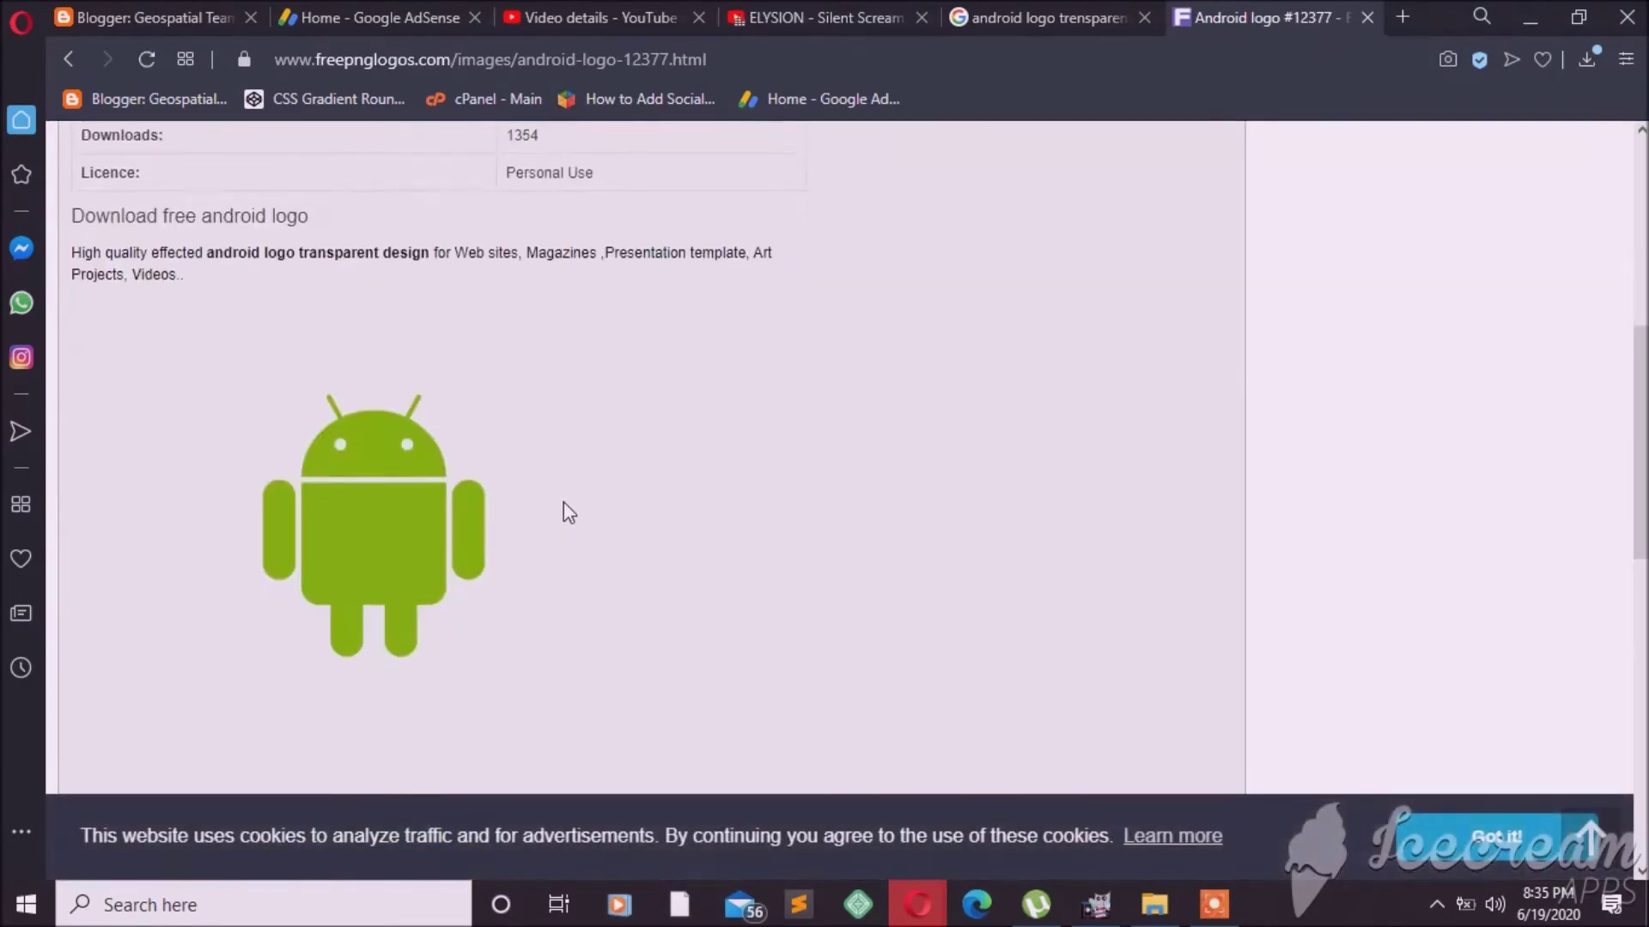
scroll(563, 507, "down", 5)
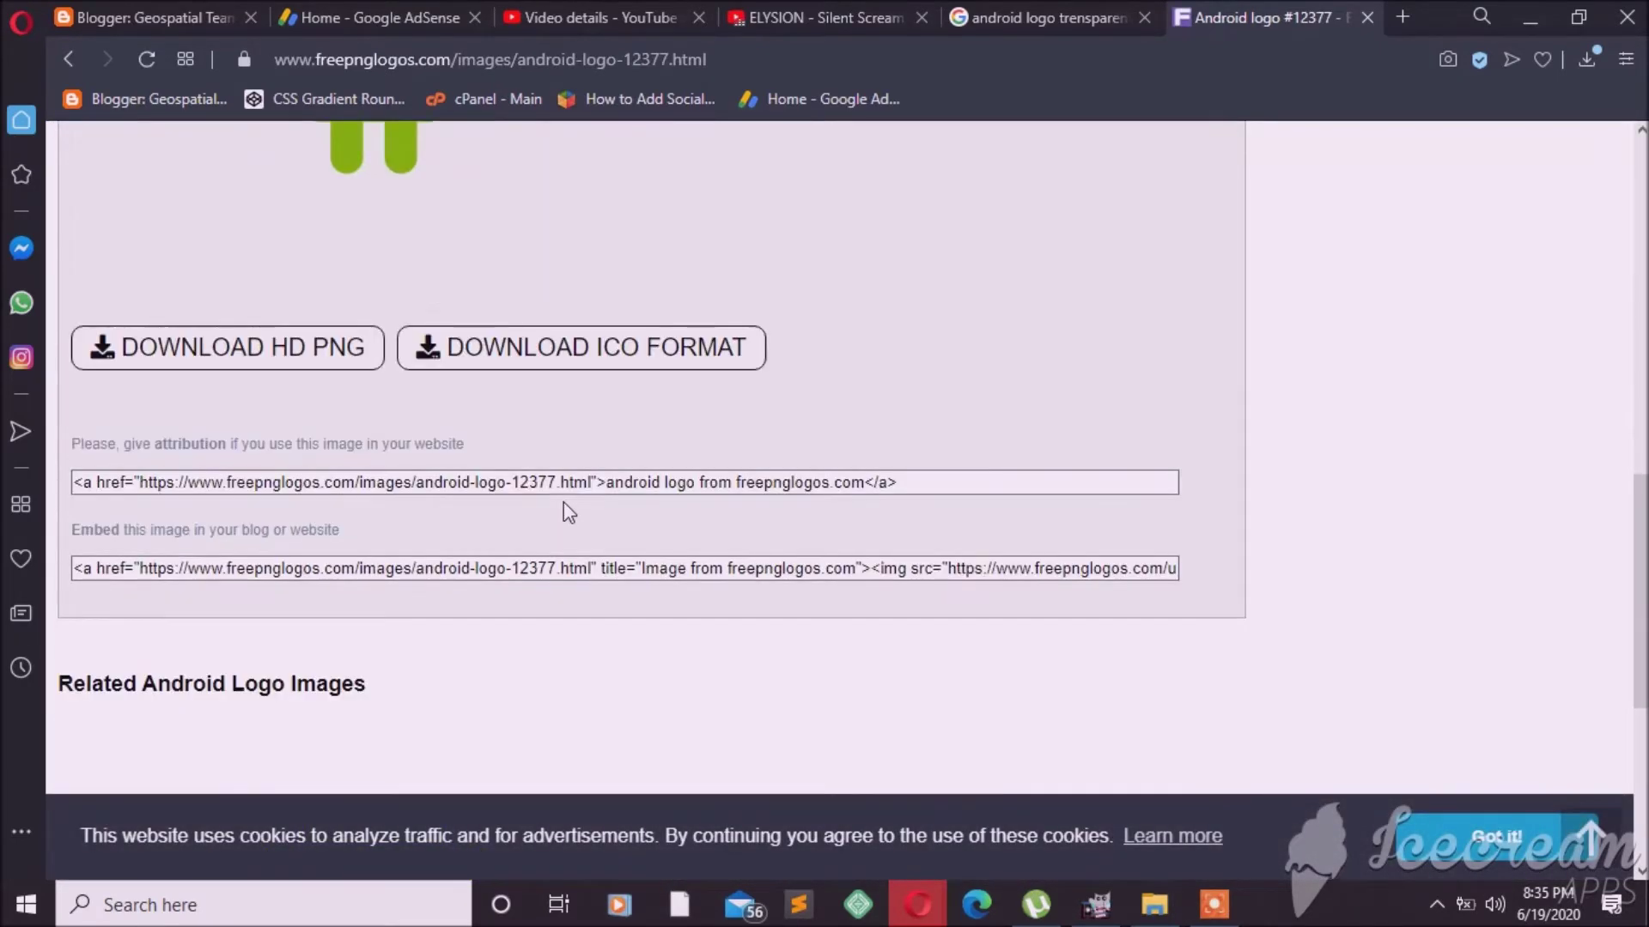
left_click(325, 370)
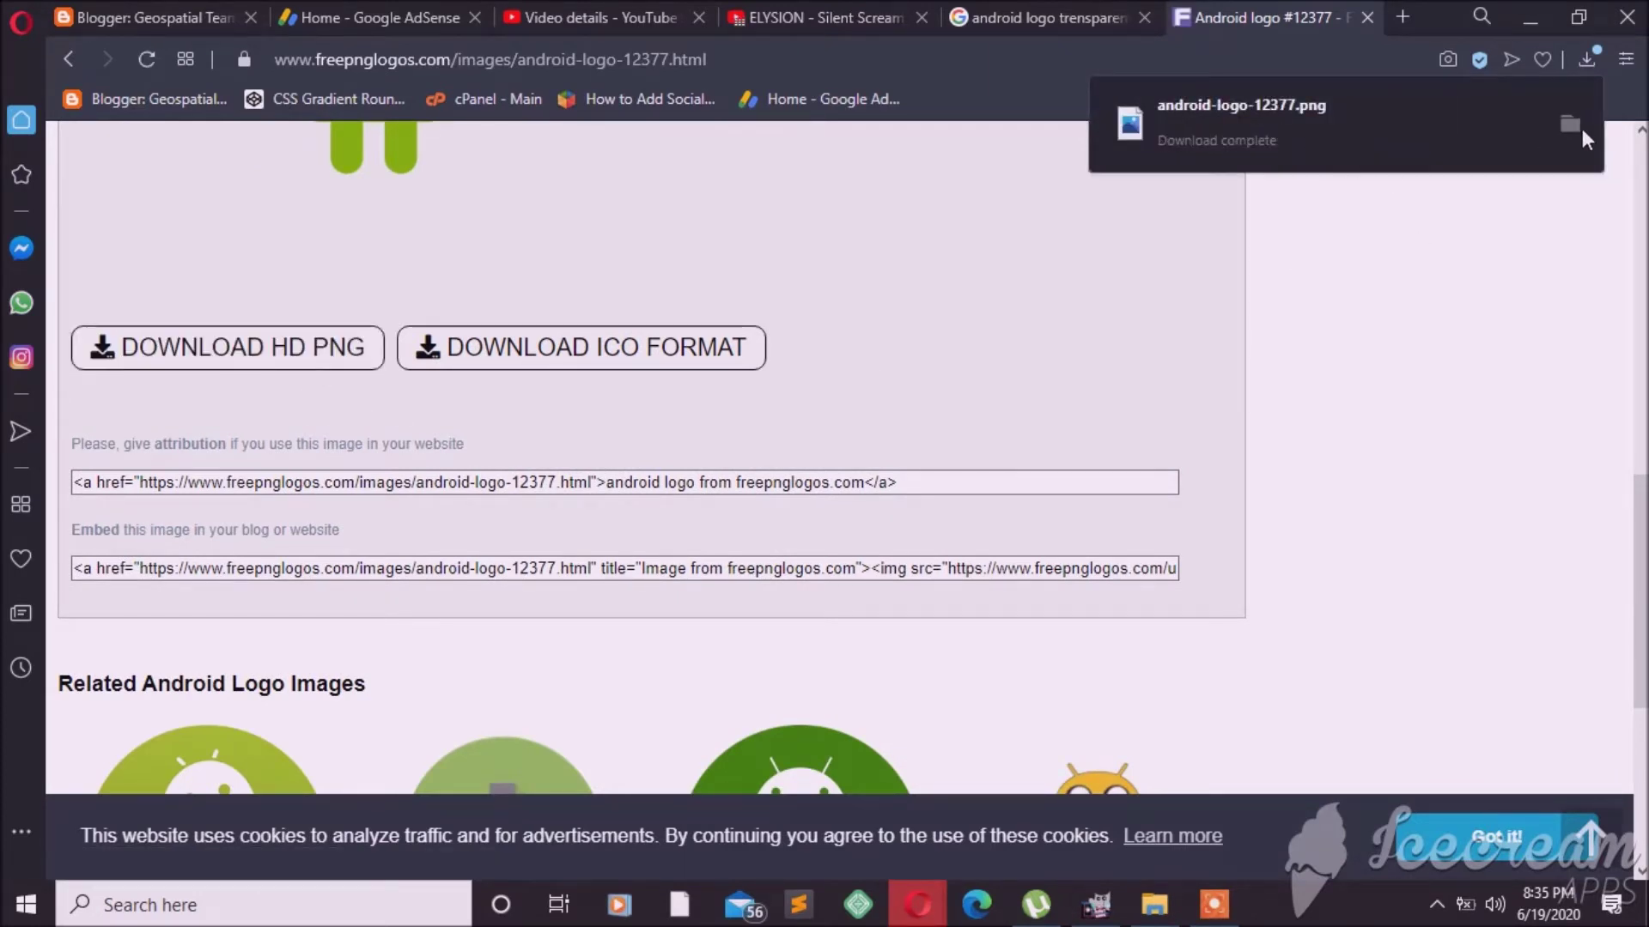
left_click(1575, 127)
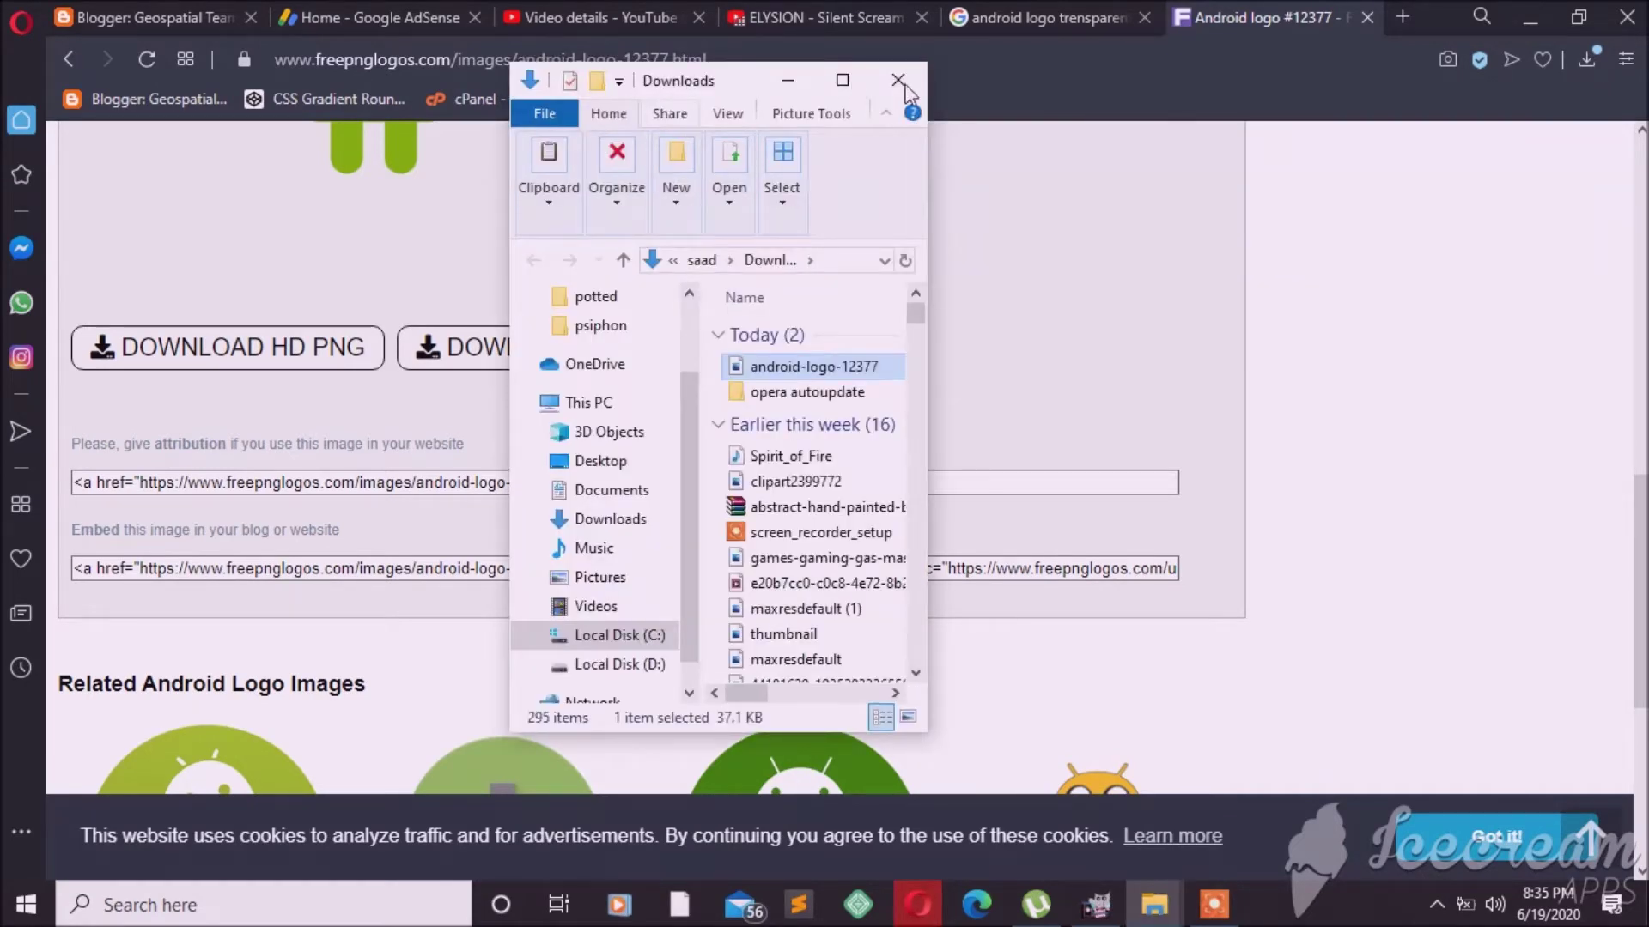
left_click(898, 80)
left_click(1099, 906)
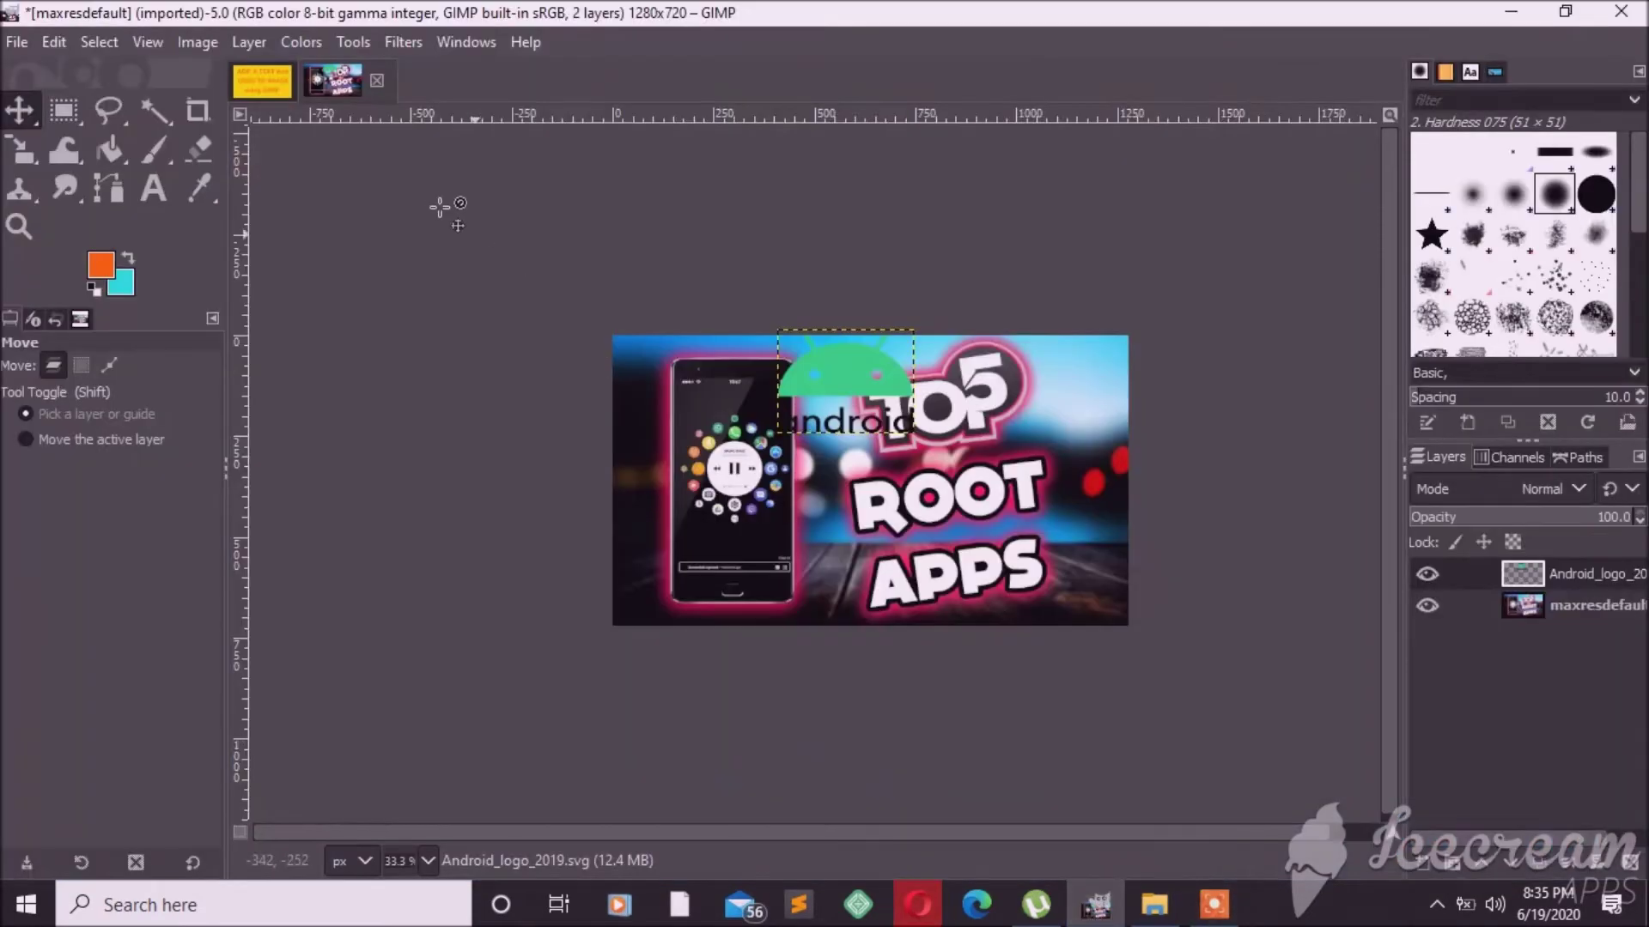
Start Open as Layers and browse to the Downloads folder
left_click(16, 45)
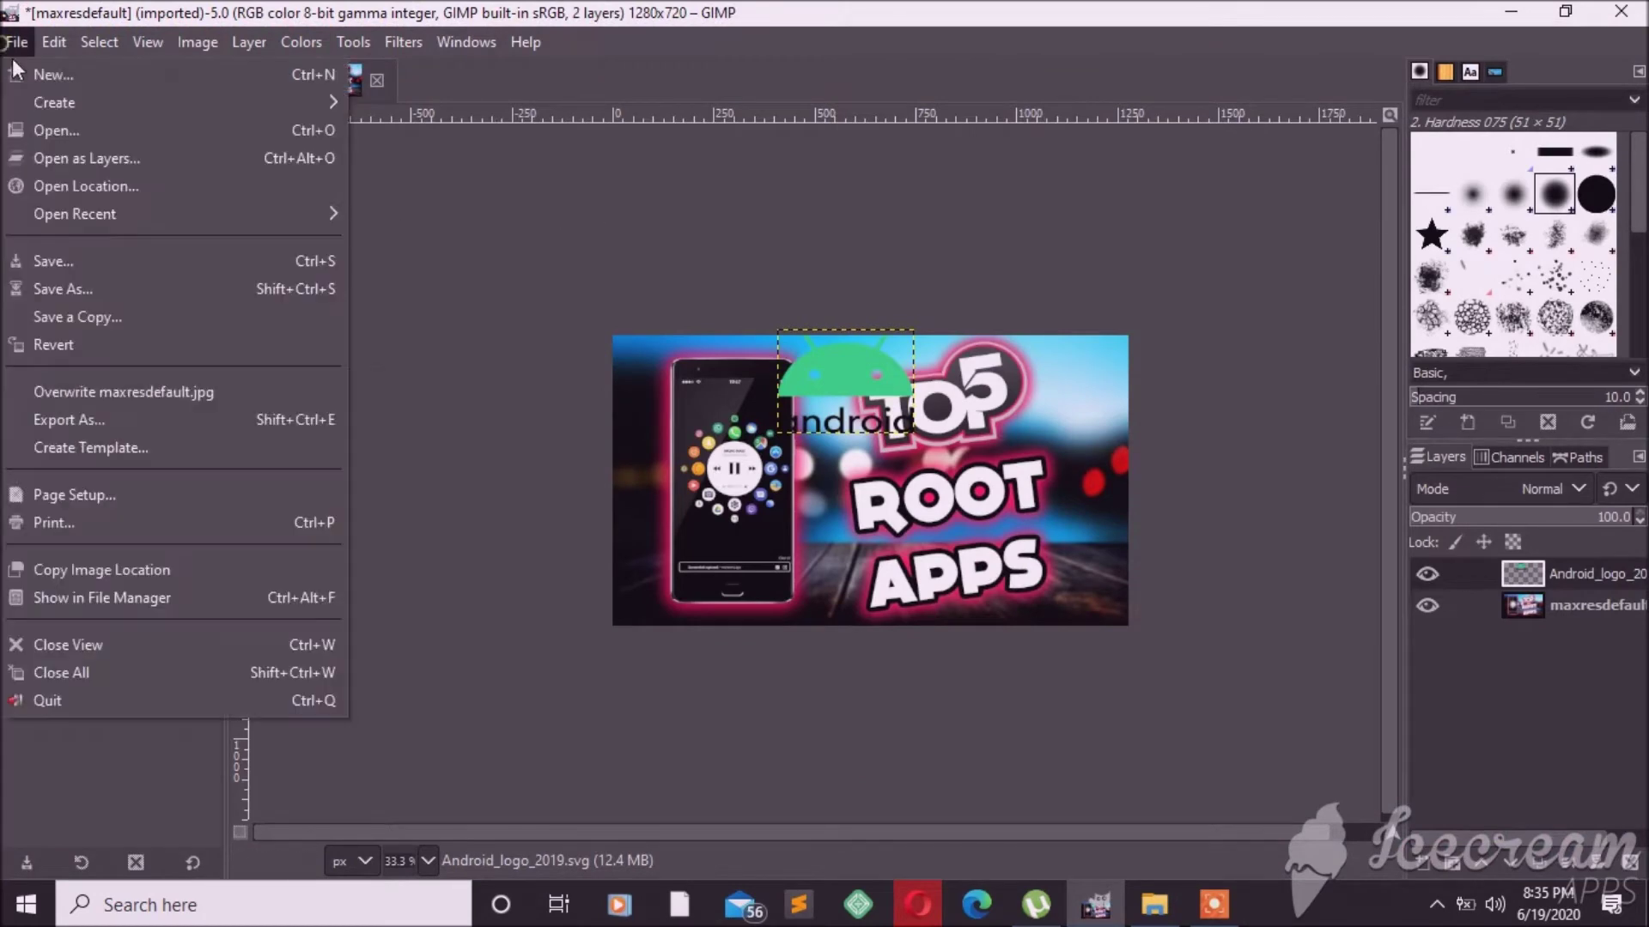
left_click(74, 156)
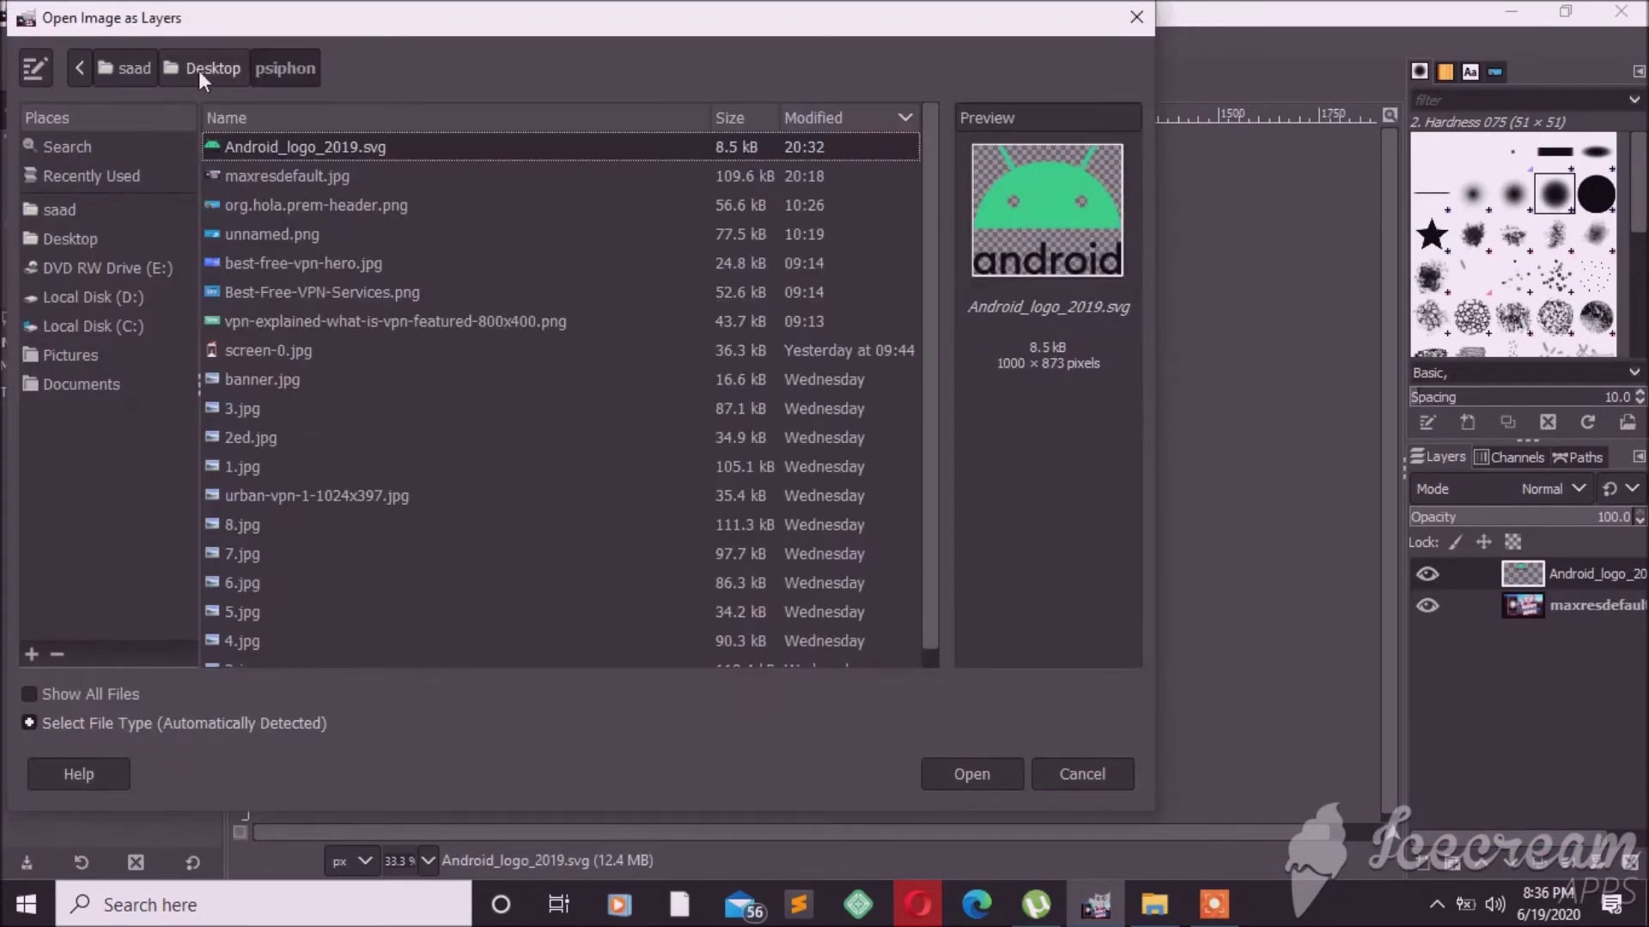
left_click(206, 69)
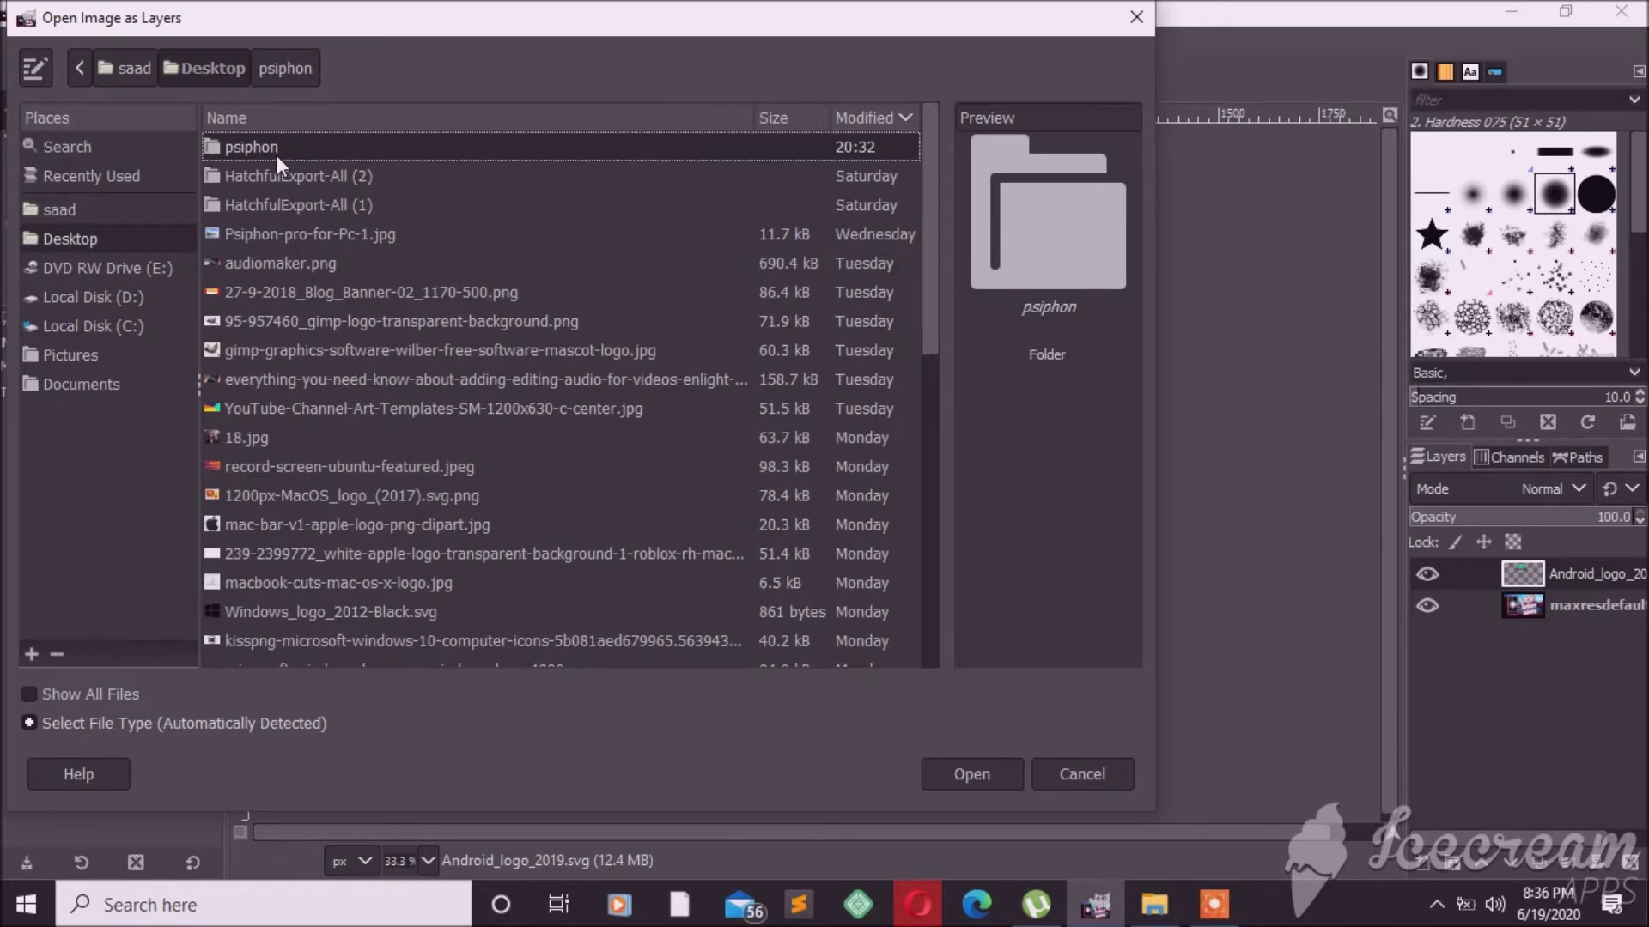
scroll(275, 154, "down", 1)
left_click(133, 68)
left_click(286, 152)
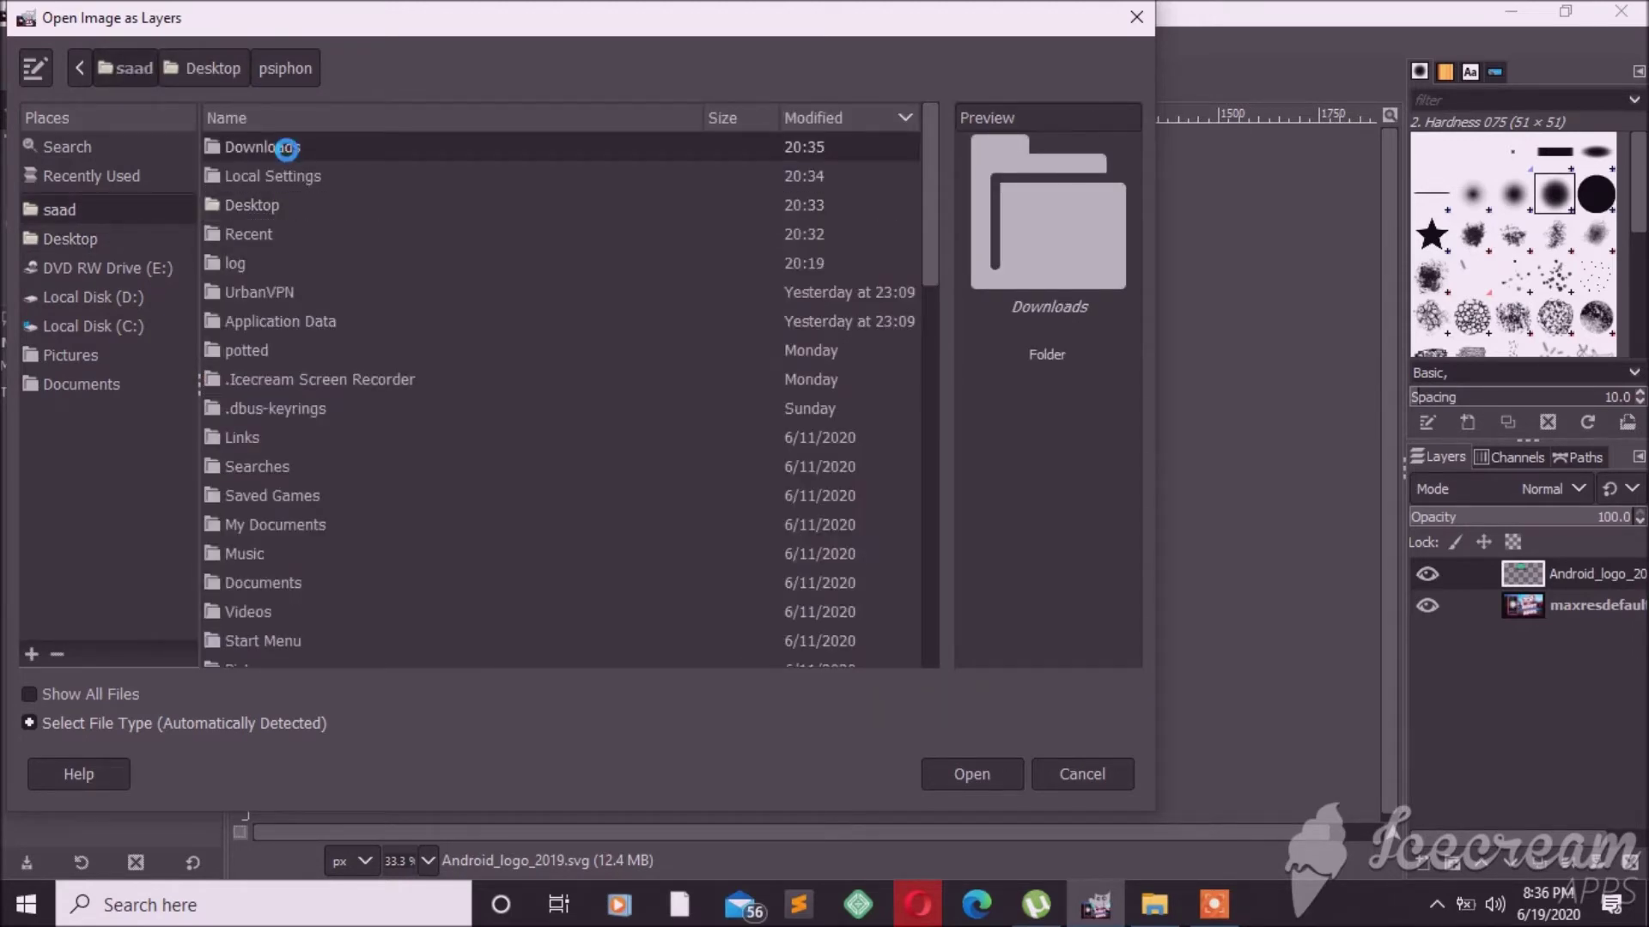
double_click(287, 149)
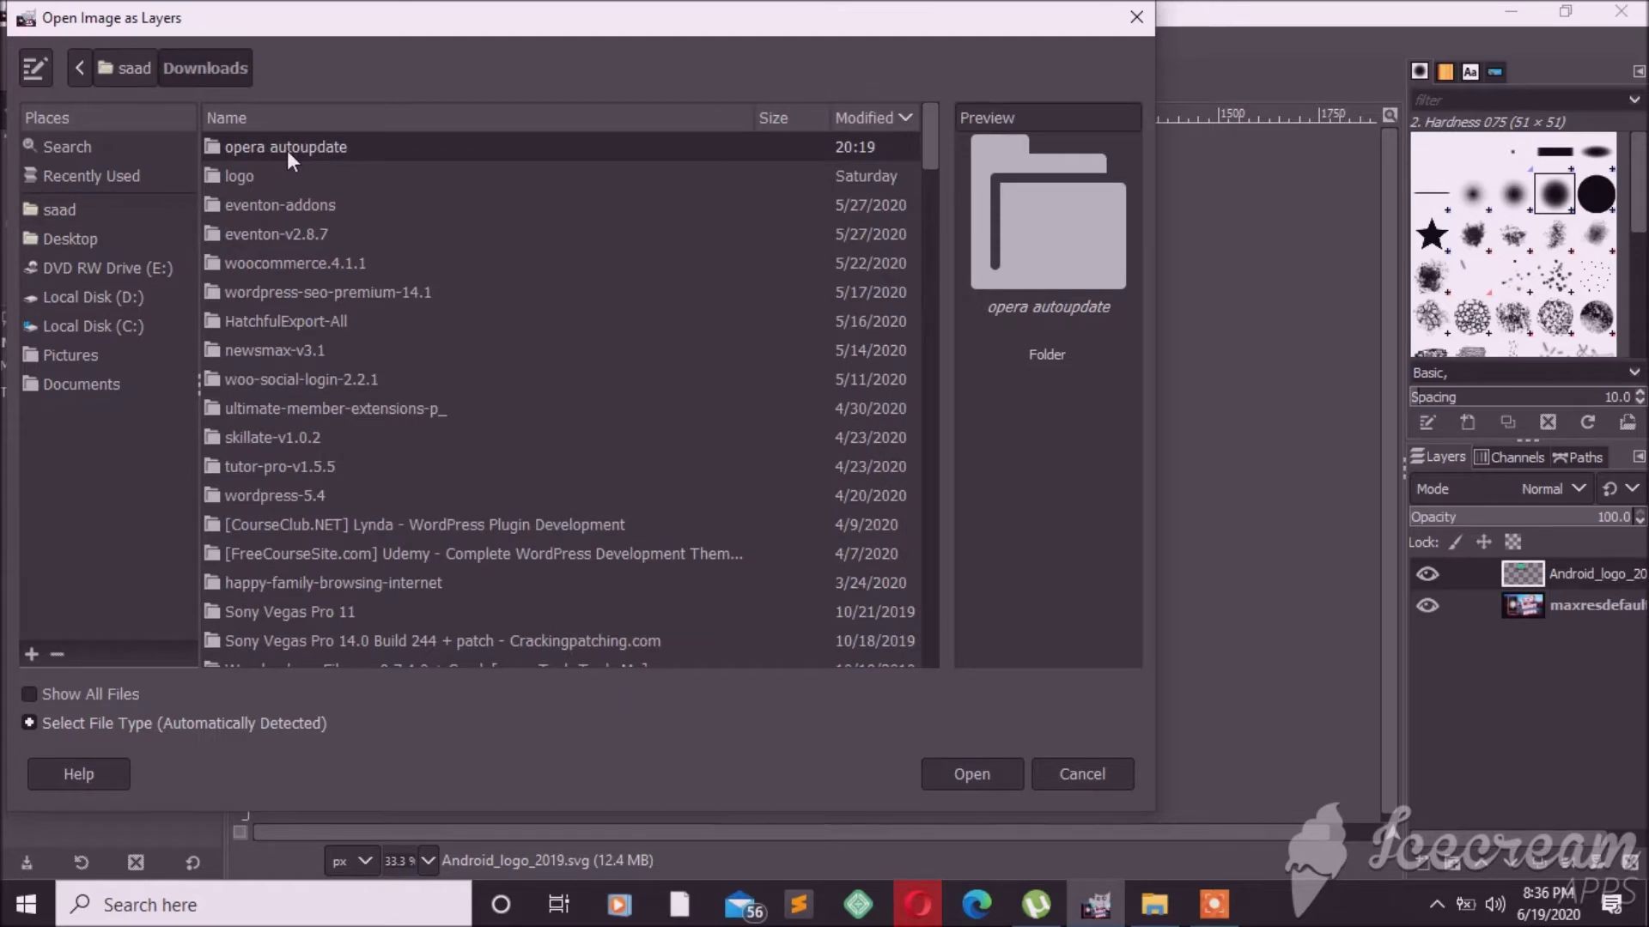
Add android-logo-12377.png from Downloads as a new layer
scroll(386, 257, "down", 2)
scroll(429, 361, "down", 2)
scroll(431, 410, "down", 2)
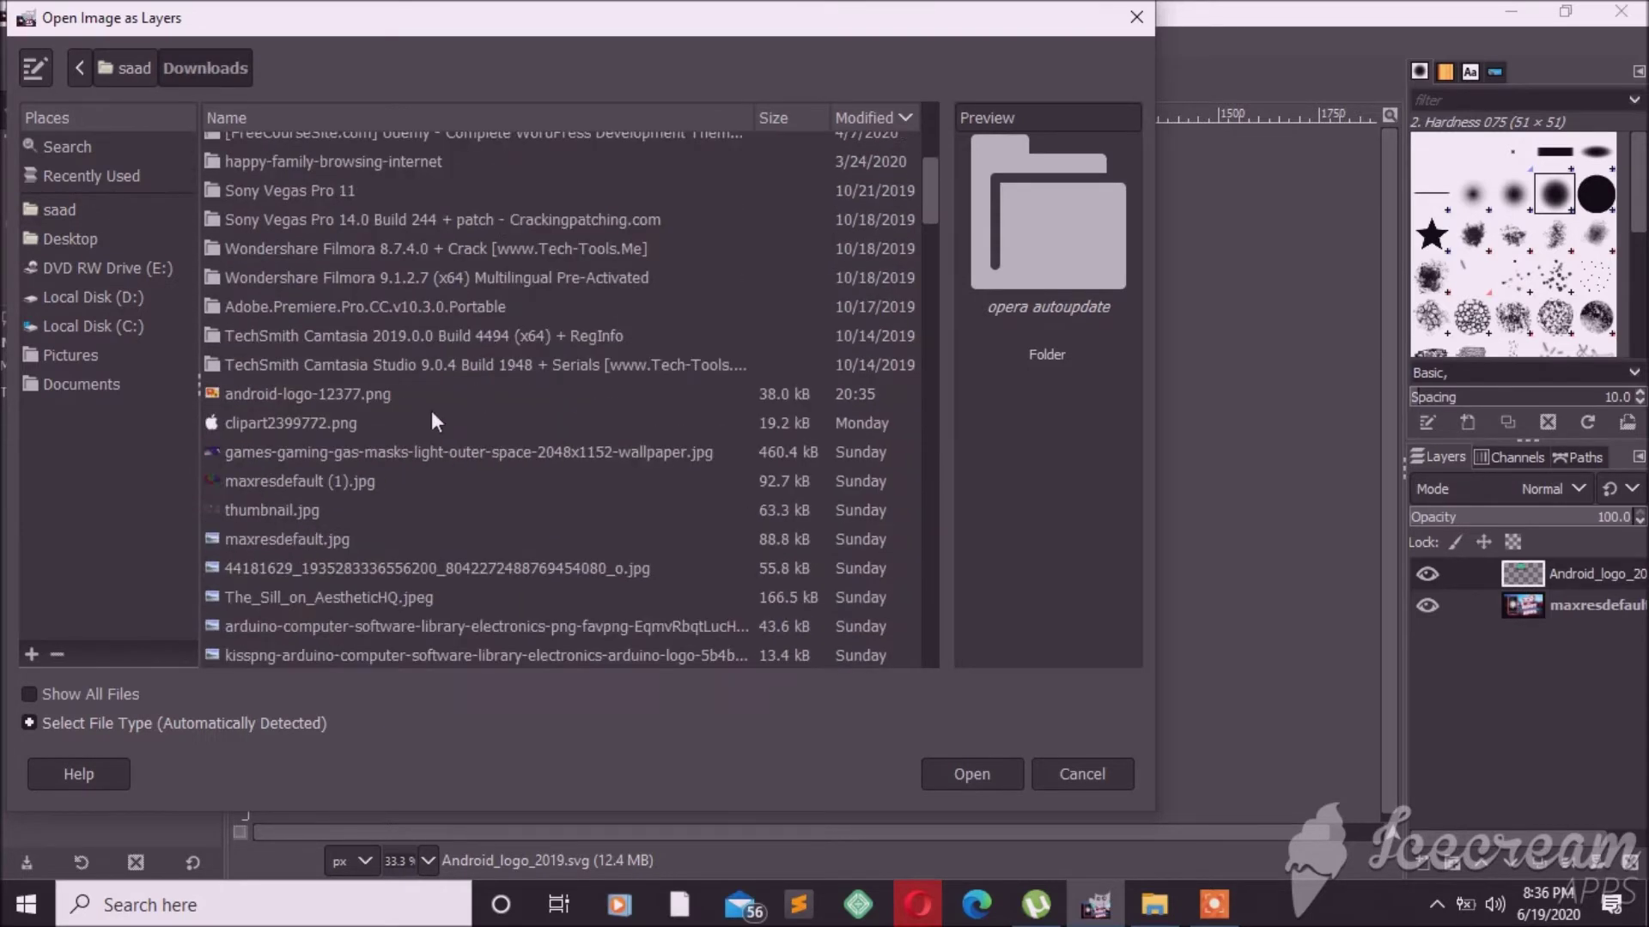
left_click(300, 397)
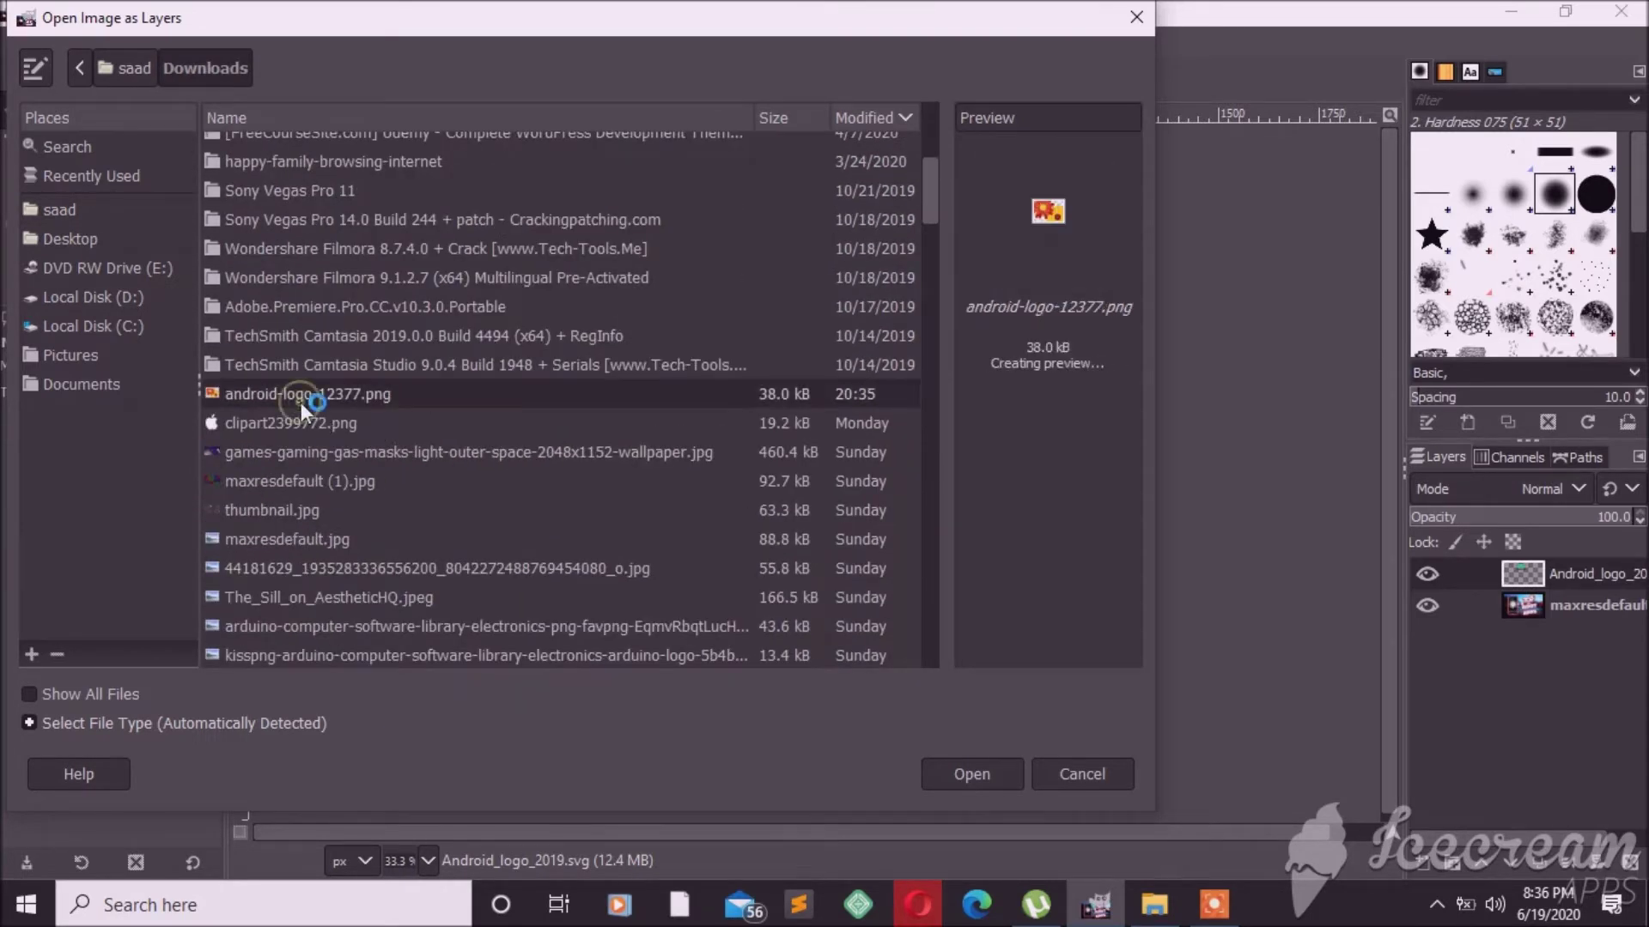
left_click(956, 777)
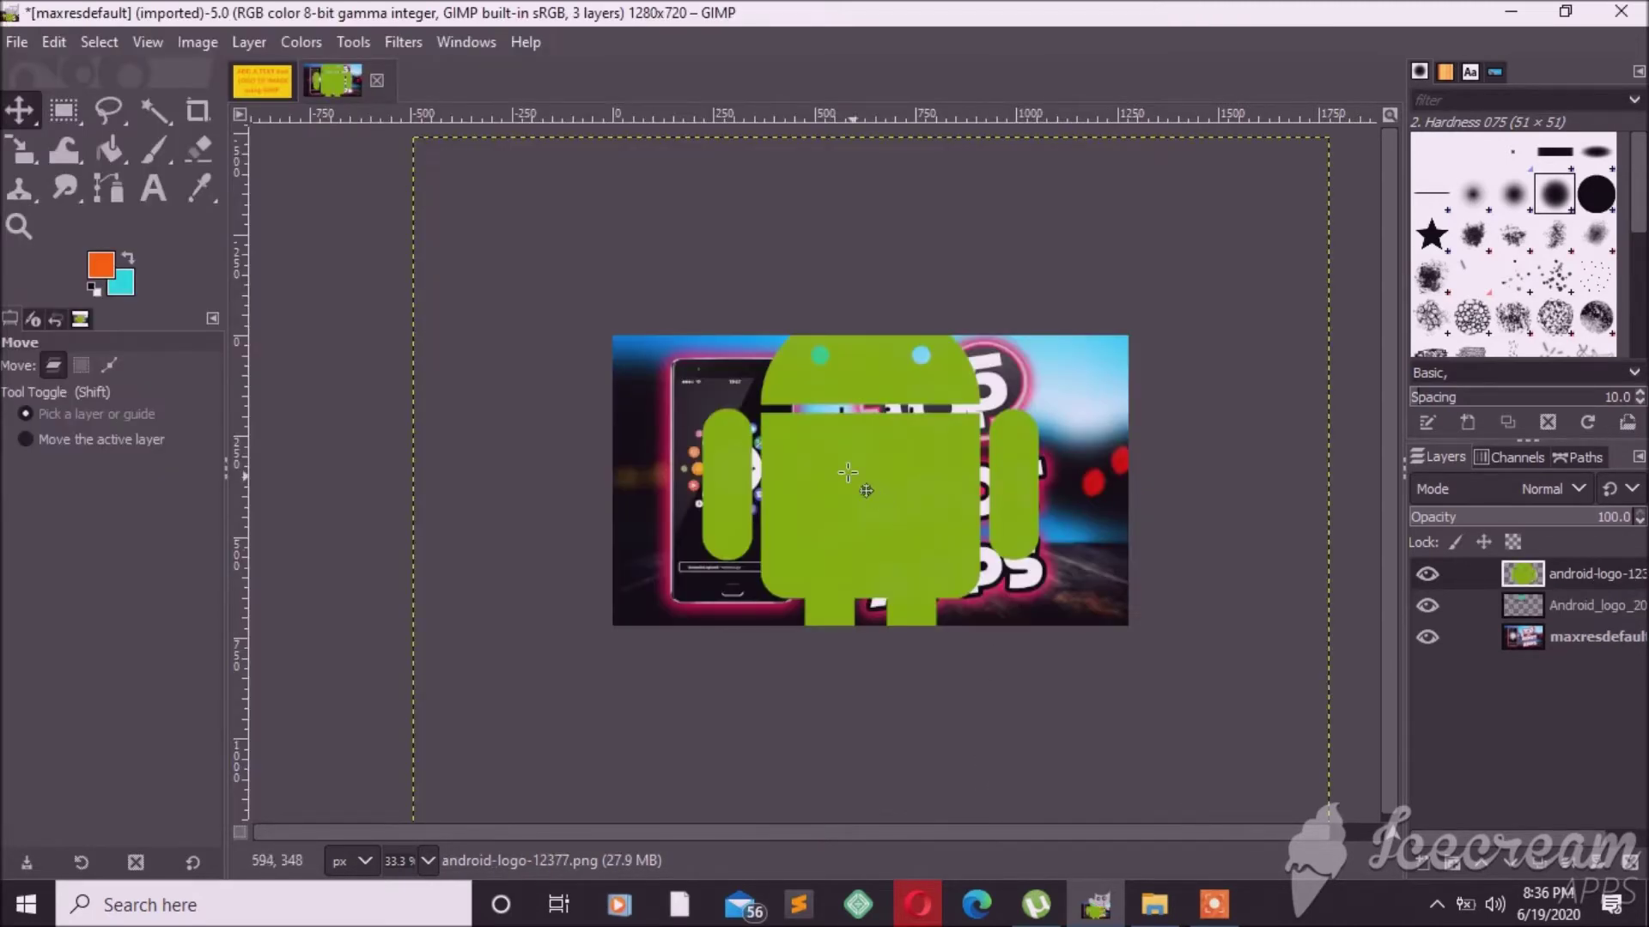
scroll(859, 481, "down", 1)
scroll(858, 481, "down", 1)
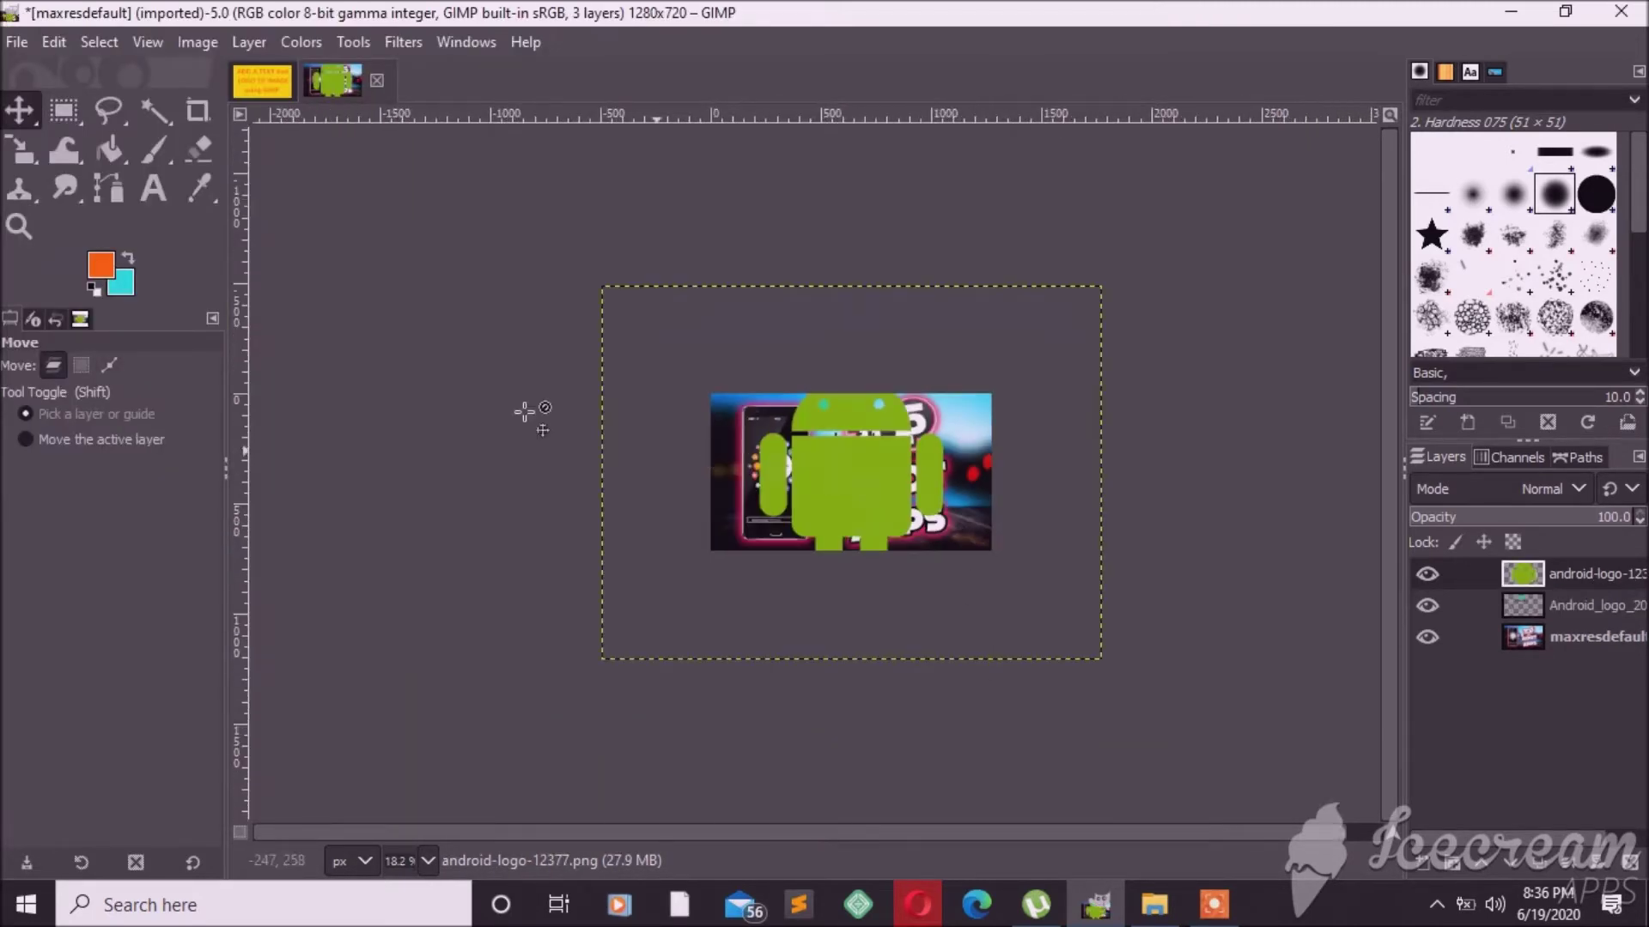
Scale the large green Android logo layer down around its centre
left_click(33, 140)
left_click(731, 296)
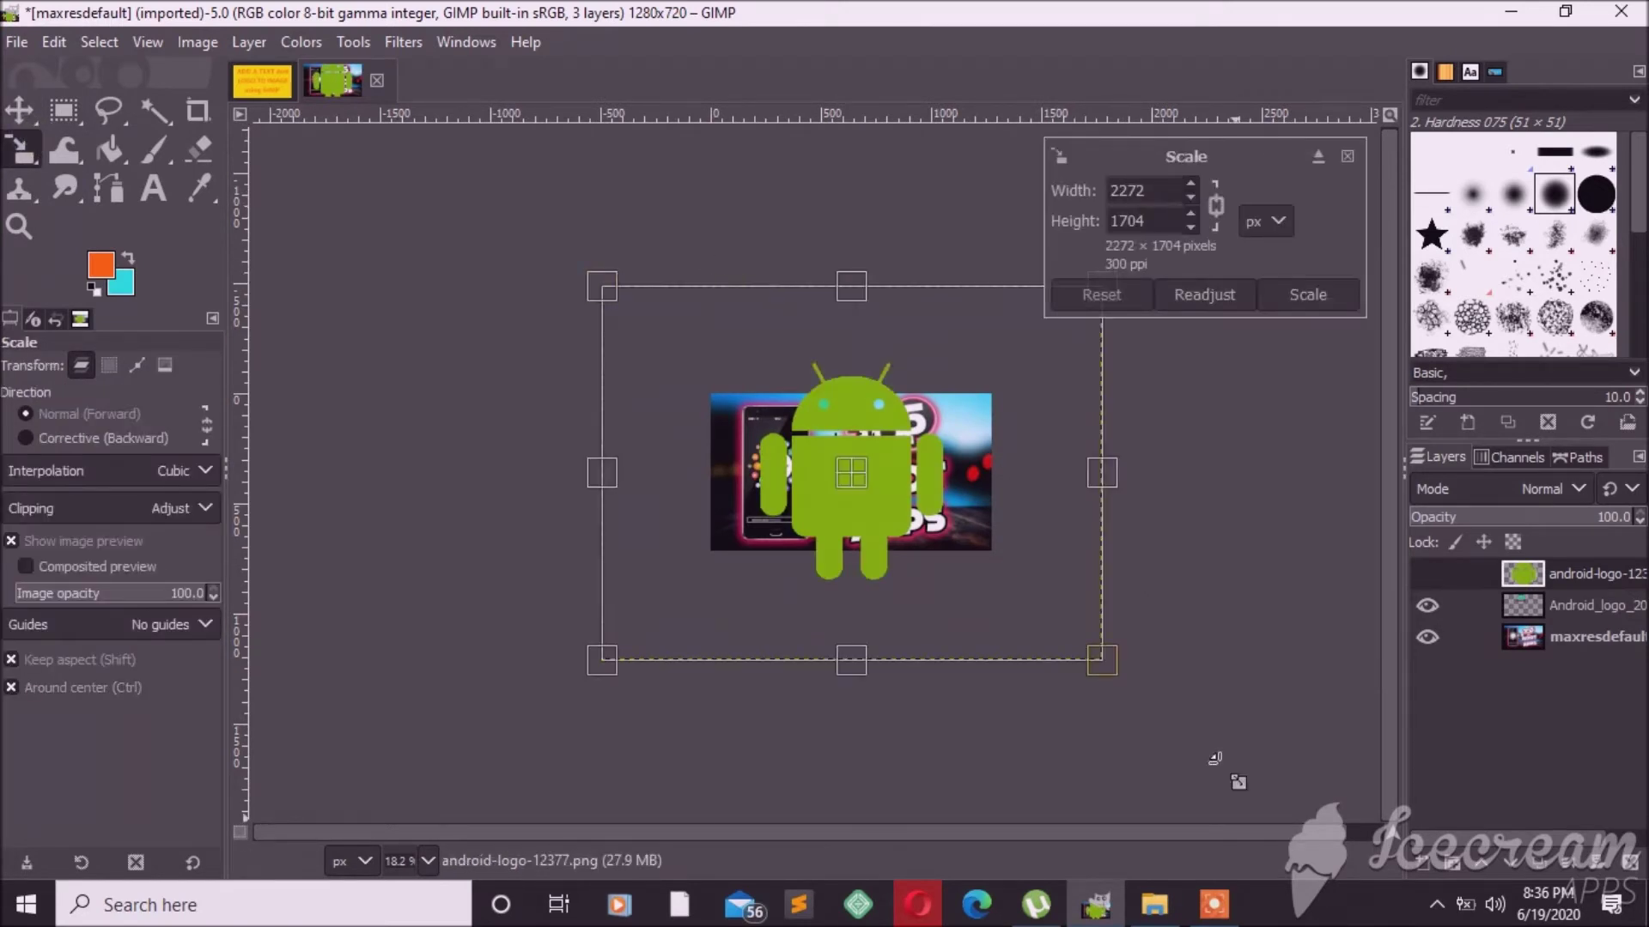
left_click_drag(1102, 661, 845, 409)
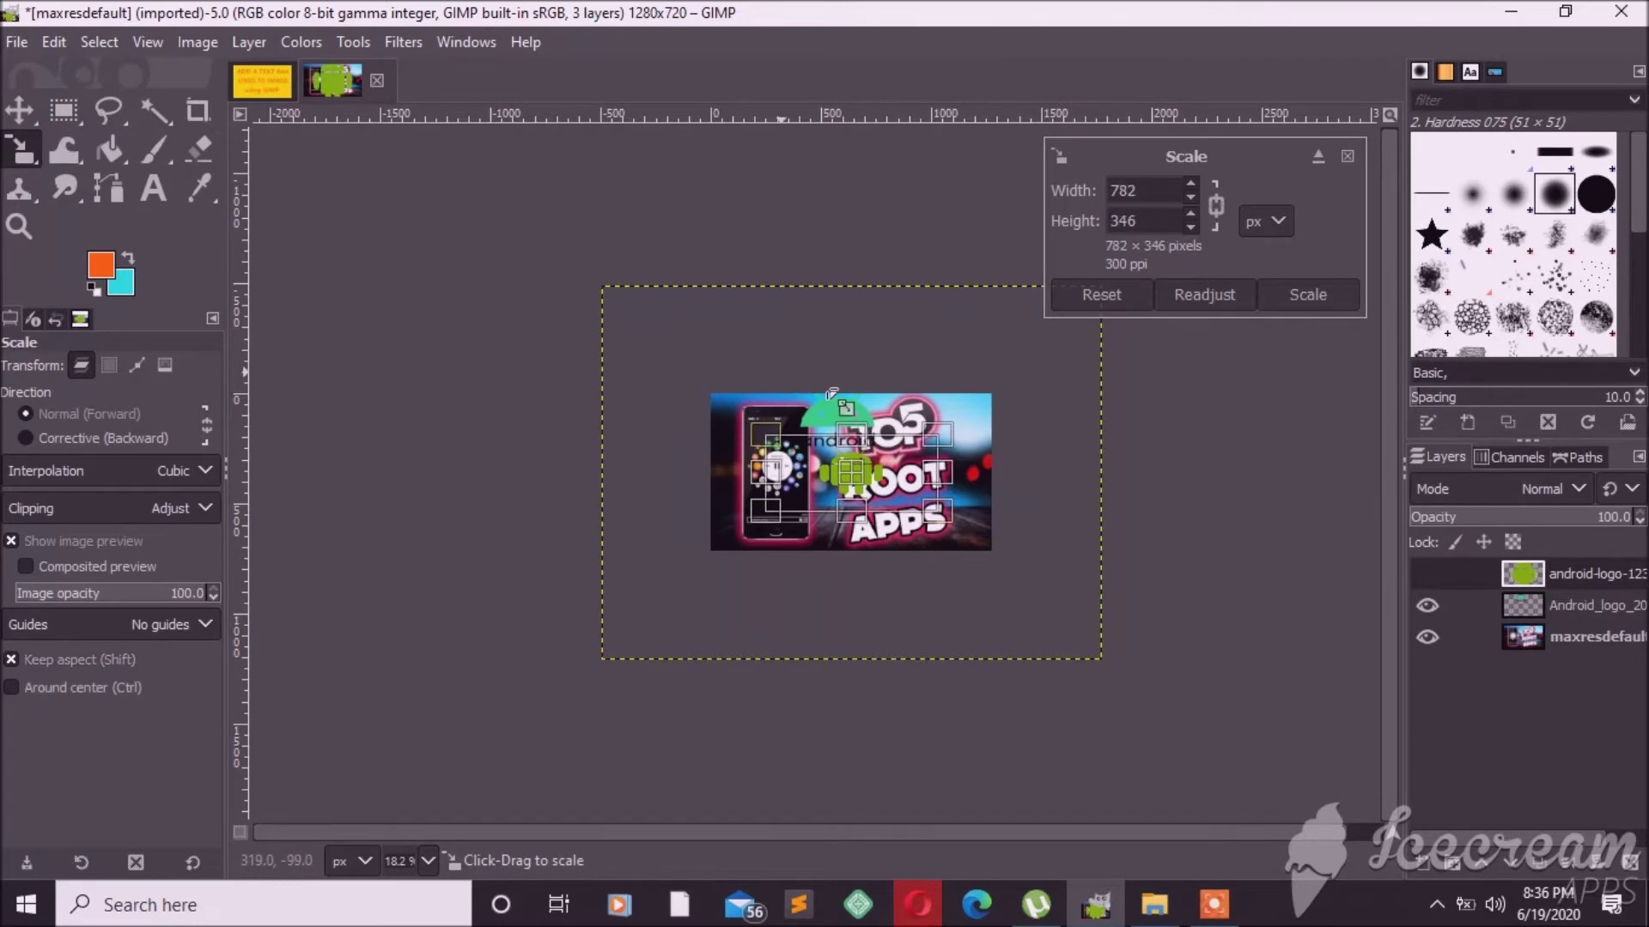
left_click(1286, 296)
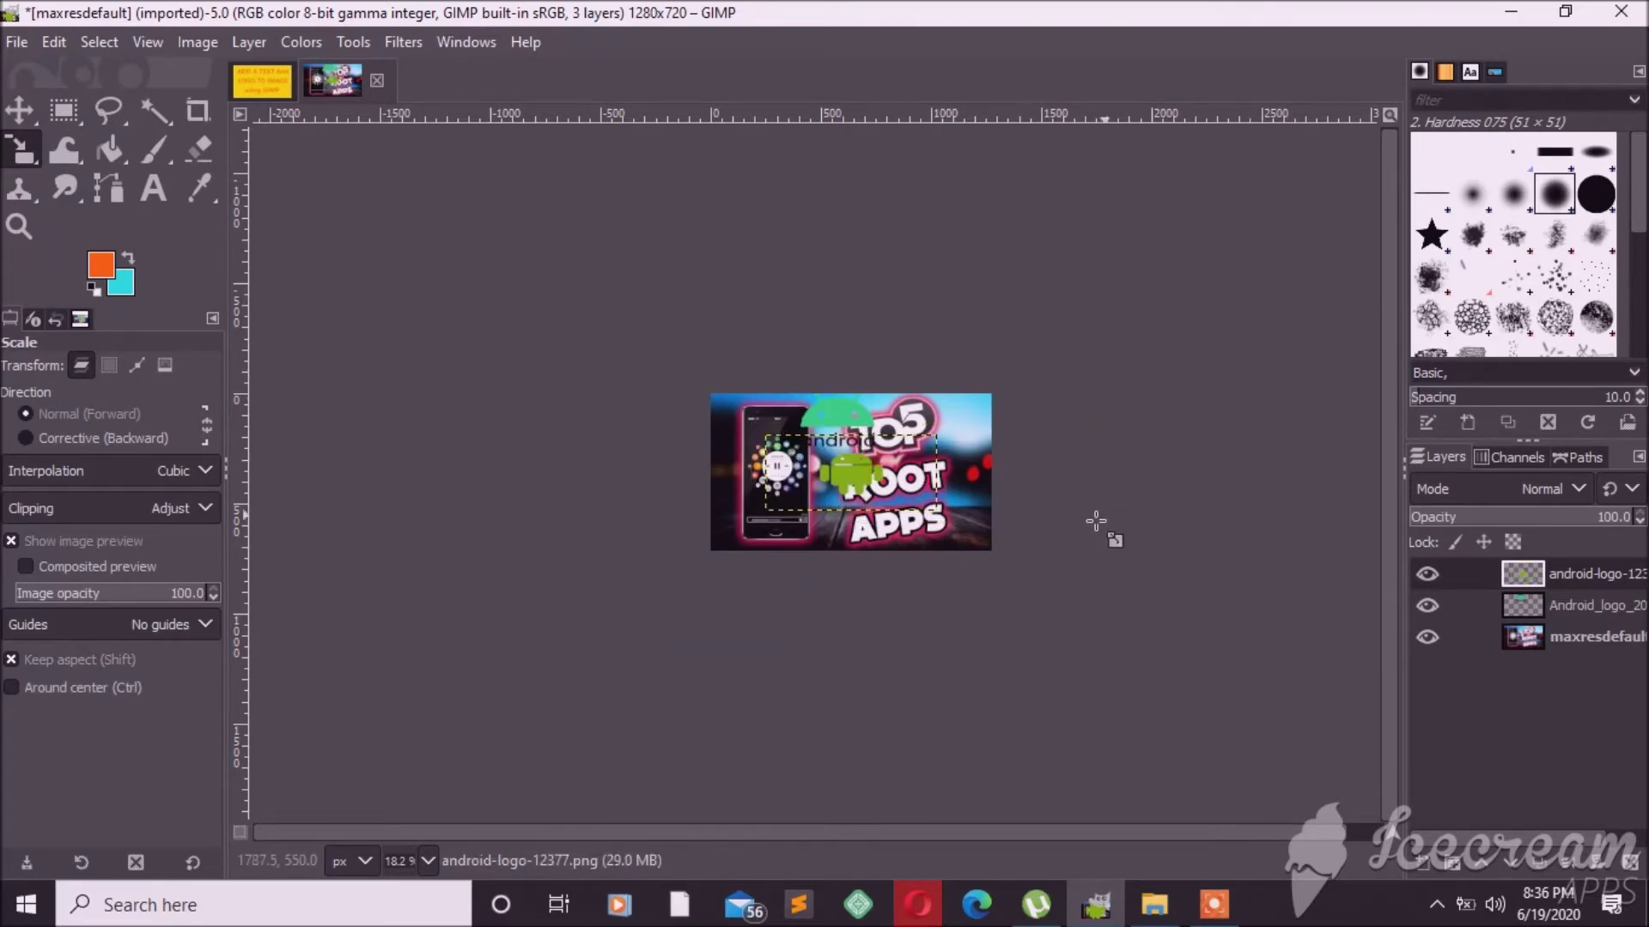
Shrink the logo layer again to about 596×264 pixels
scroll(1096, 521, "up", 2)
scroll(858, 558, "up", 1)
scroll(829, 539, "down", 1)
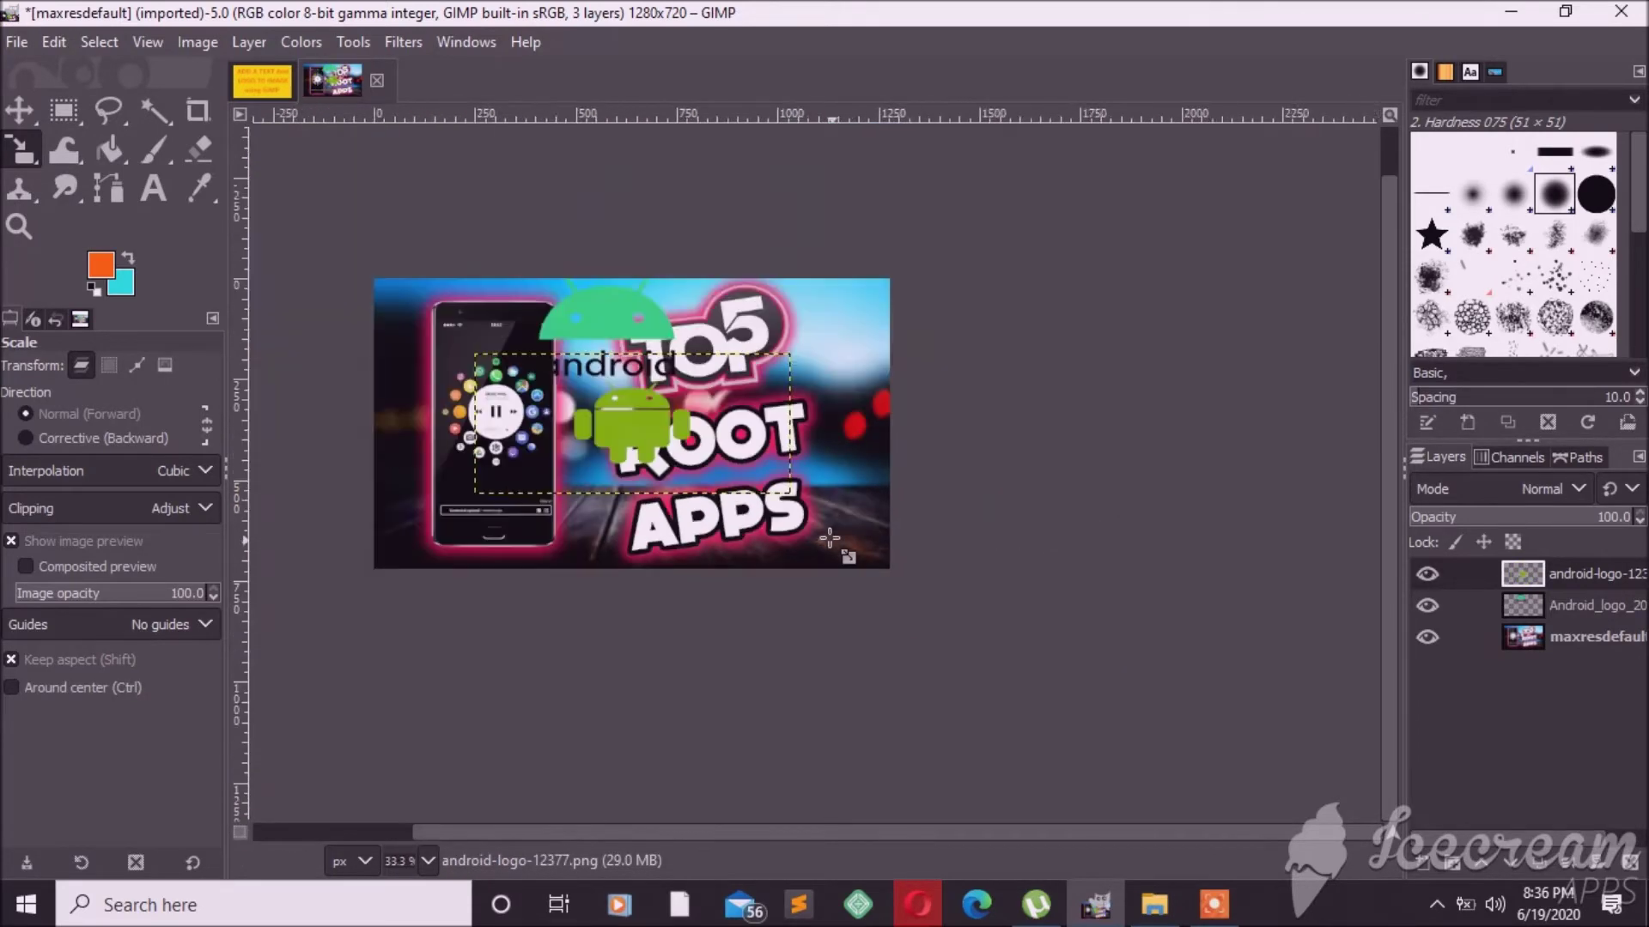
left_click(606, 429)
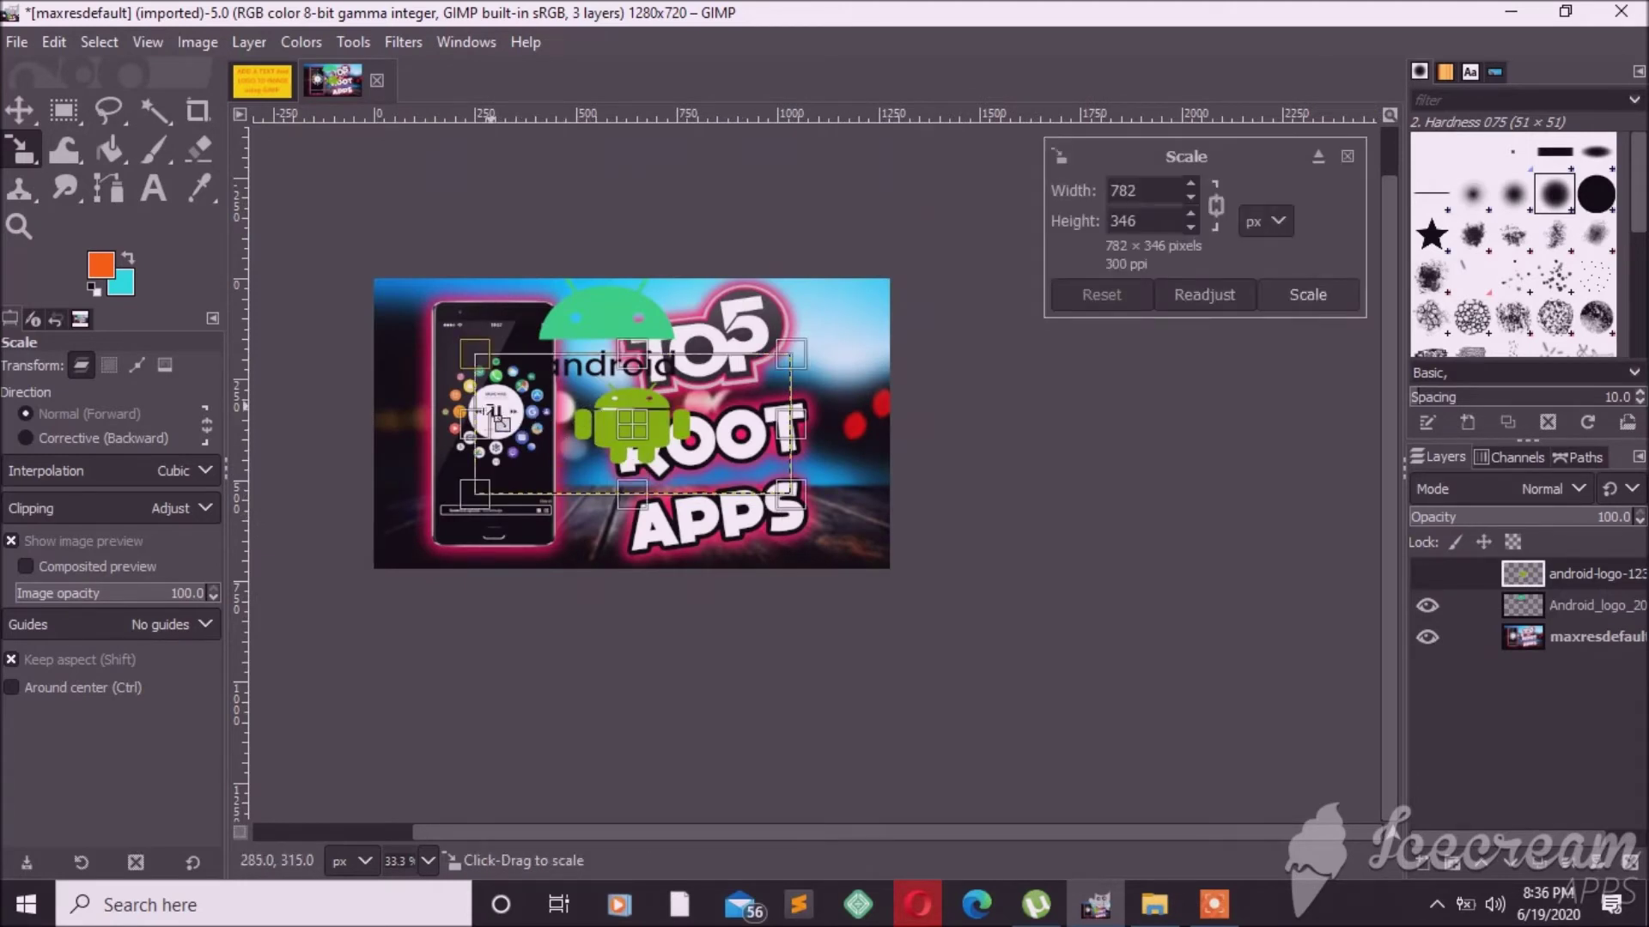
left_click_drag(495, 418, 554, 417)
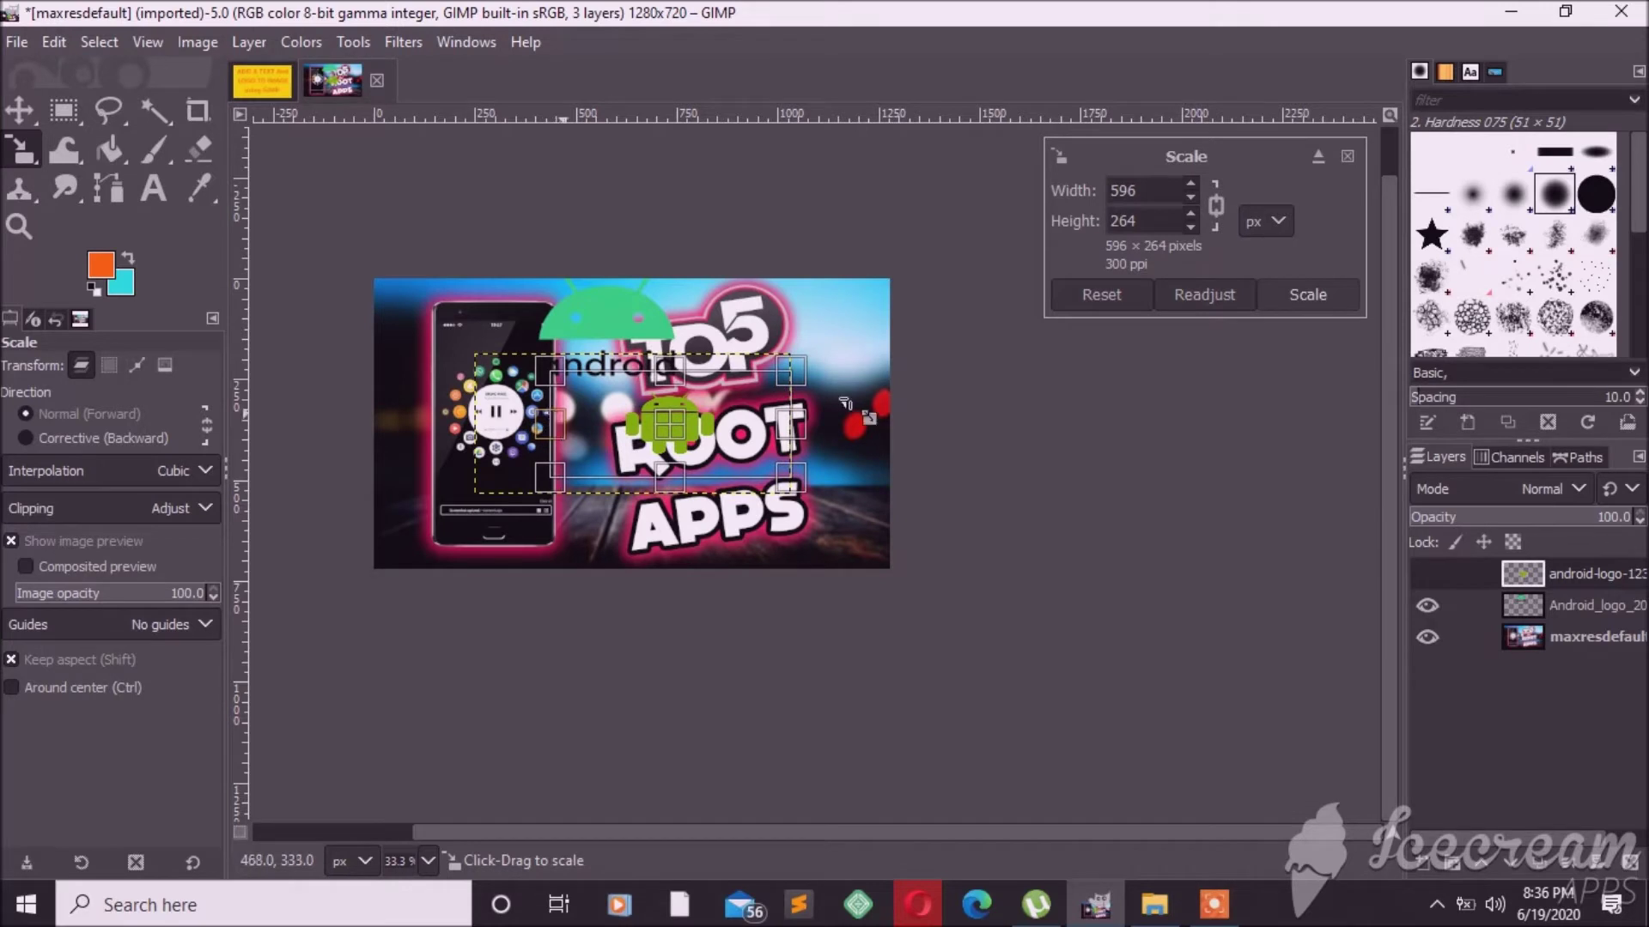
left_click(1307, 294)
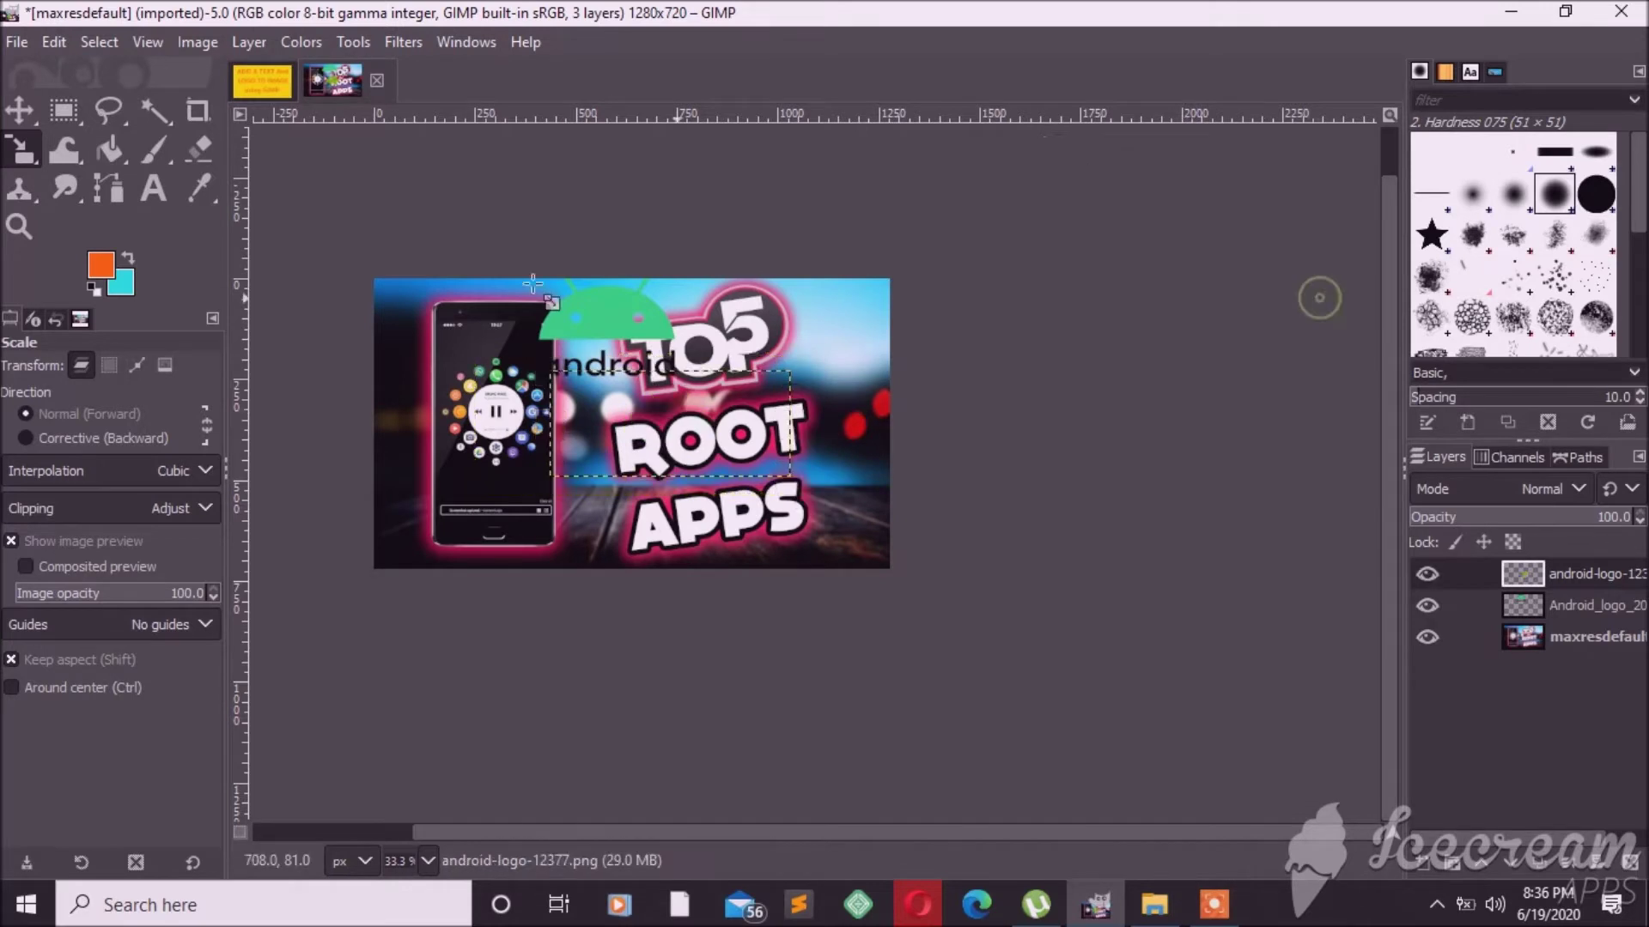
Move the green Android robot layer until it sits just right of the ROOT lettering
left_click(20, 111)
left_click_drag(667, 425, 835, 530)
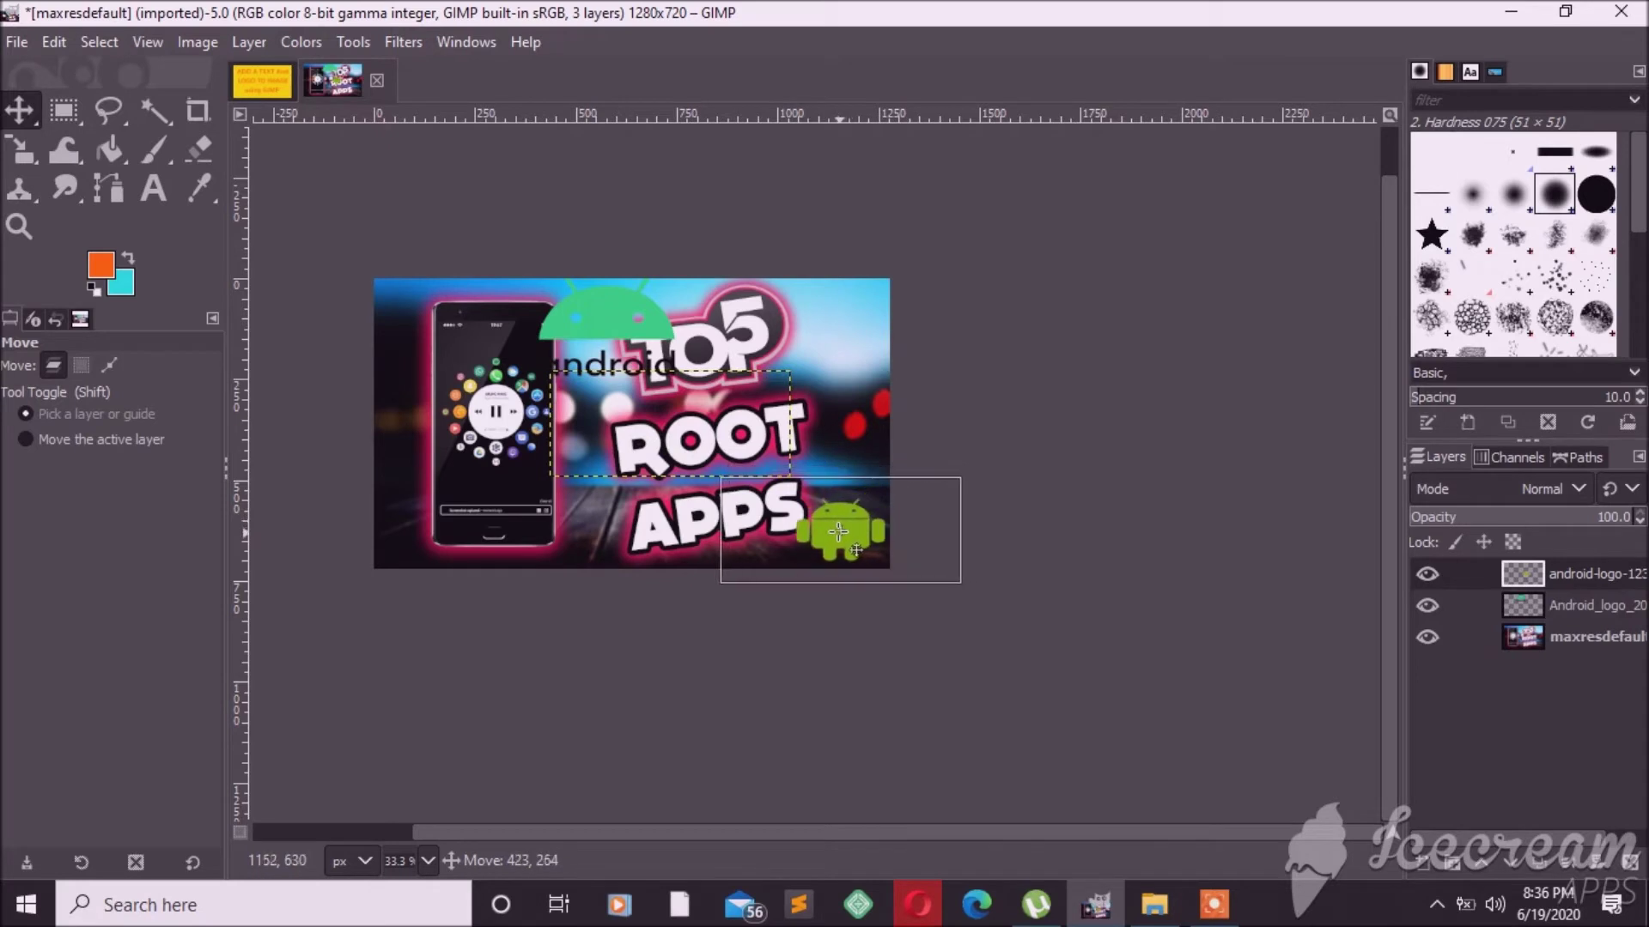
left_click_drag(864, 363, 851, 363)
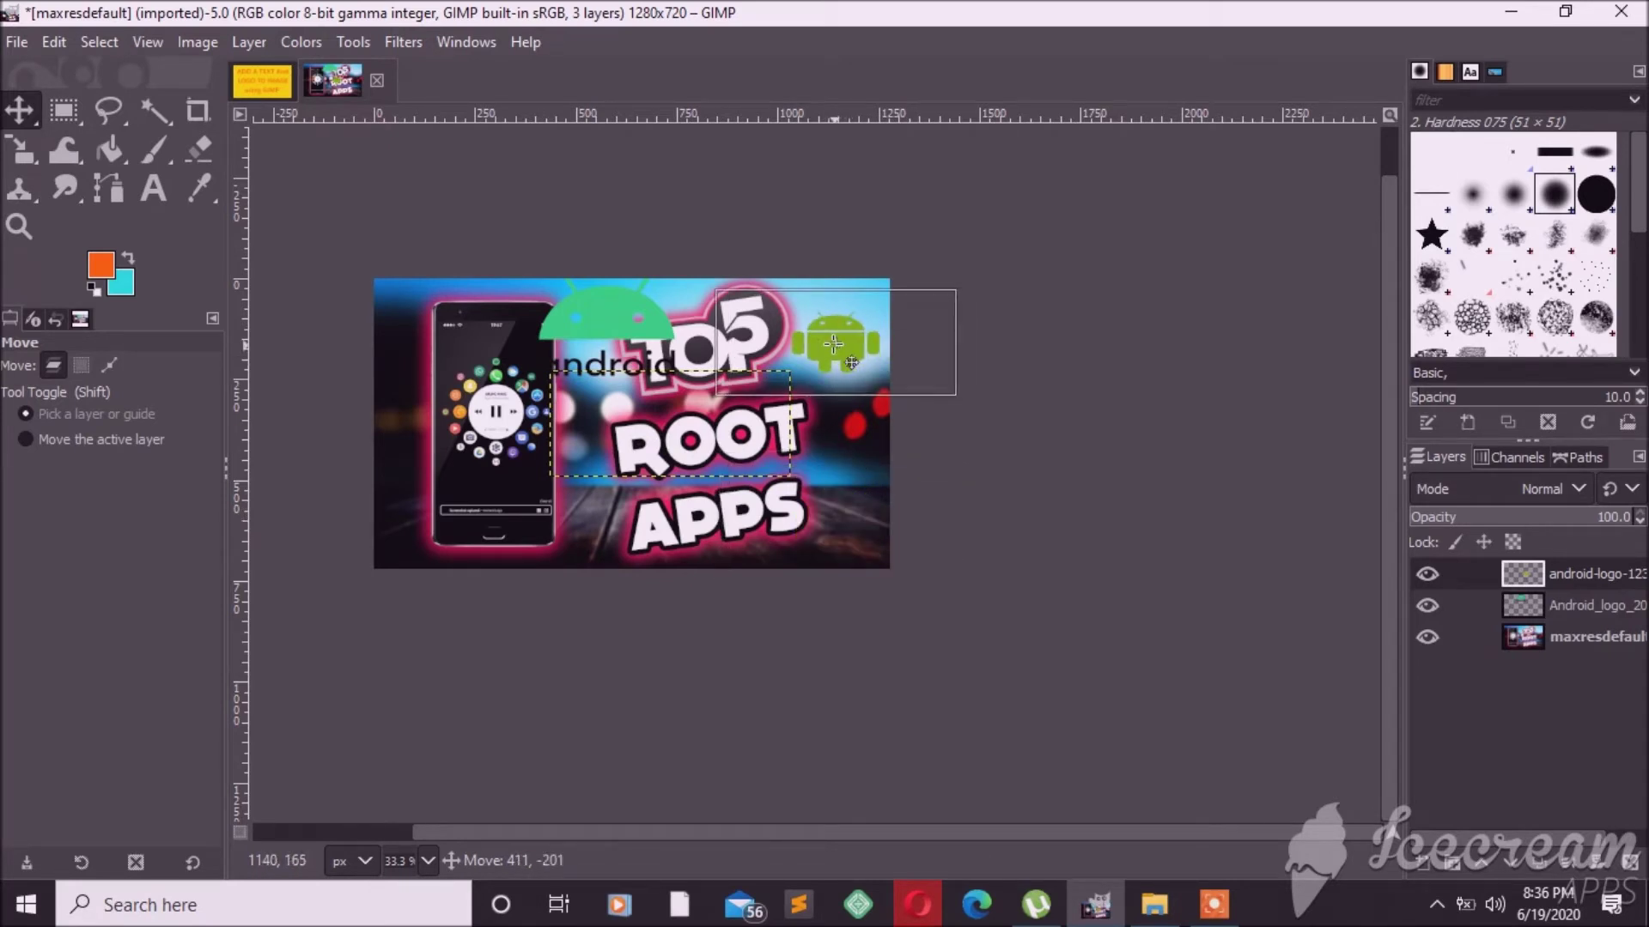
mouse_move(851, 363)
left_mouse_down()
mouse_move(427, 546)
mouse_move(511, 358)
mouse_move(847, 542)
left_mouse_up()
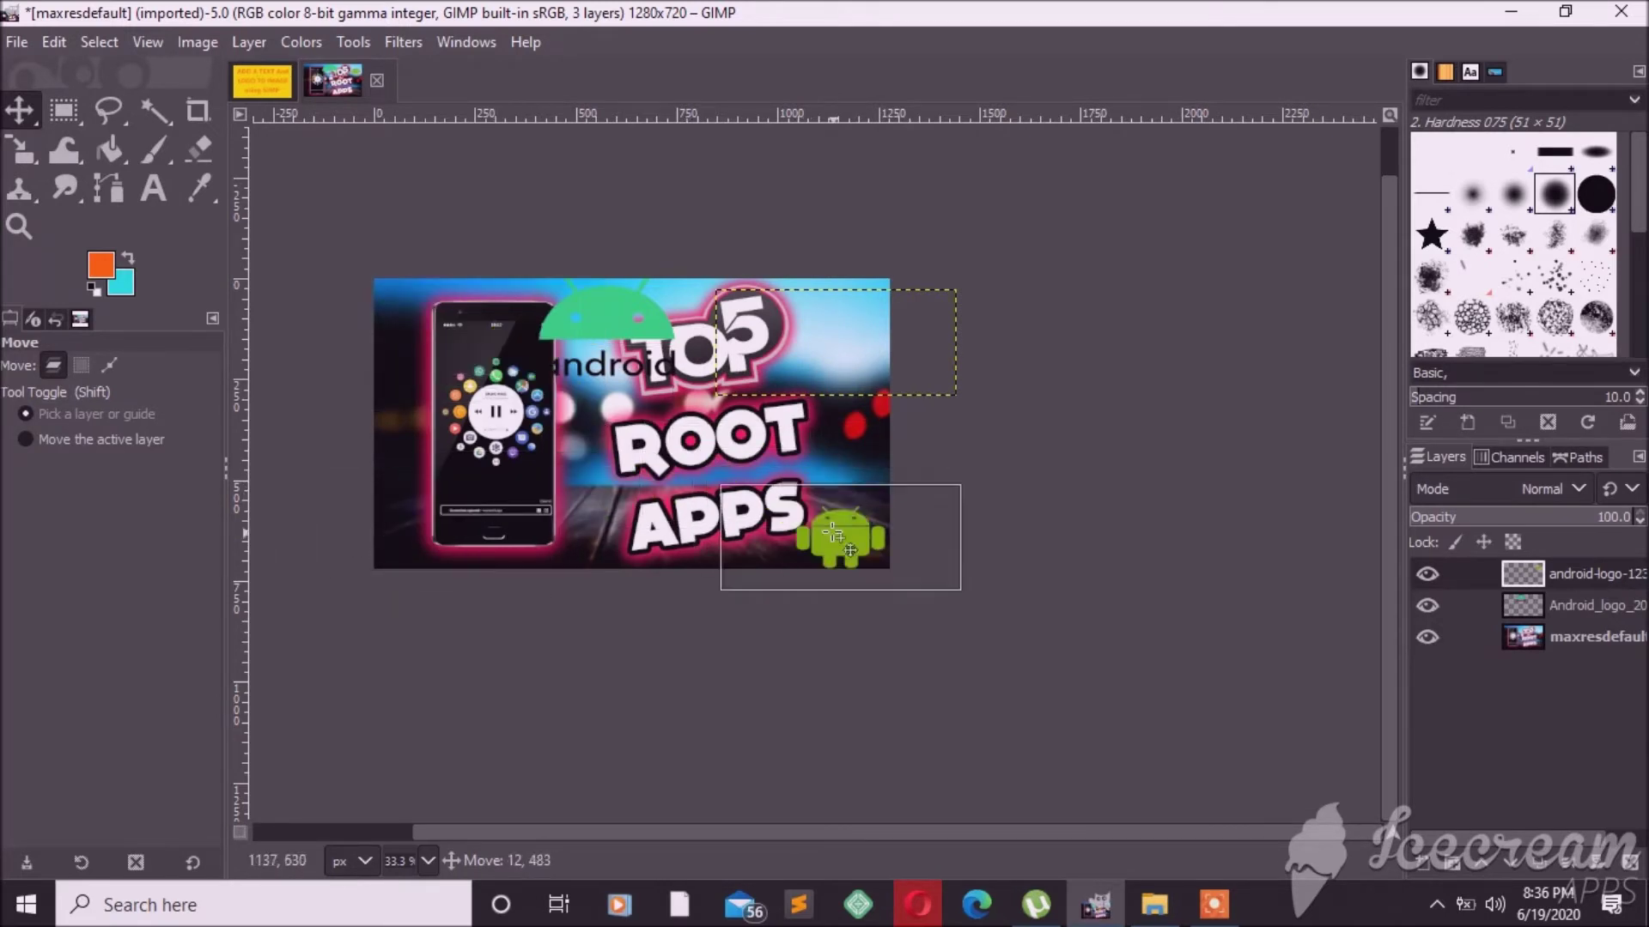
left_click_drag(846, 543, 854, 499)
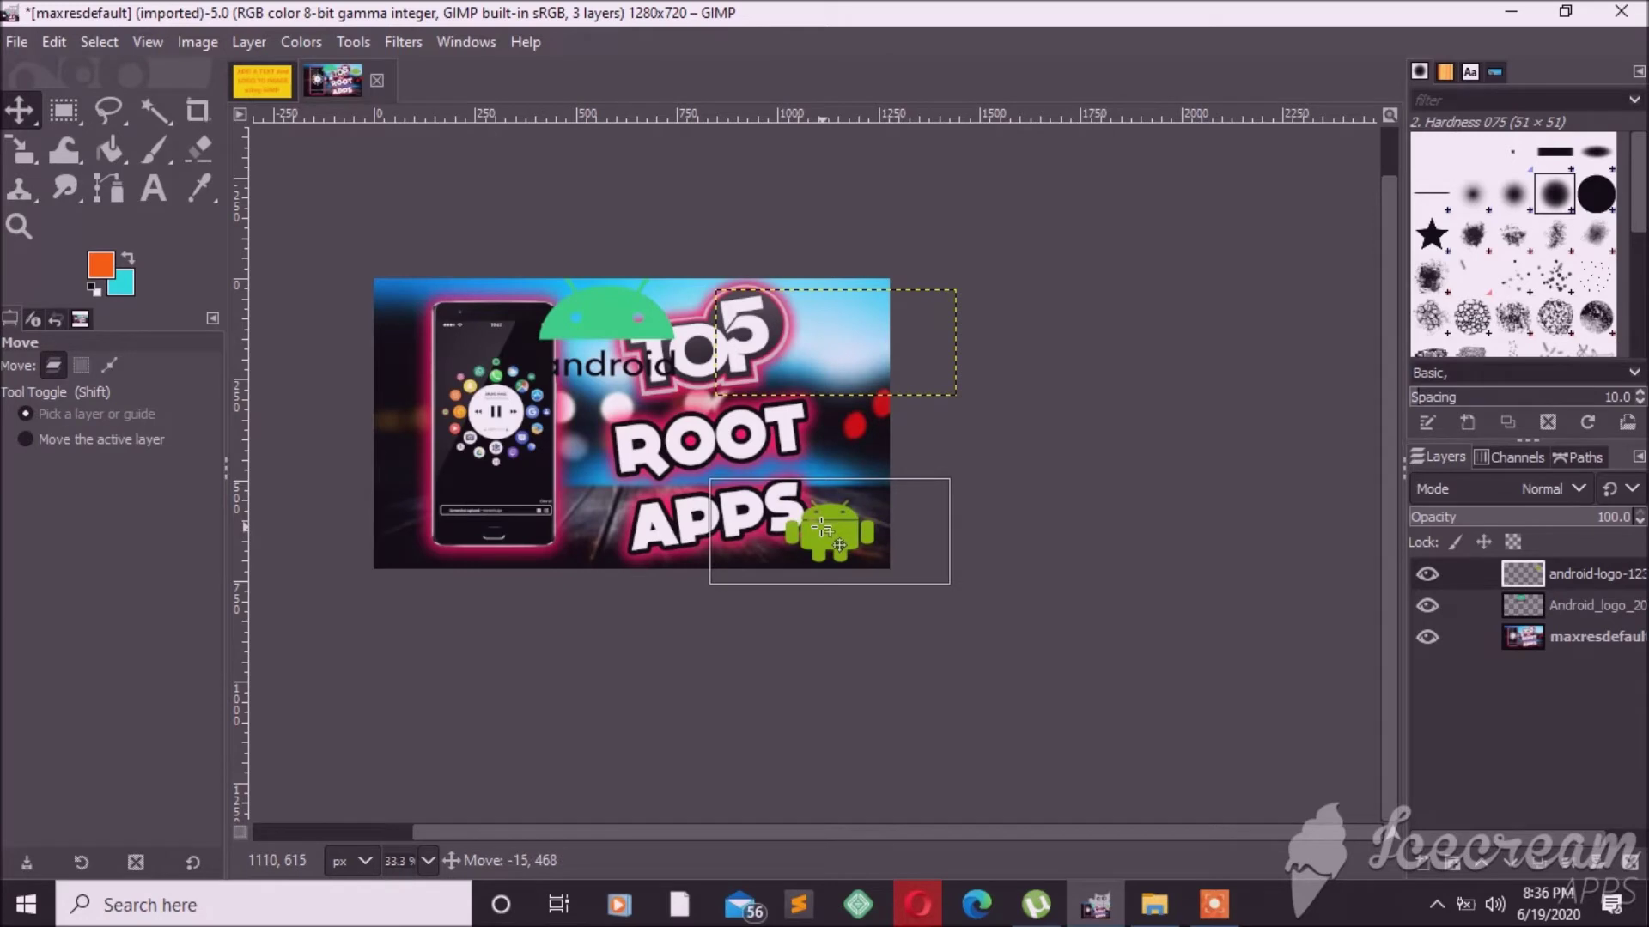
left_click_drag(854, 499, 837, 458)
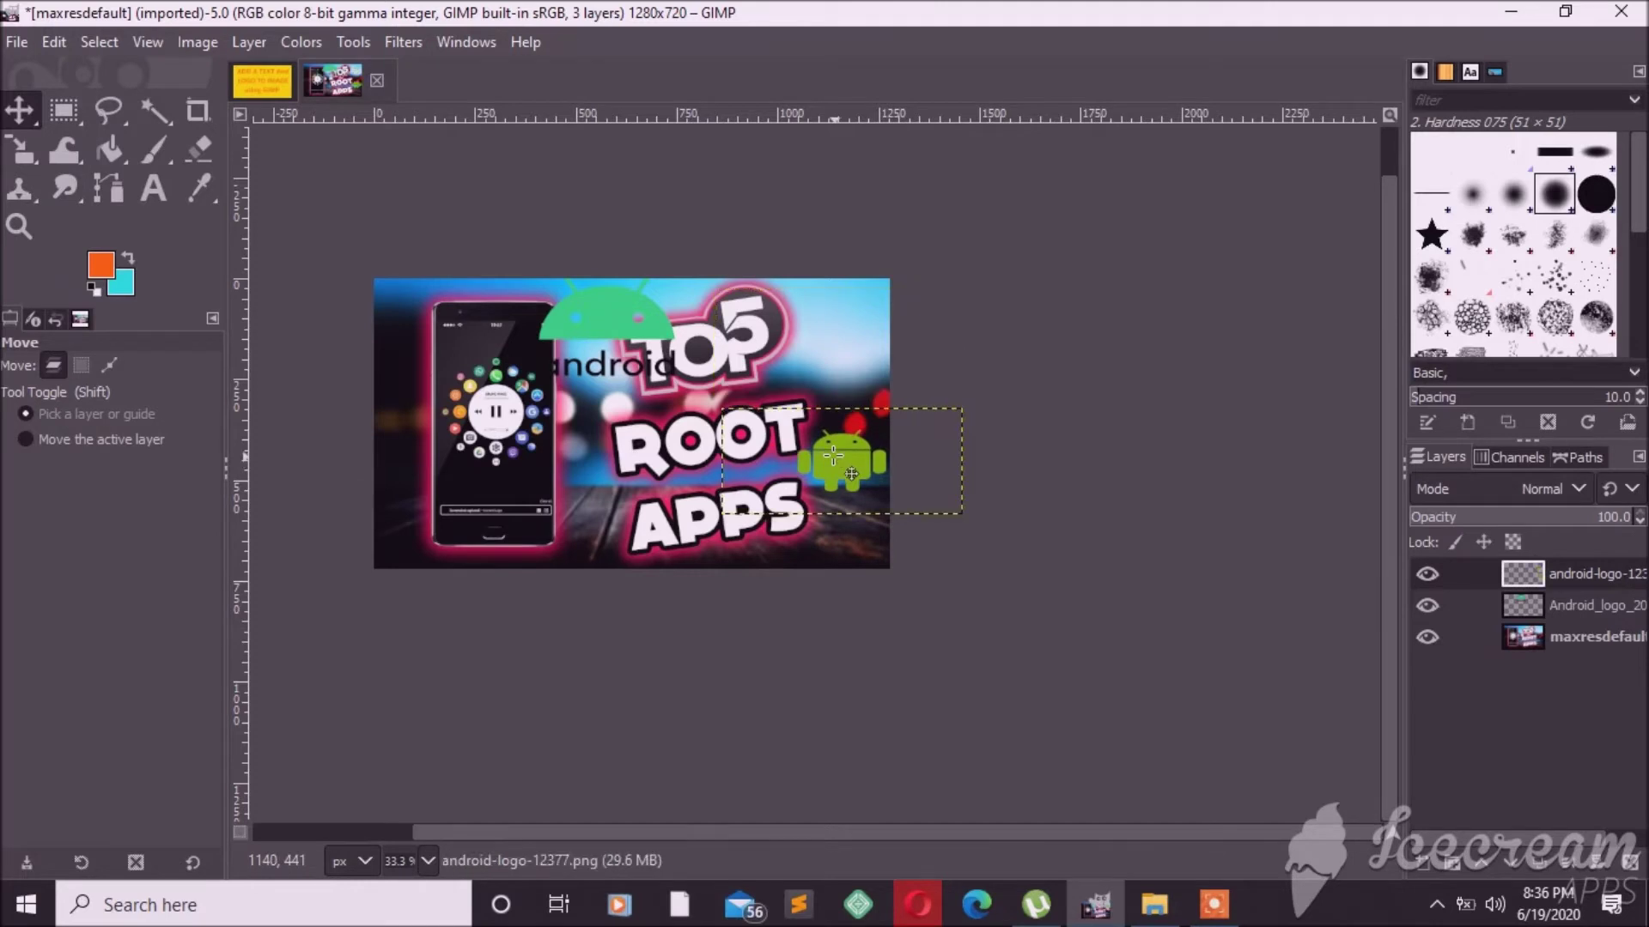
Delete the Android_logo_2019 layer
left_click(1538, 607)
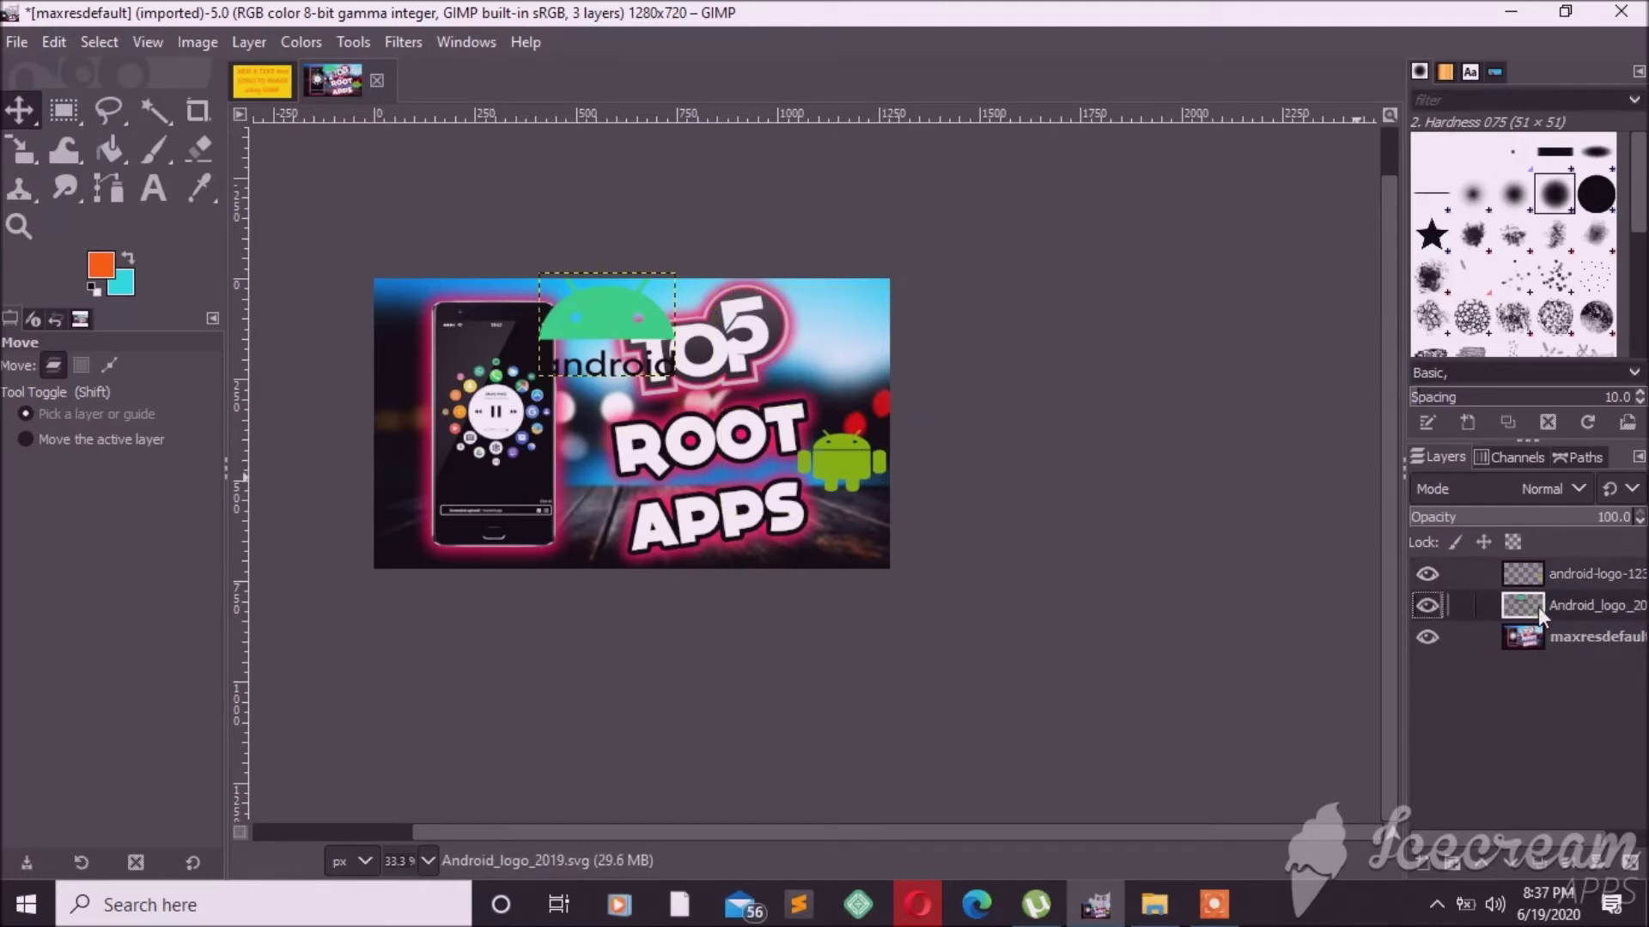
right_click(1538, 606)
left_click(1413, 319)
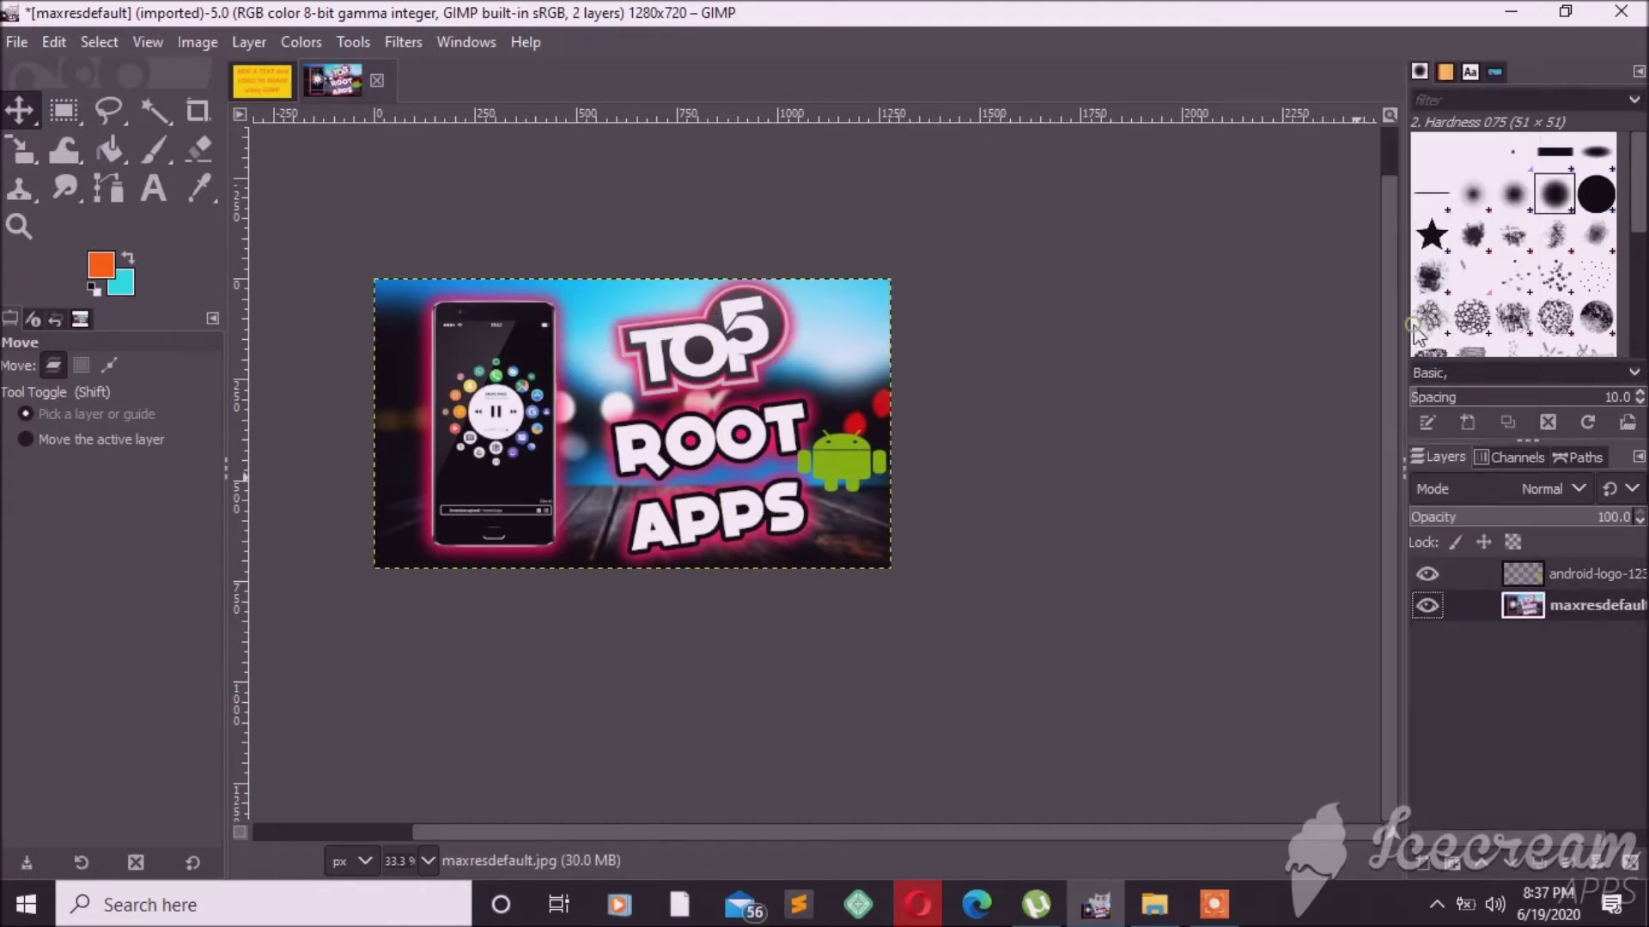
scroll(902, 486, "down", 1)
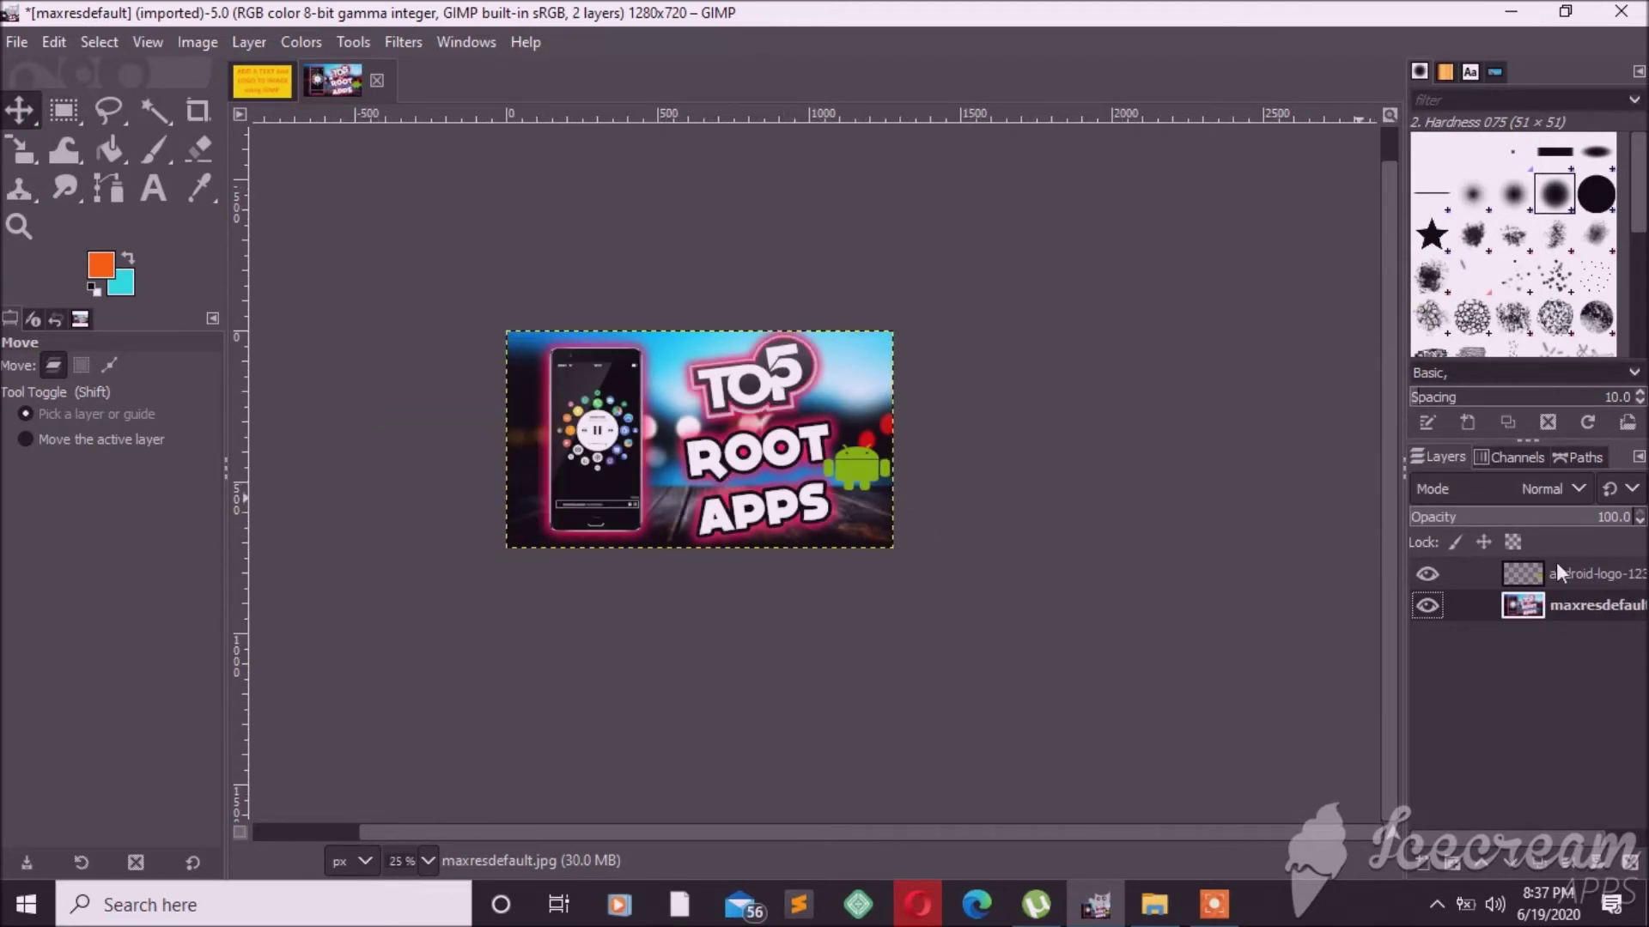
Move the green robot logo between the phone and the ROOT text
left_click(1580, 569)
left_click_drag(857, 483, 855, 525)
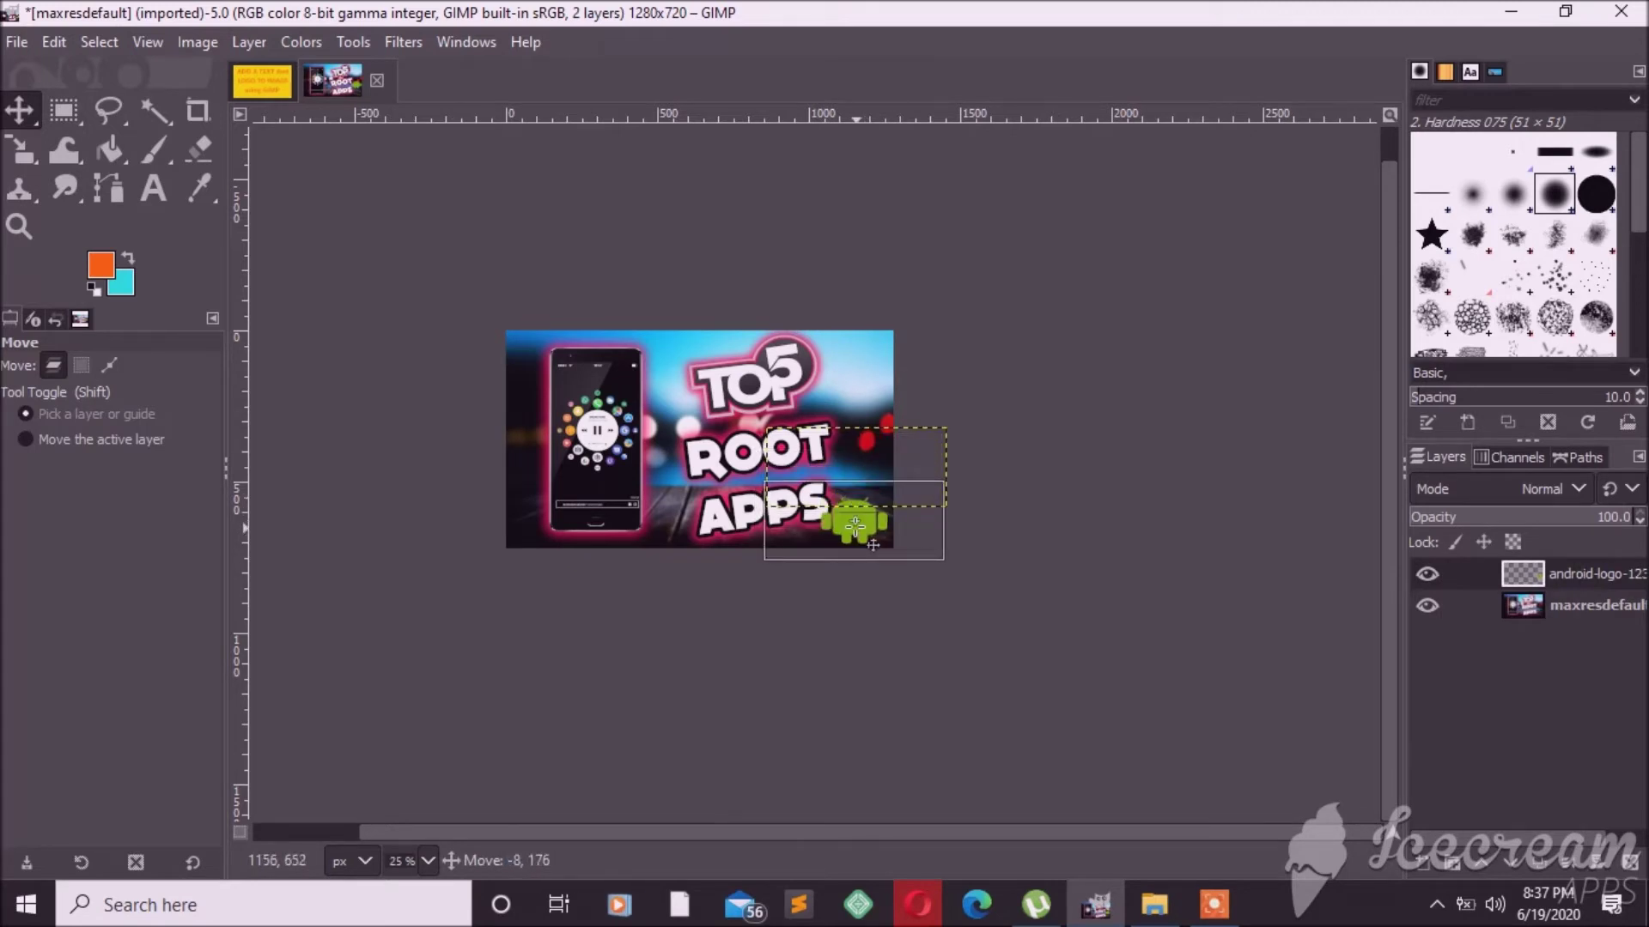
left_click_drag(856, 525, 858, 523)
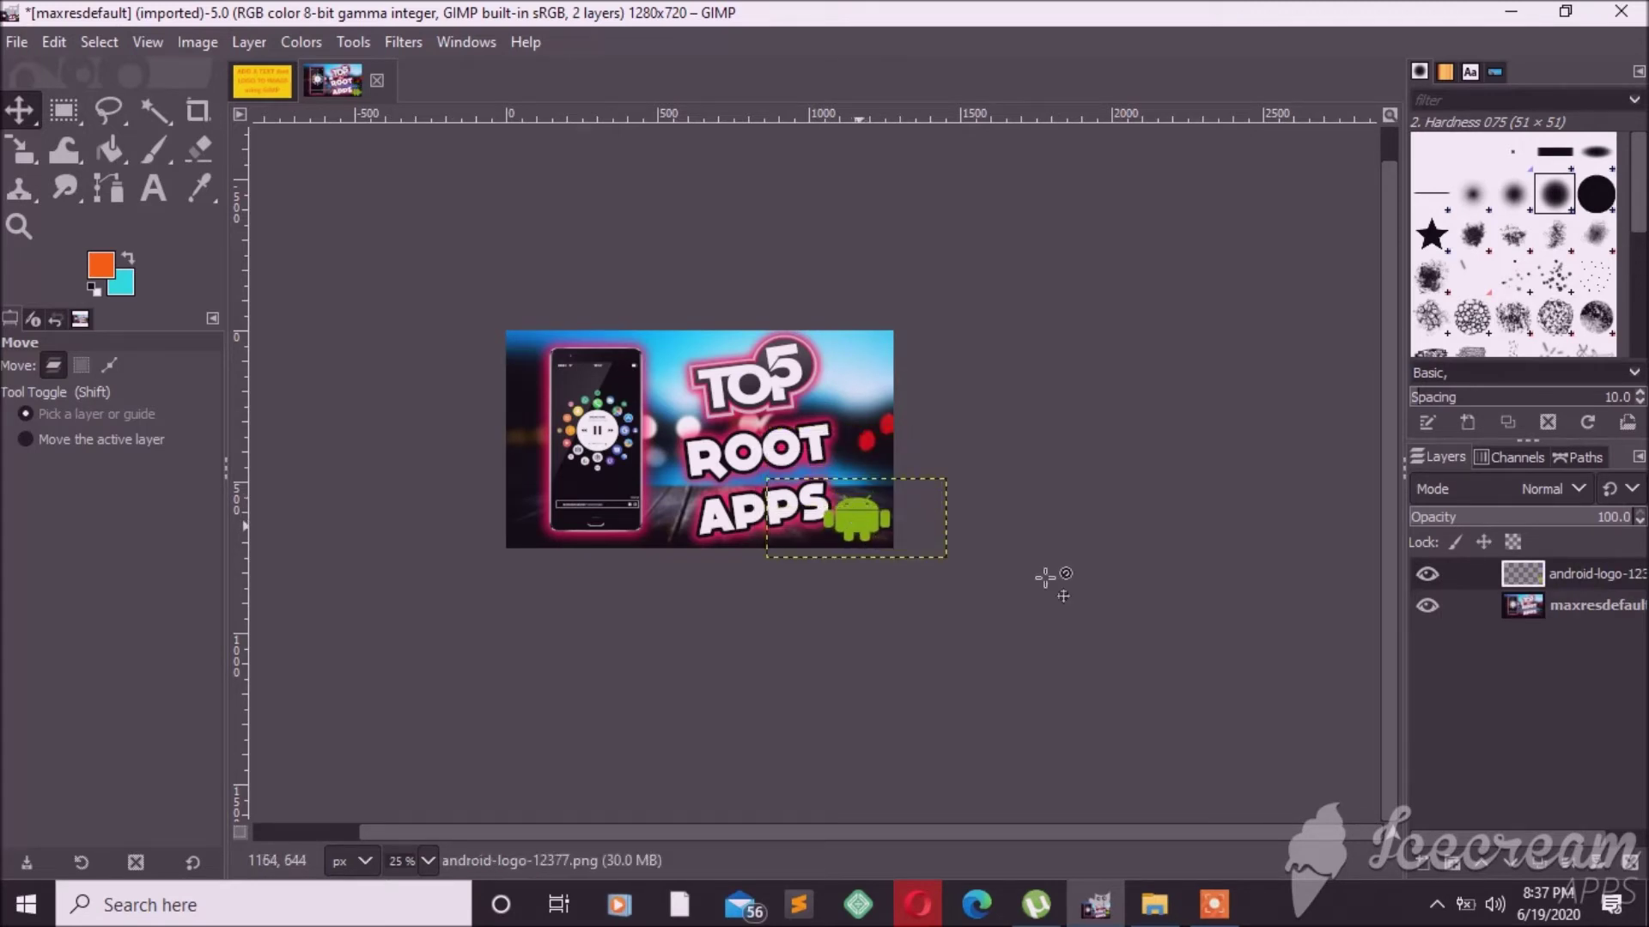
left_click(1515, 610)
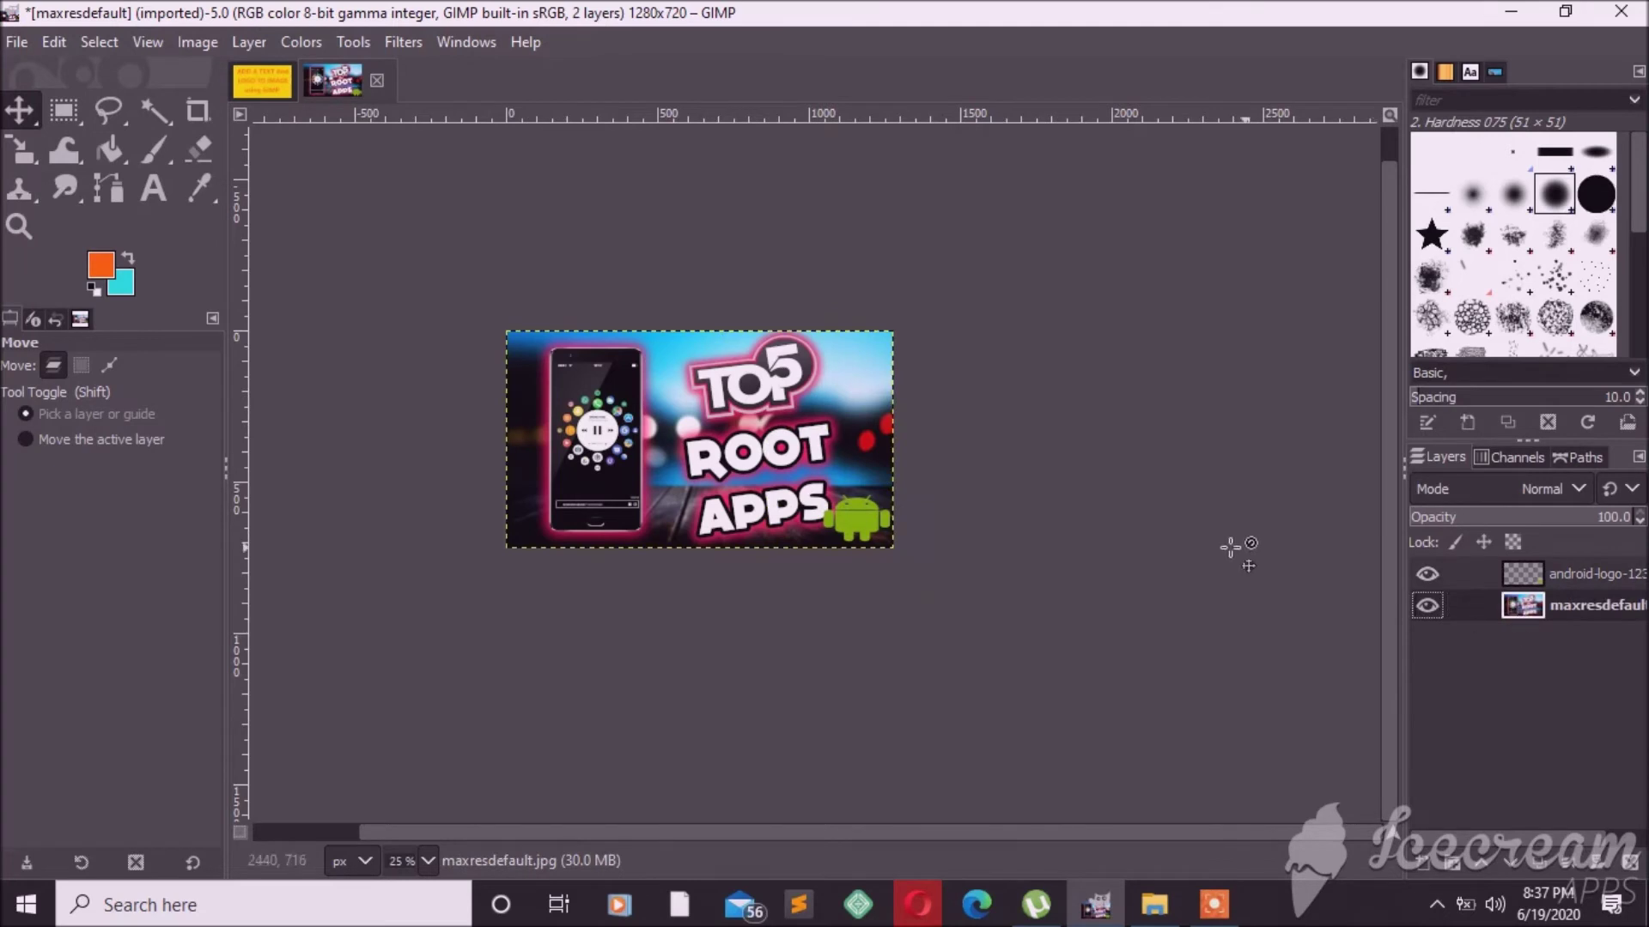
left_click(861, 523)
mouse_move(860, 523)
left_mouse_down()
mouse_move(853, 375)
mouse_move(595, 397)
mouse_move(599, 370)
left_mouse_up()
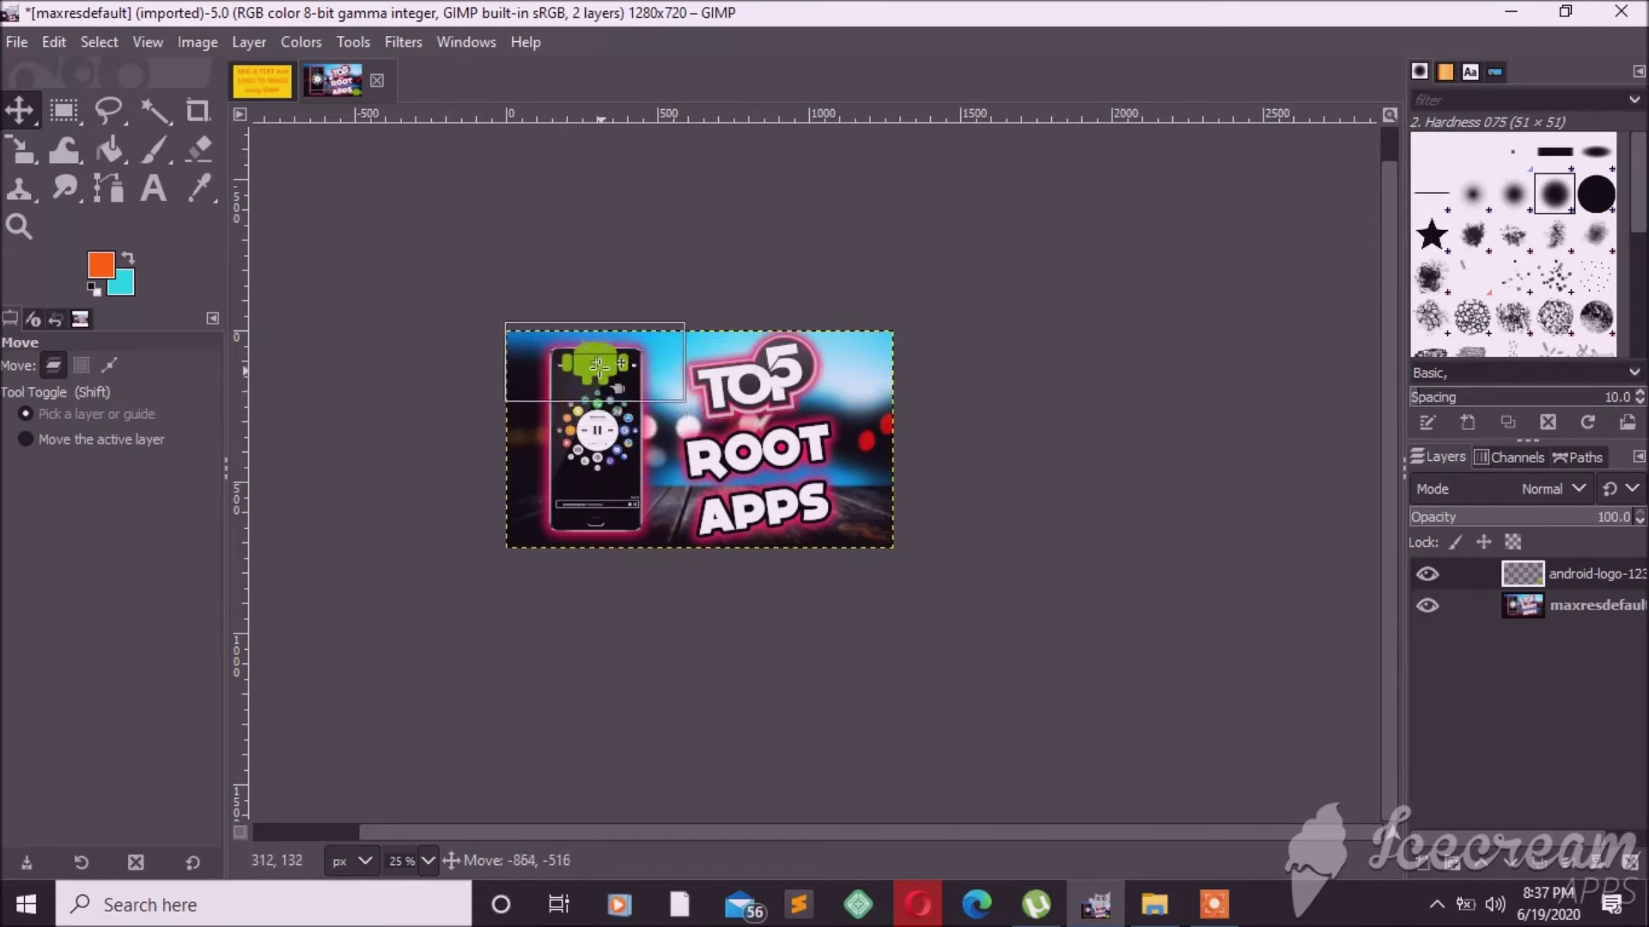
mouse_move(599, 369)
left_mouse_down()
mouse_move(600, 493)
mouse_move(547, 519)
mouse_move(539, 357)
mouse_move(555, 406)
mouse_move(546, 479)
mouse_move(664, 479)
left_mouse_up()
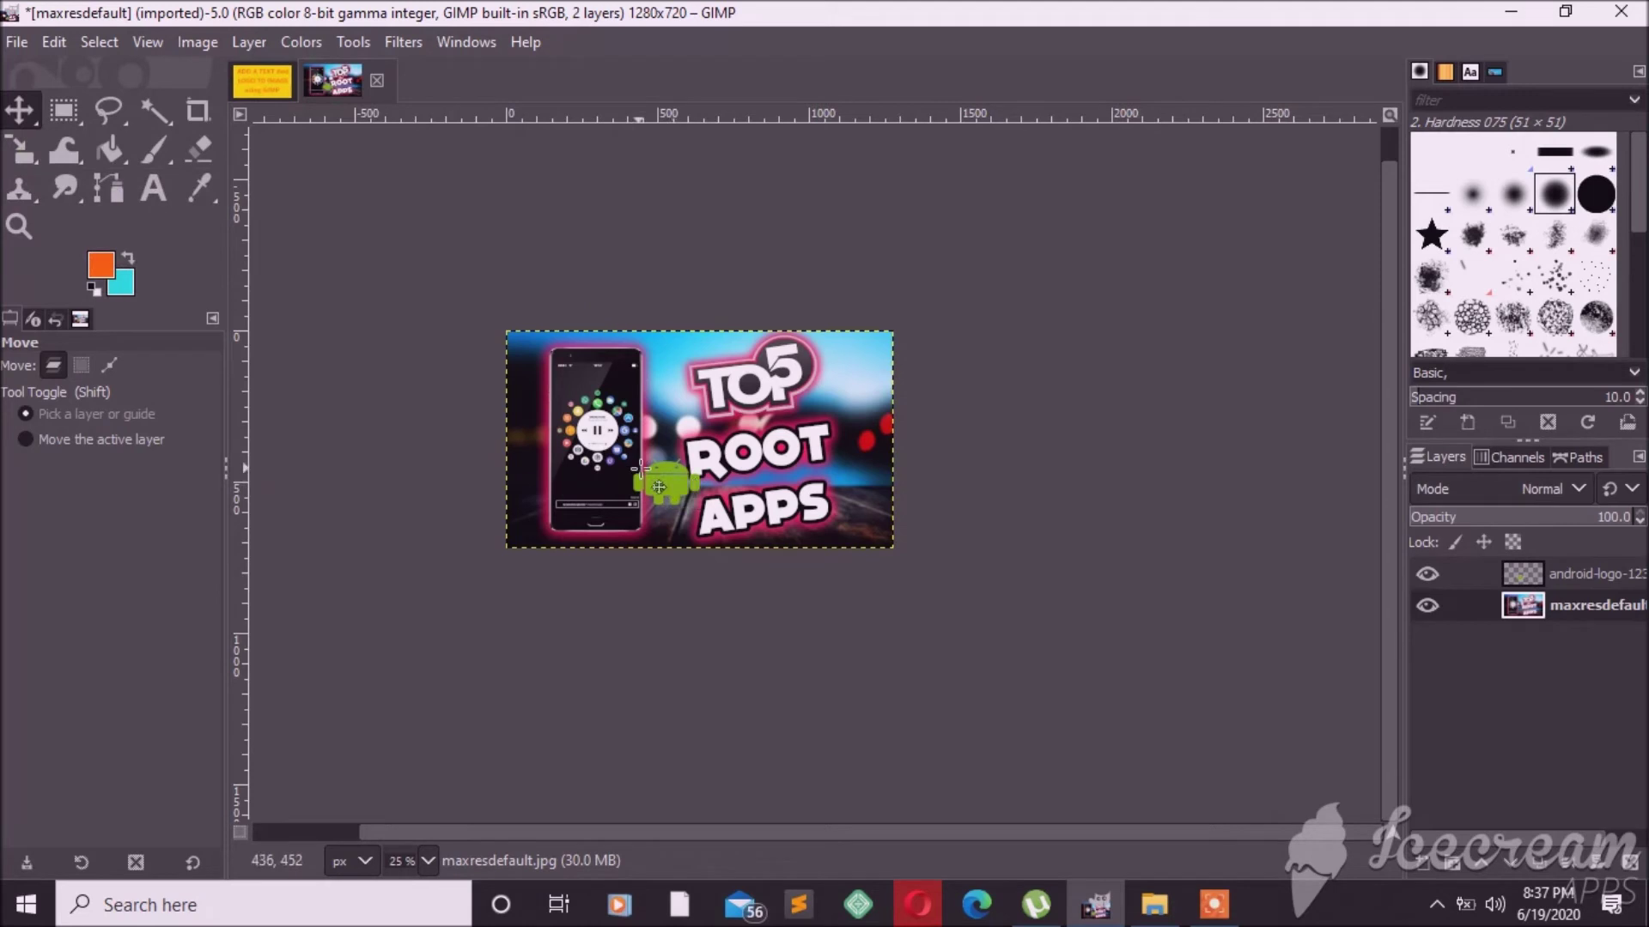
left_click(21, 151)
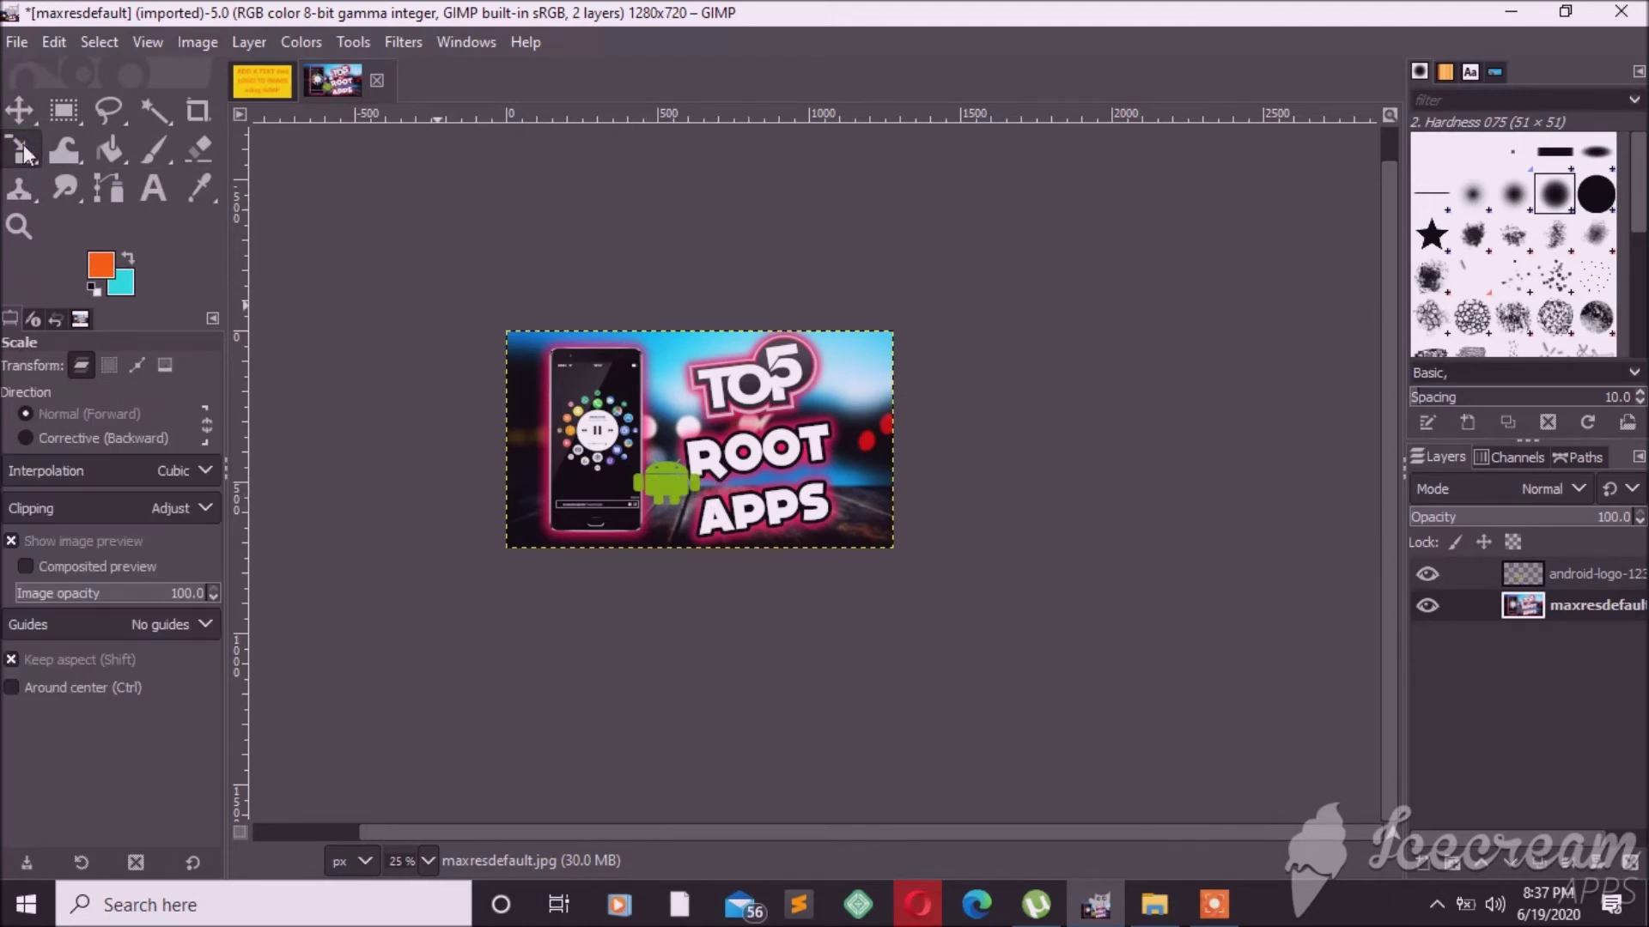
Enlarge the green Android robot layer to 645×508 pixels
left_click(678, 476)
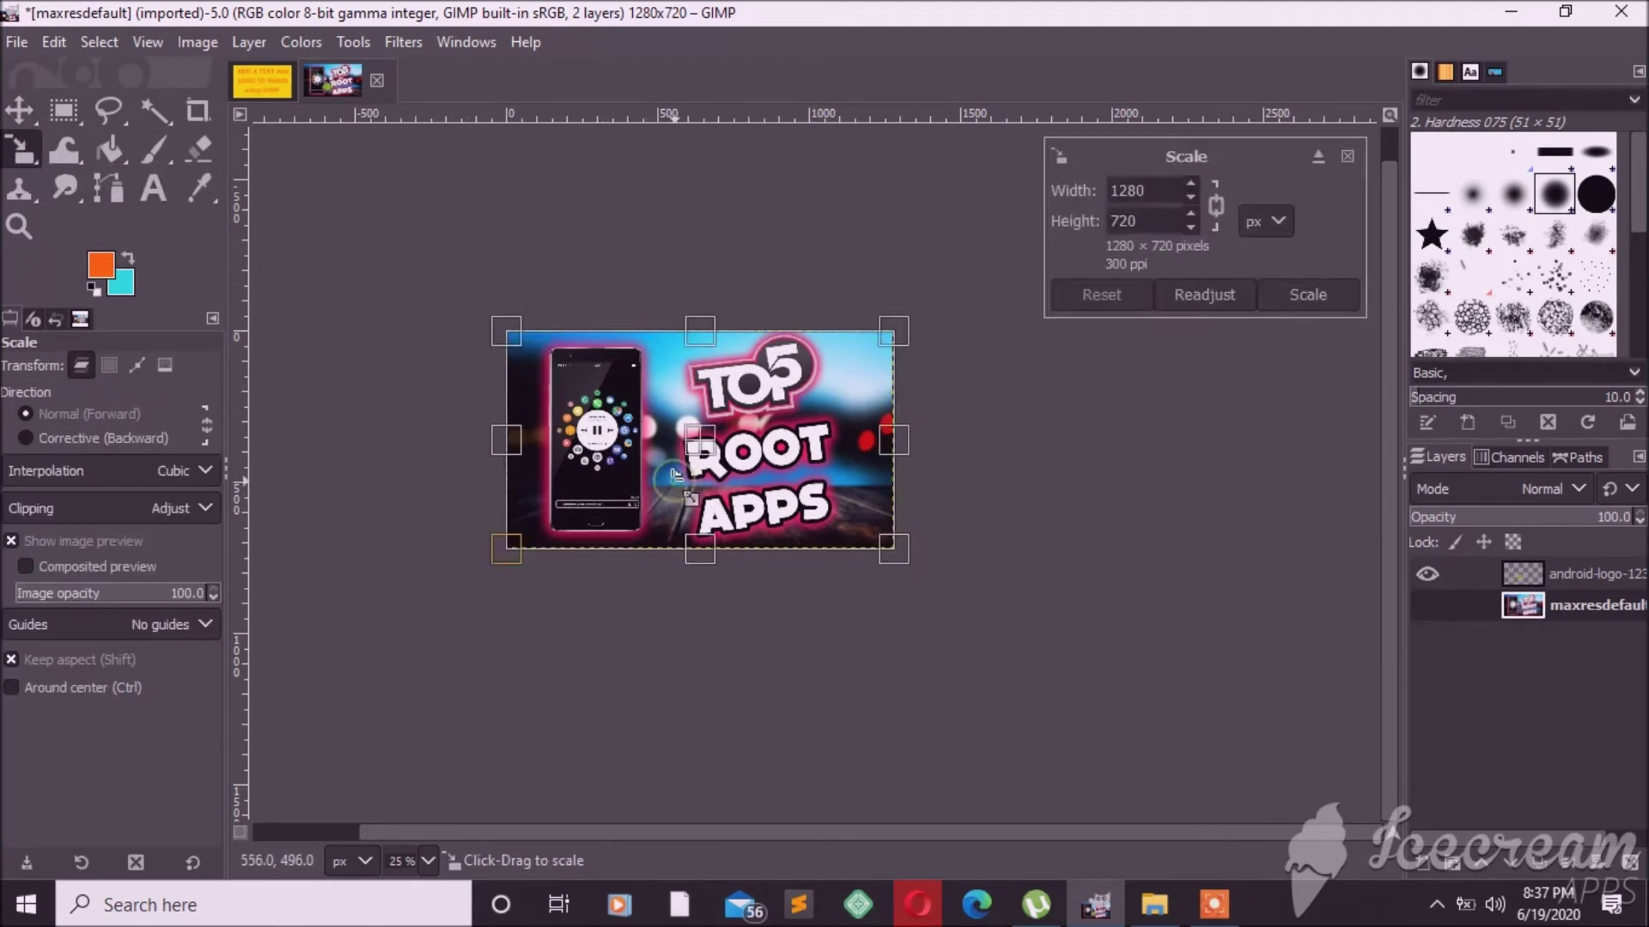
left_click(1519, 584)
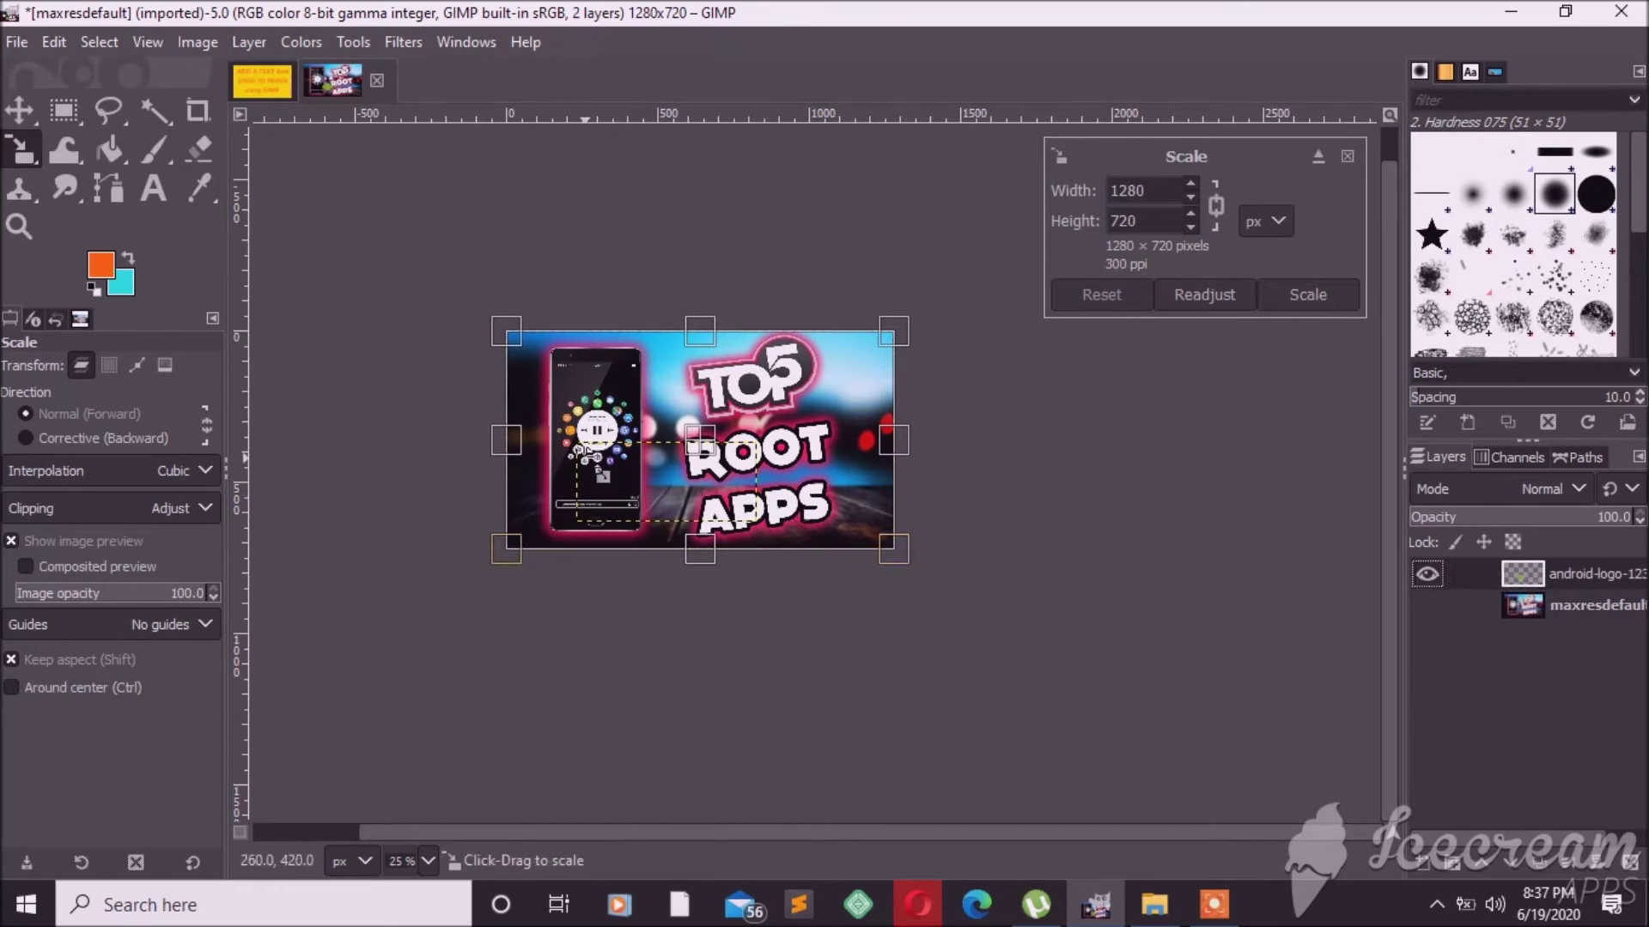
left_click(601, 475)
left_click_drag(586, 444, 568, 386)
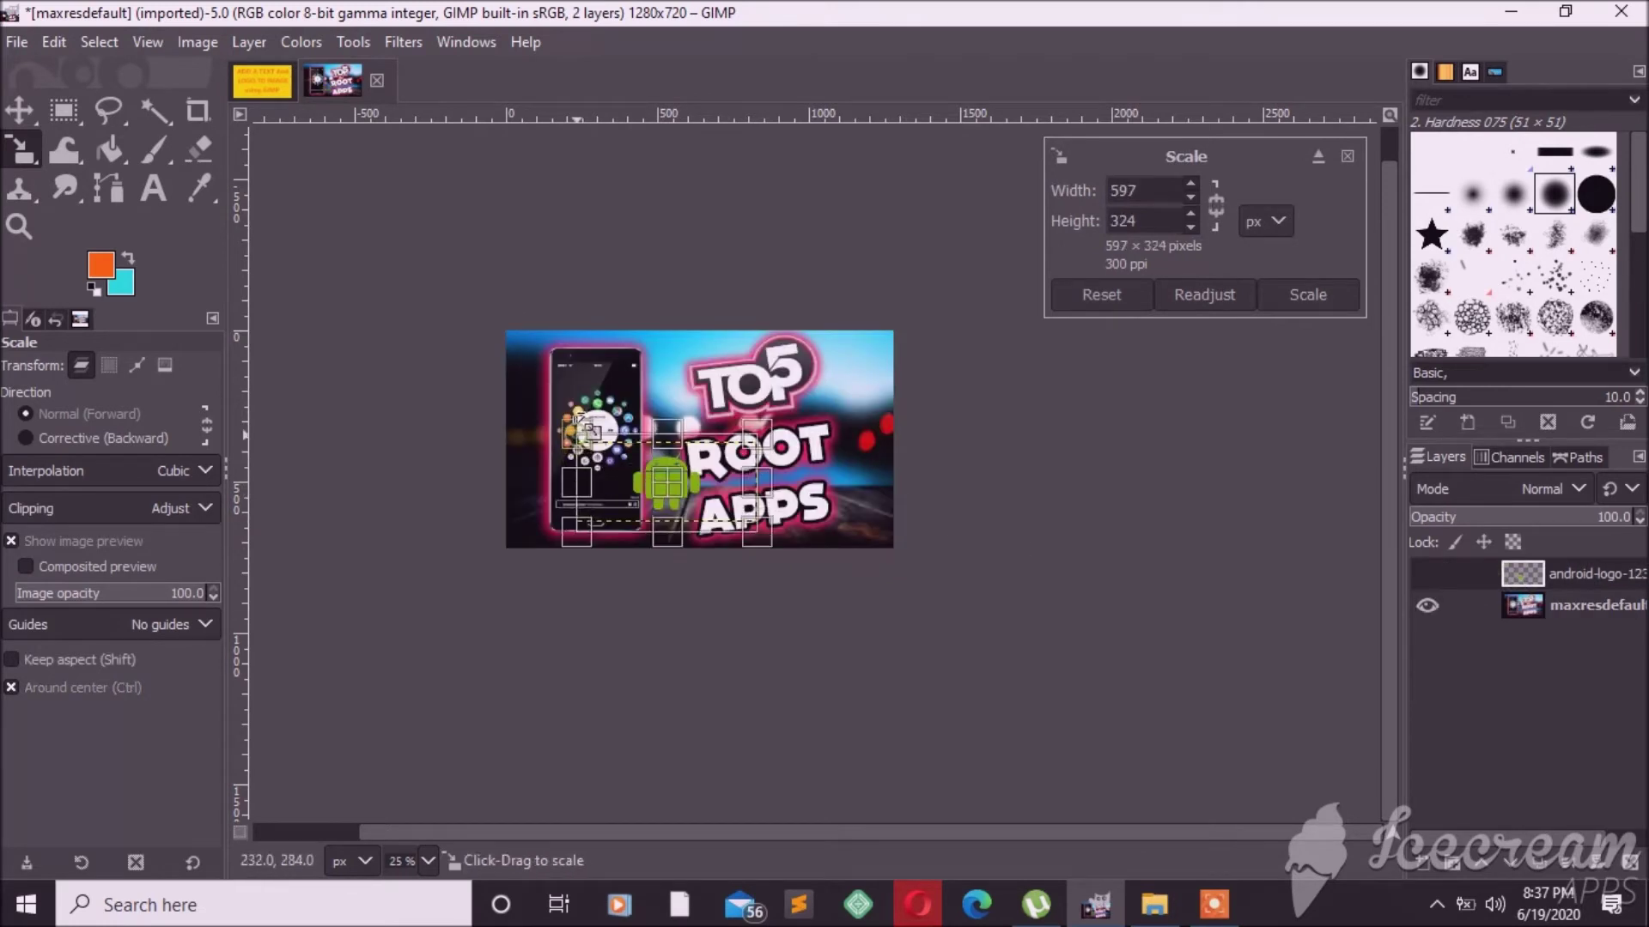
left_click_drag(568, 385, 565, 367)
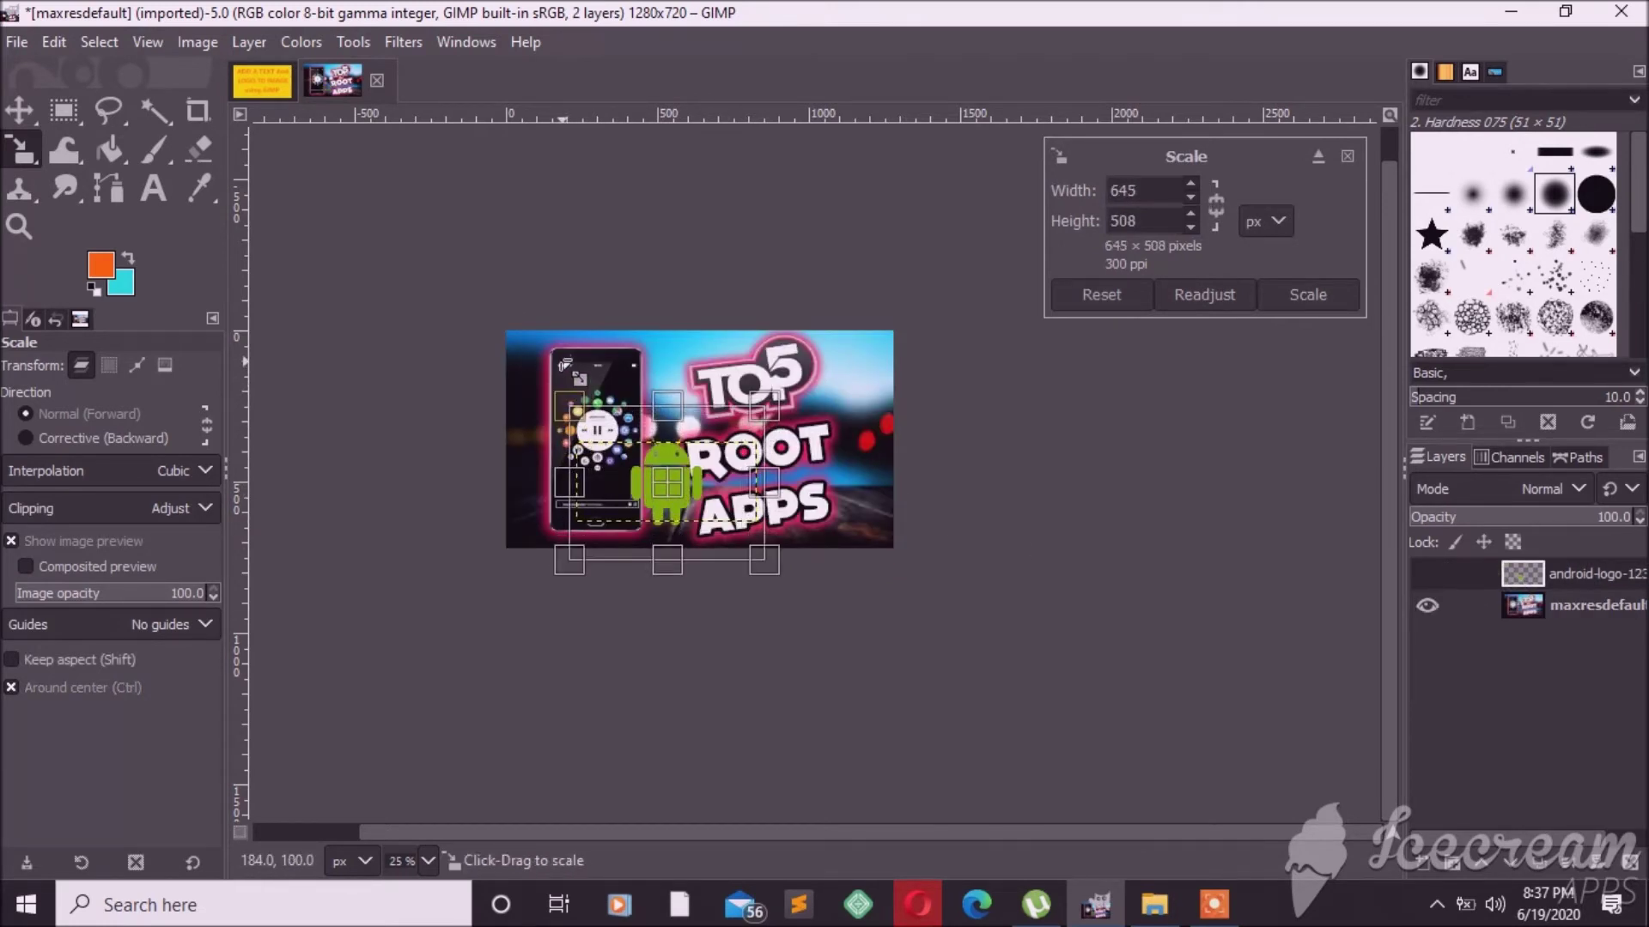
key("shift")
left_click(1302, 302)
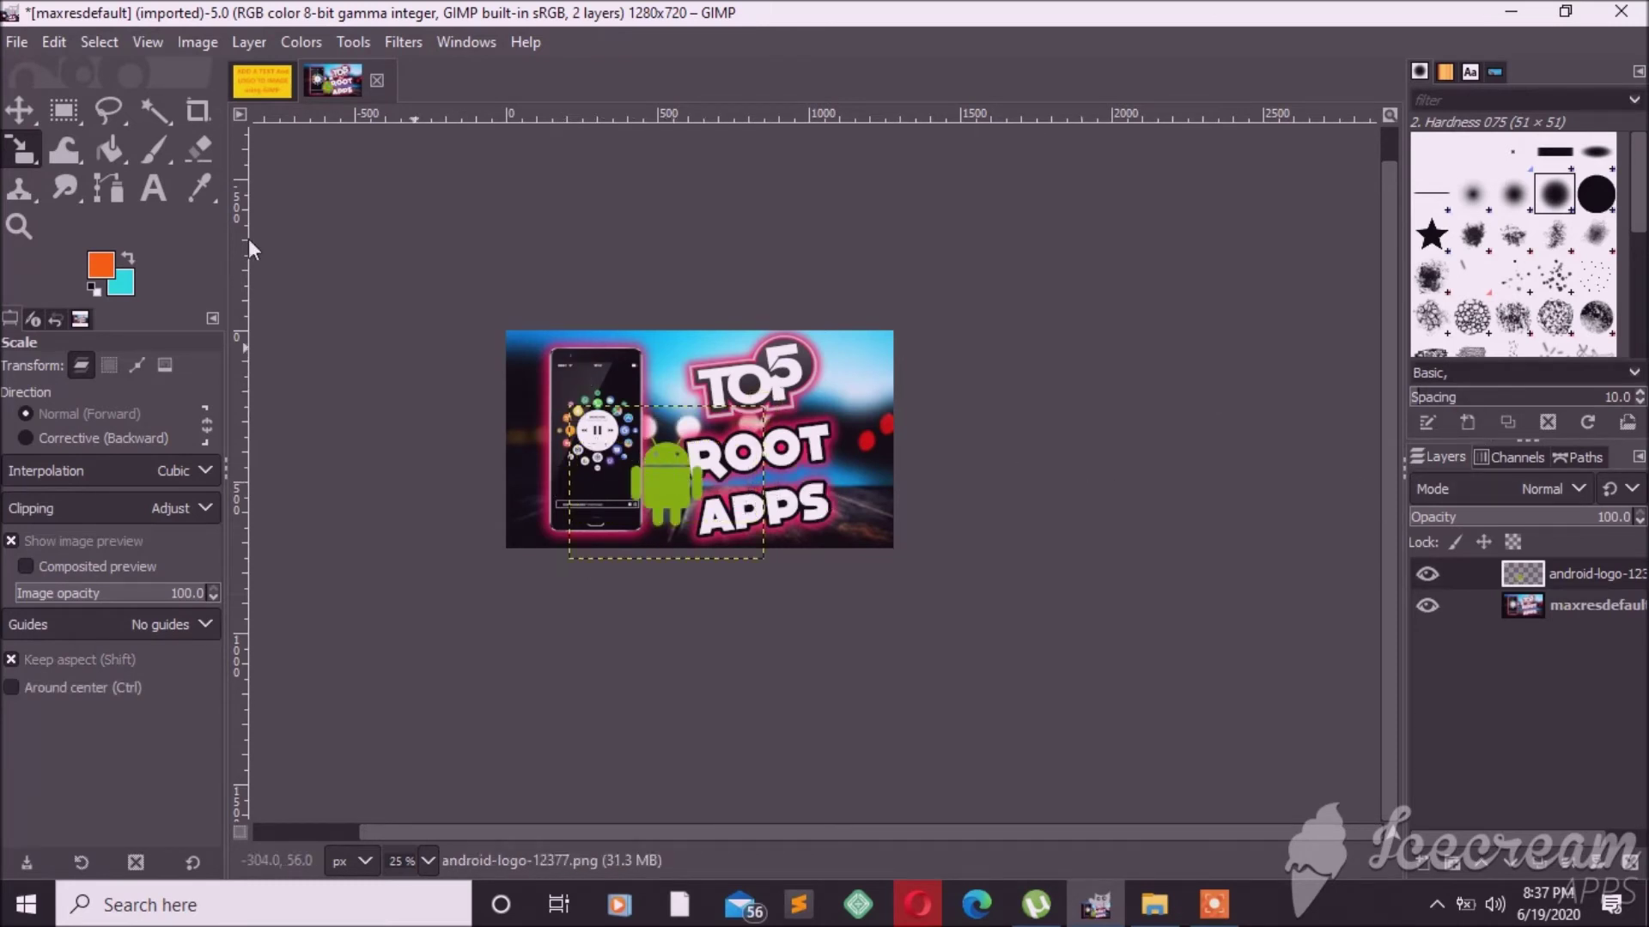
left_click(19, 110)
Position the enlarged Android robot logo at the thumbnail's right edge, beside the ROOT APPS lettering
left_click_drag(683, 495, 603, 494)
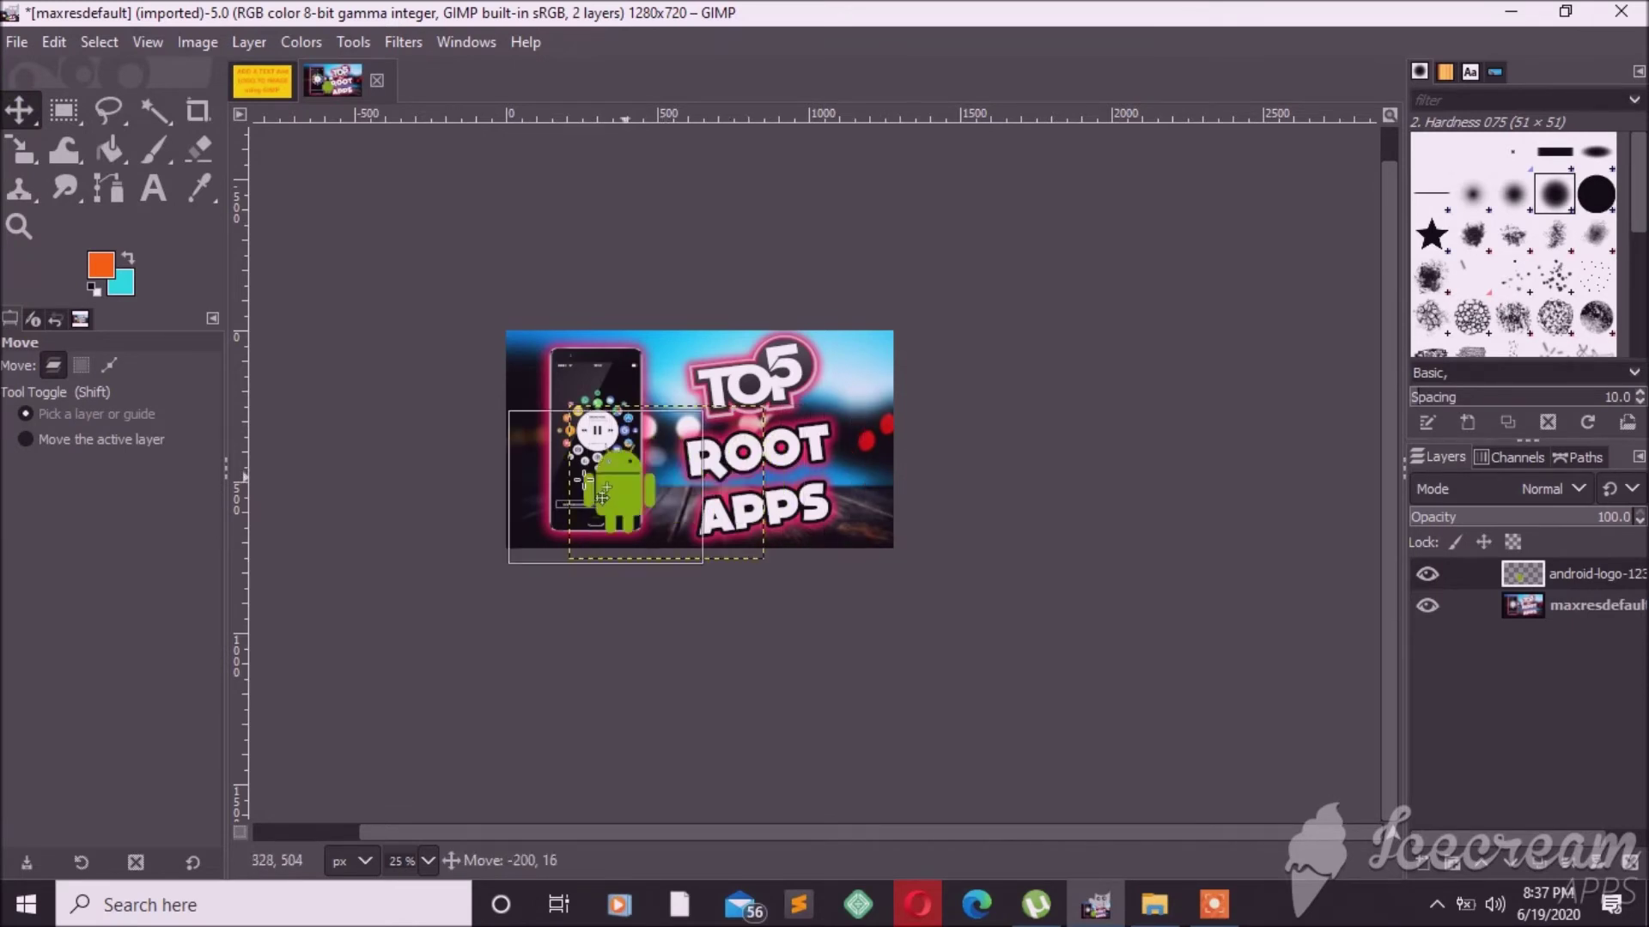
mouse_move(603, 496)
left_mouse_down()
mouse_move(832, 497)
mouse_move(854, 385)
left_mouse_up()
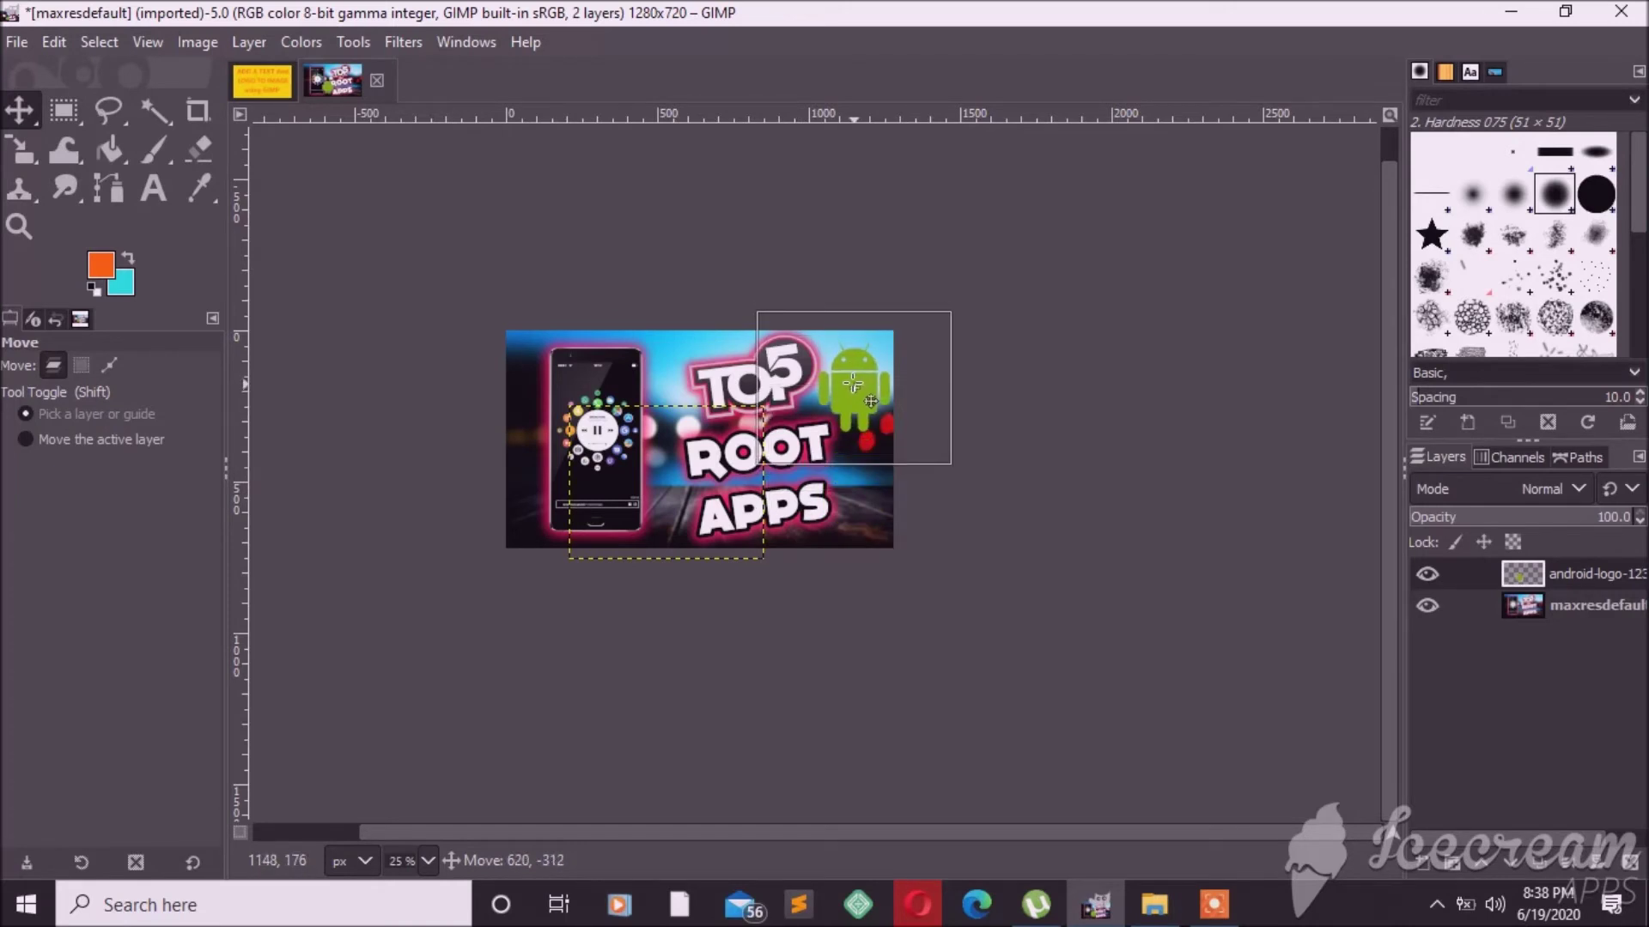
left_click(1525, 605)
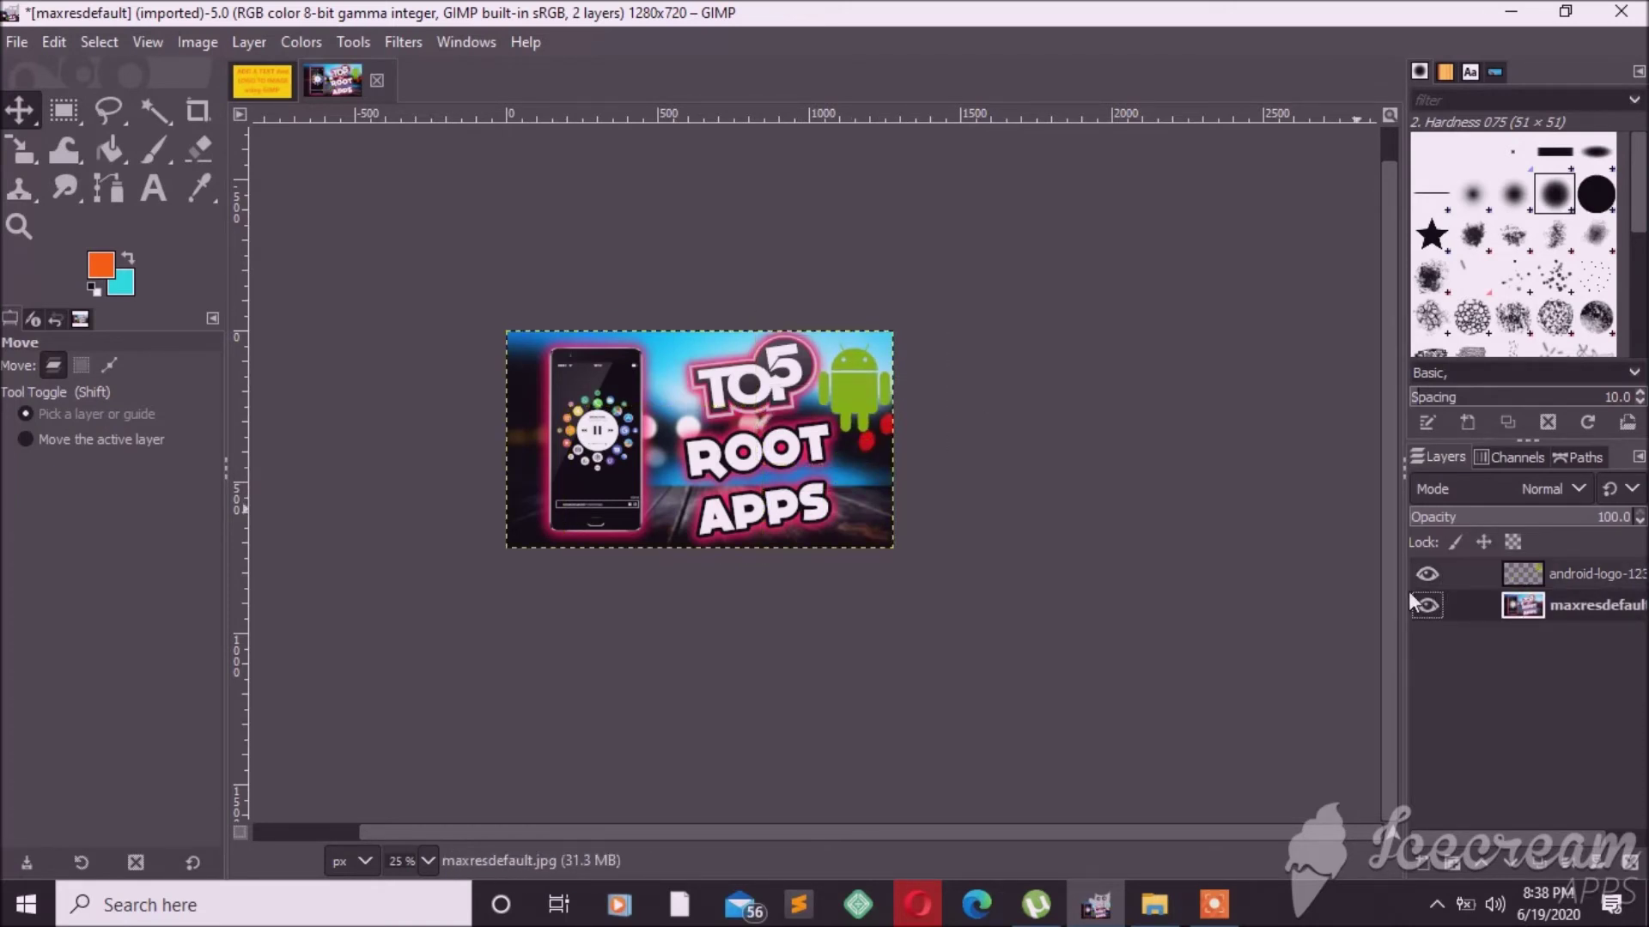
left_click_drag(844, 386, 544, 466)
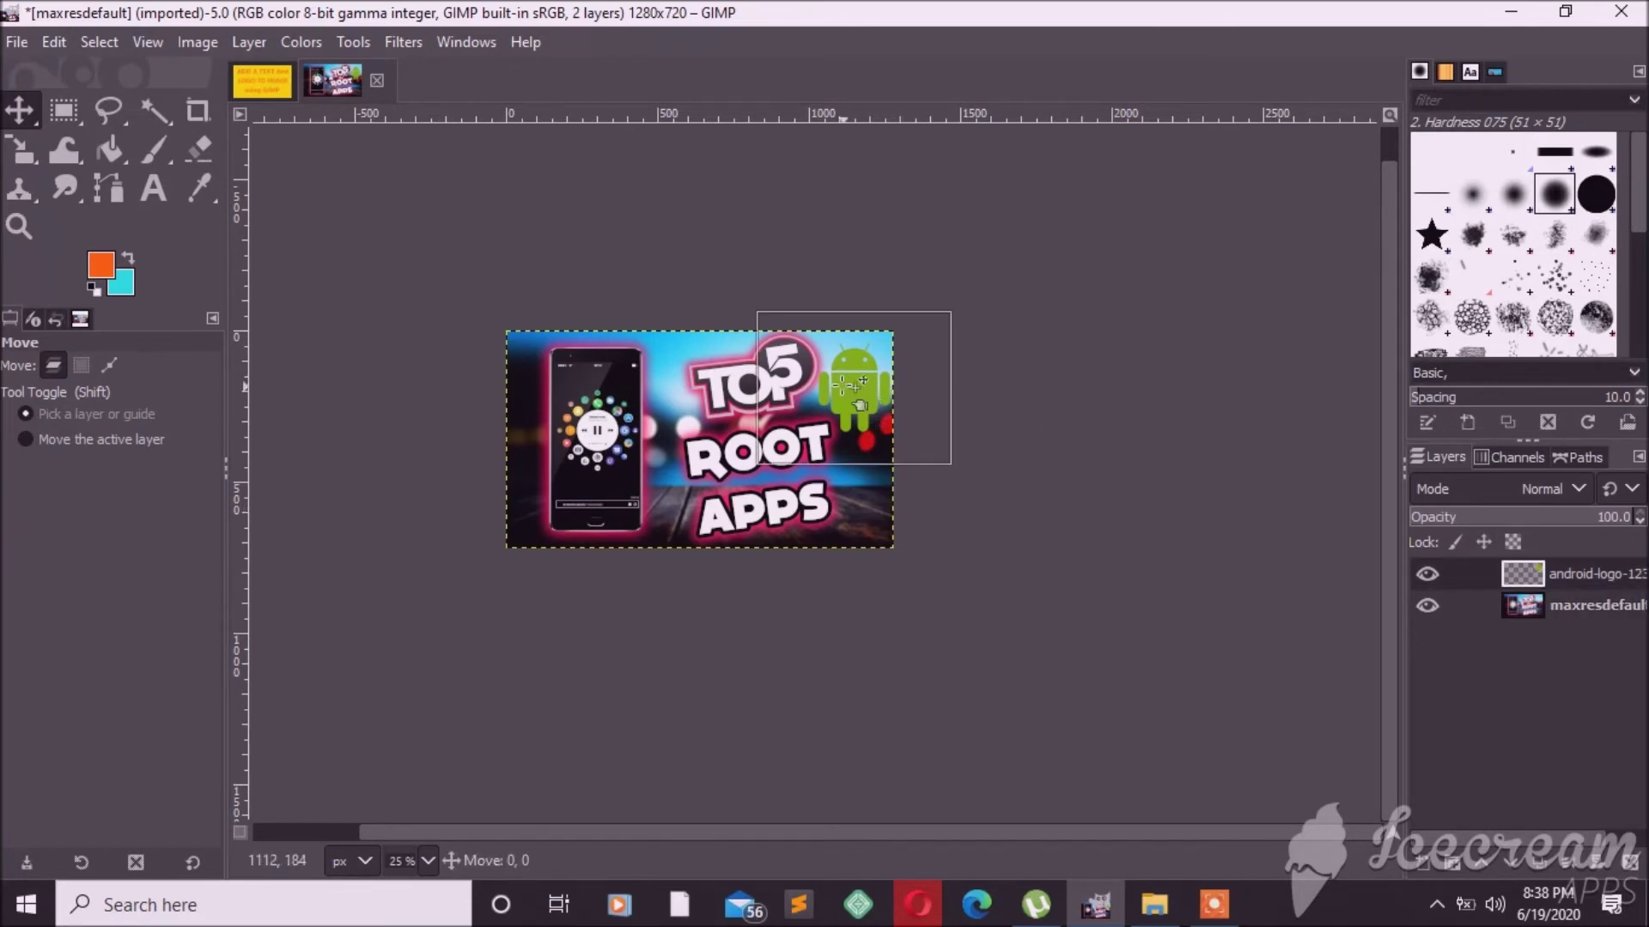
mouse_move(703, 482)
left_mouse_down()
mouse_move(852, 470)
mouse_move(850, 498)
mouse_move(657, 491)
mouse_move(646, 395)
mouse_move(829, 365)
mouse_move(847, 381)
left_mouse_up()
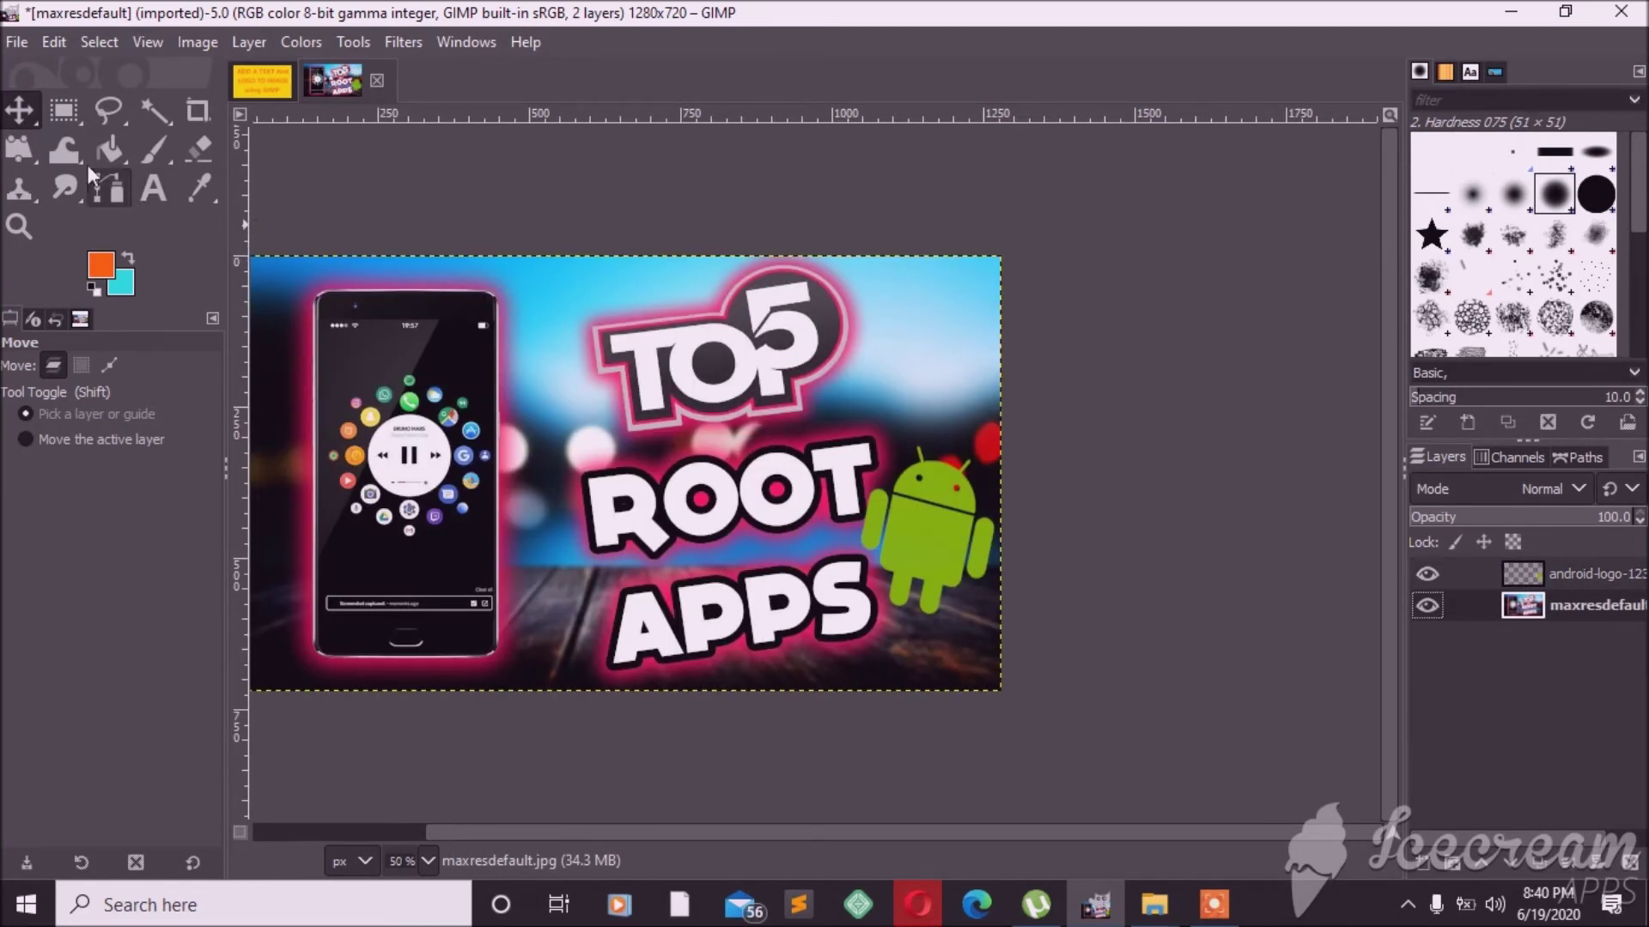
left_click_drag(944, 524, 932, 537)
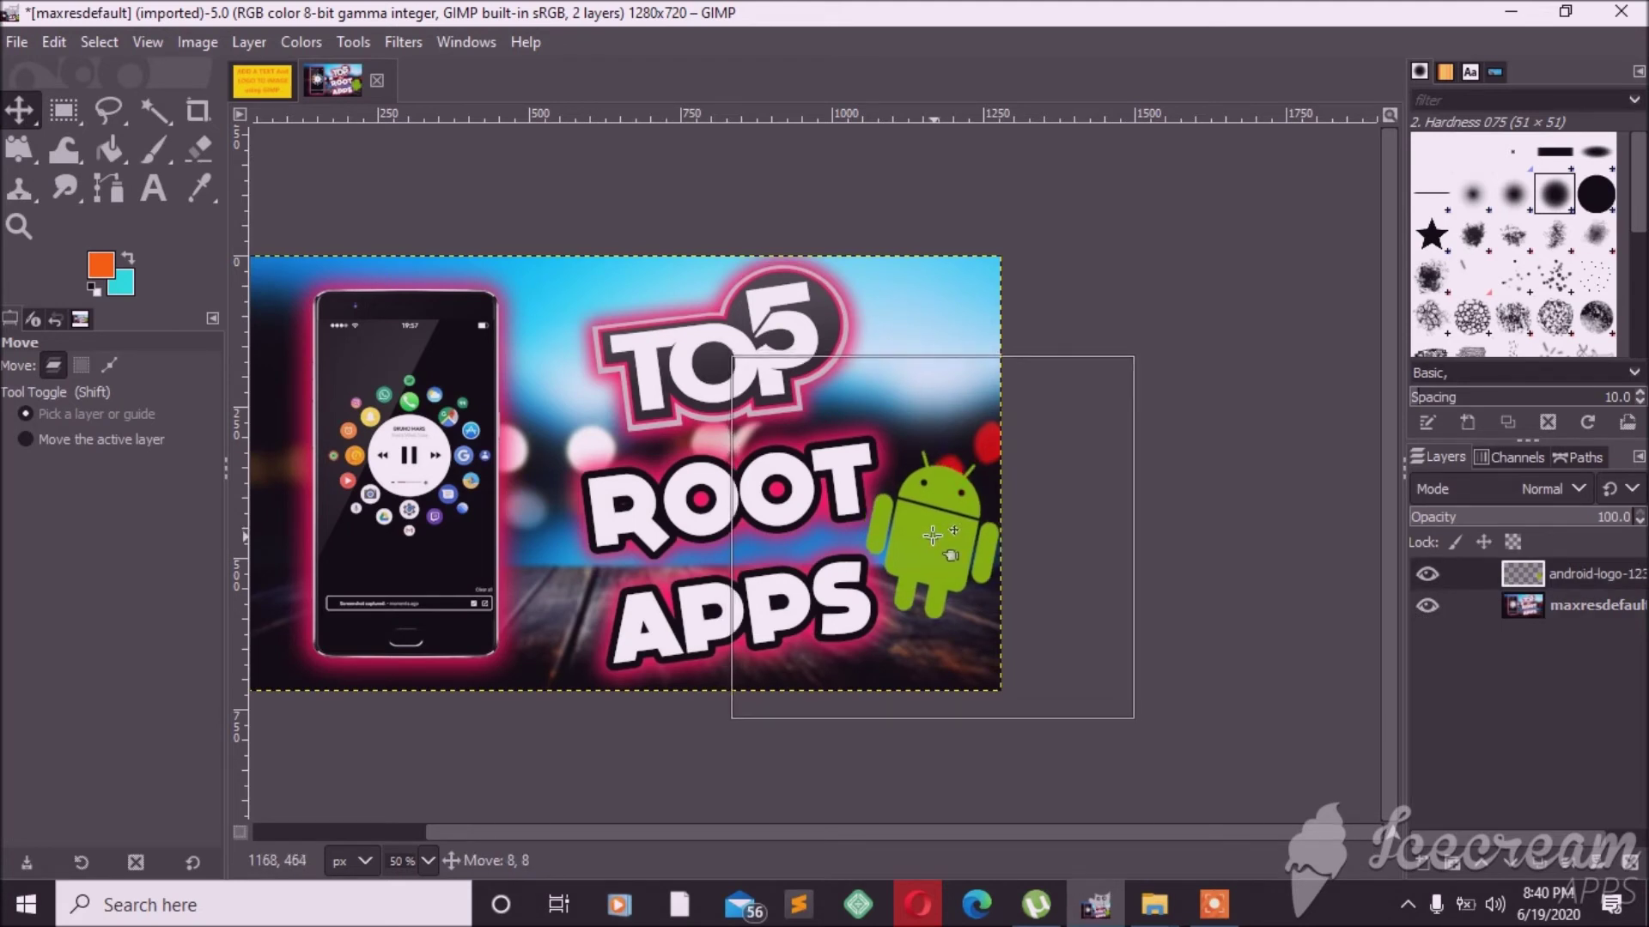
left_click_drag(933, 537, 932, 538)
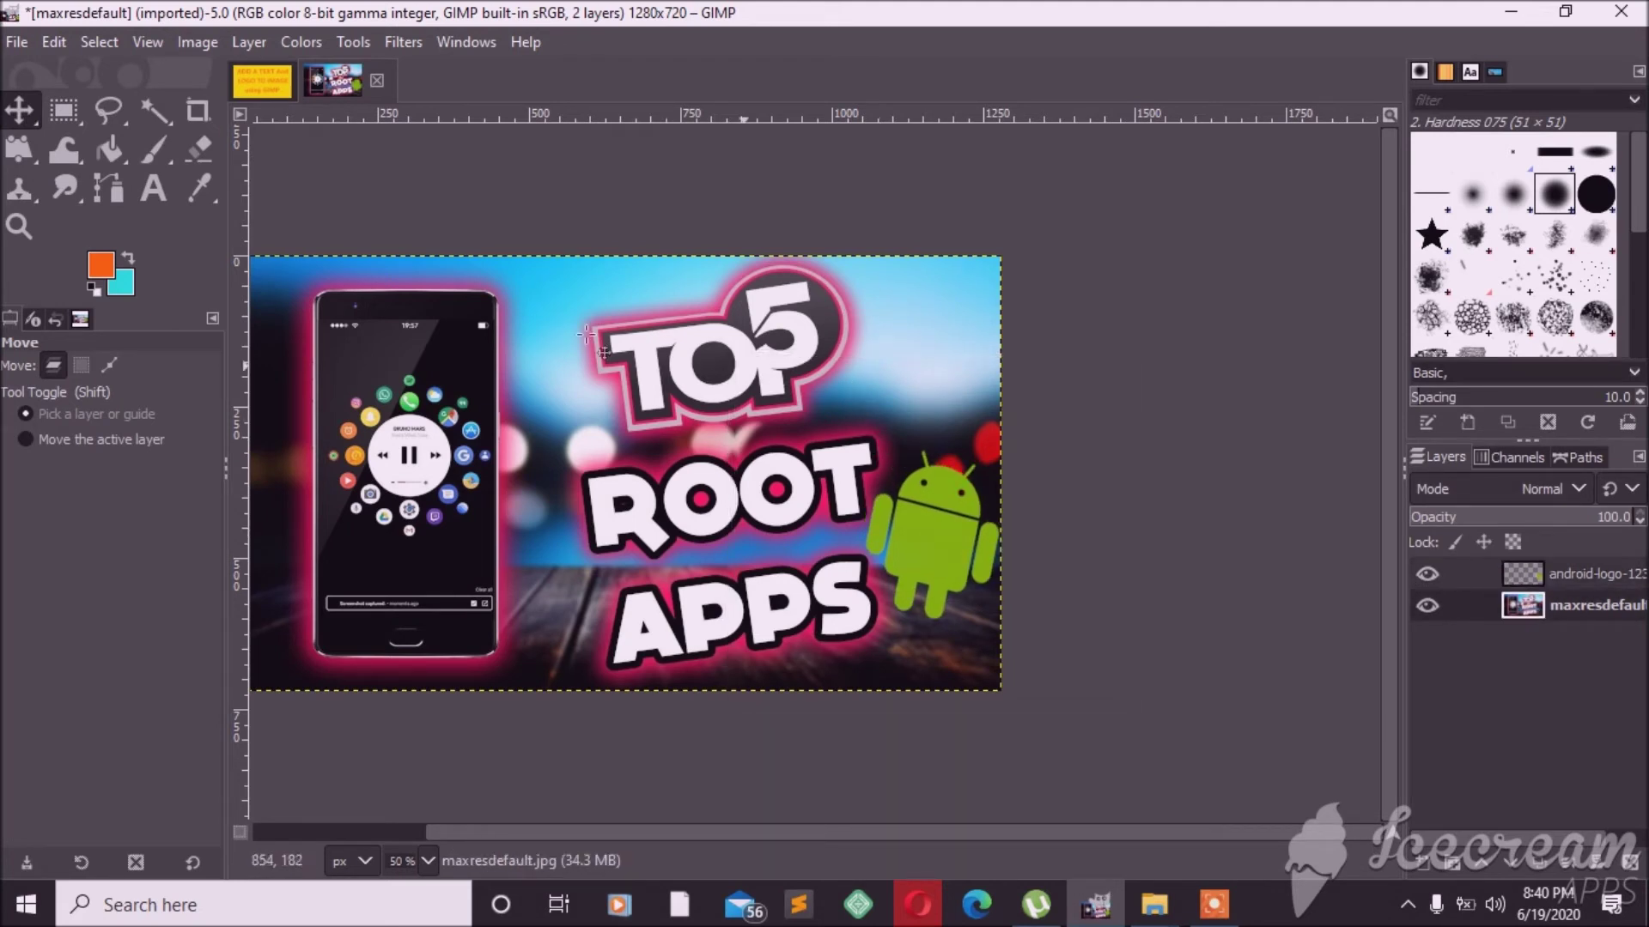
left_click(77, 121)
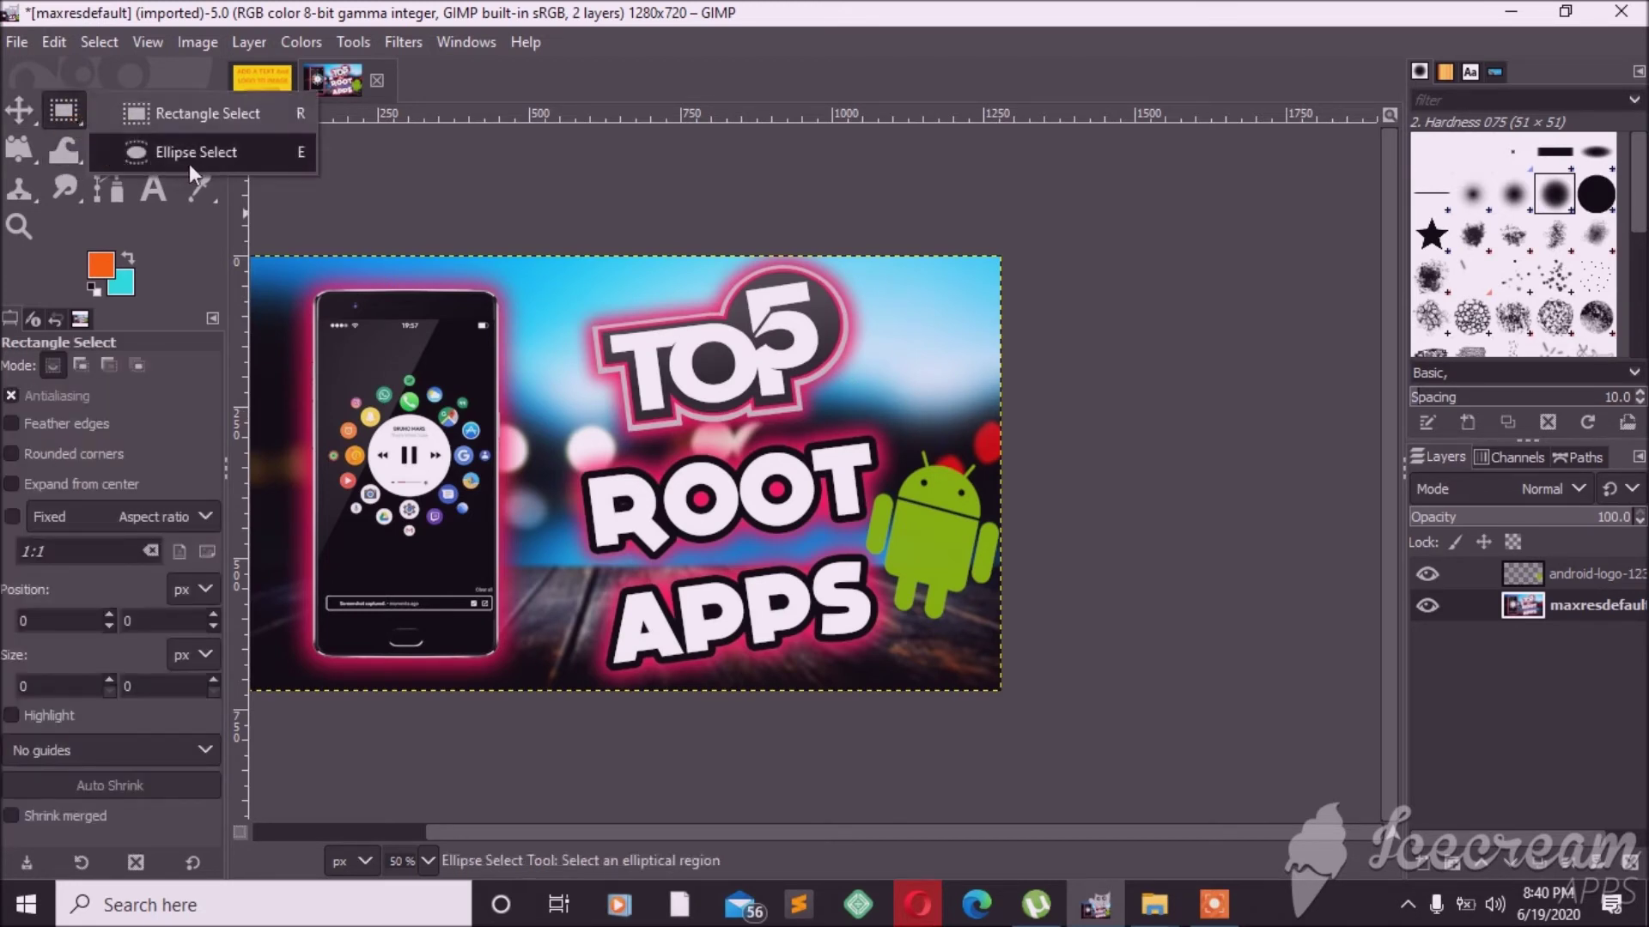
Draw a 218×228 elliptical selection at 1058, 0 in the top-right corner with fixed aspect ratio
left_click(191, 155)
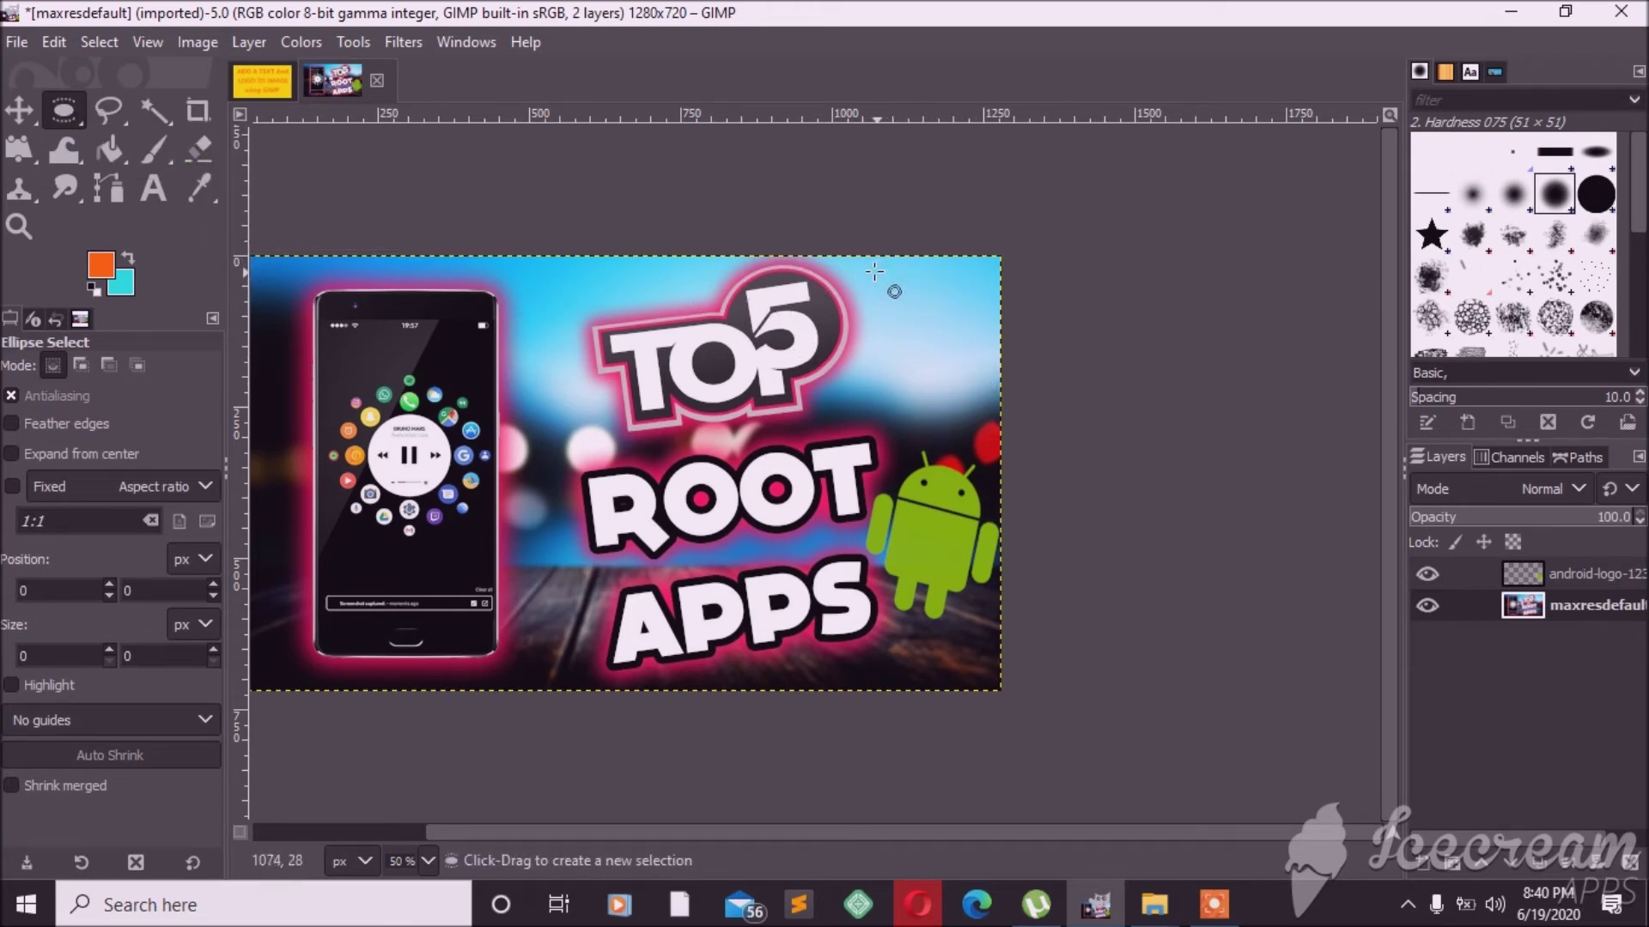
left_click_drag(869, 277, 1002, 416)
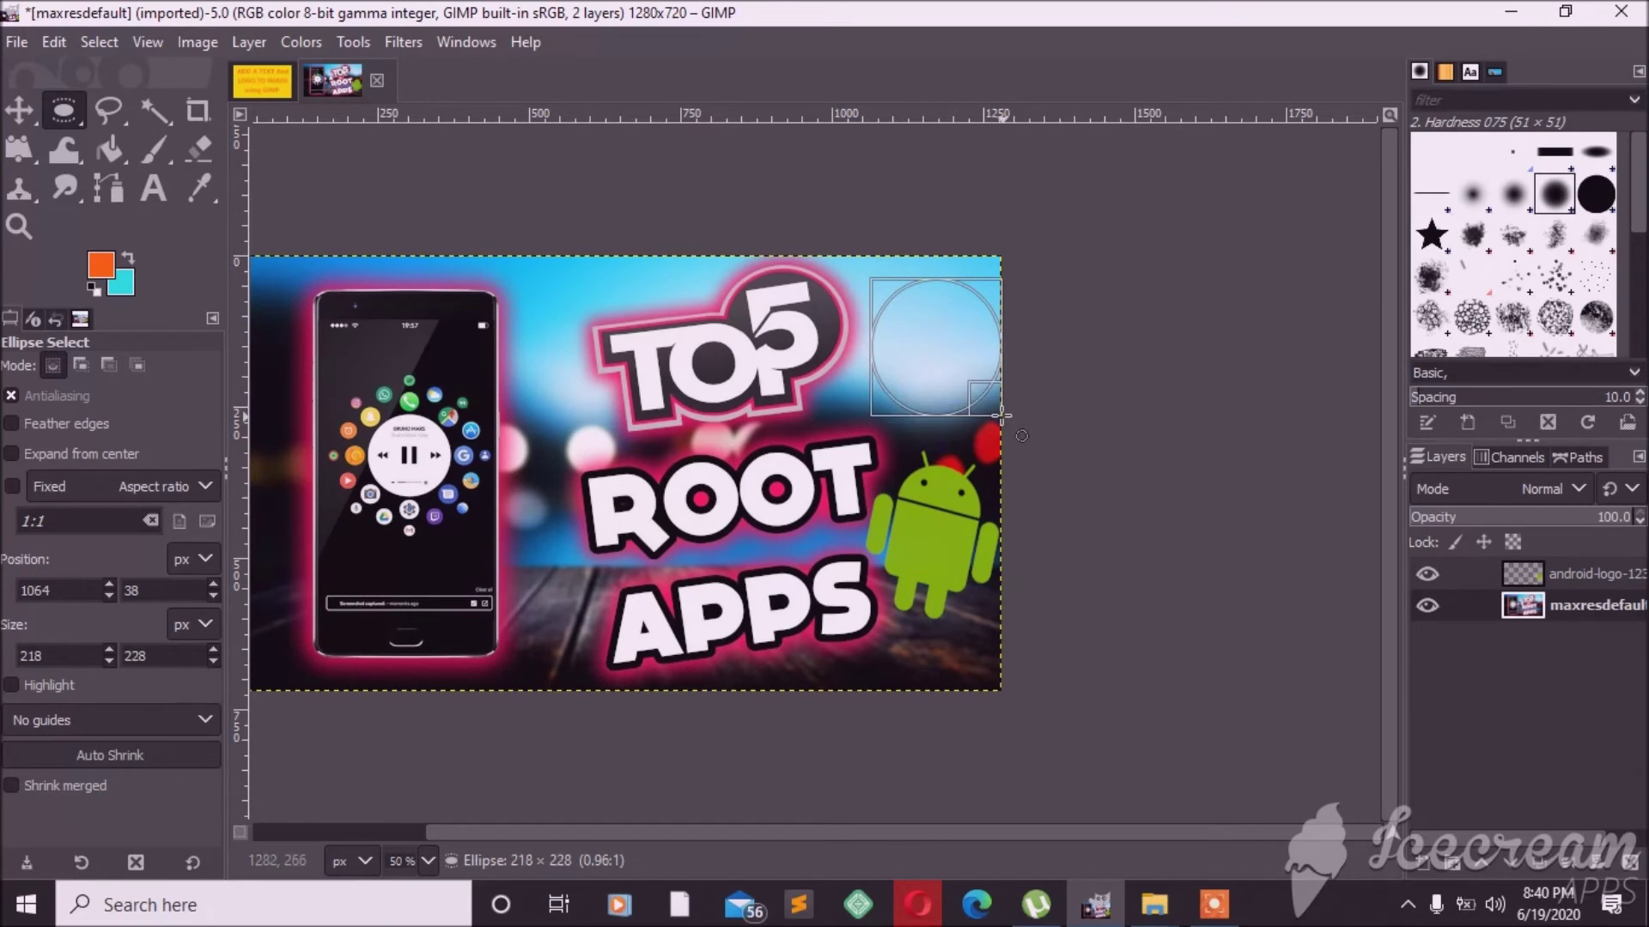
left_click_drag(934, 350, 928, 330)
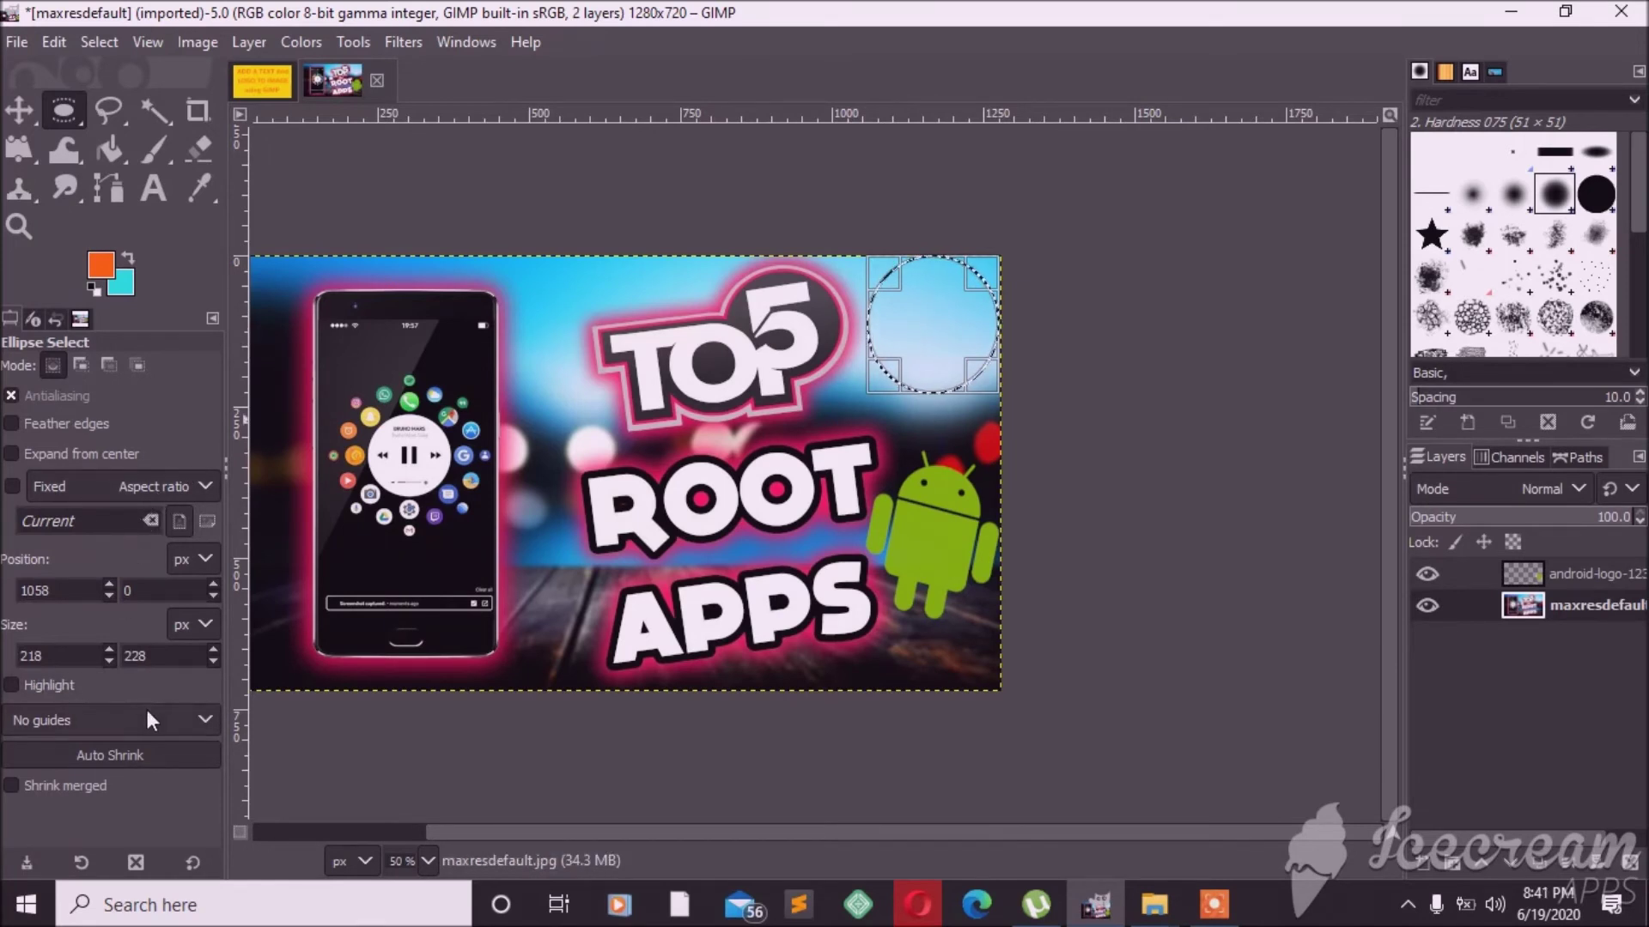
left_click(205, 493)
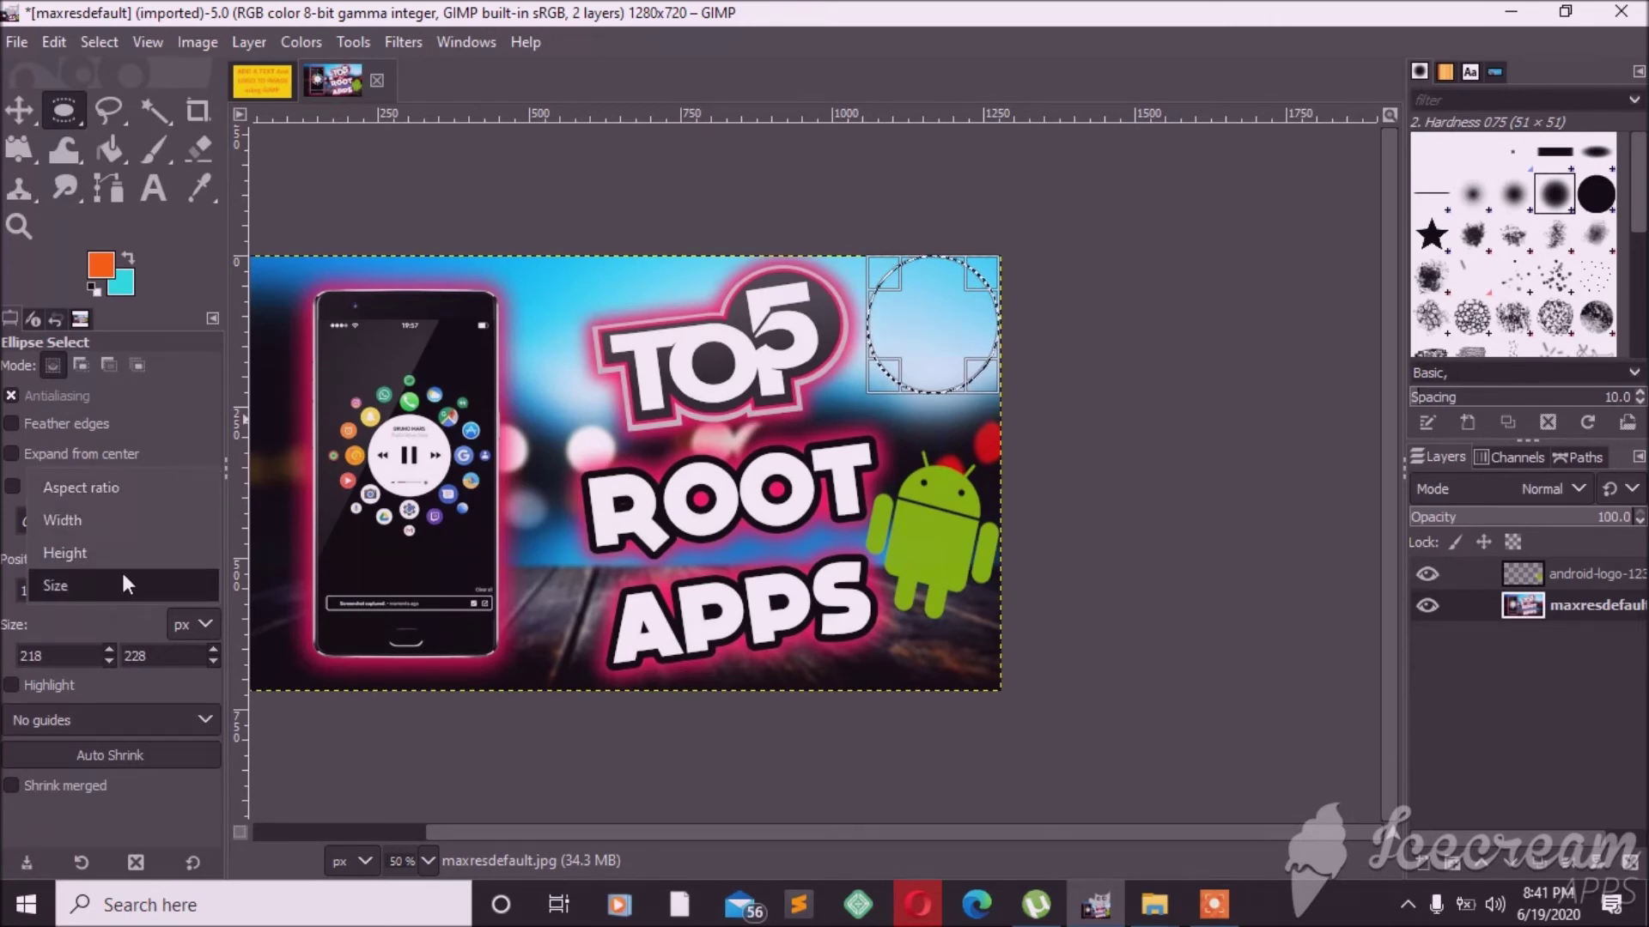
left_click(112, 144)
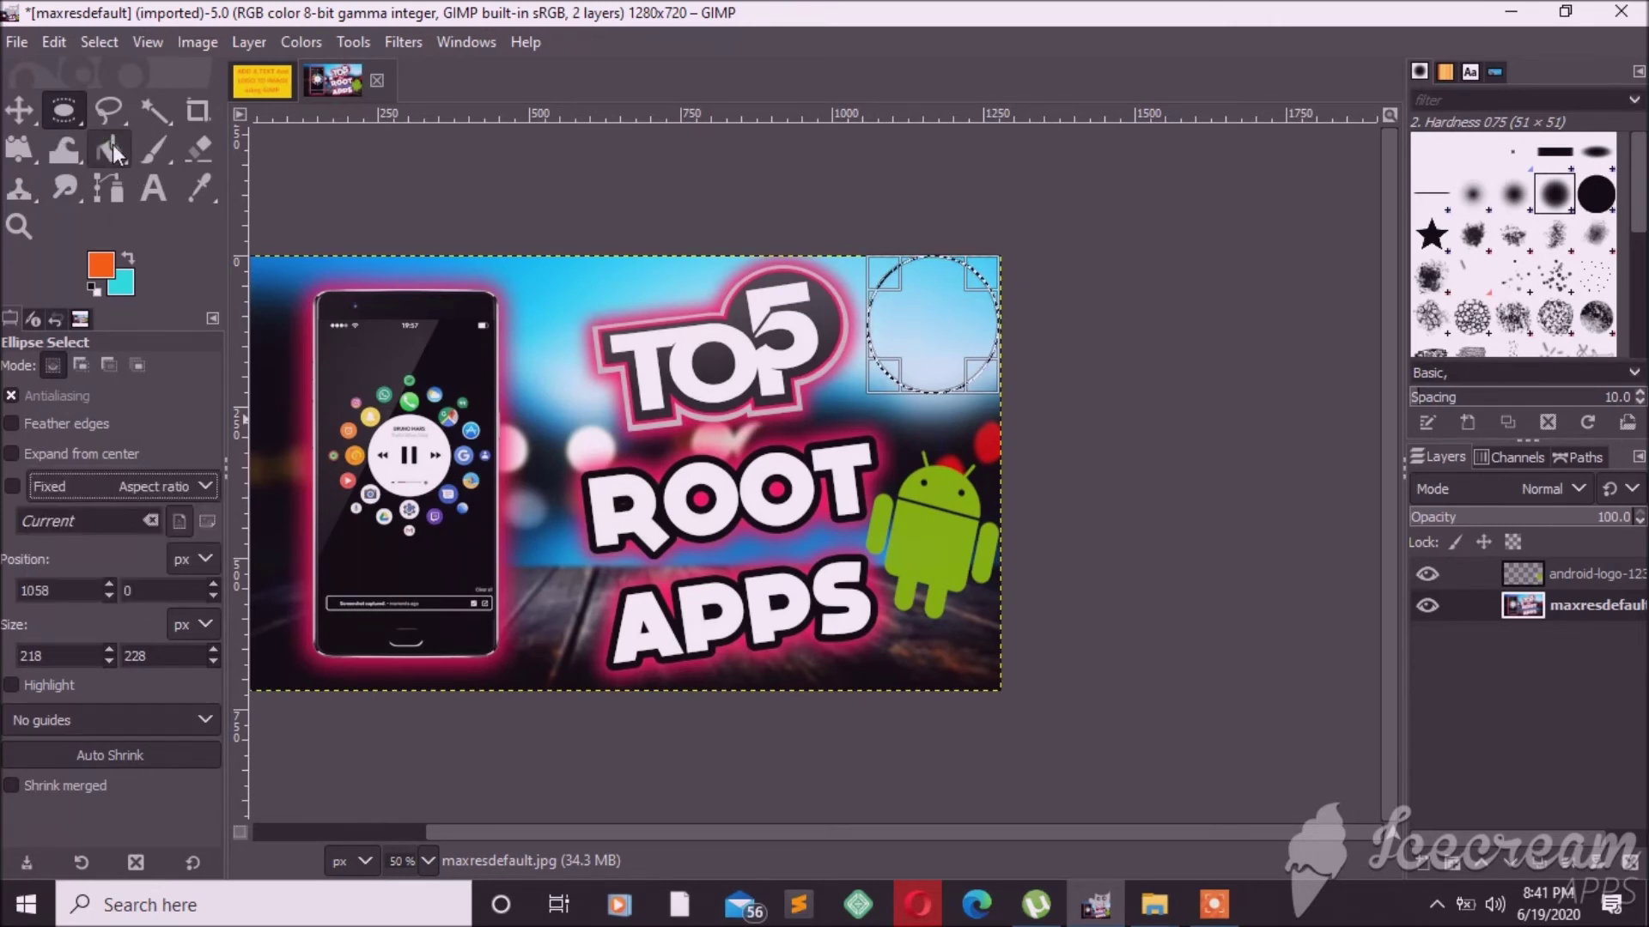
Bucket-fill the circular selection with yellow, then with orange
left_click(98, 271)
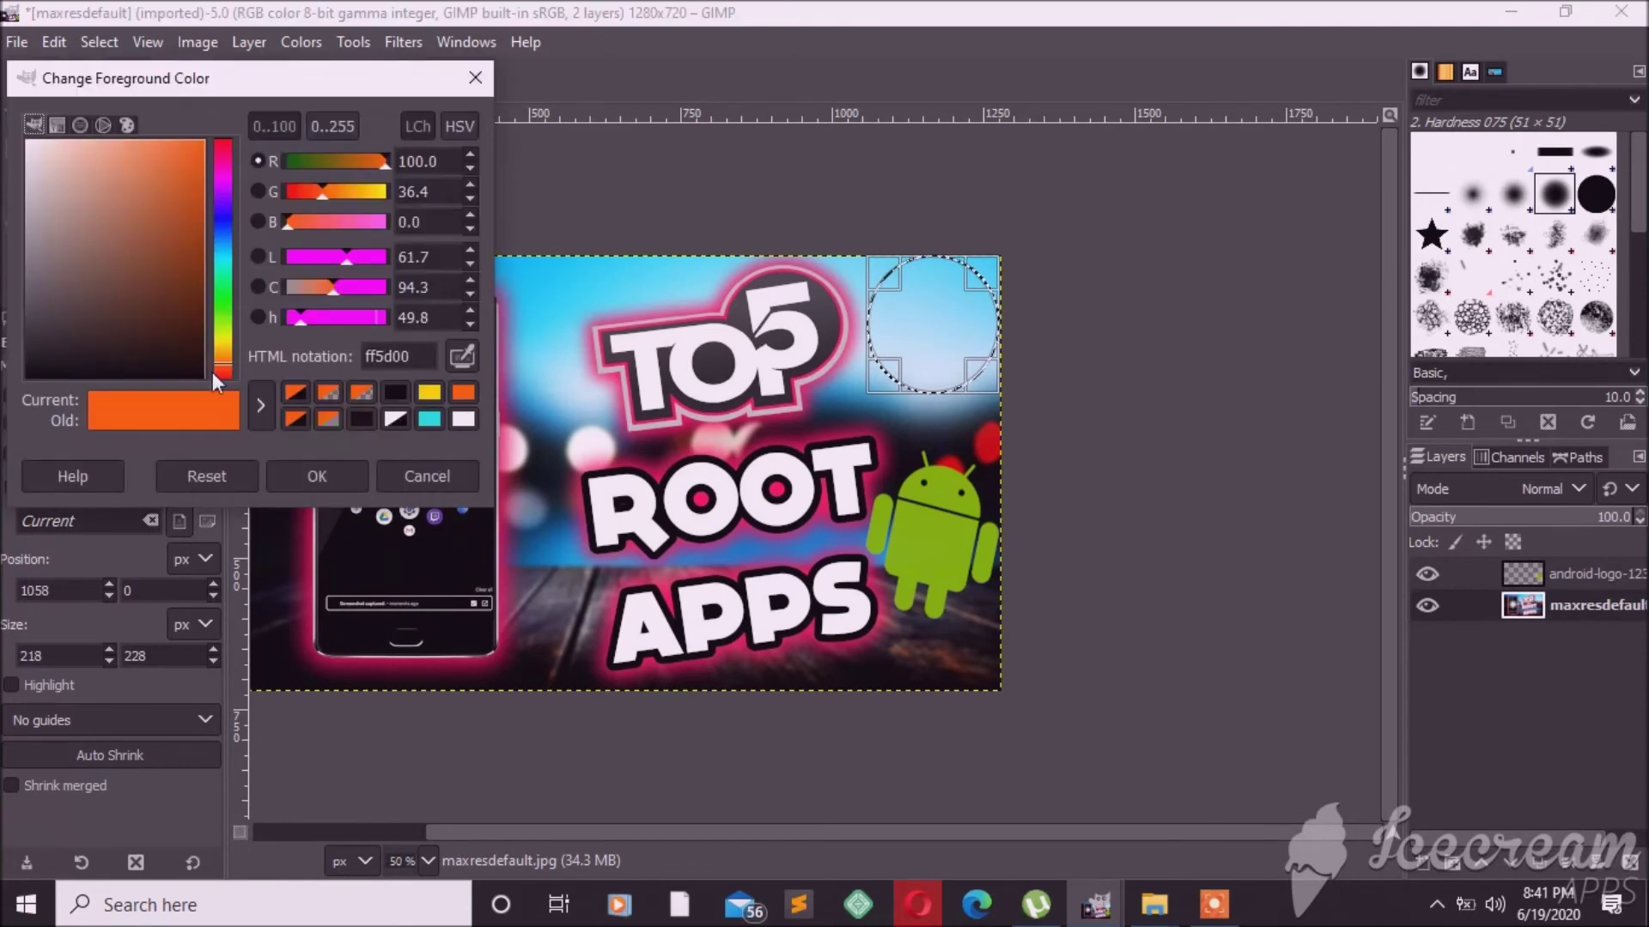
left_click(429, 393)
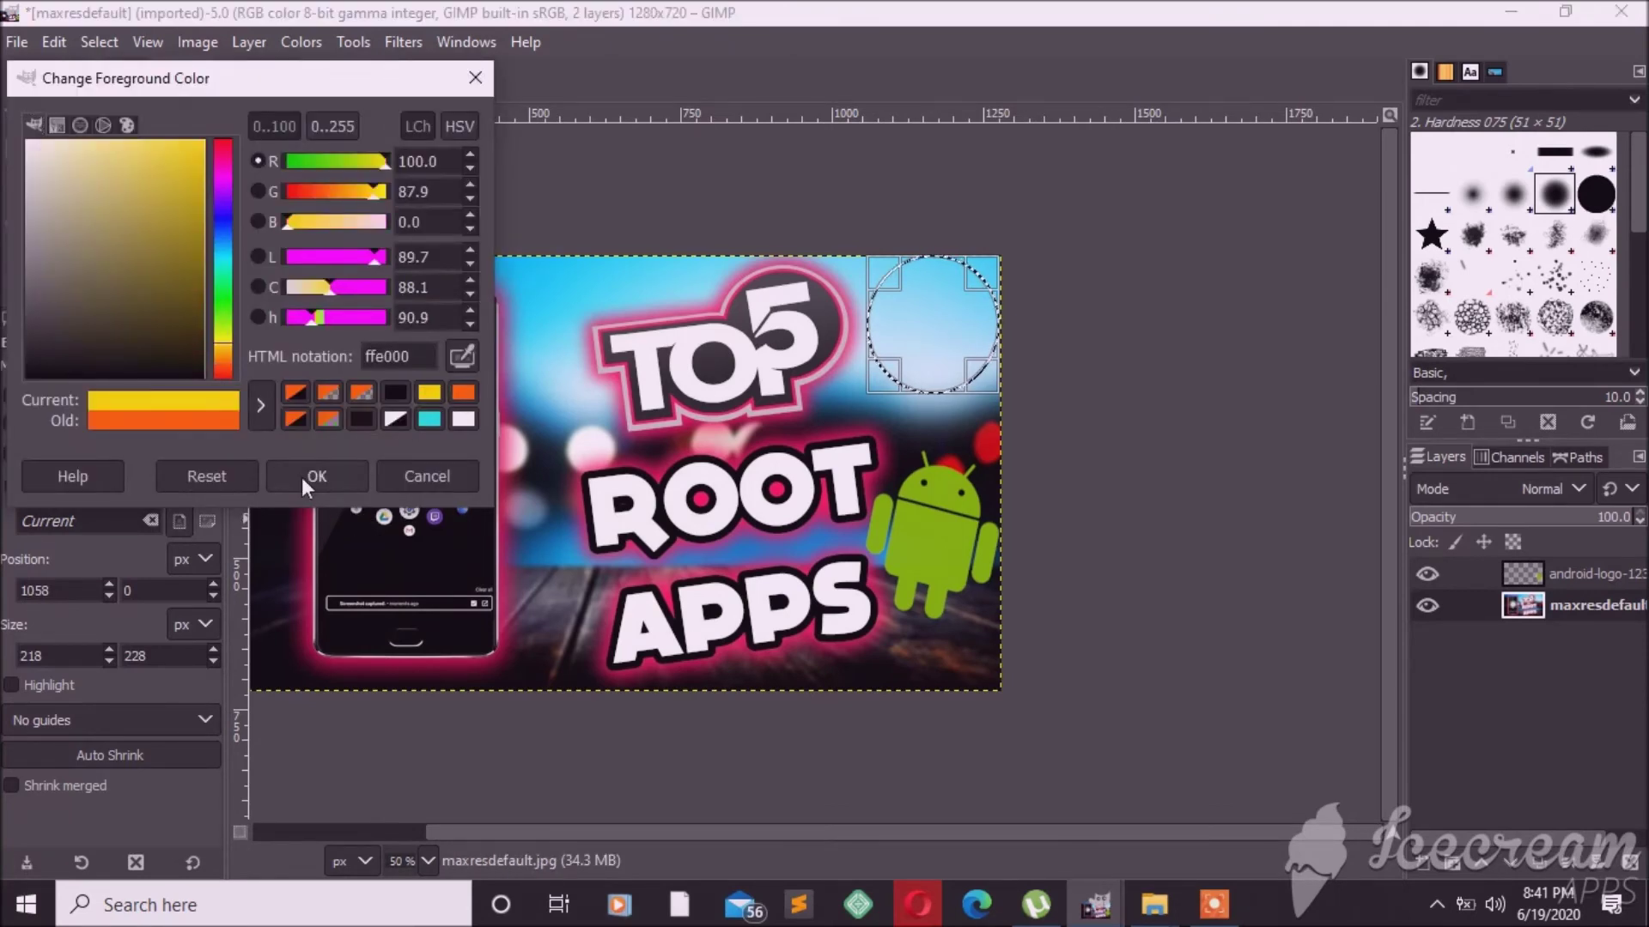
left_click(316, 477)
left_click(112, 151)
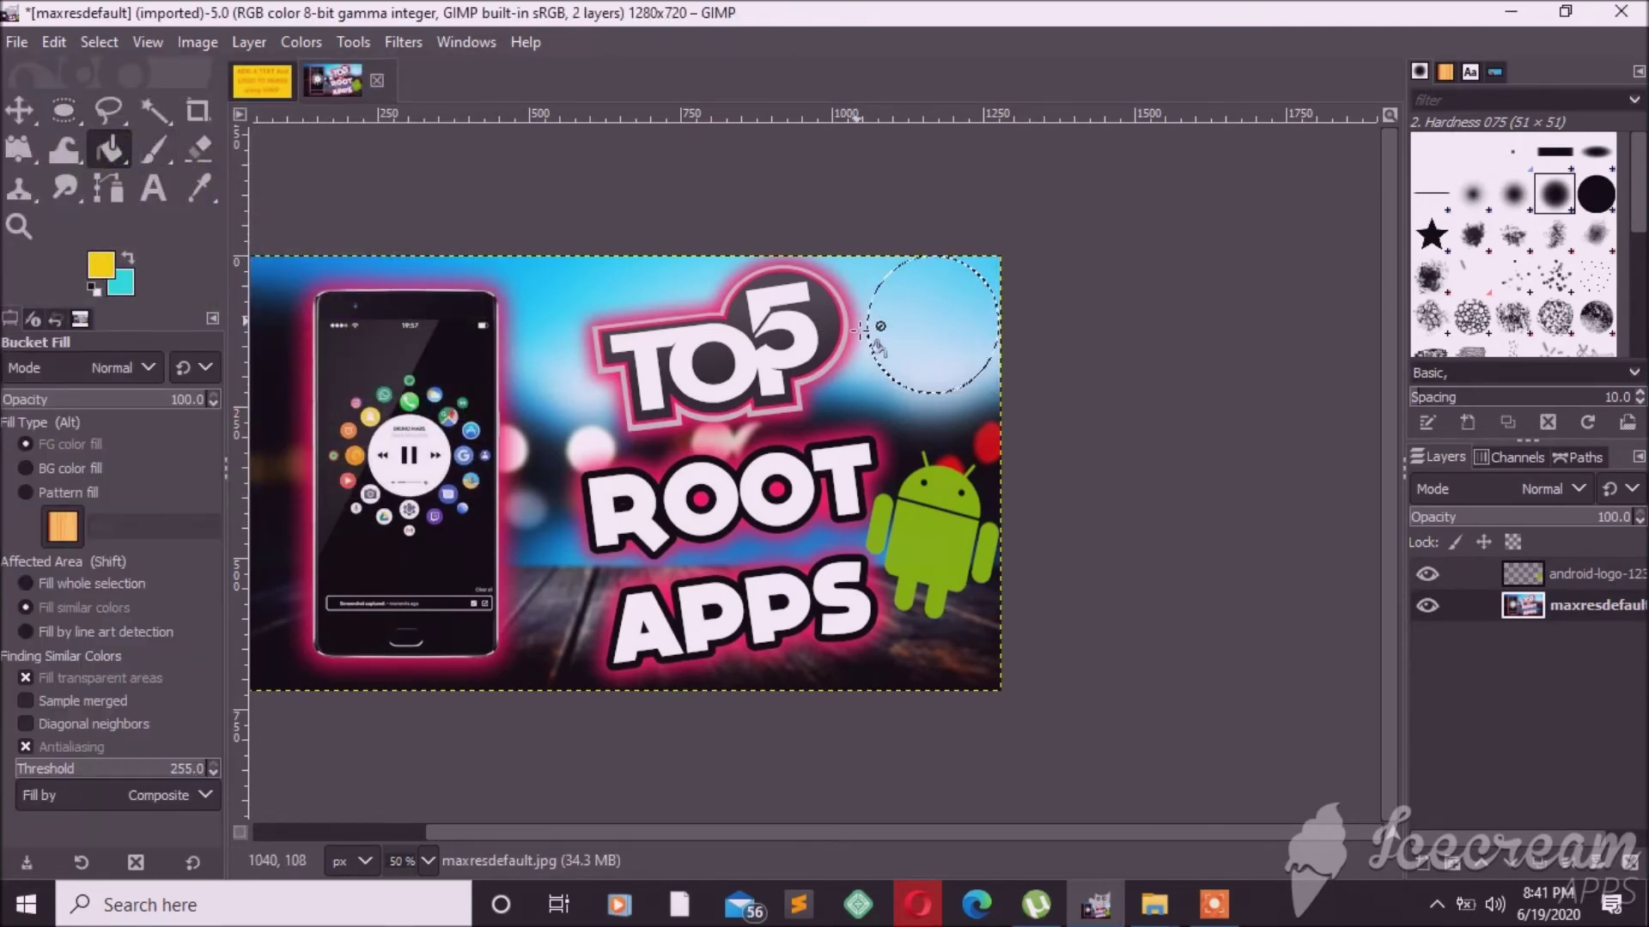
left_click(931, 332)
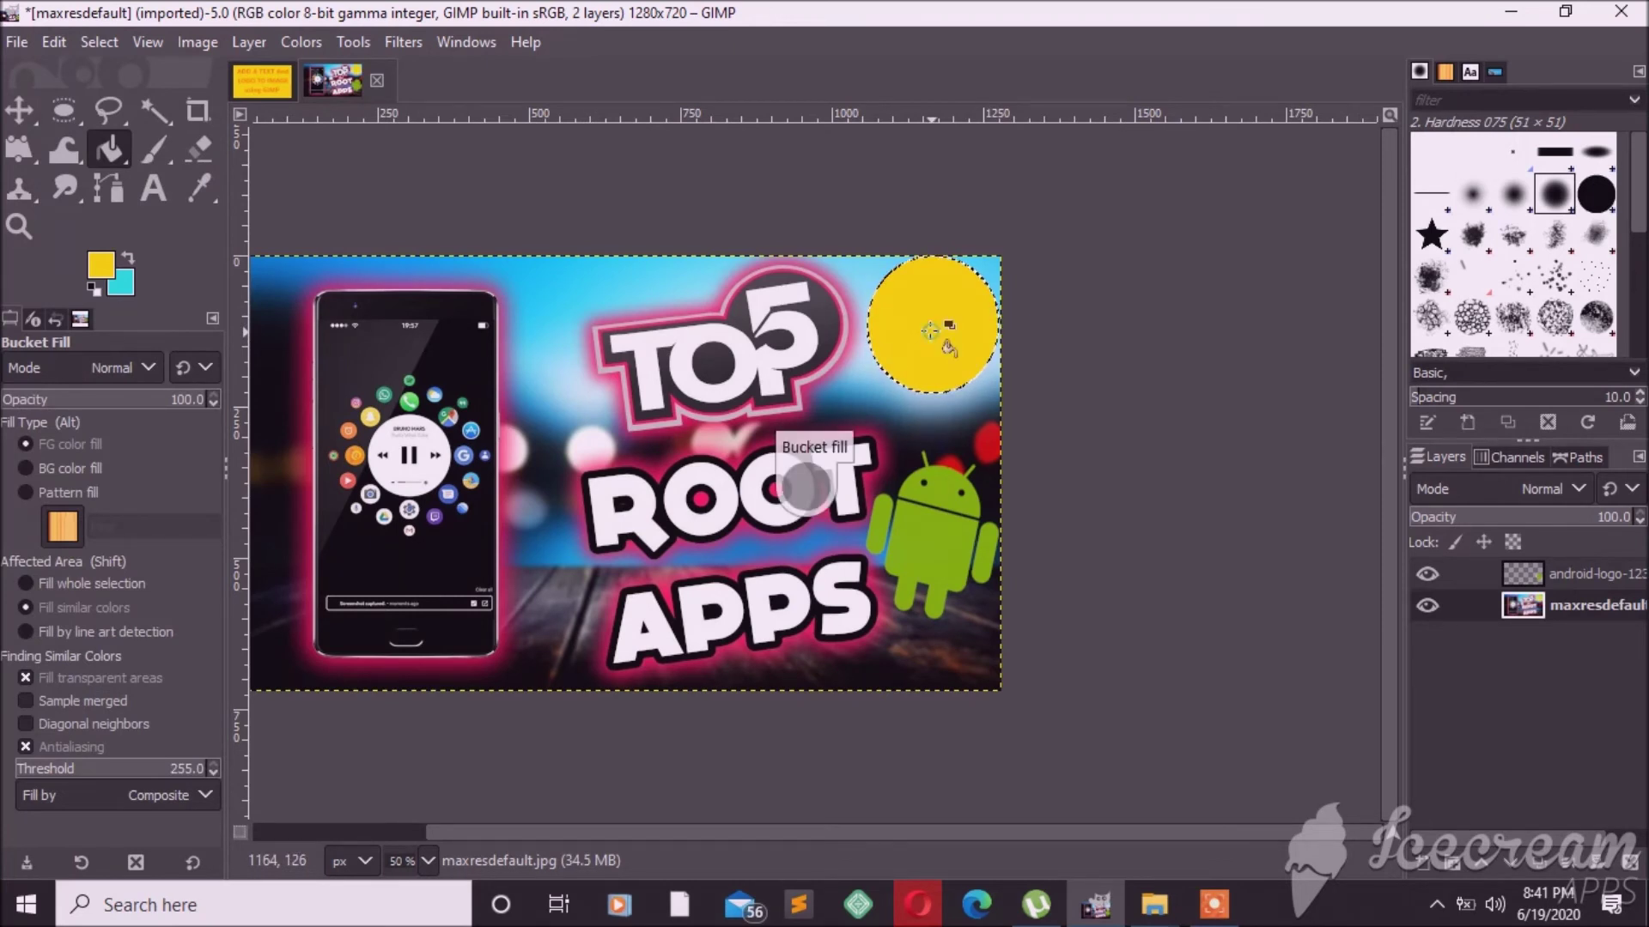
left_click(100, 264)
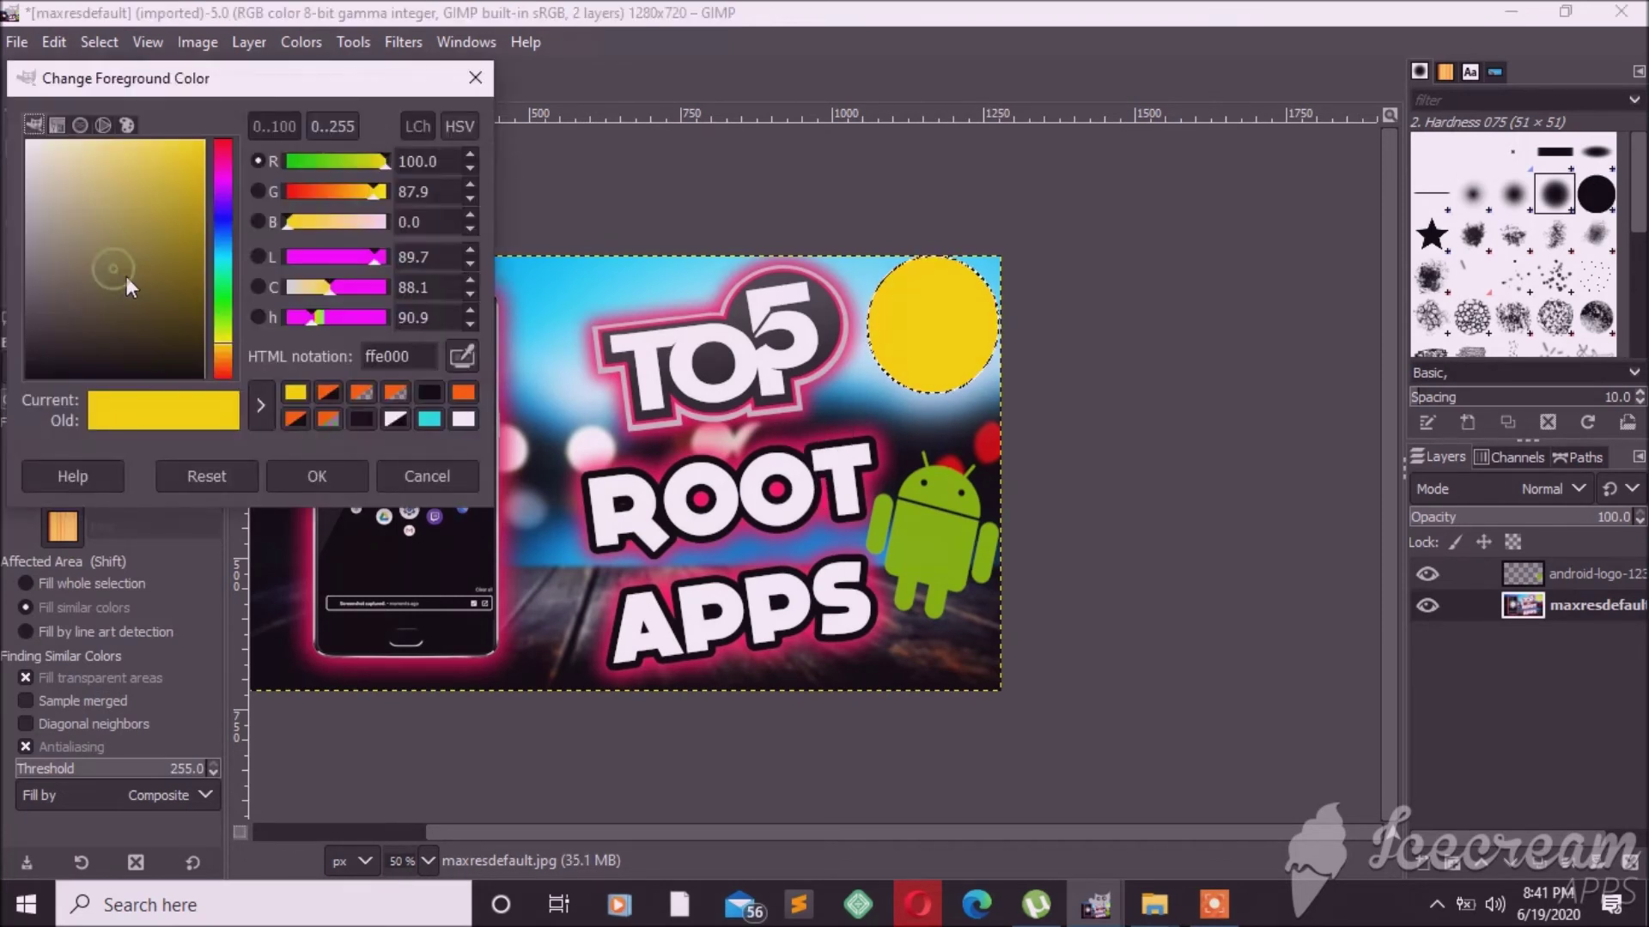
left_click(464, 386)
left_click(972, 324)
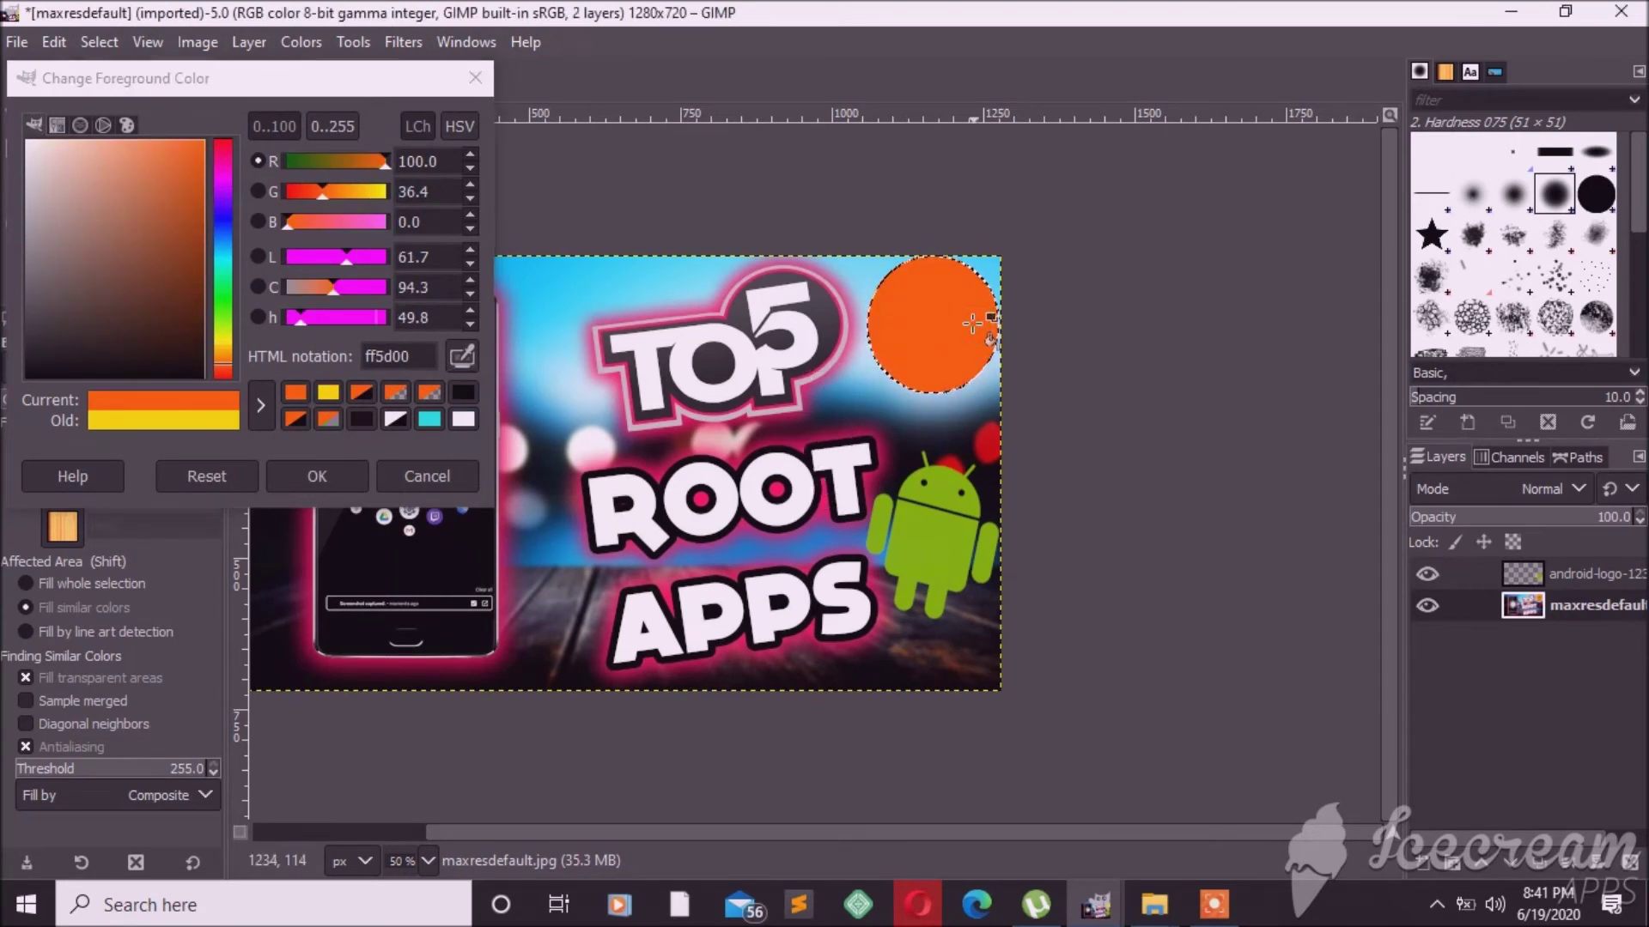
Try a cyan fill, then refill the circle with deep magenta 92006b
left_click(334, 316)
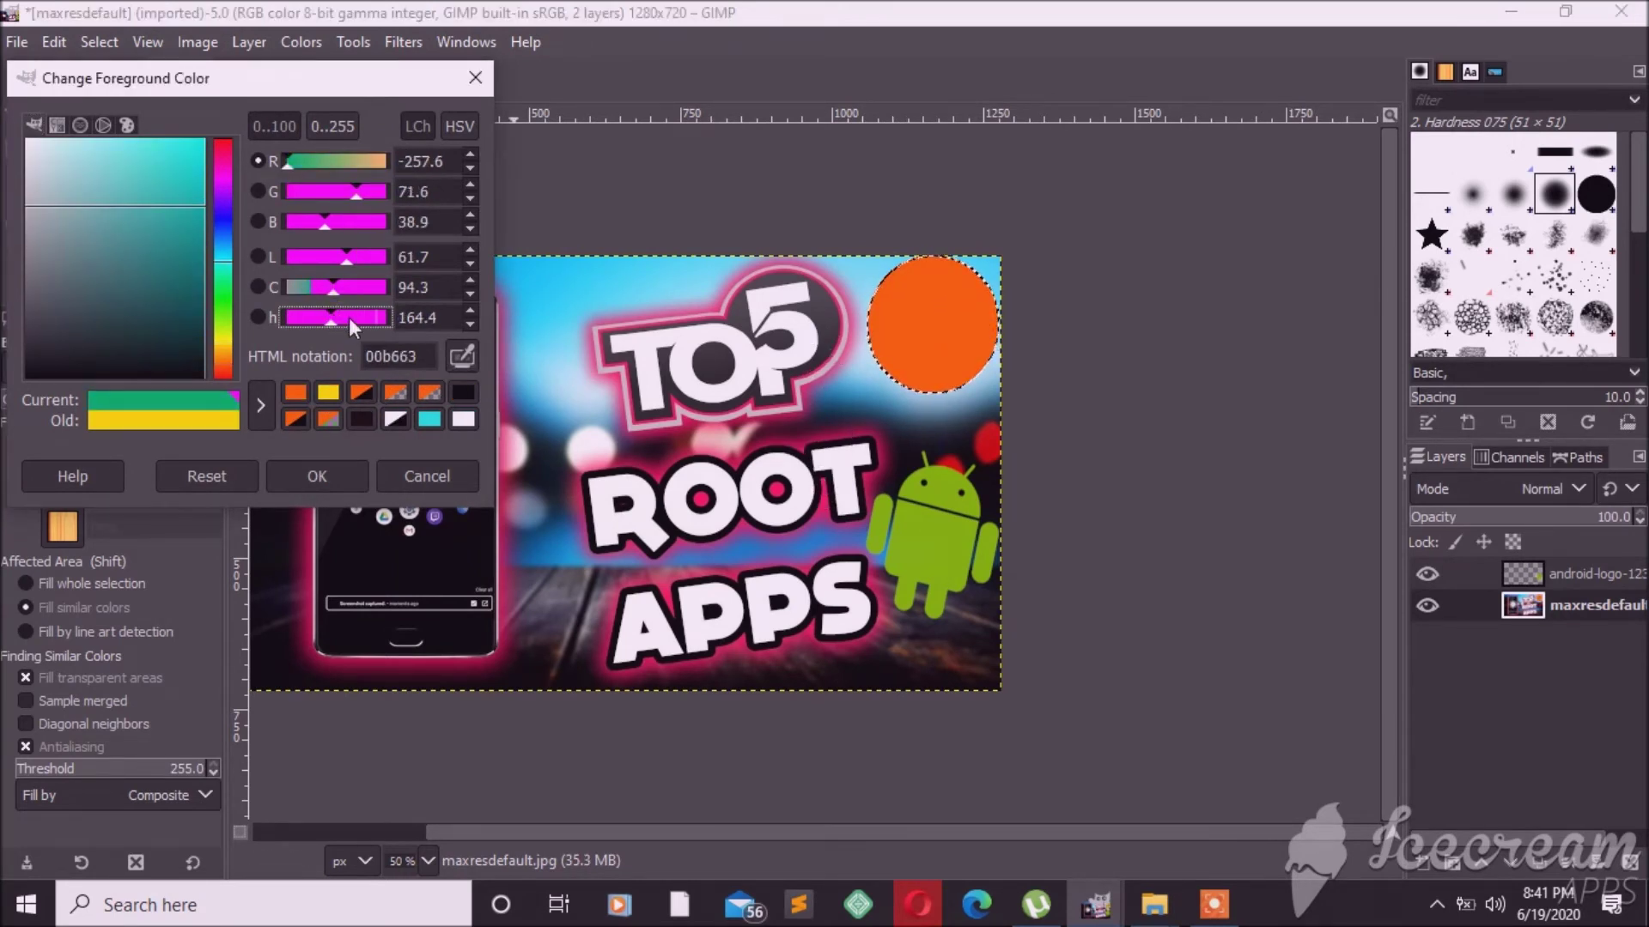
left_click_drag(183, 174, 202, 137)
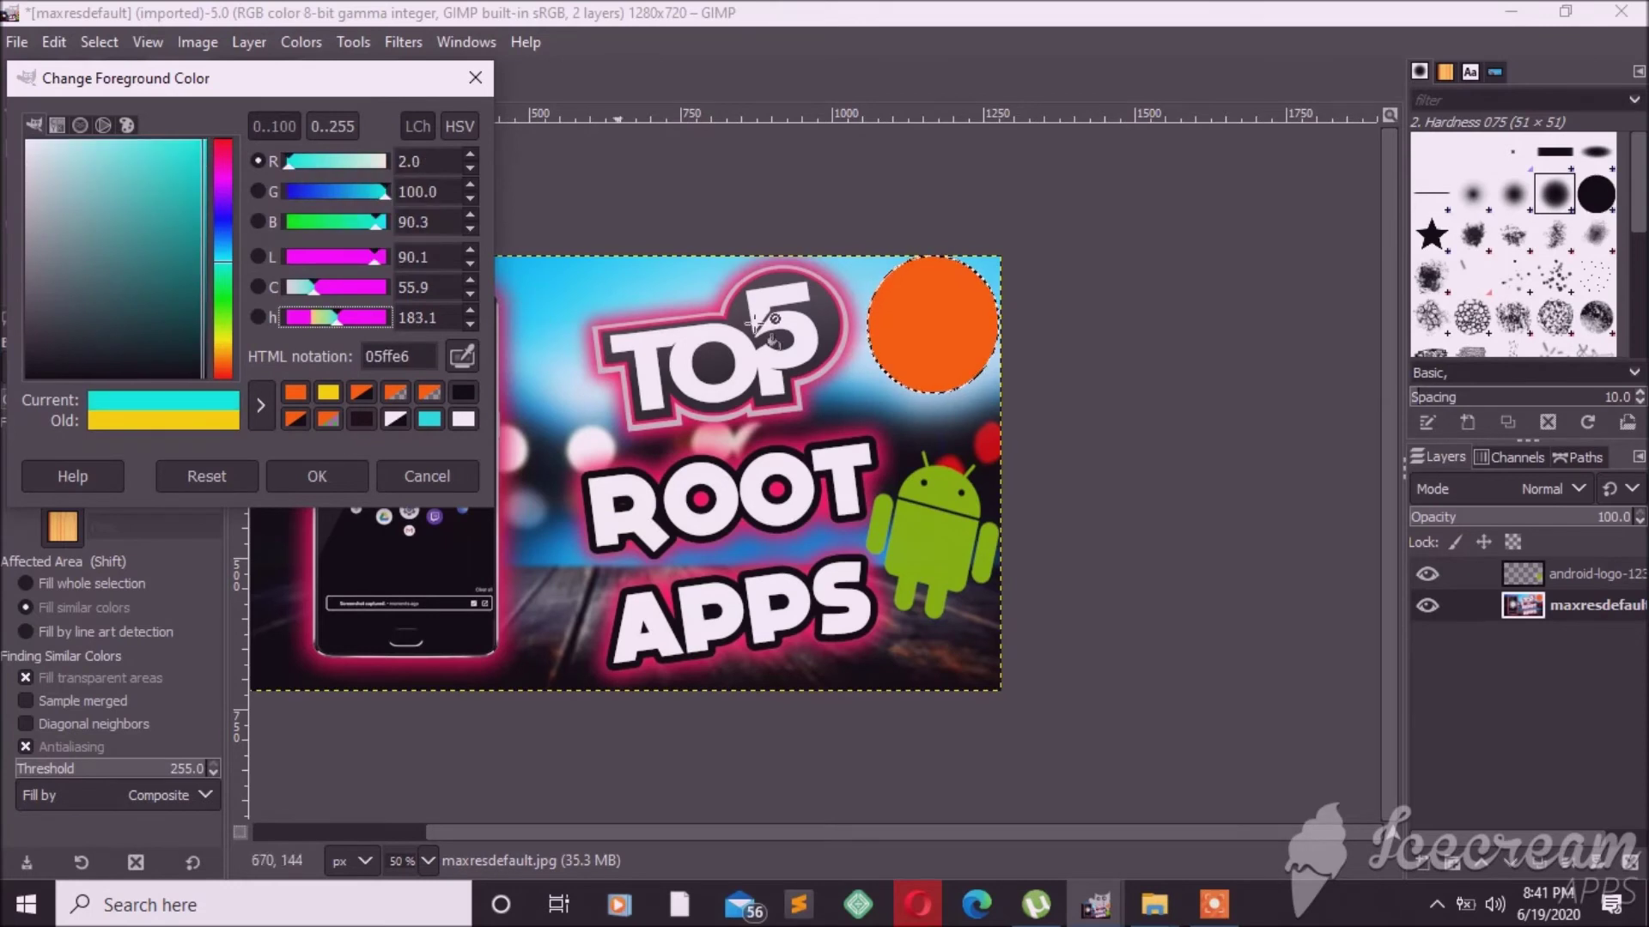
left_click(906, 310)
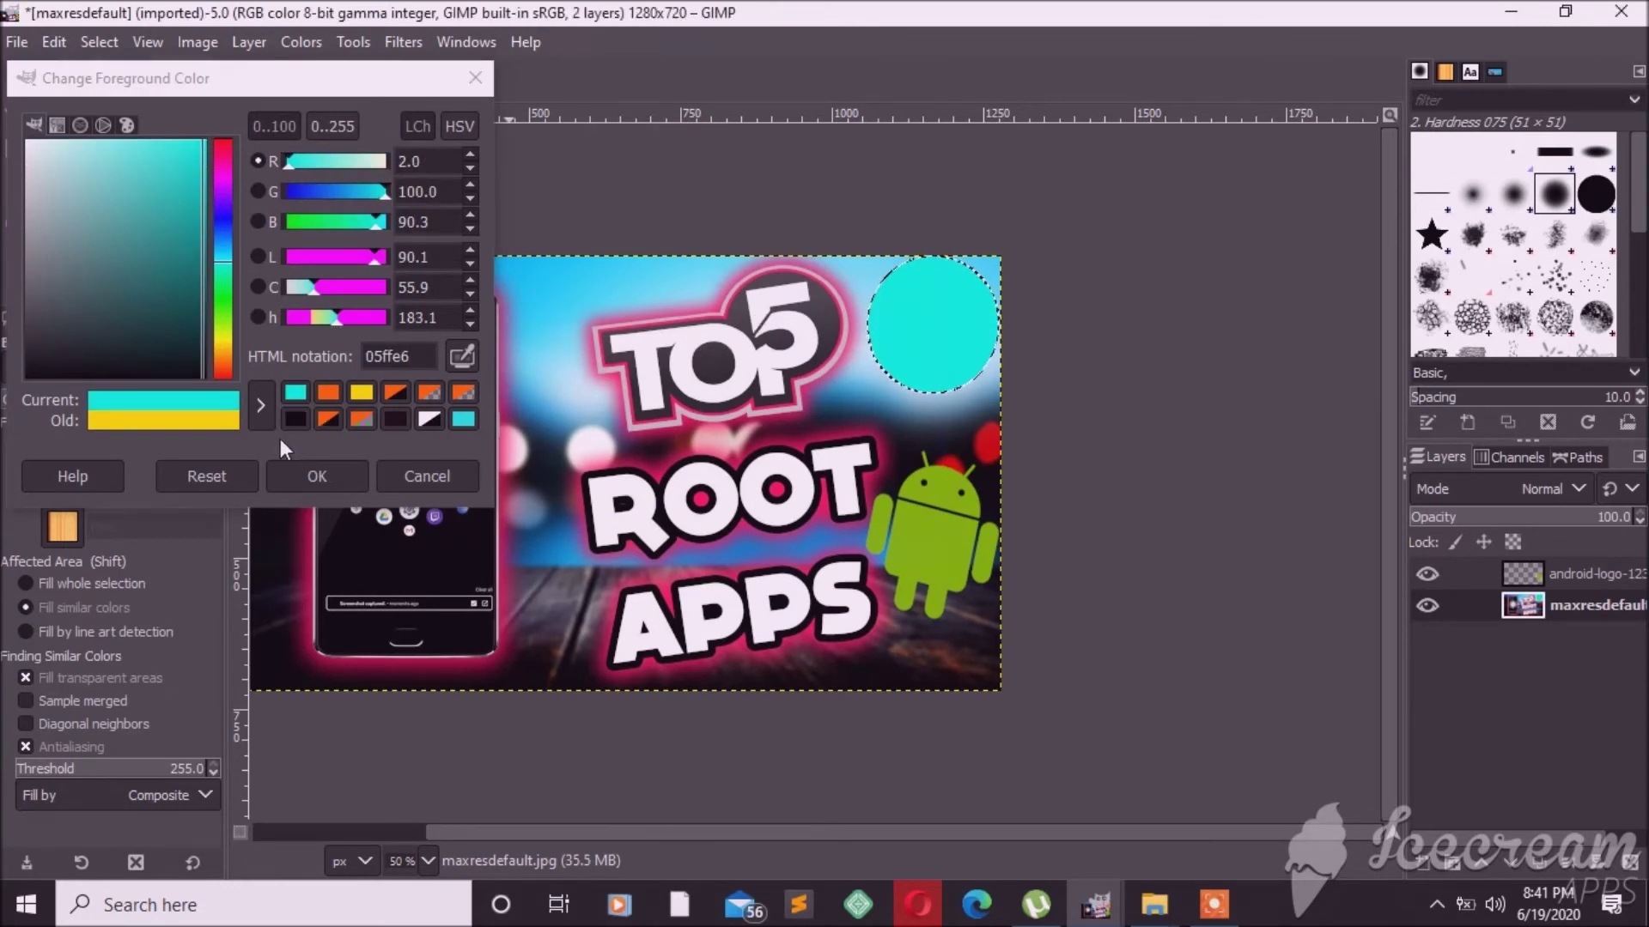
left_click(337, 256)
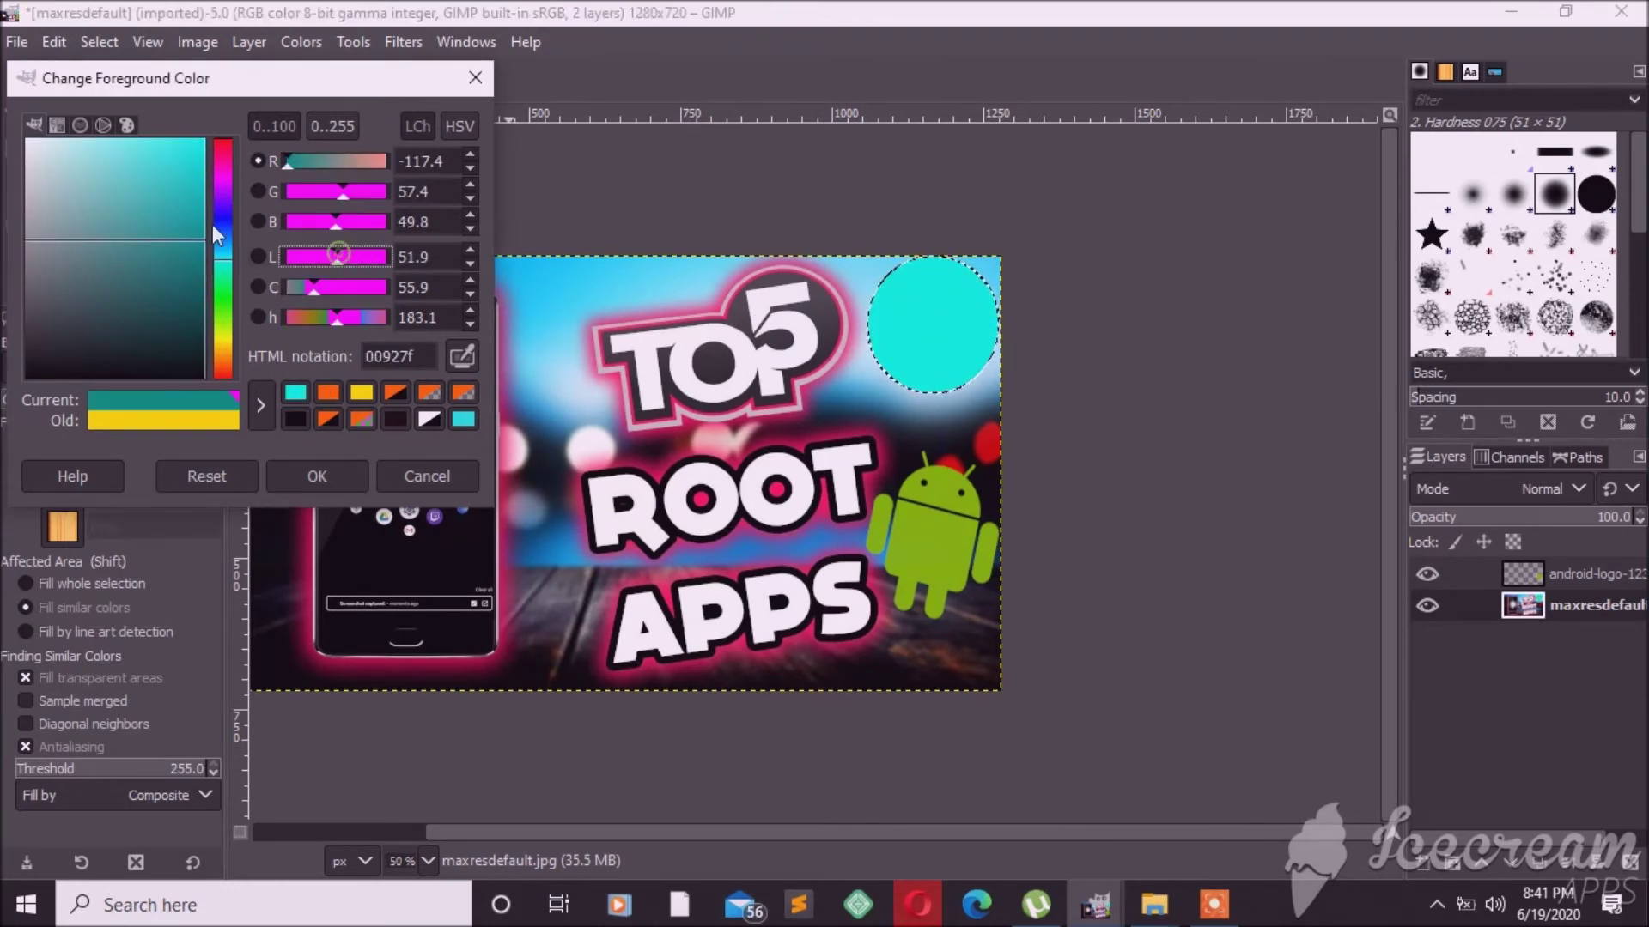
left_click(225, 178)
left_click_drag(225, 178, 225, 168)
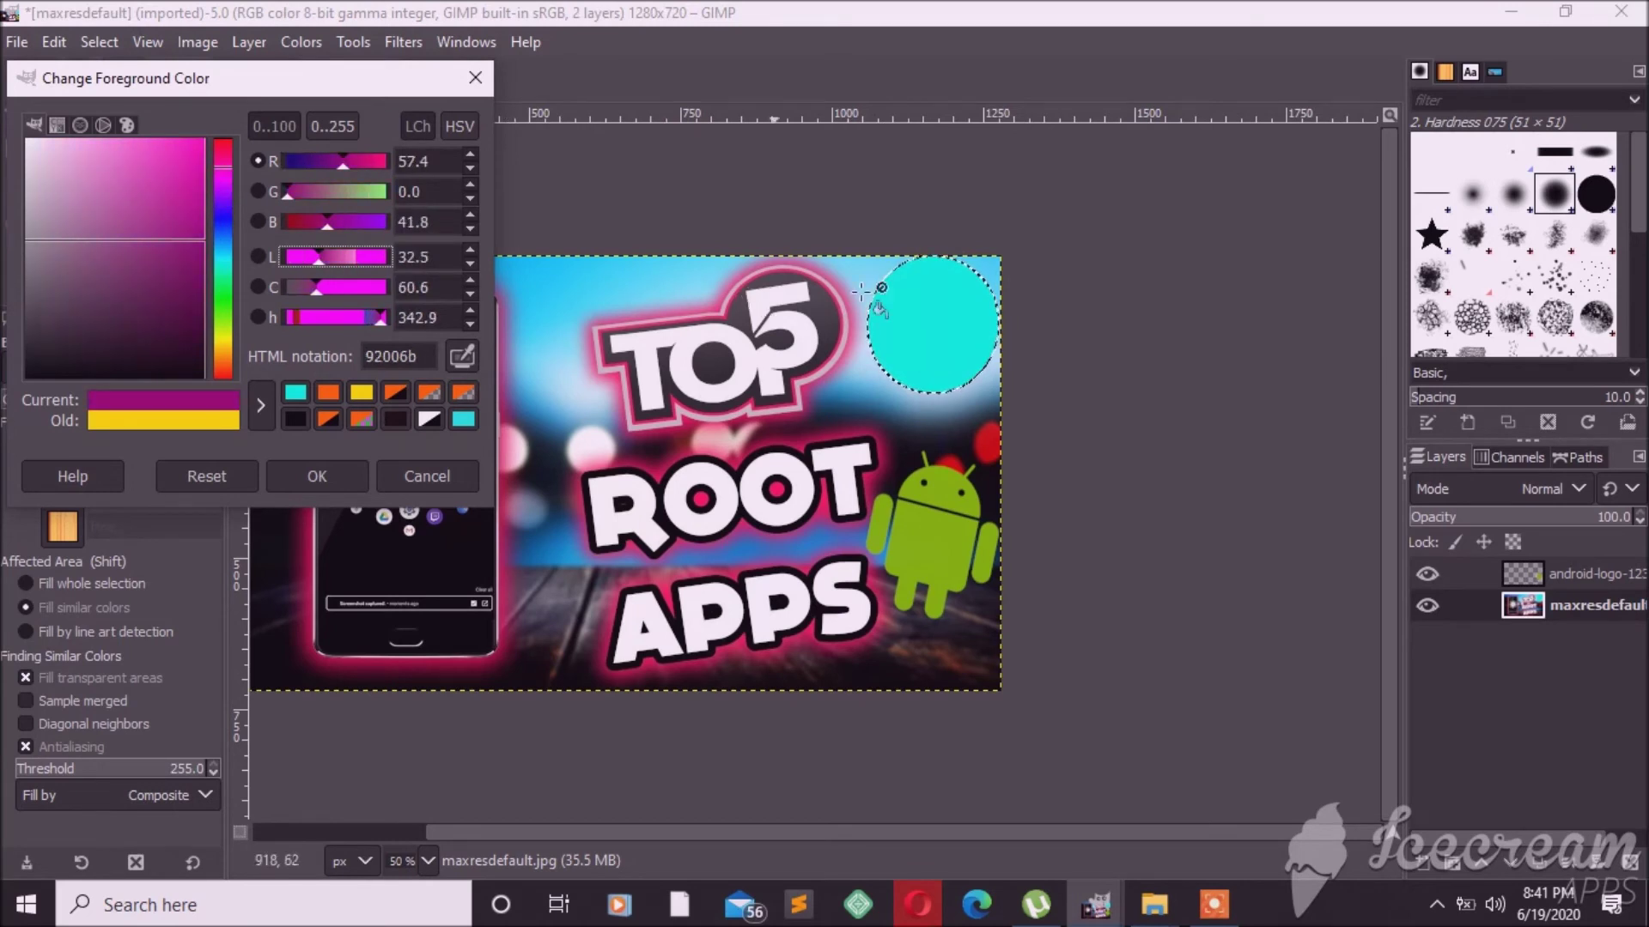
left_click(904, 298)
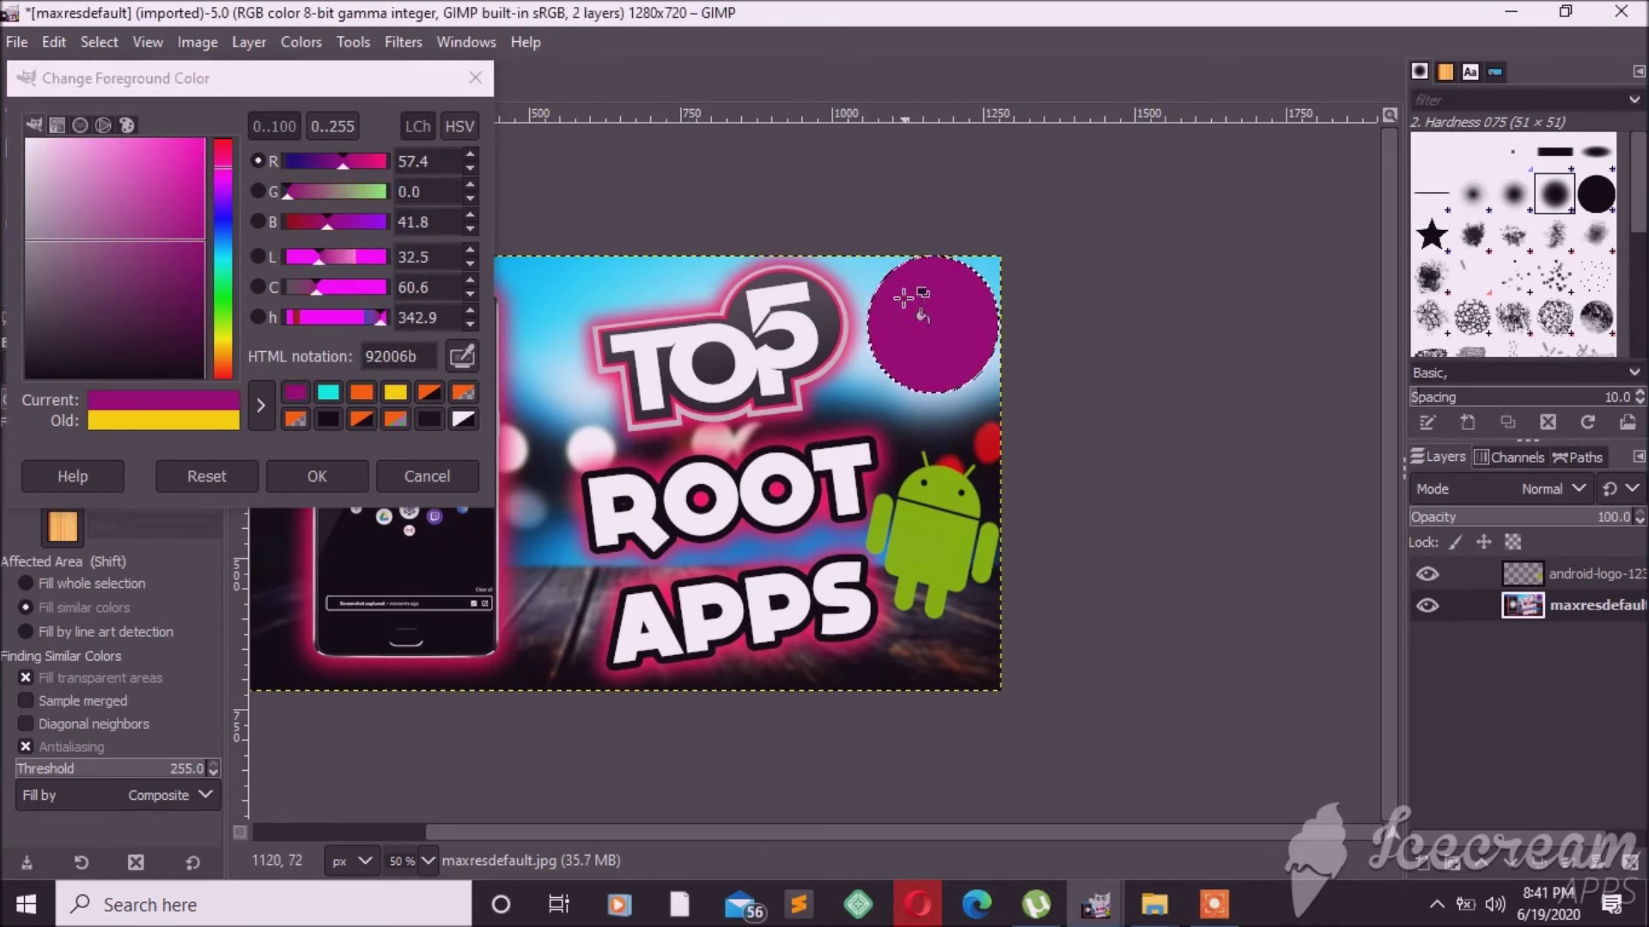
left_click(328, 470)
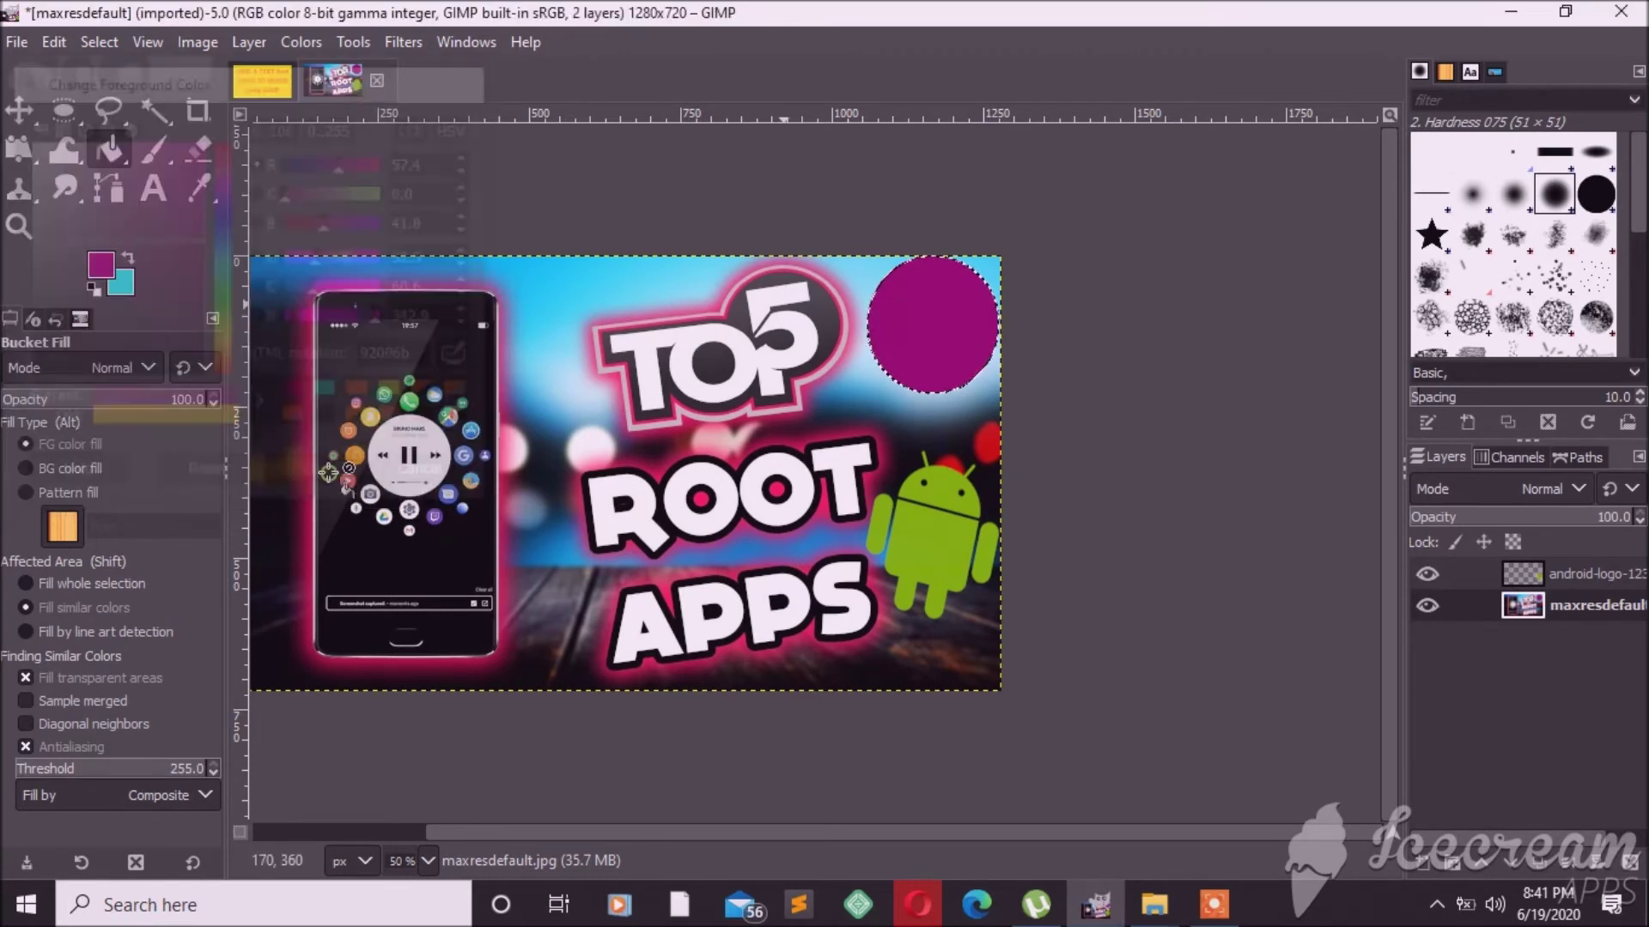
Add the text FREE on the magenta circle and colour it orange
left_click(153, 187)
left_click(876, 318)
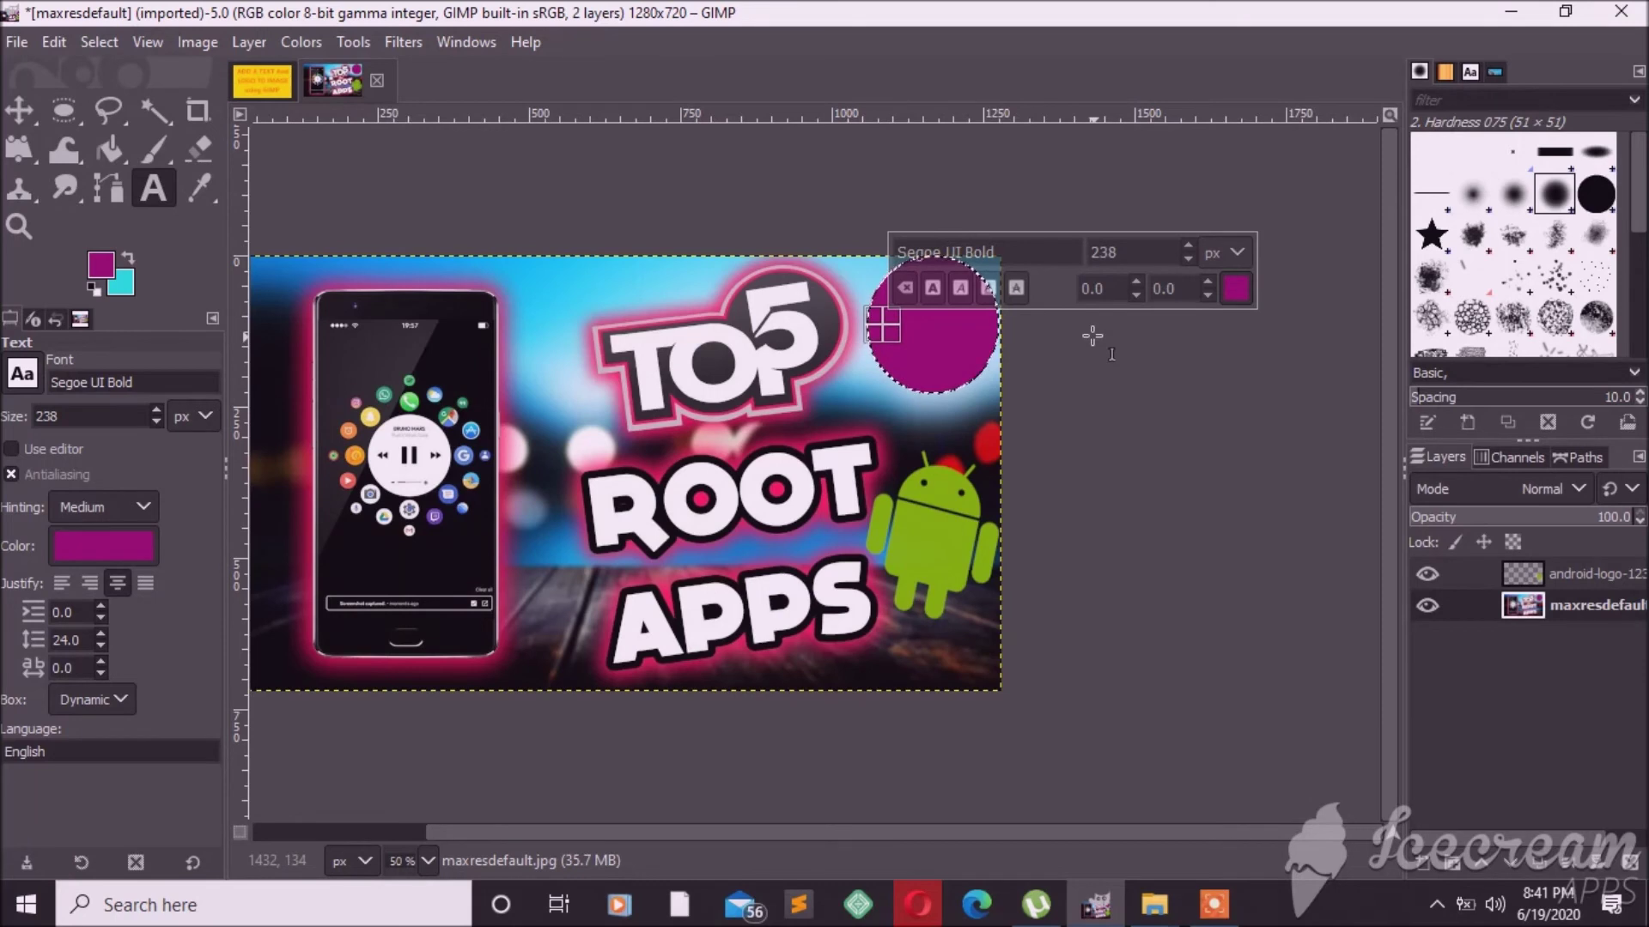
type("FREE")
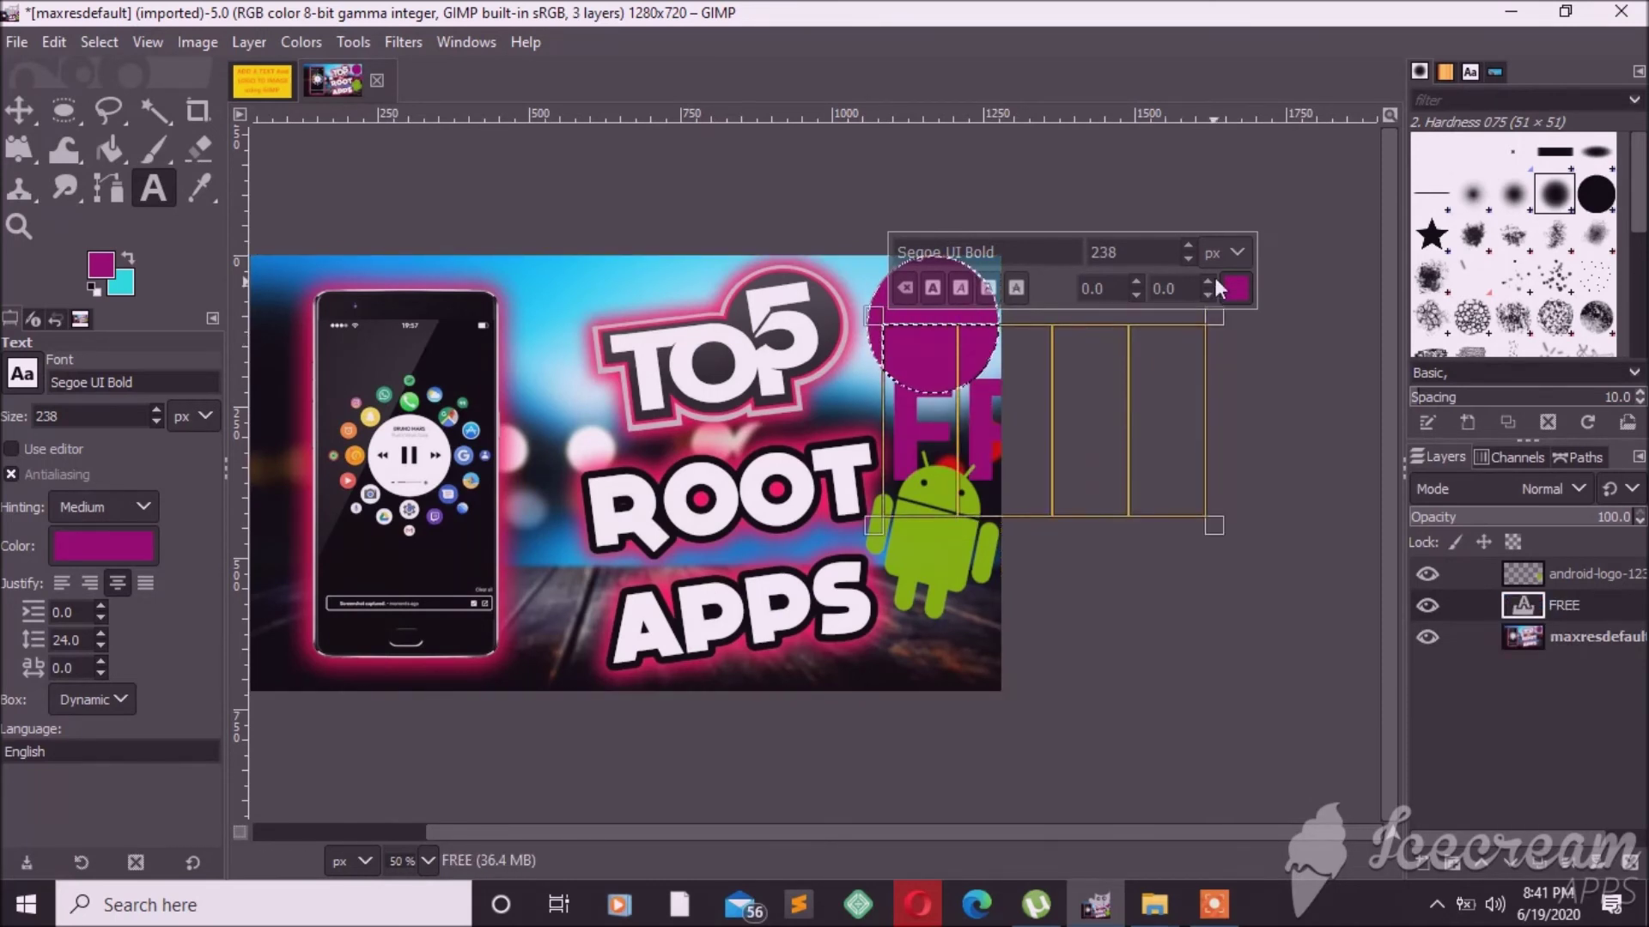
left_click(1190, 260)
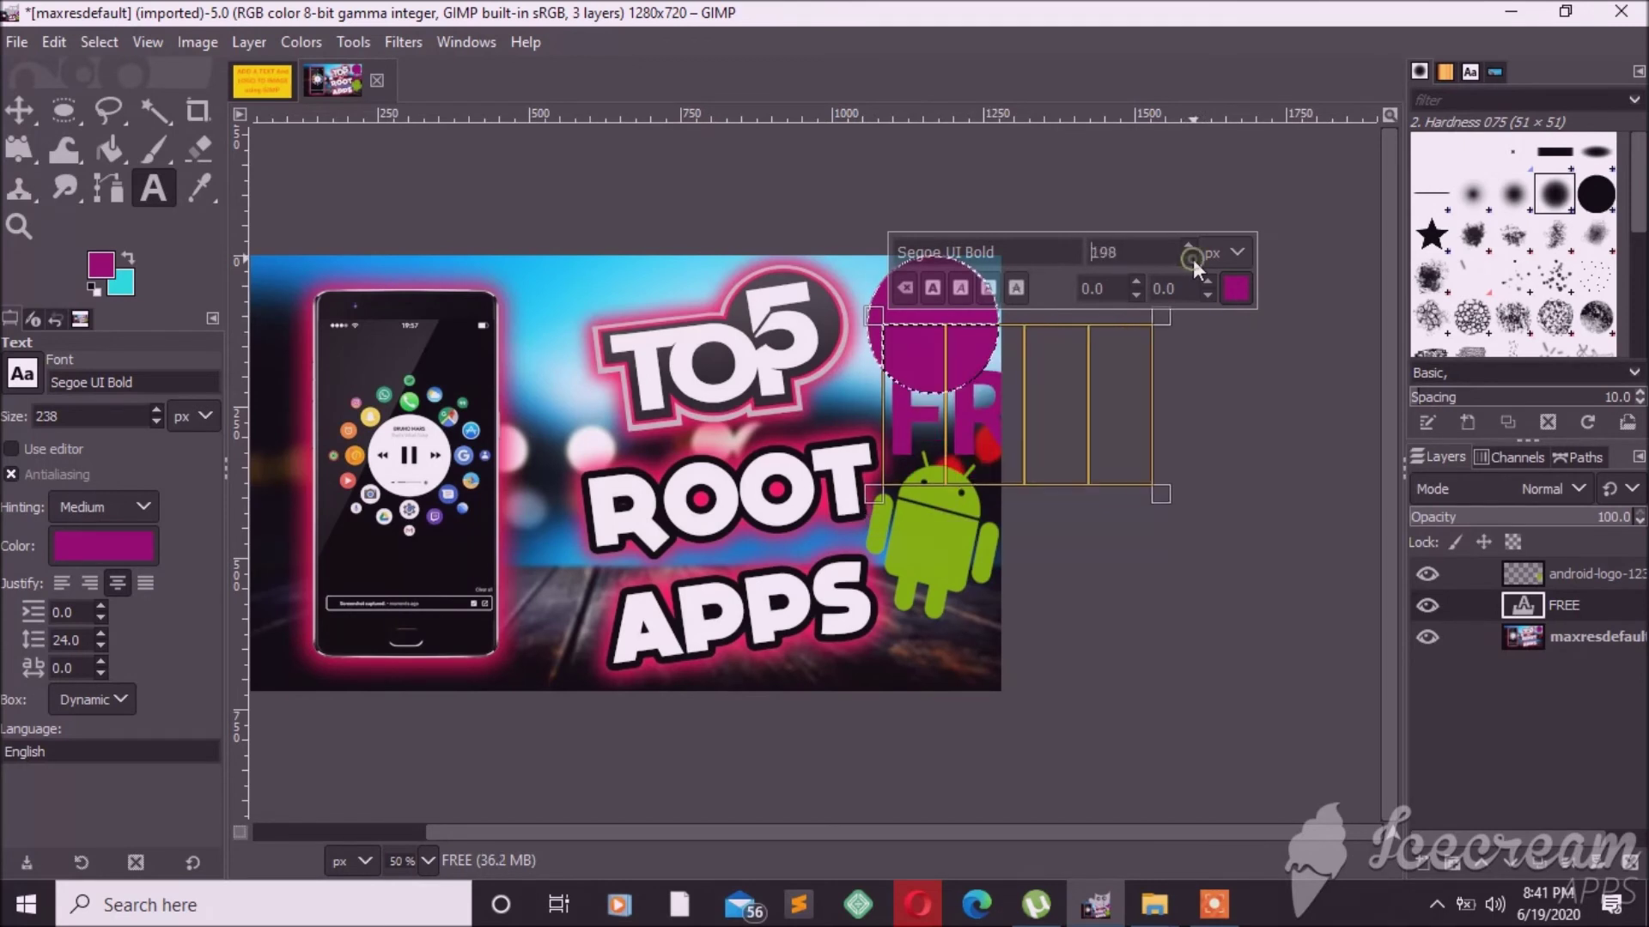
left_click(1235, 291)
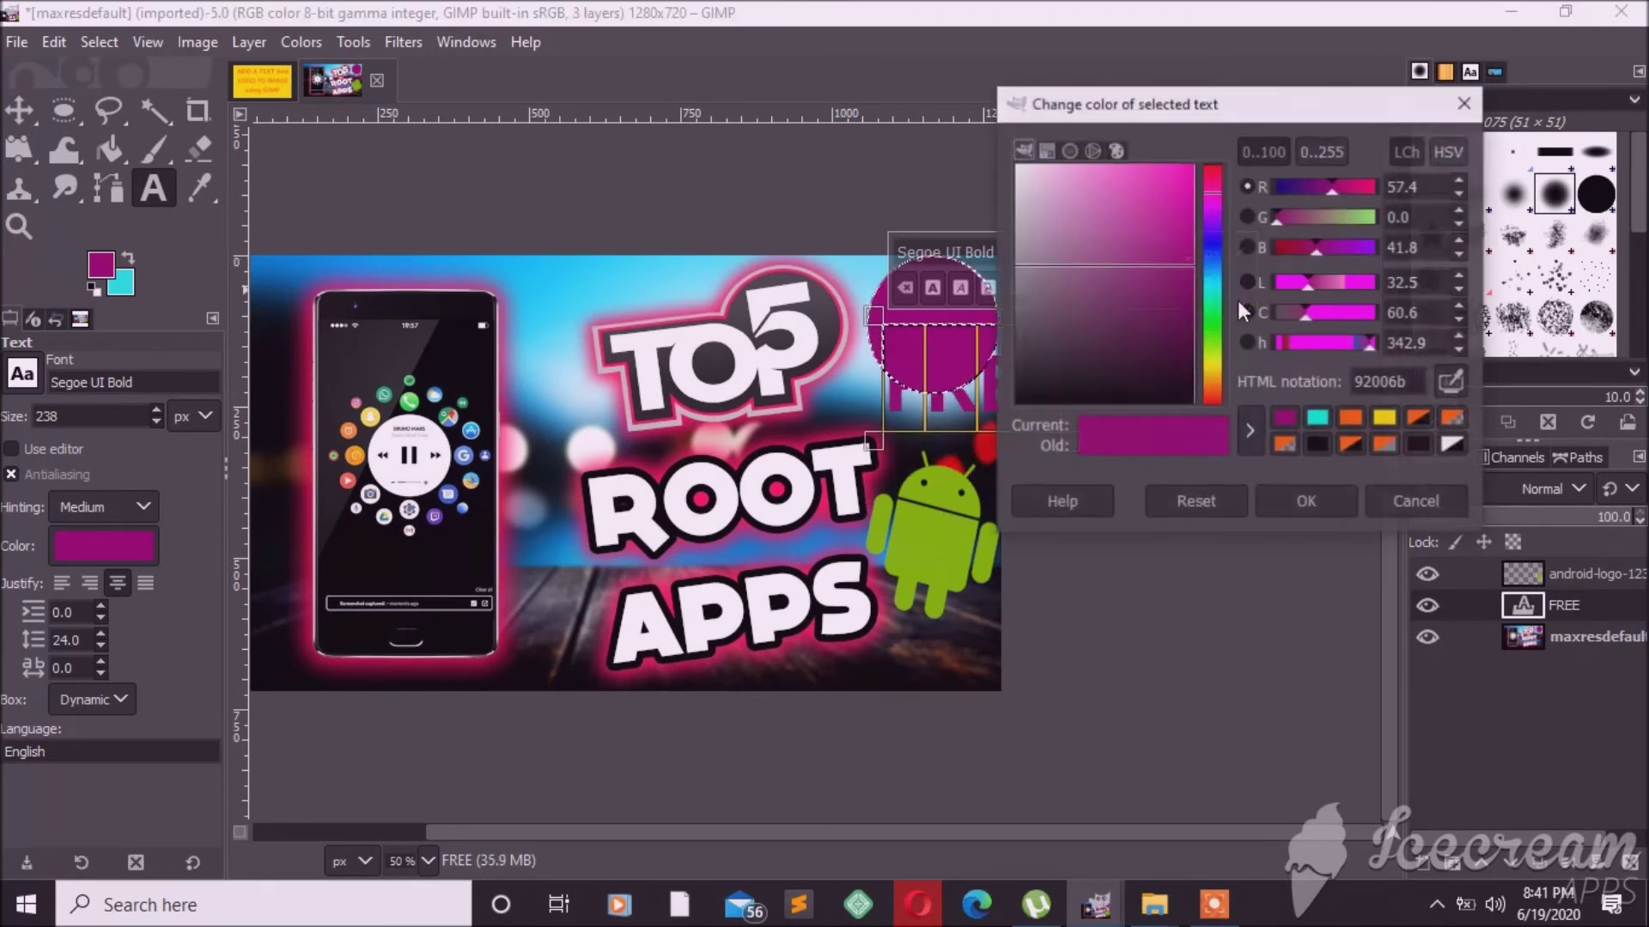
left_click(1348, 421)
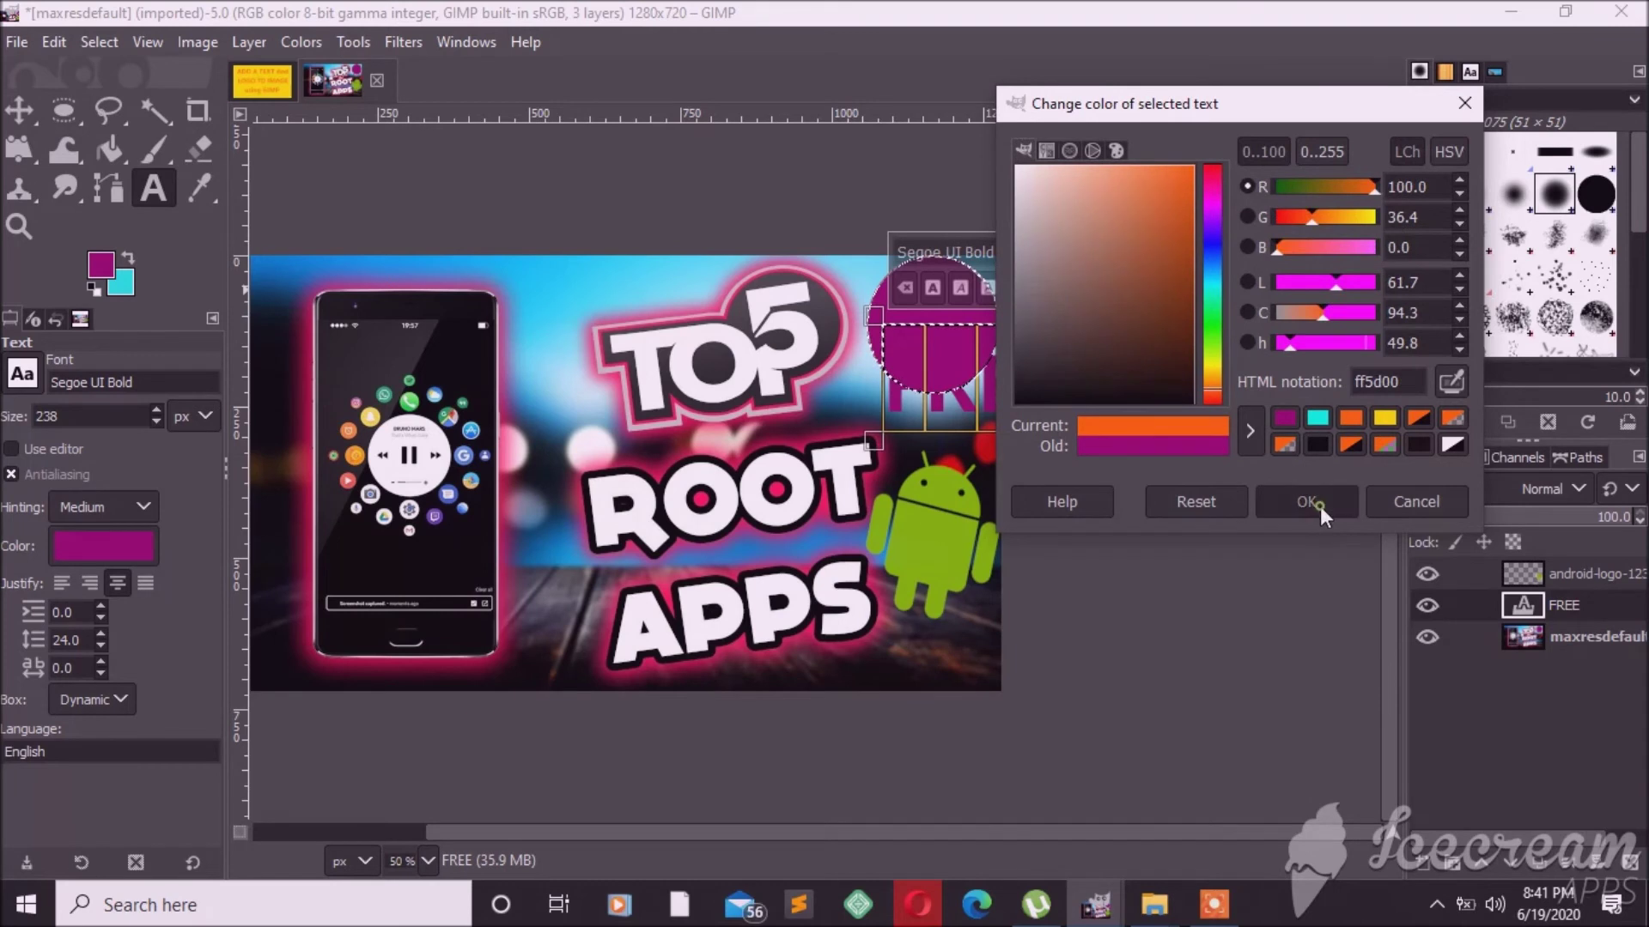
left_click(1314, 505)
Set the FREE text to size 84 and centre it inside the circle
left_click(1193, 260)
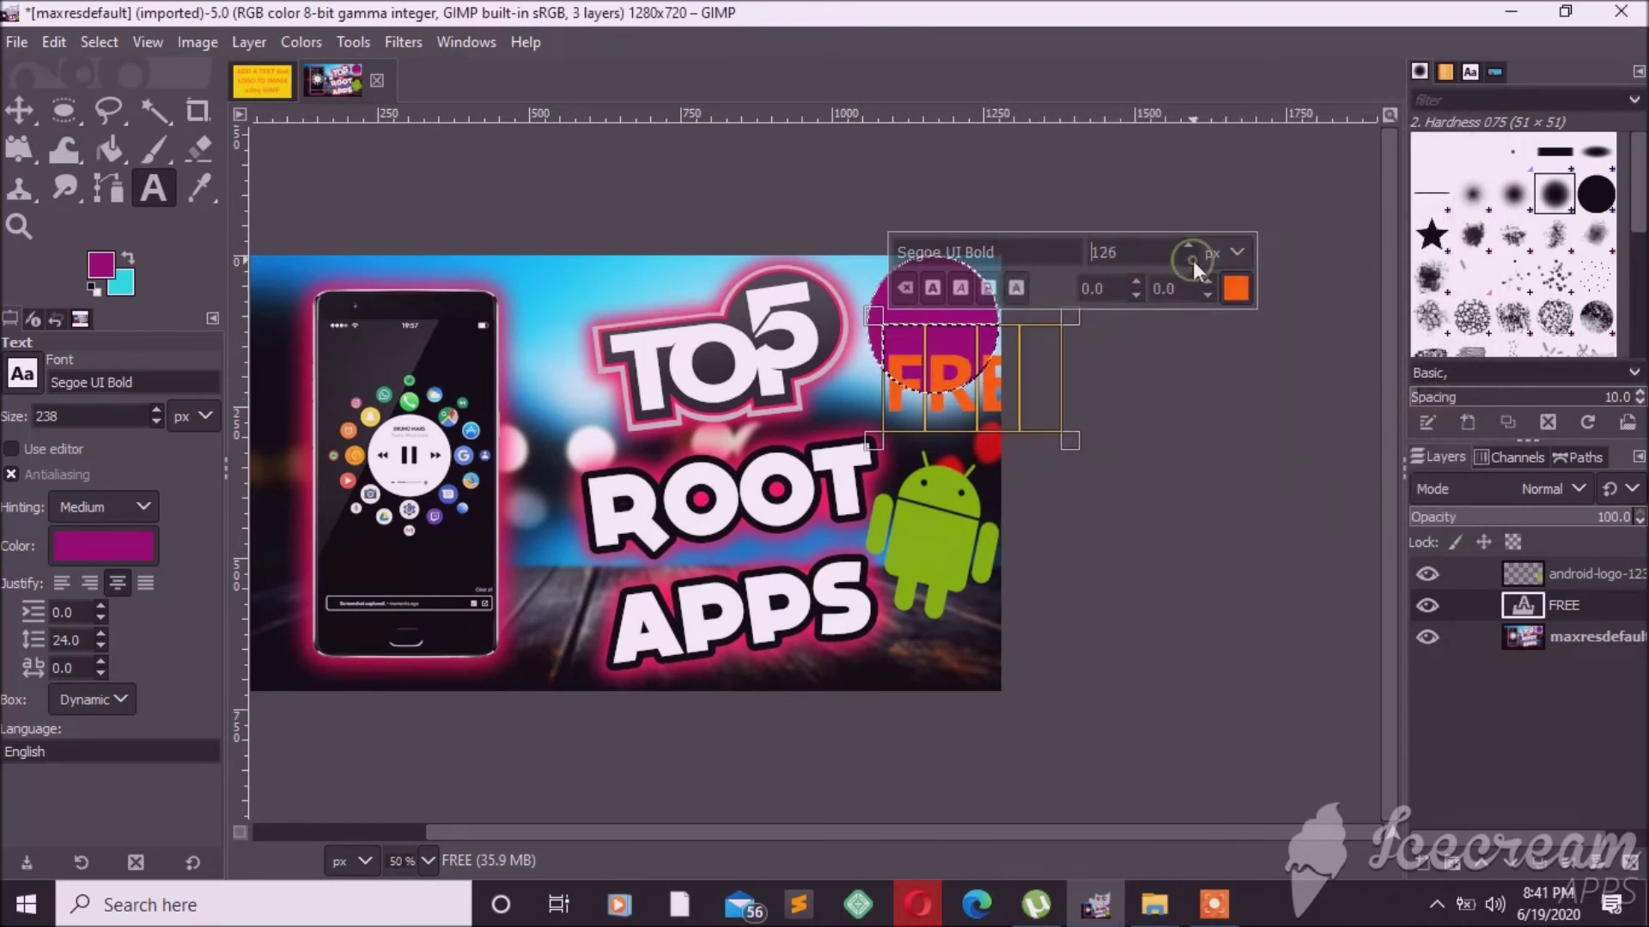
left_click(1193, 260)
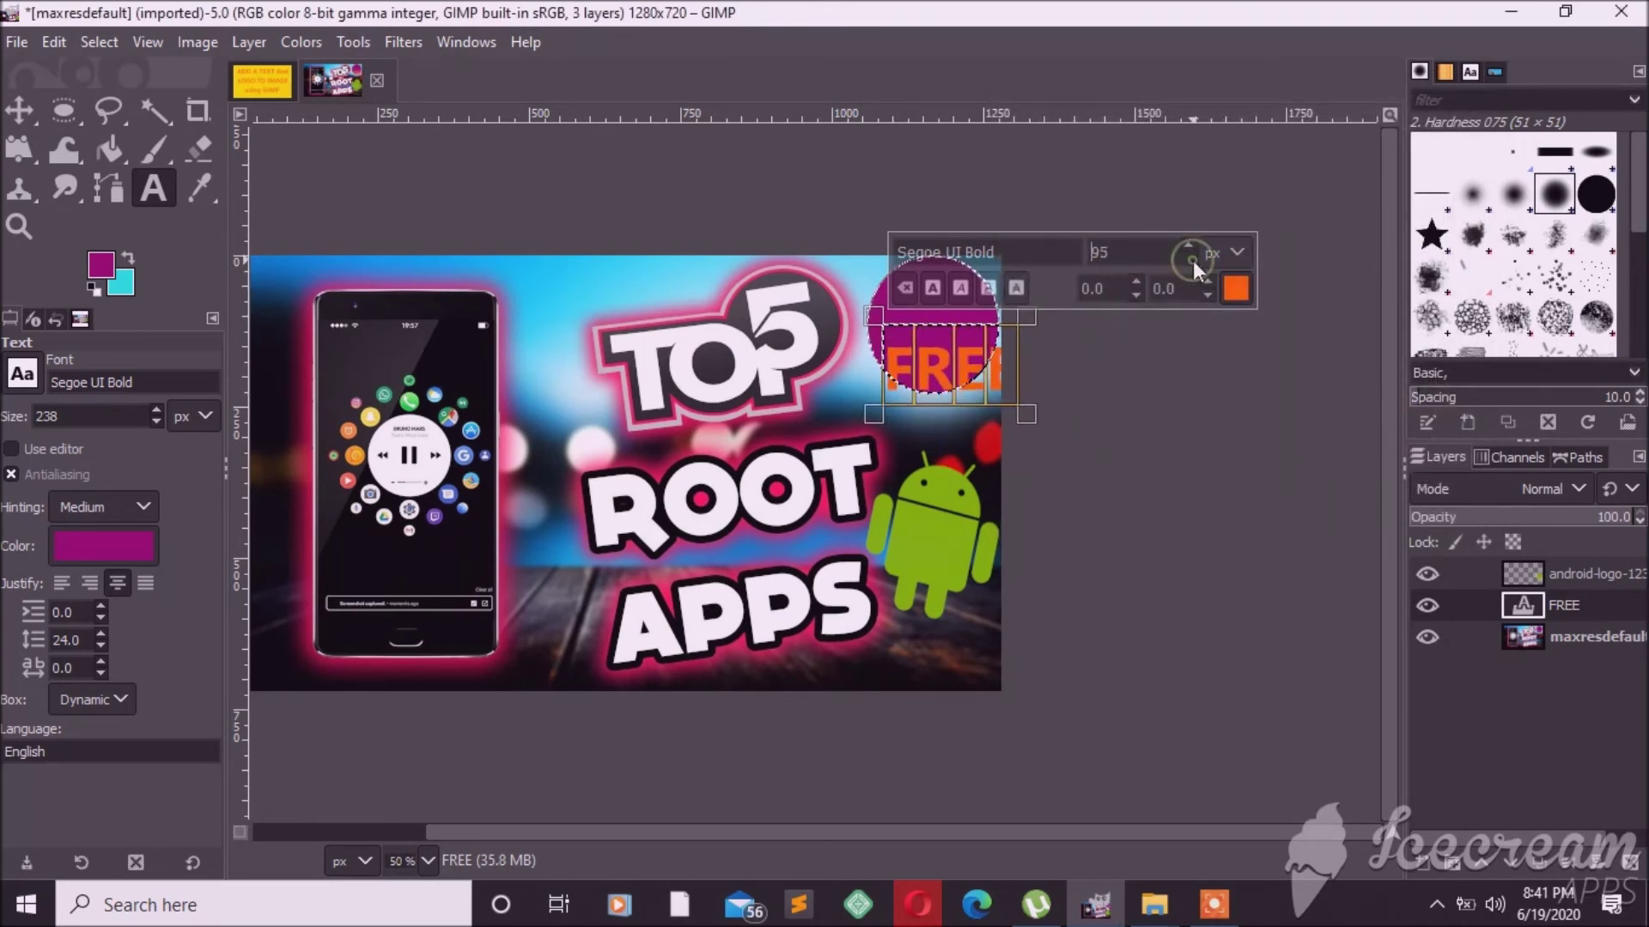
left_click(1188, 245)
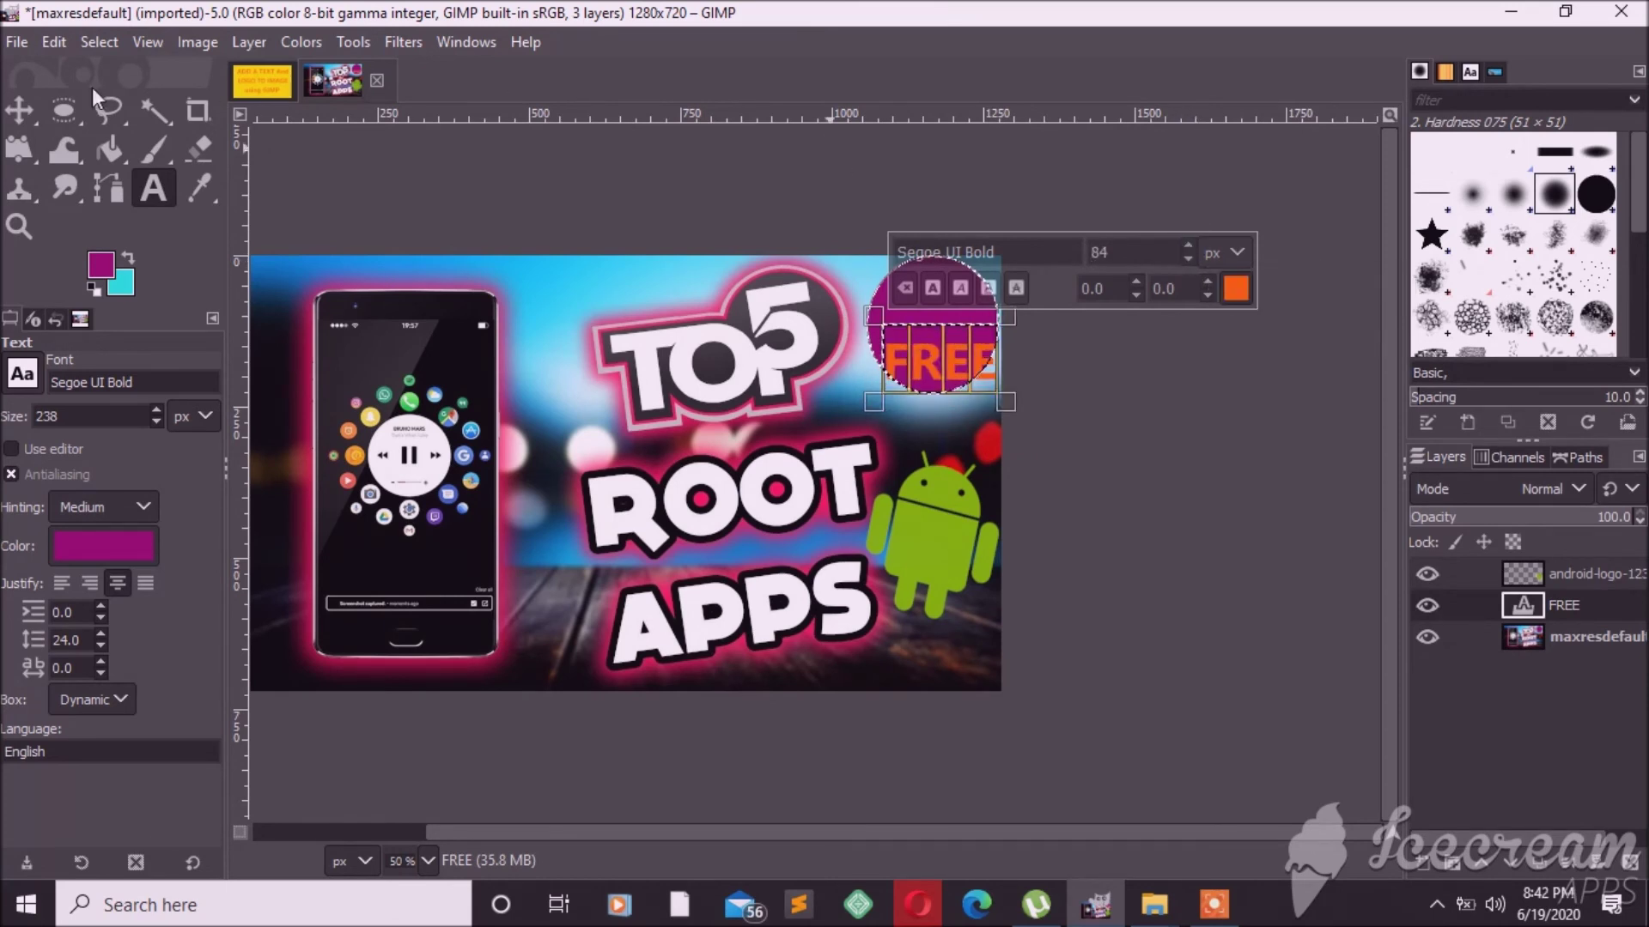
left_click(19, 110)
left_click_drag(954, 375, 951, 344)
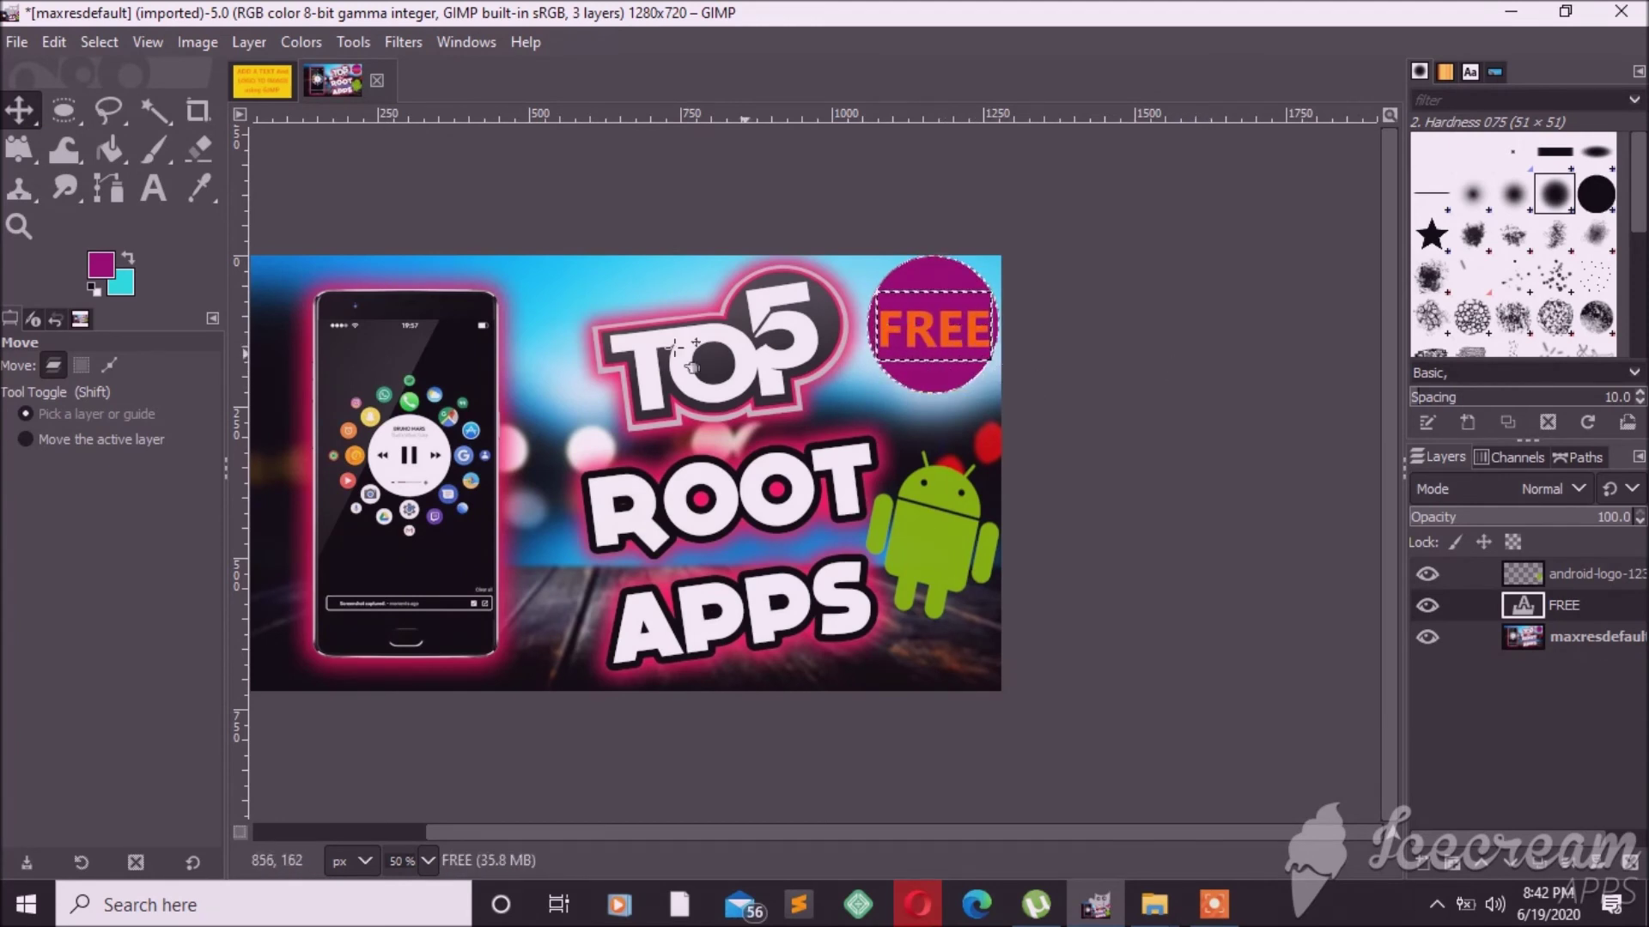
left_click(153, 187)
Restyle the FREE text as Palatino Linotype Bold at size 76
left_click(948, 335)
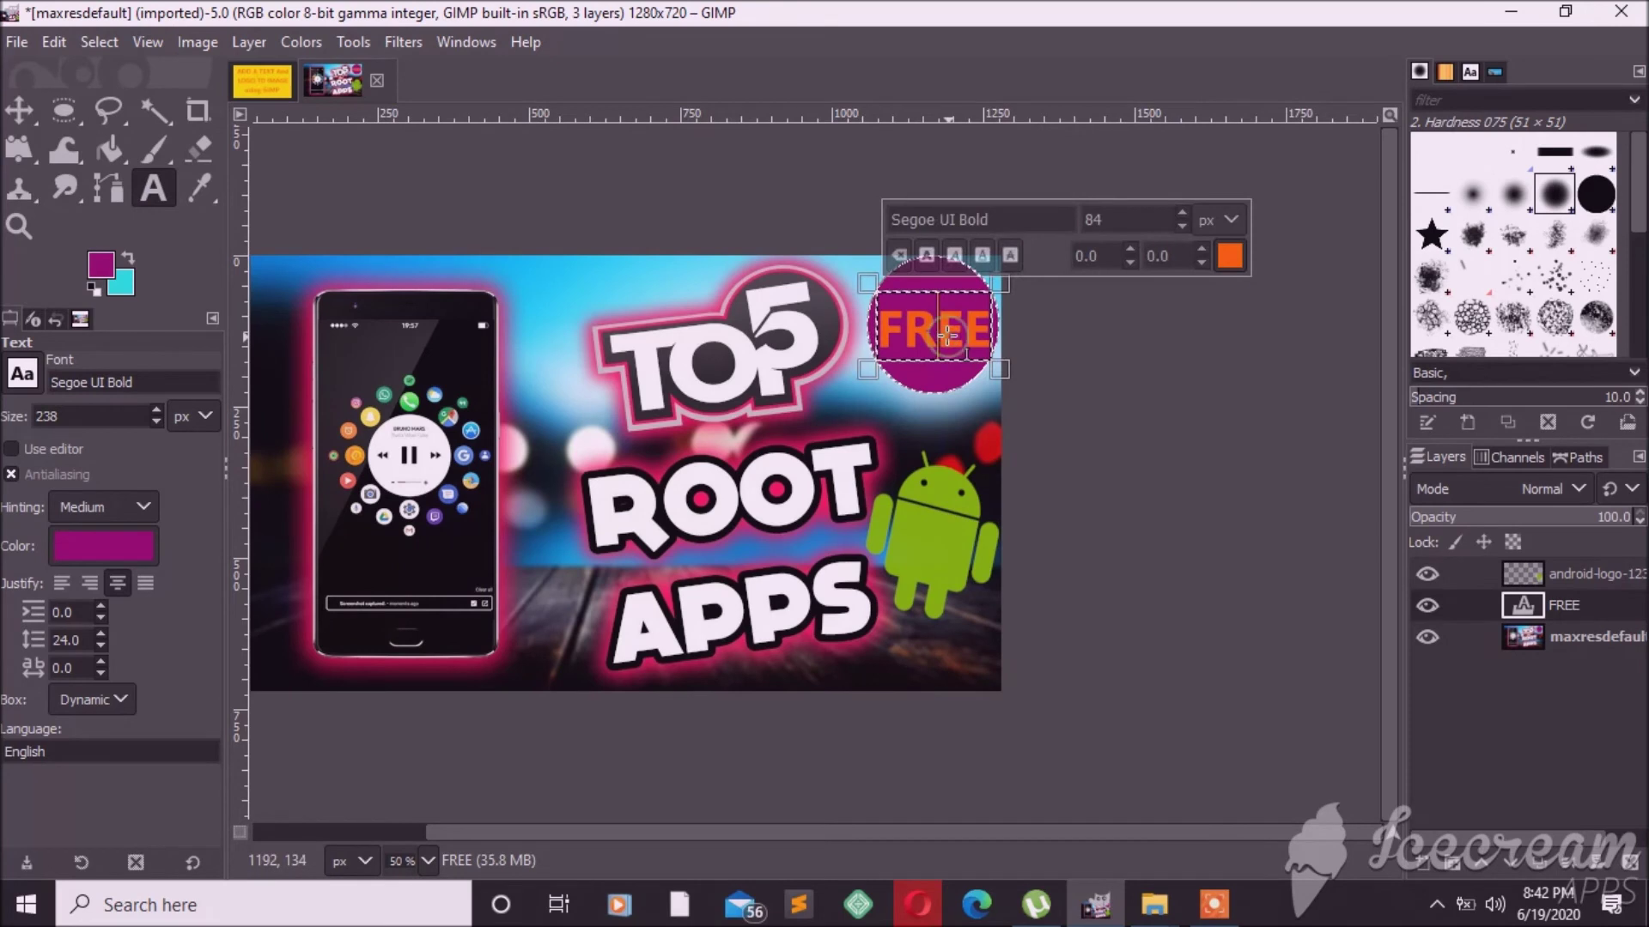
triple_click(947, 335)
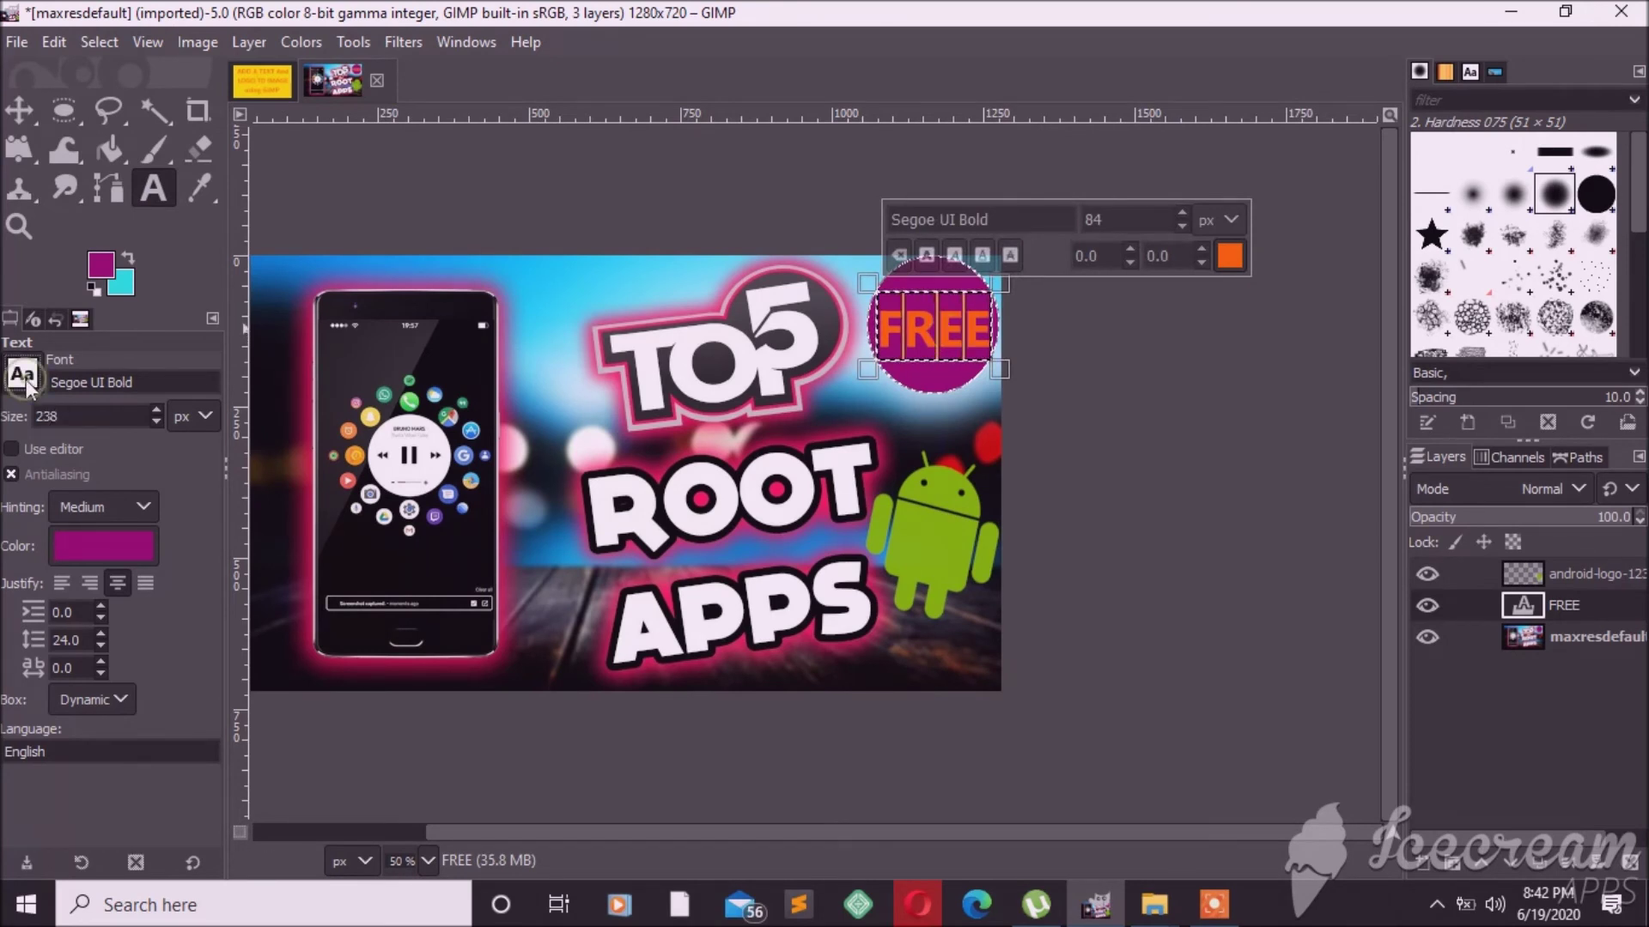
left_click(26, 380)
scroll(104, 481, "up", 2)
scroll(105, 486, "up", 1)
scroll(105, 486, "up", 1)
scroll(105, 486, "up", 1)
scroll(105, 486, "up", 1)
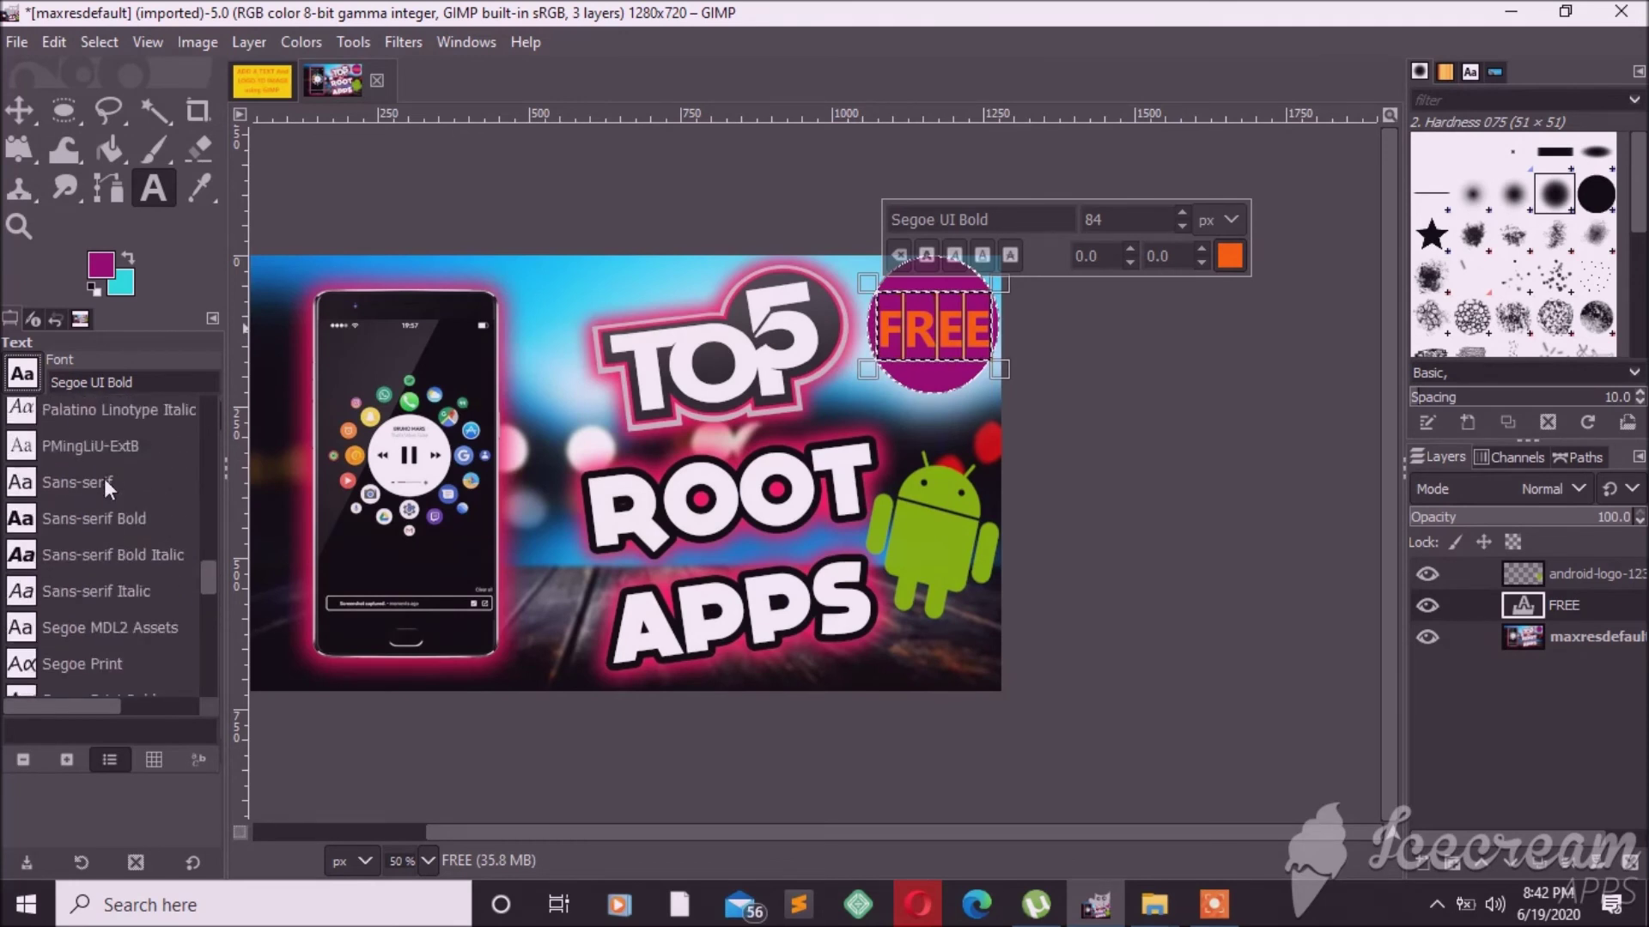
scroll(105, 481, "up", 1)
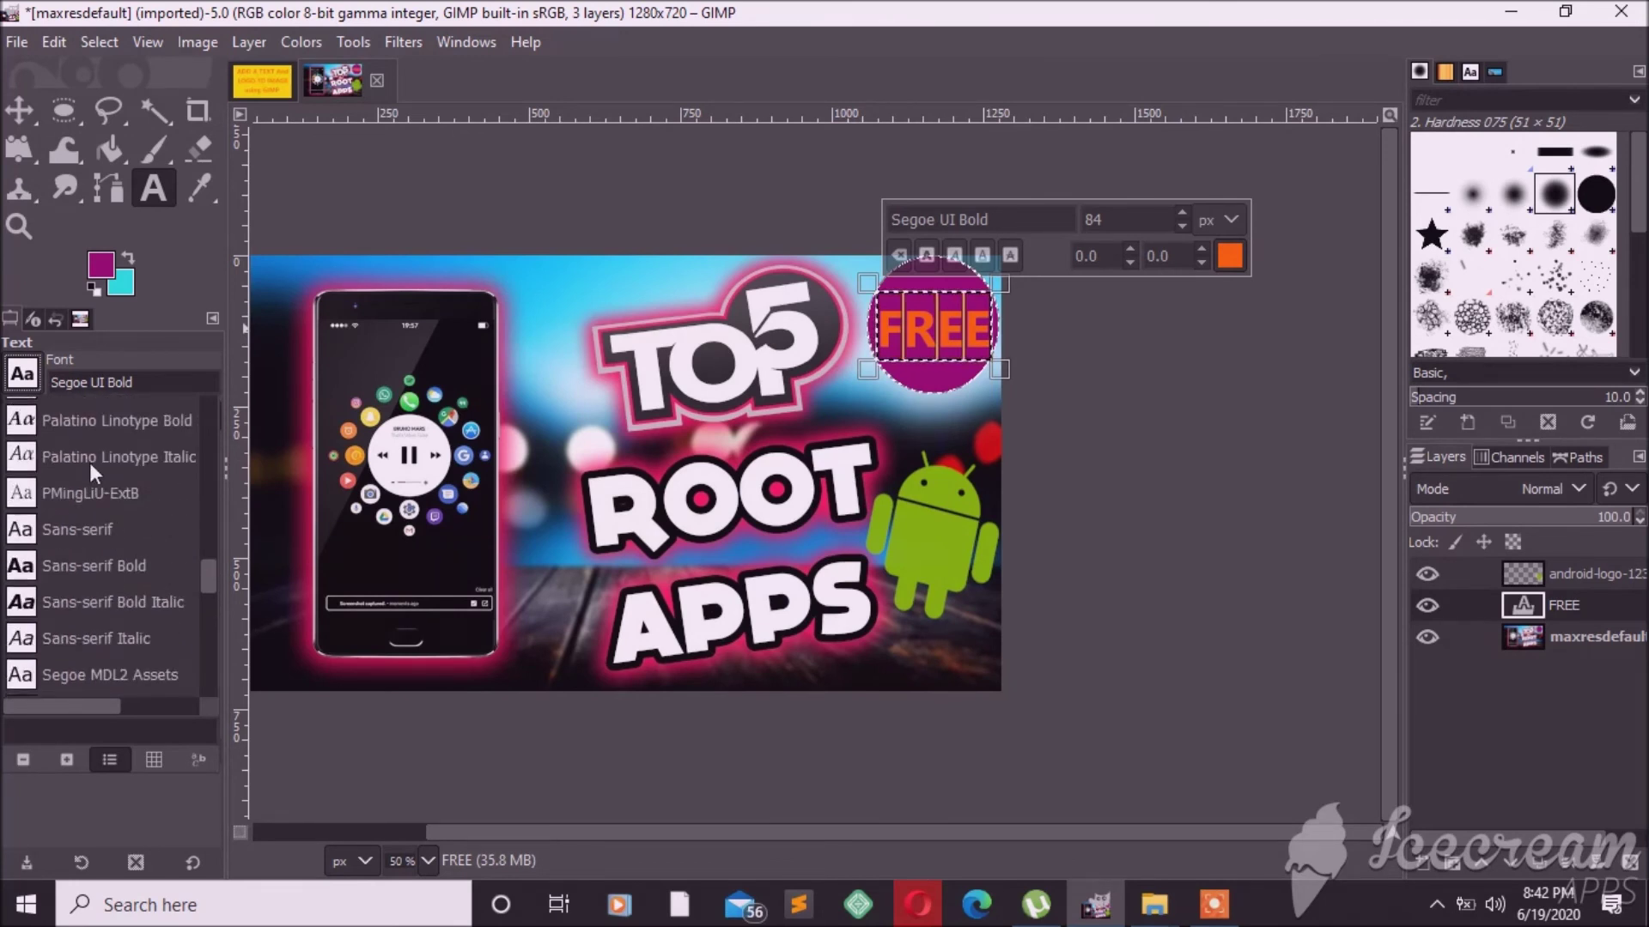
scroll(90, 464, "up", 1)
scroll(90, 464, "up", 1)
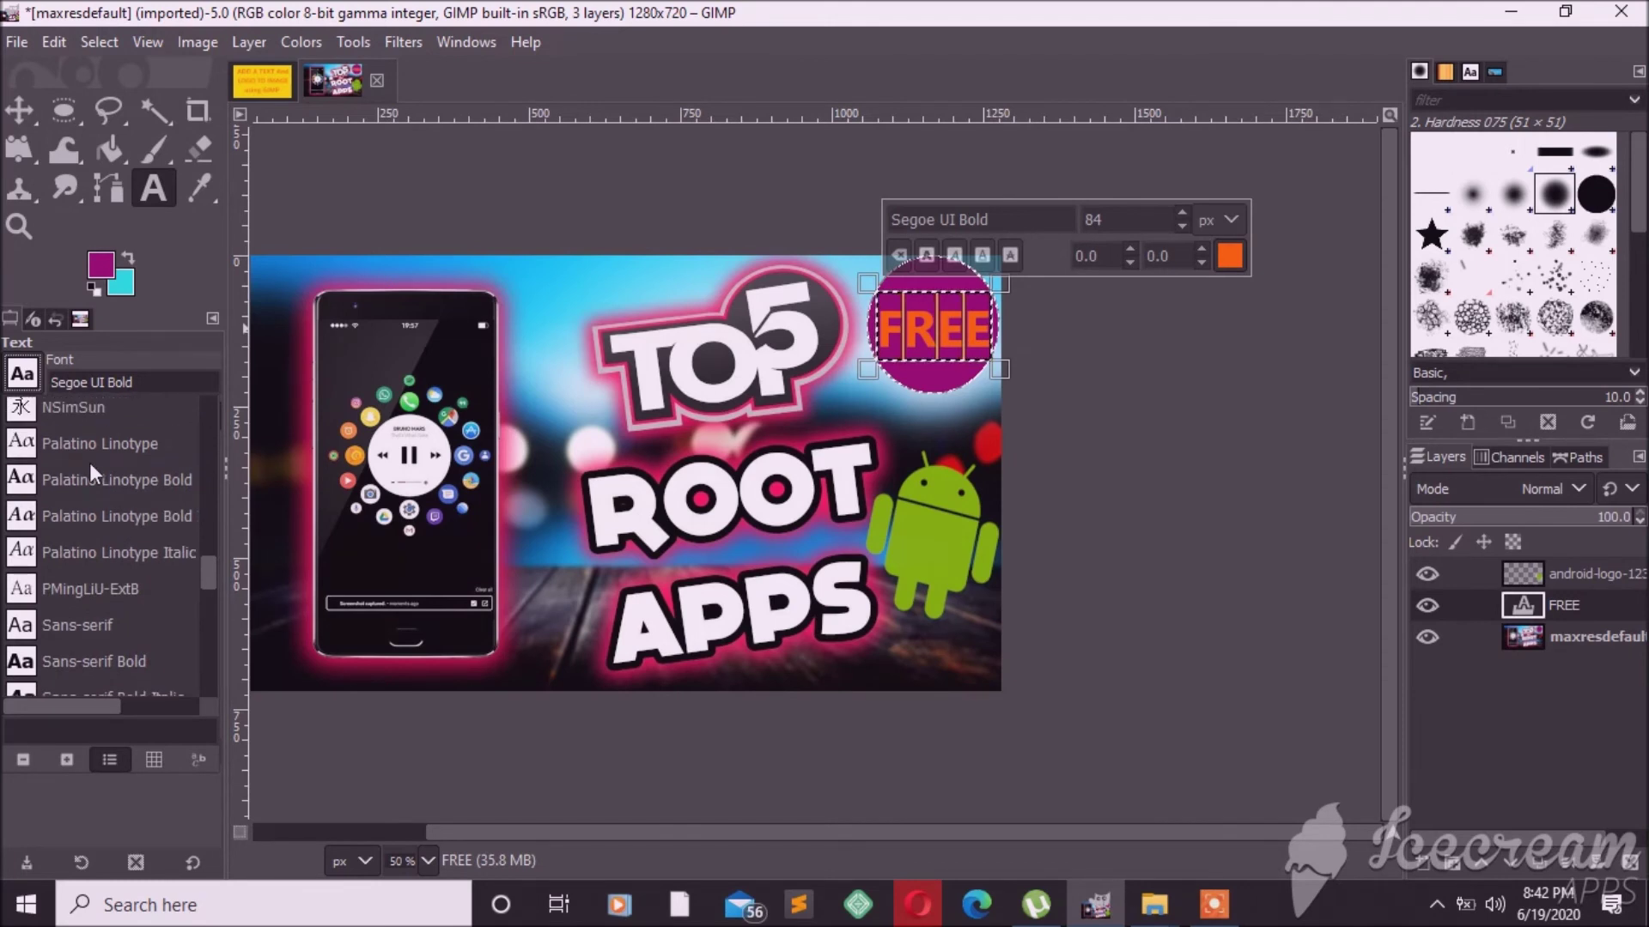
left_click(90, 479)
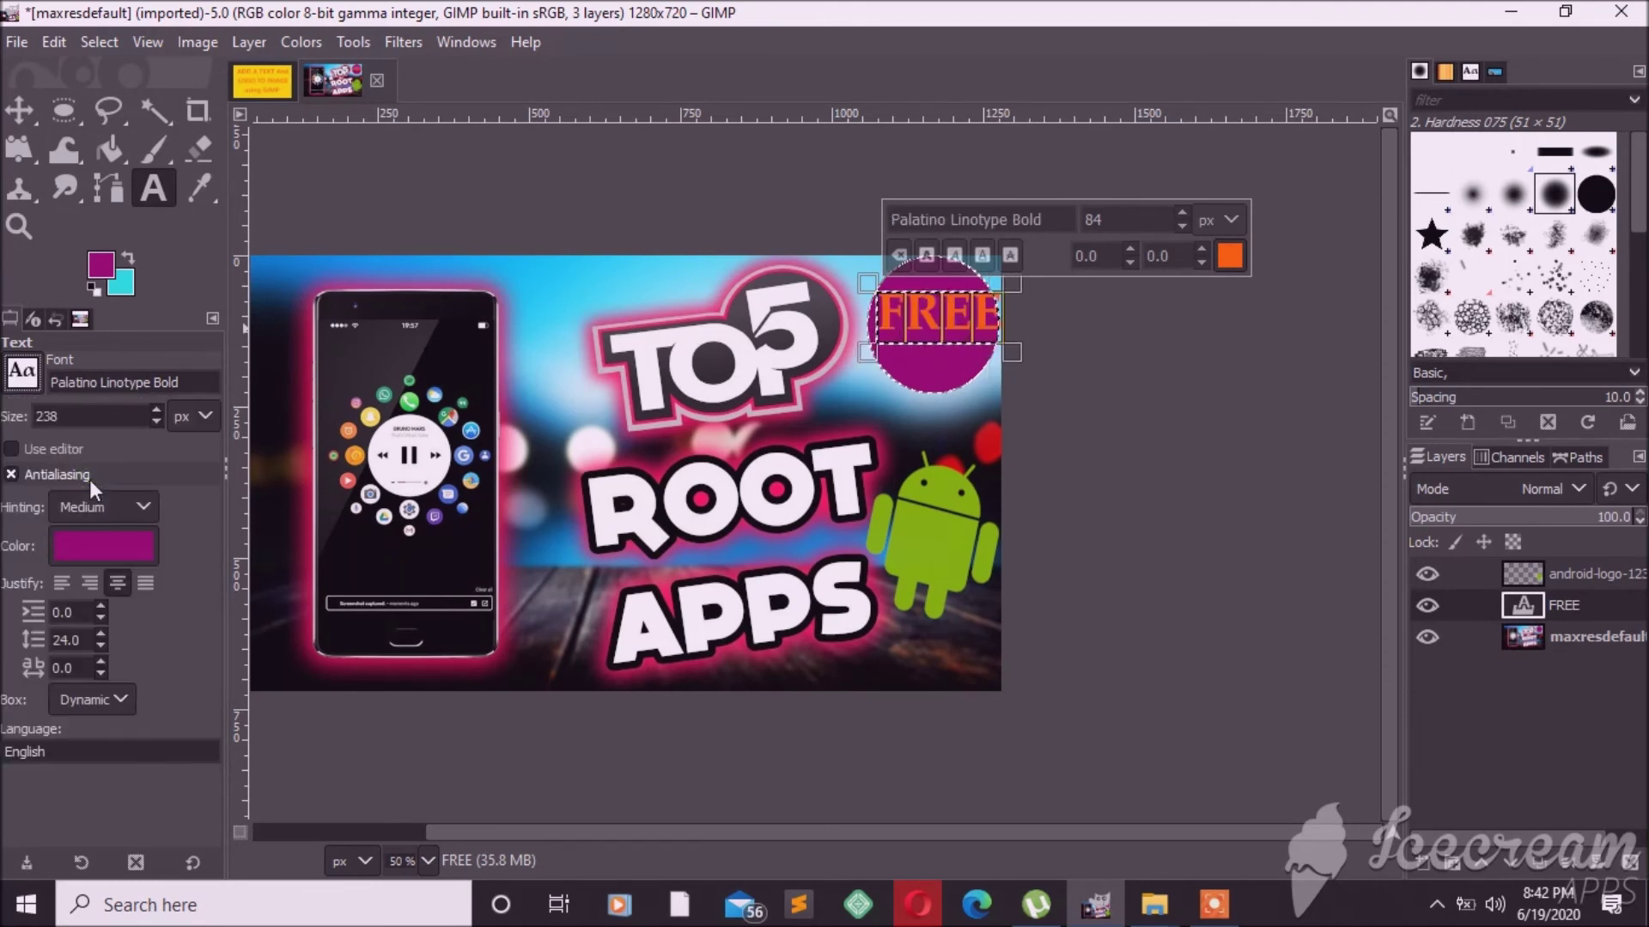
left_click(1182, 223)
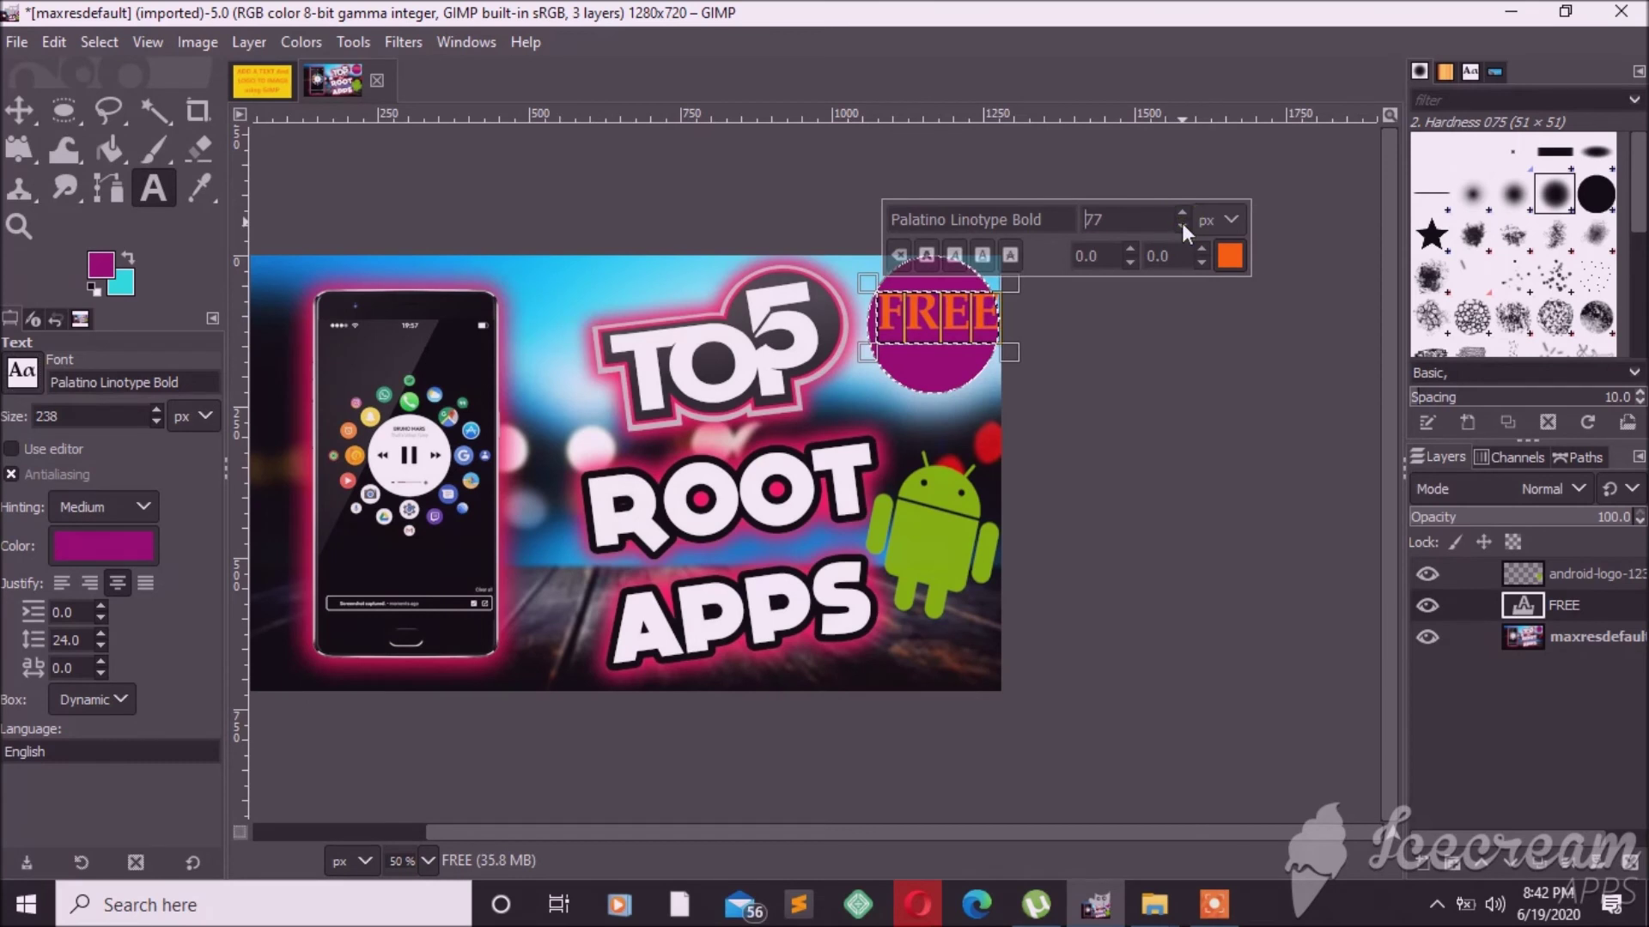
Move the FREE text down and right to re-centre it in the magenta circle
left_click(19, 112)
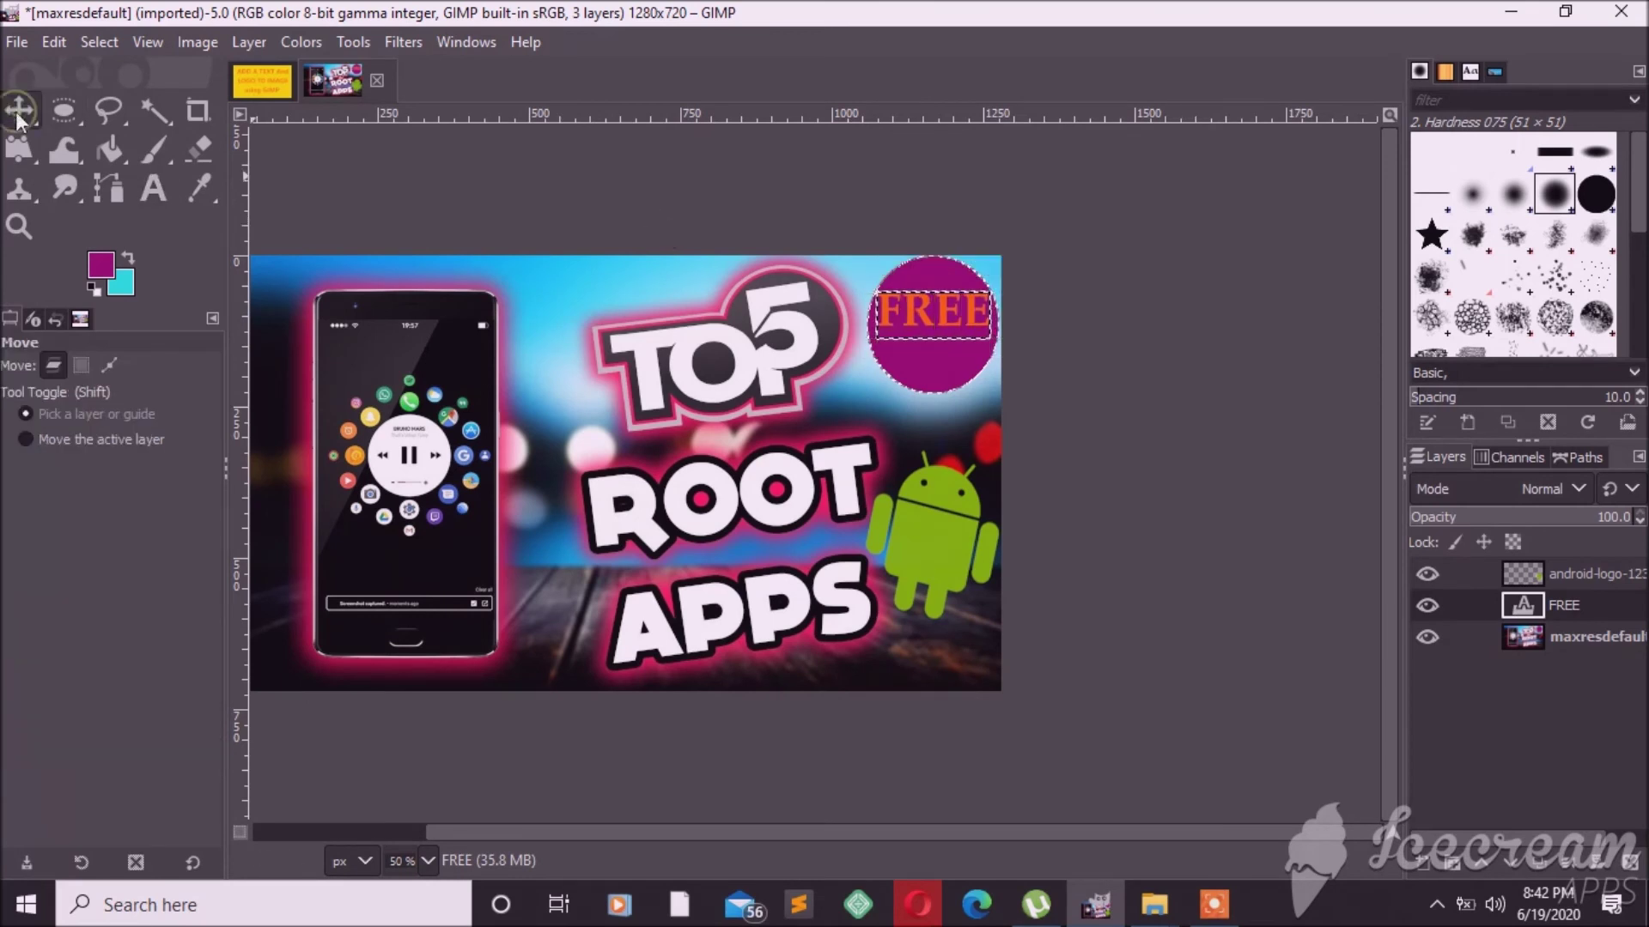
left_click(930, 303)
left_click_drag(930, 303, 930, 306)
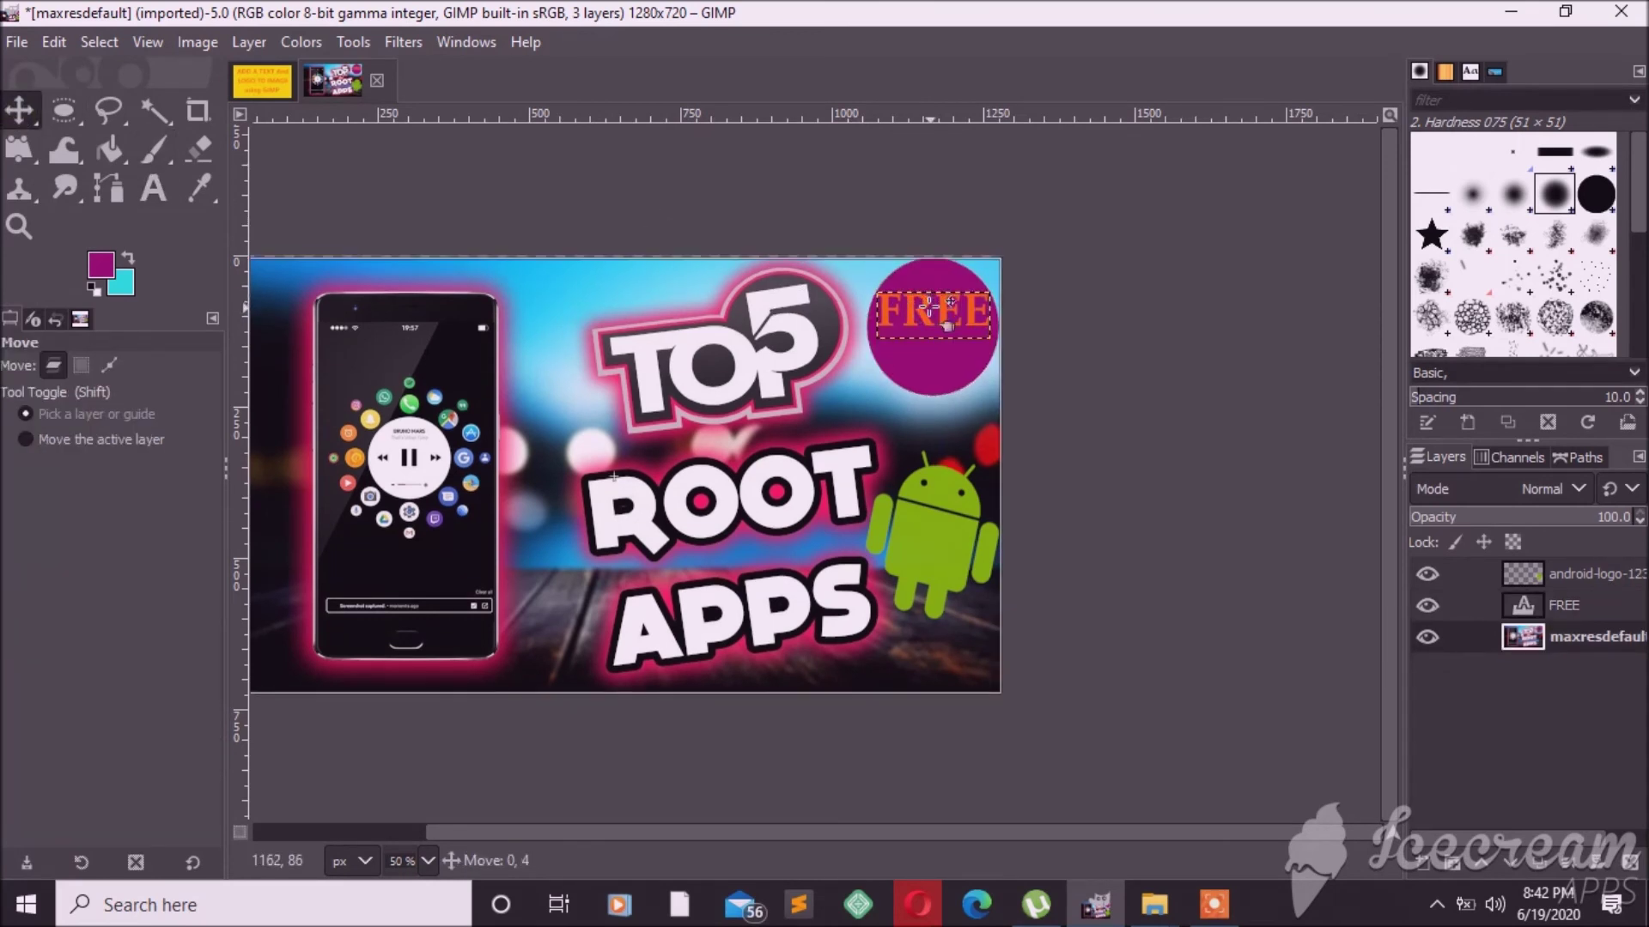
left_click_drag(930, 306, 937, 332)
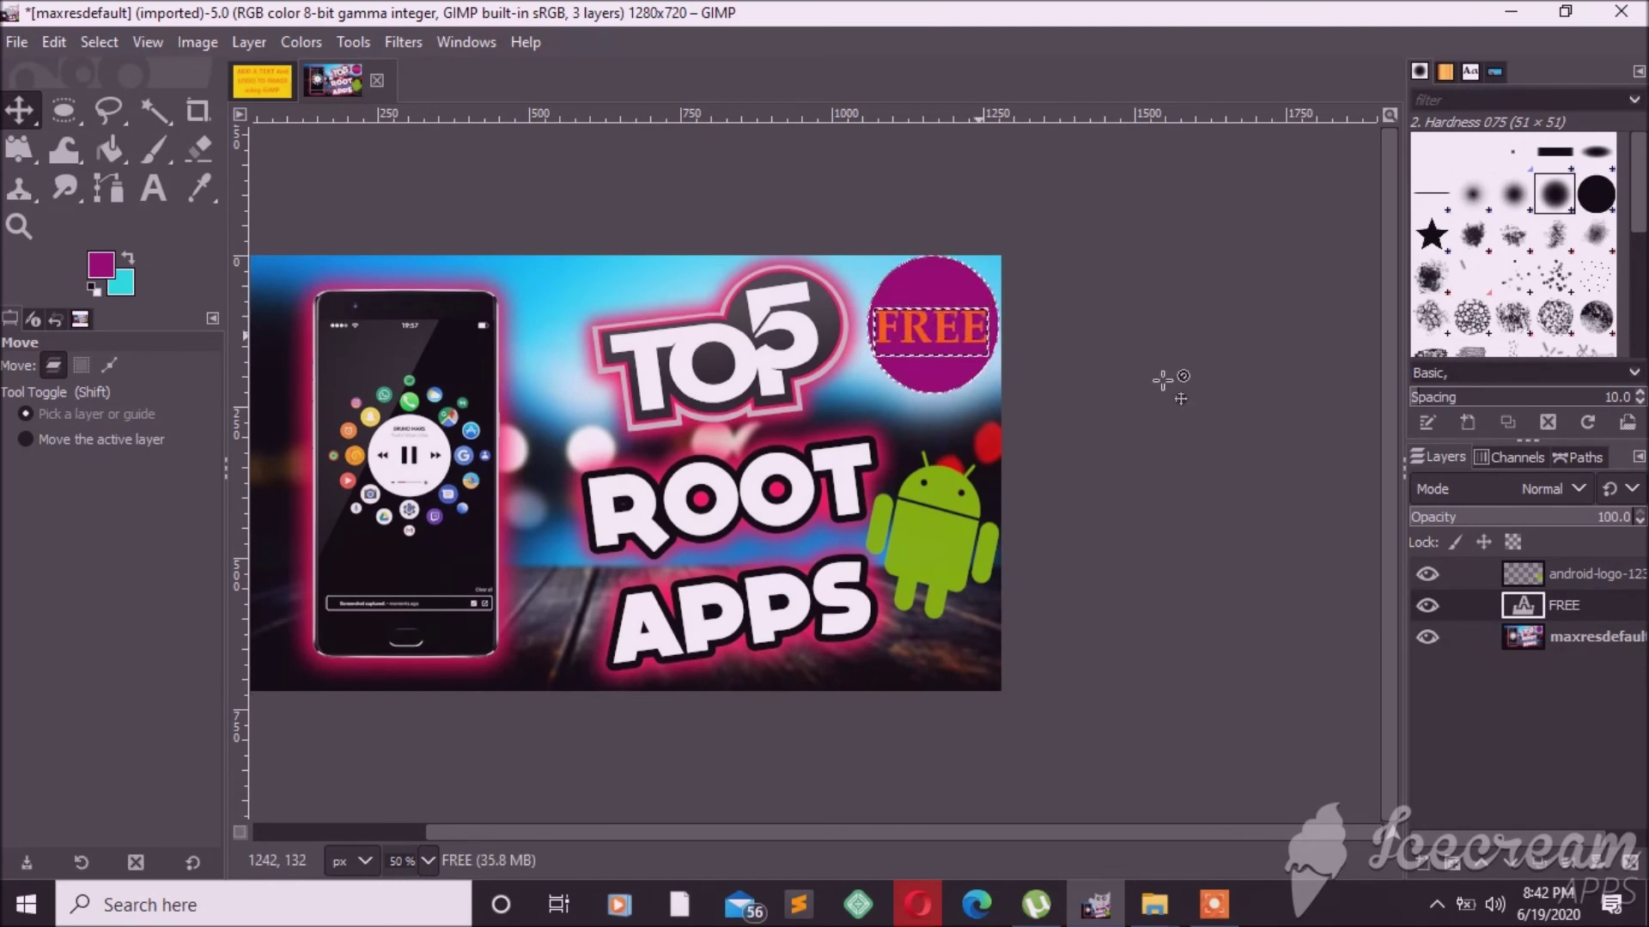
left_click(1573, 640)
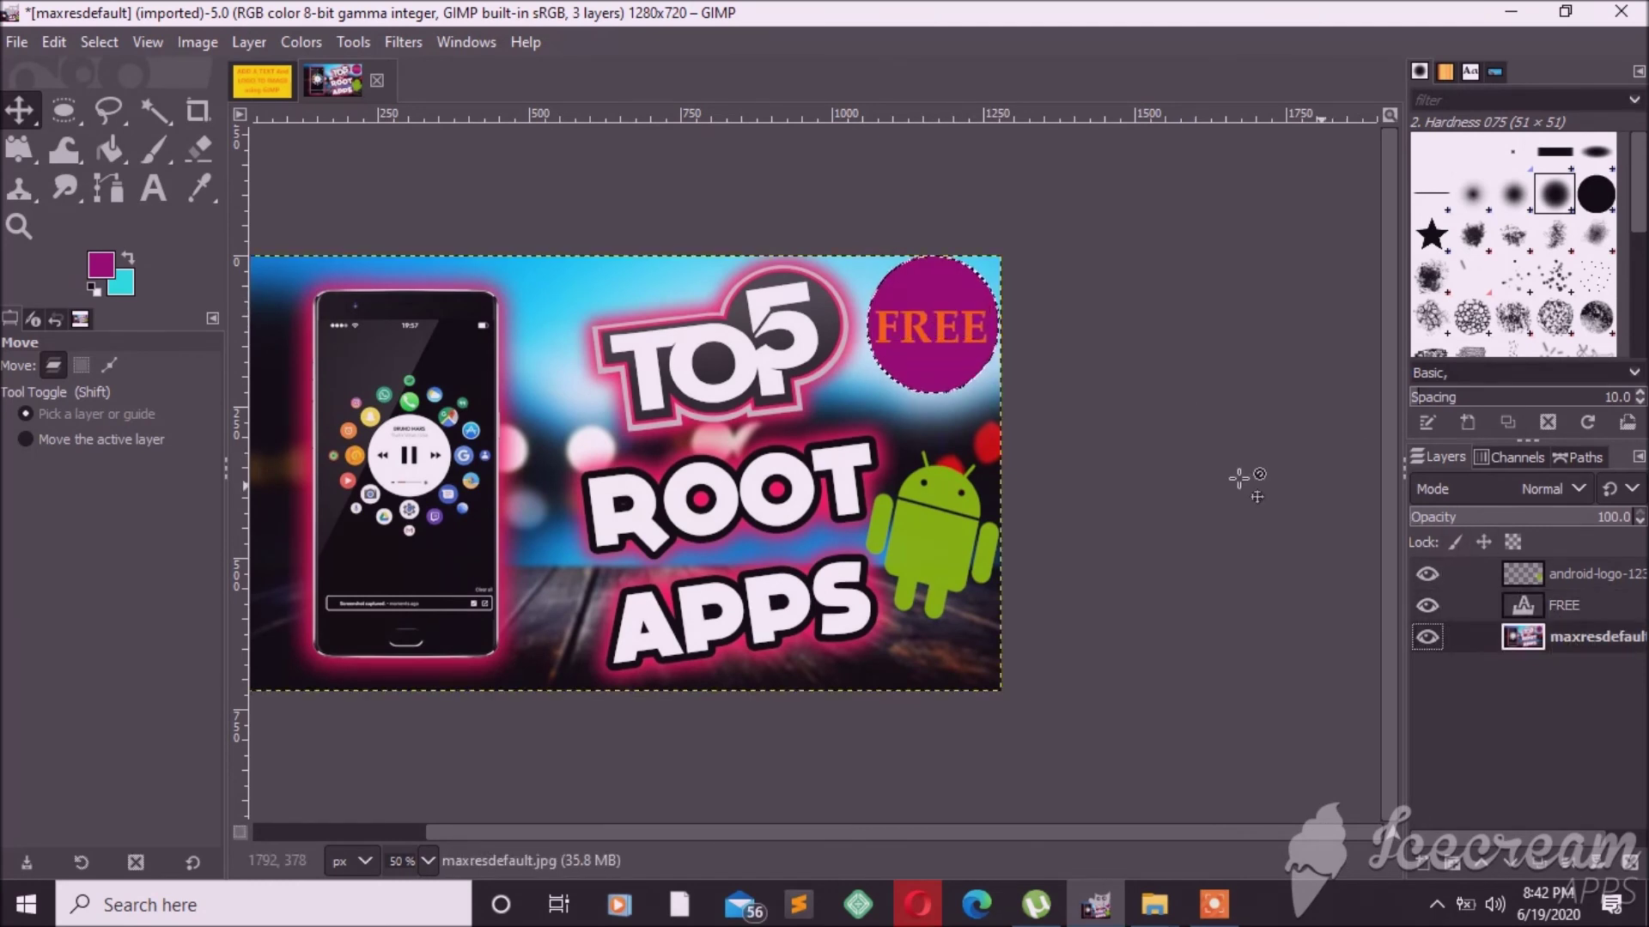
scroll(1219, 474, "down", 1)
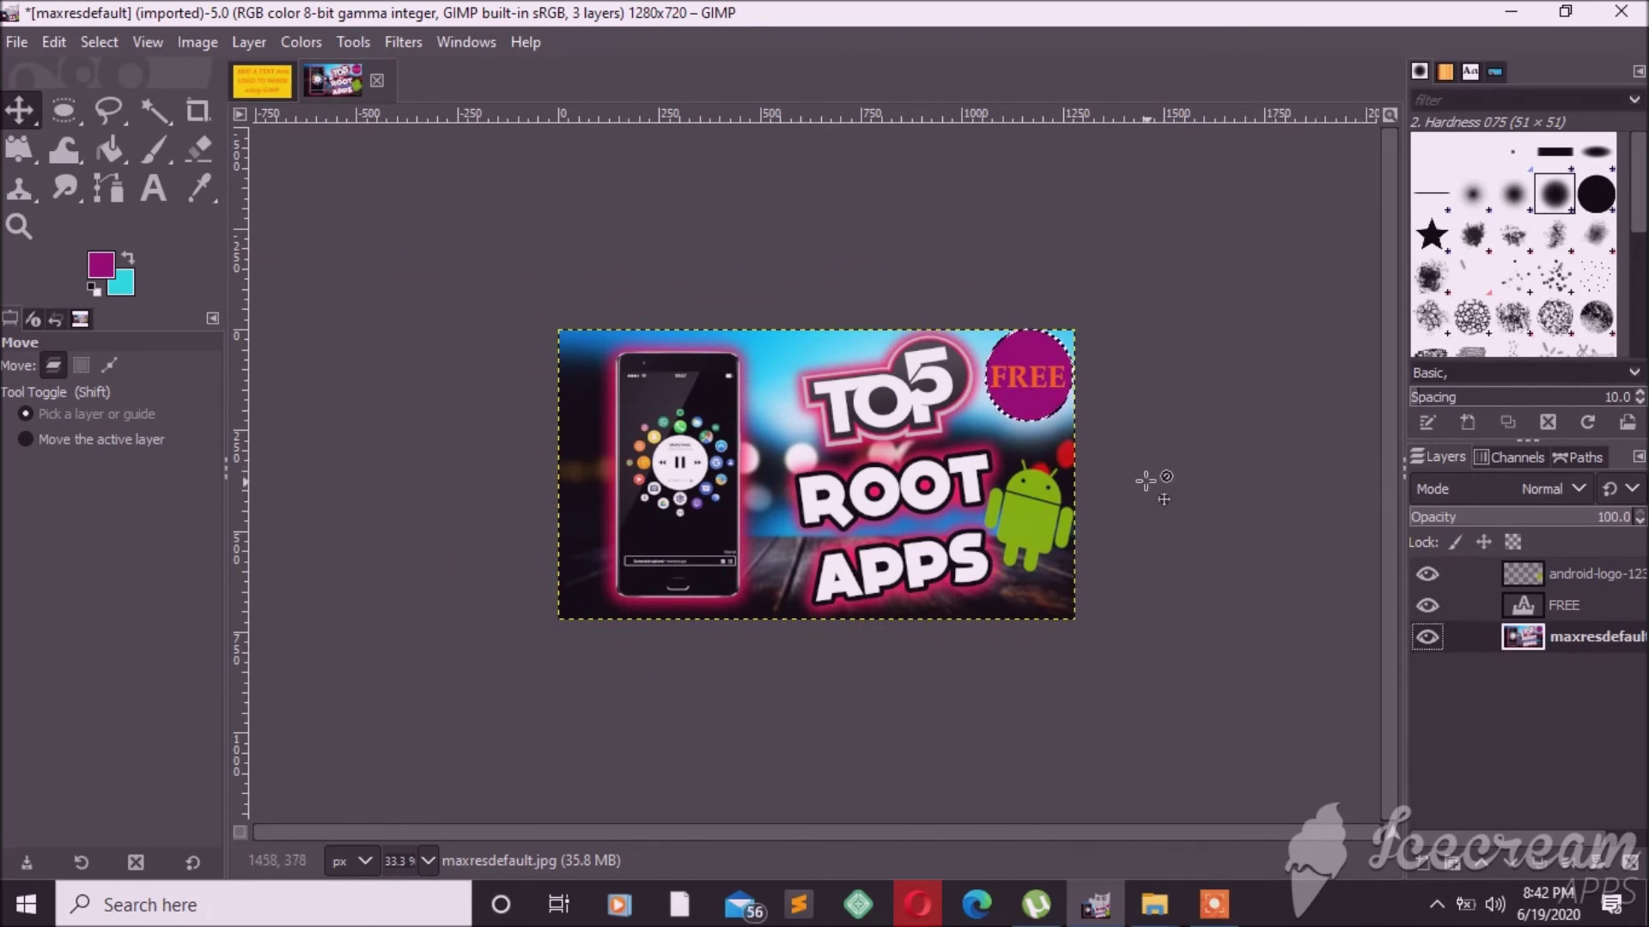
Refill the FREE circle with bright yellow ffe000
left_click(110, 150)
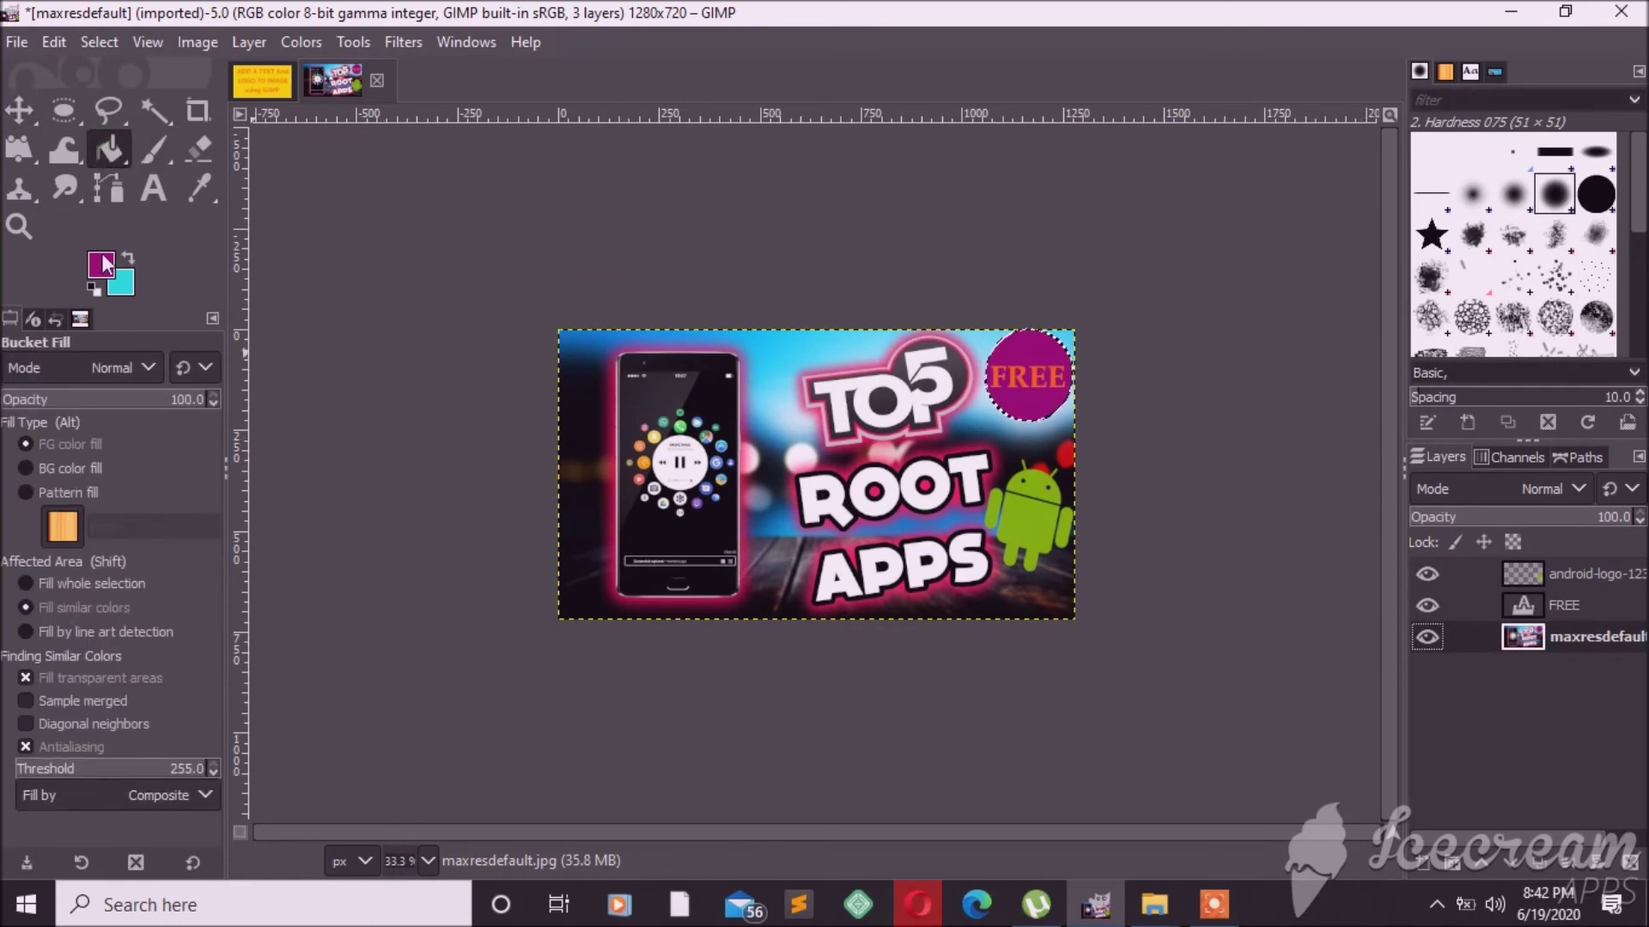
left_click(100, 265)
left_click(395, 392)
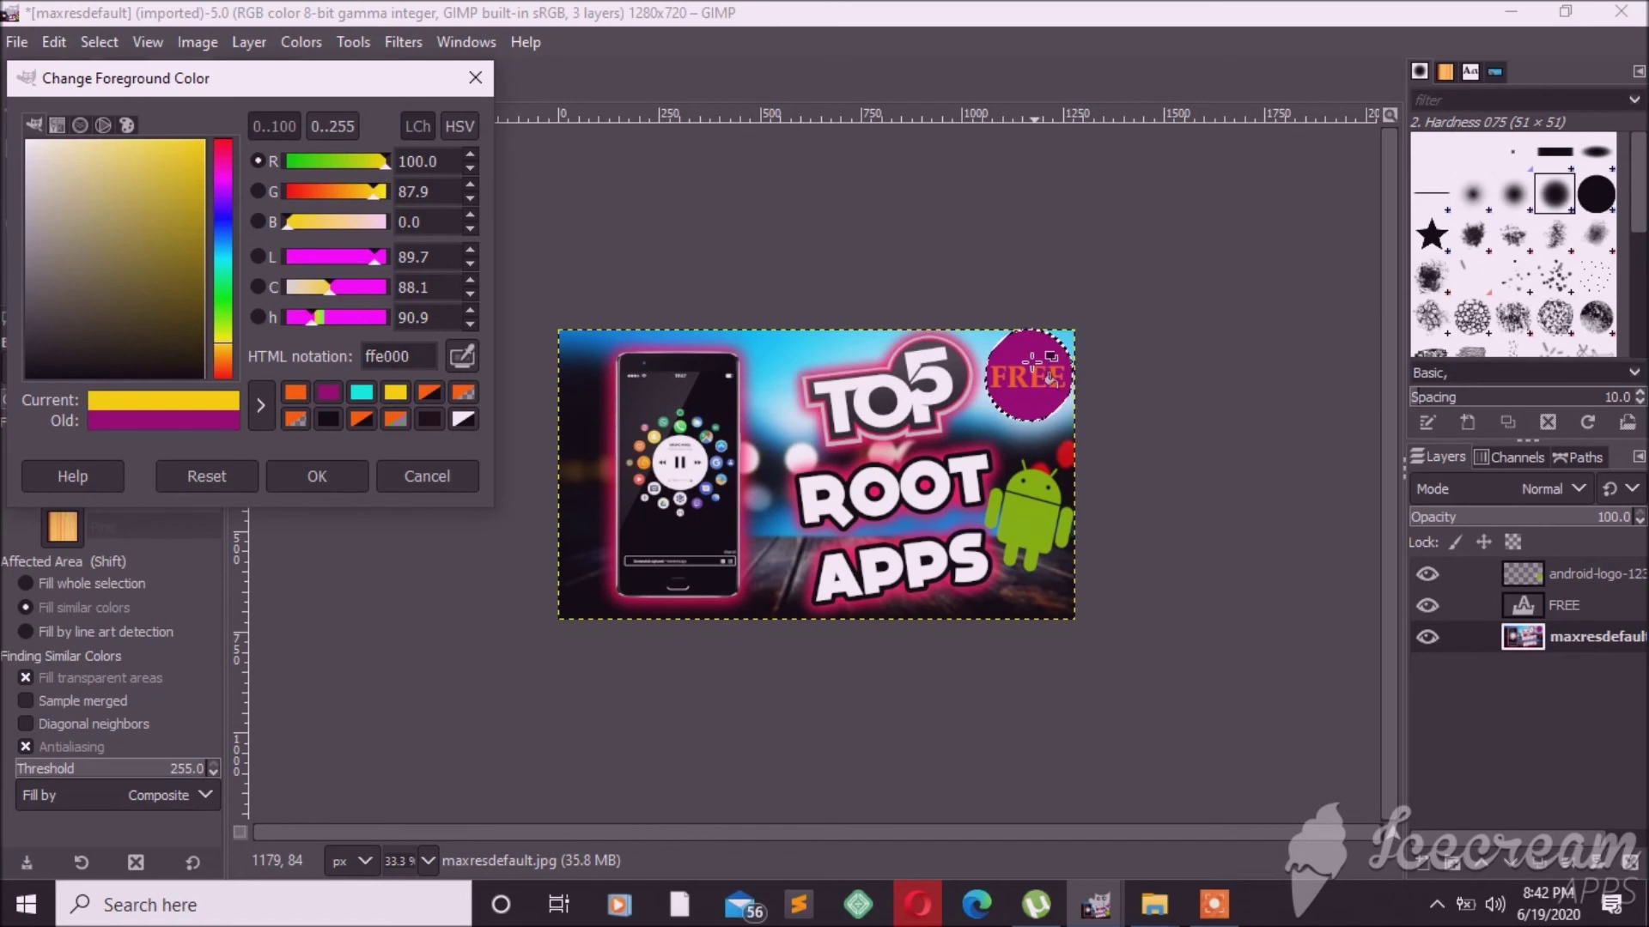
left_click(1039, 353)
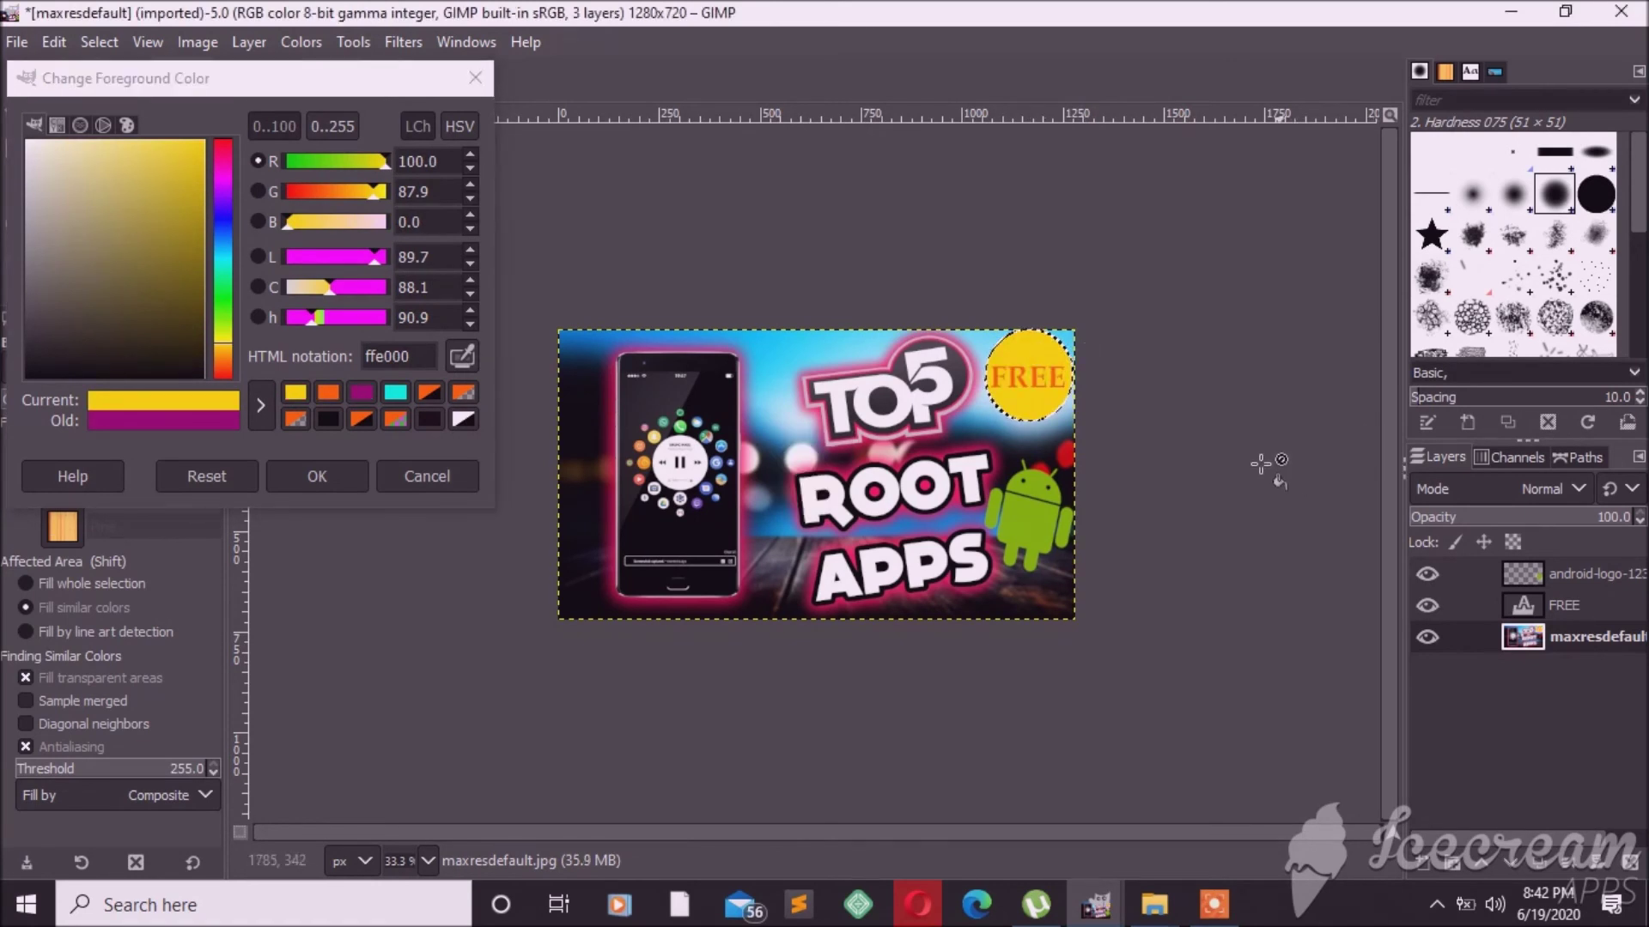
left_click(333, 472)
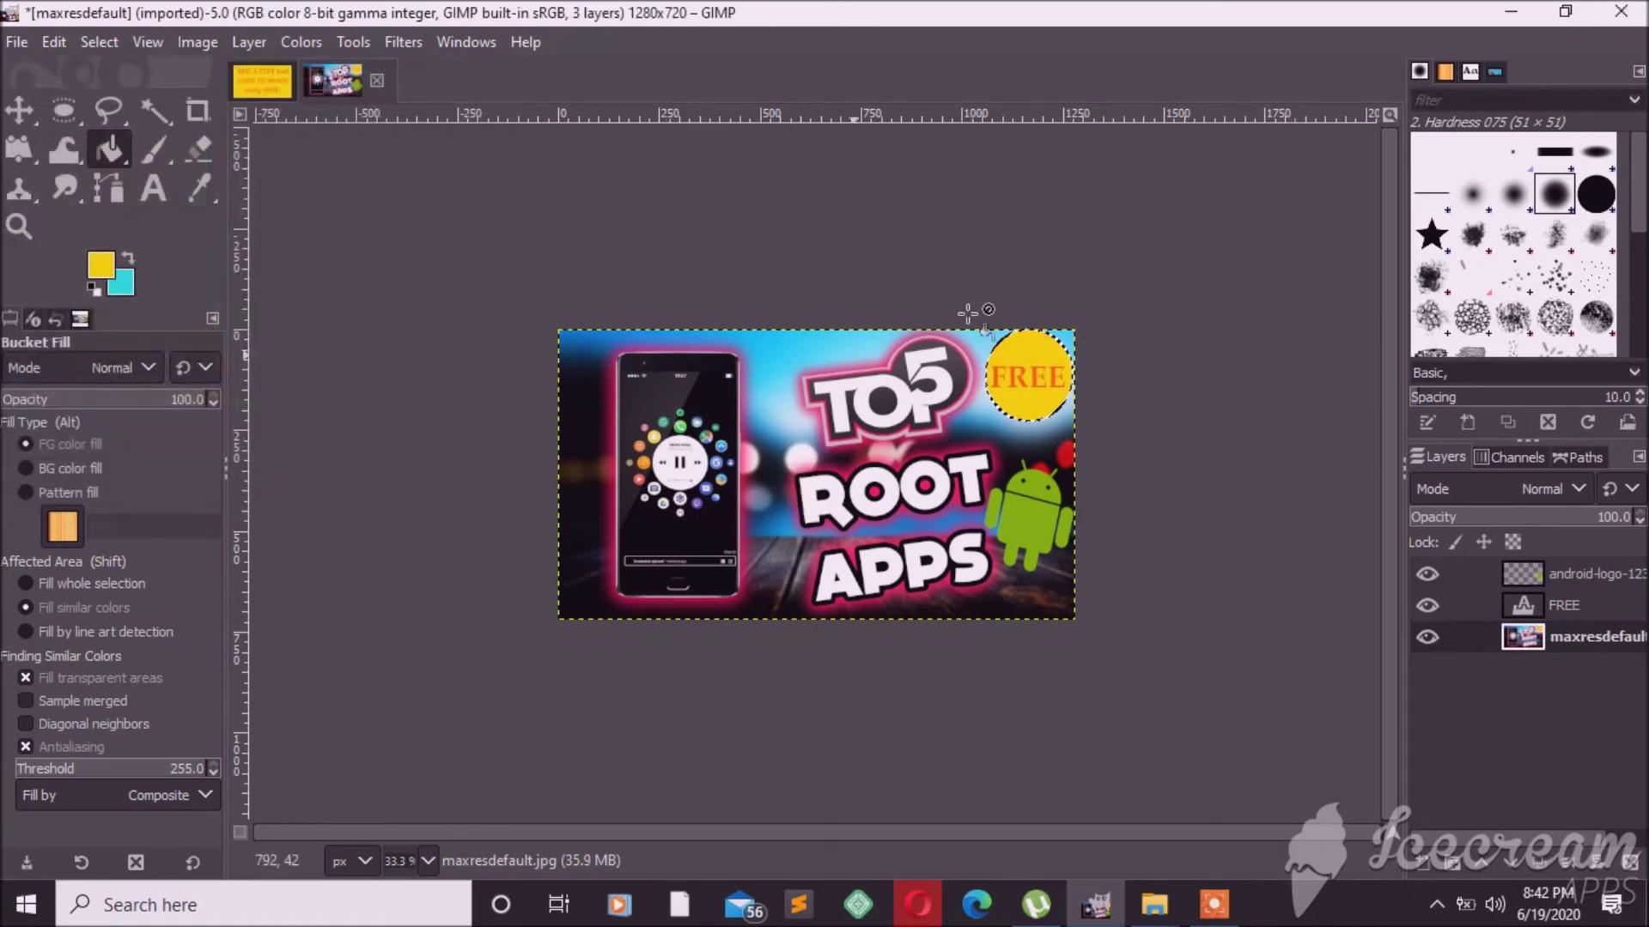
Recolour the FREE lettering to black
left_click(153, 188)
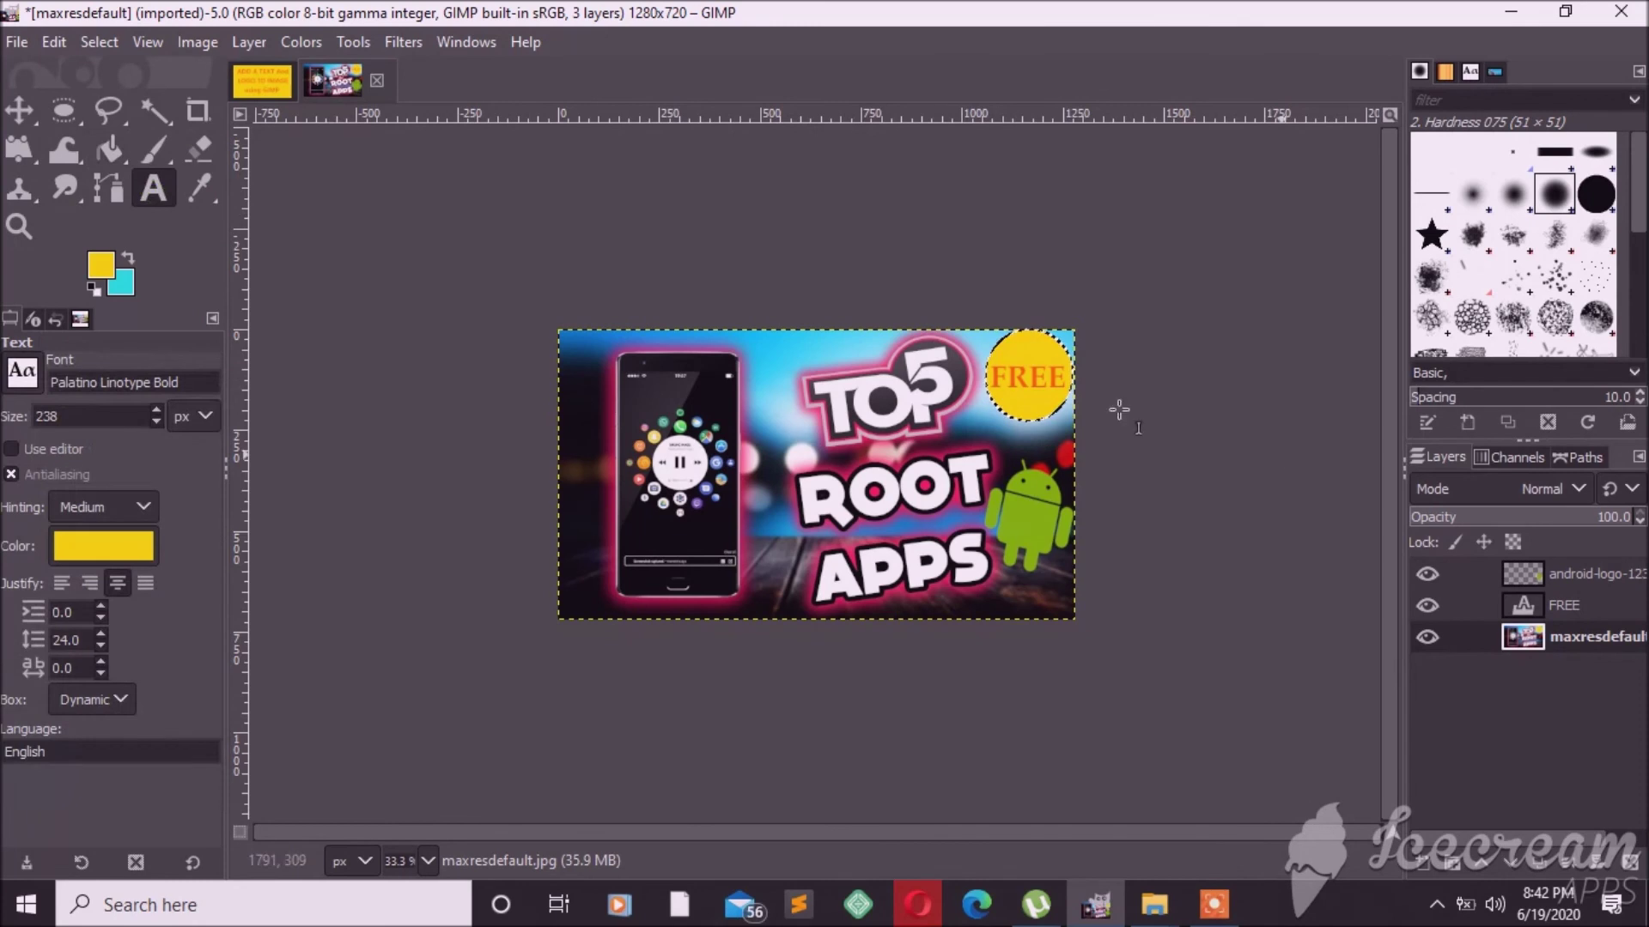
left_click(1034, 393)
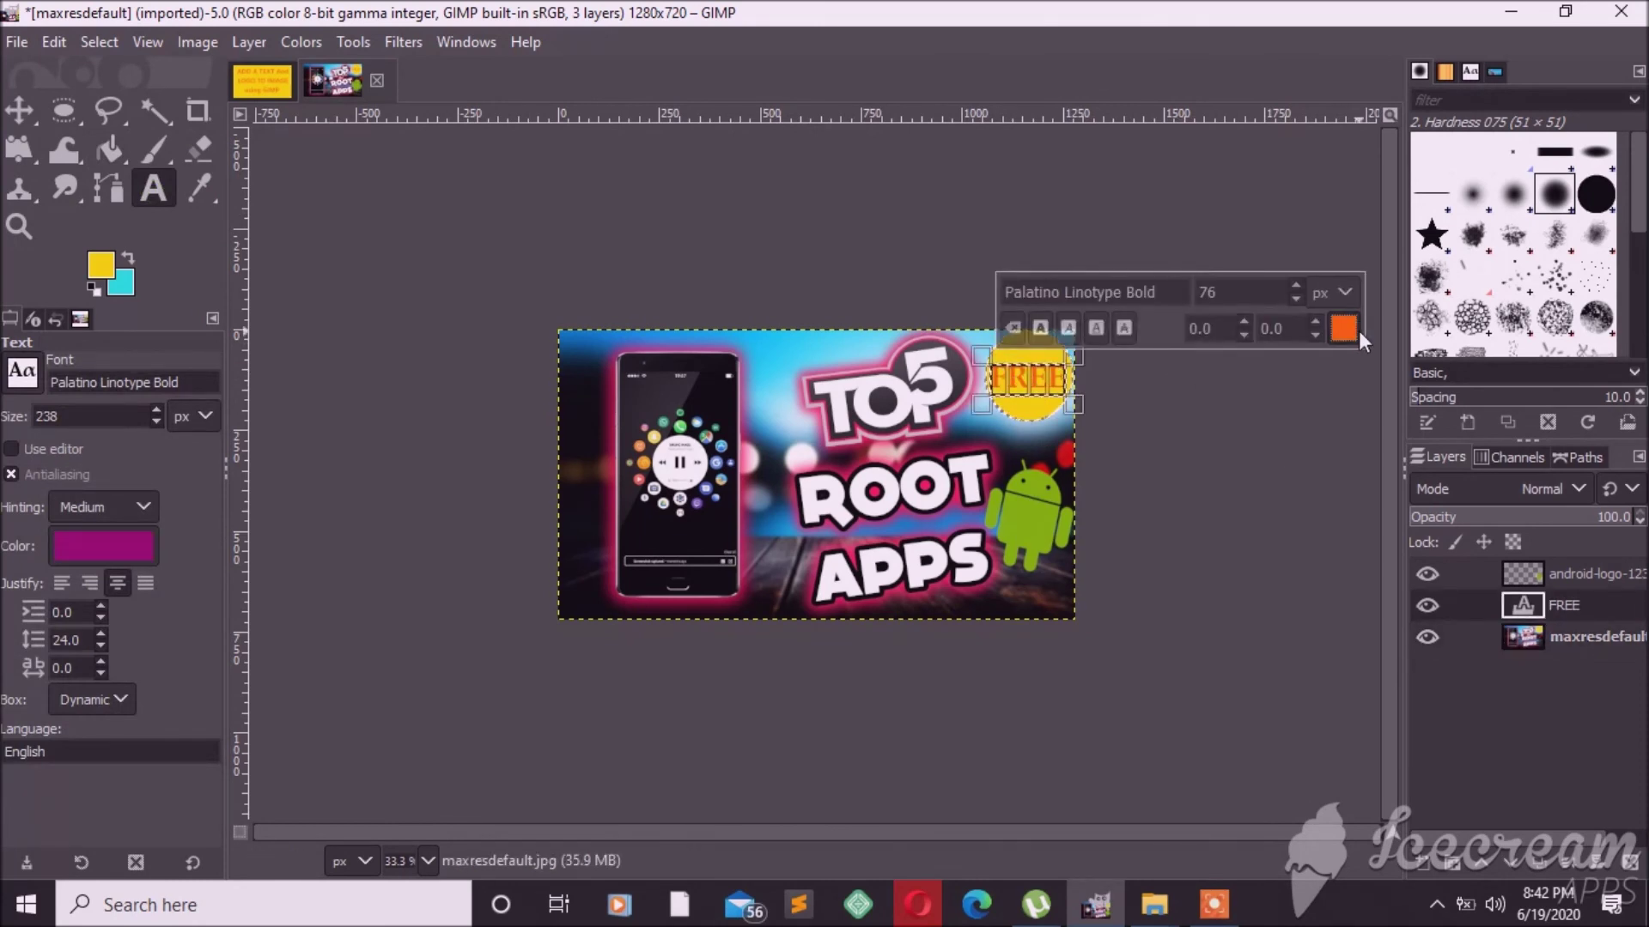
left_click(1353, 330)
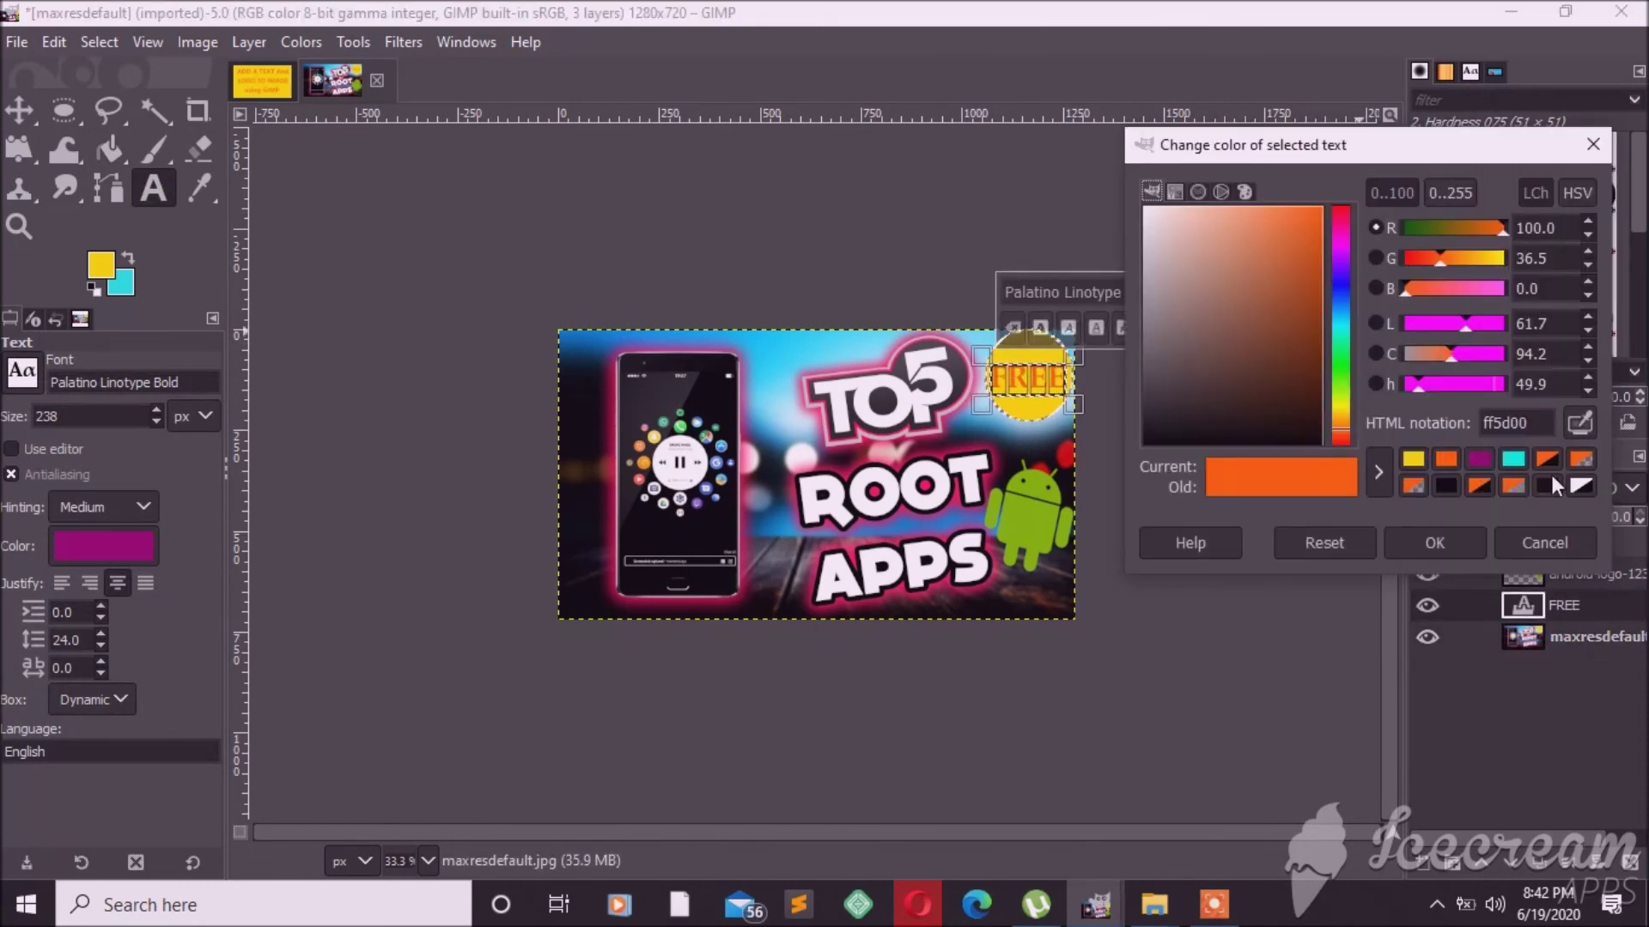
left_click(1446, 488)
left_click(1436, 545)
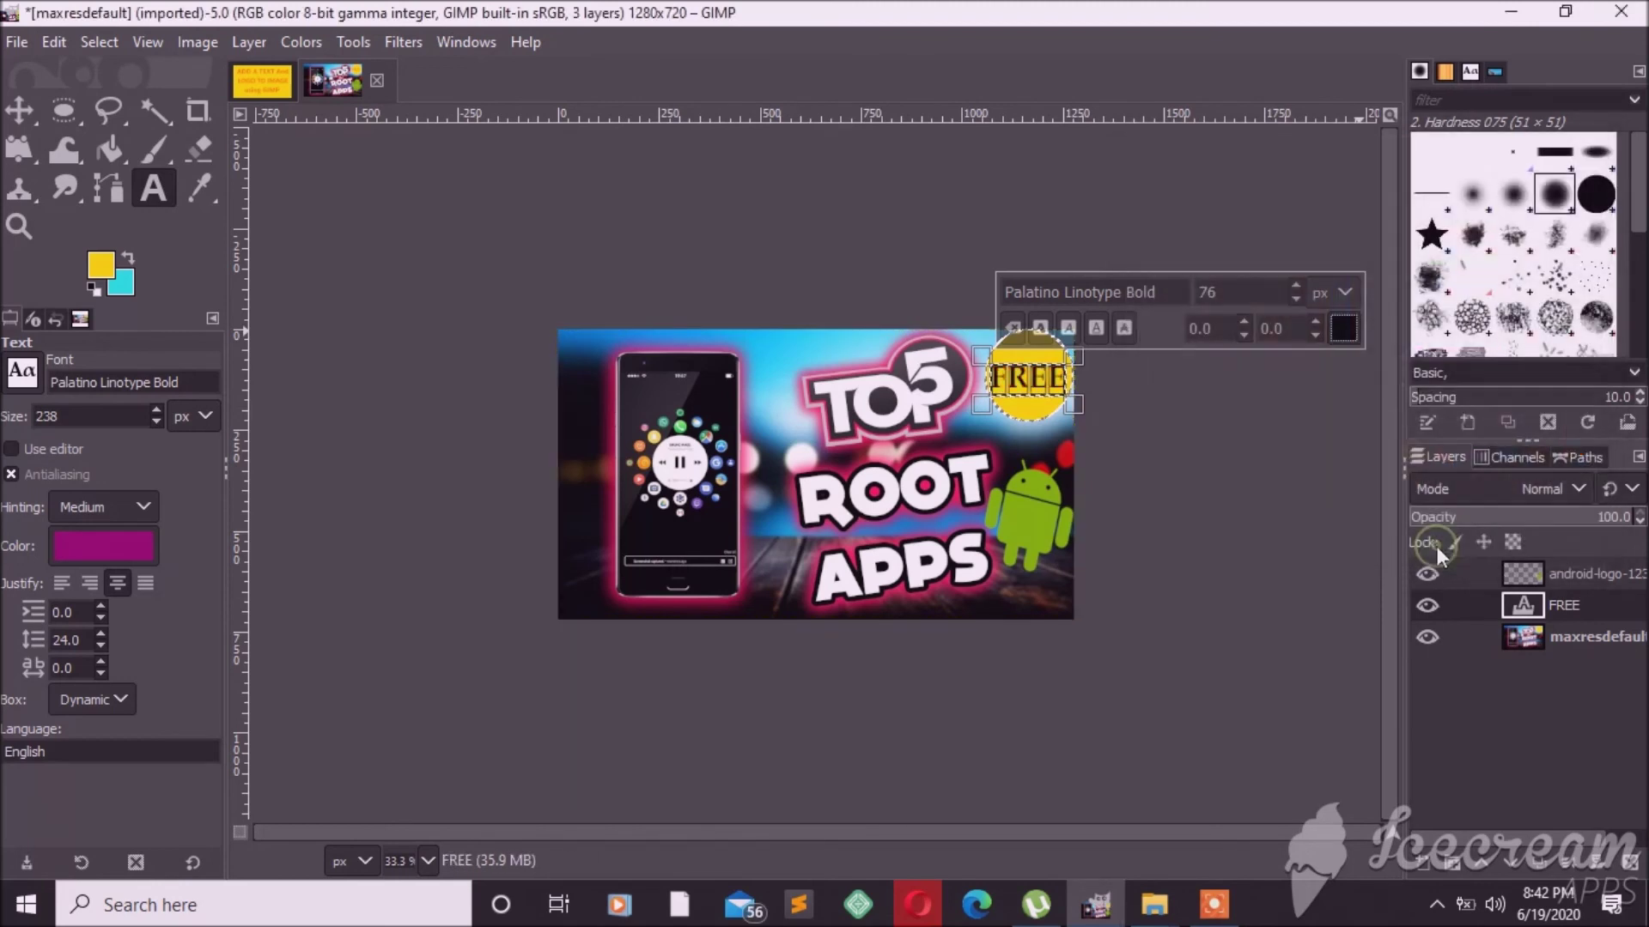
left_click(1559, 637)
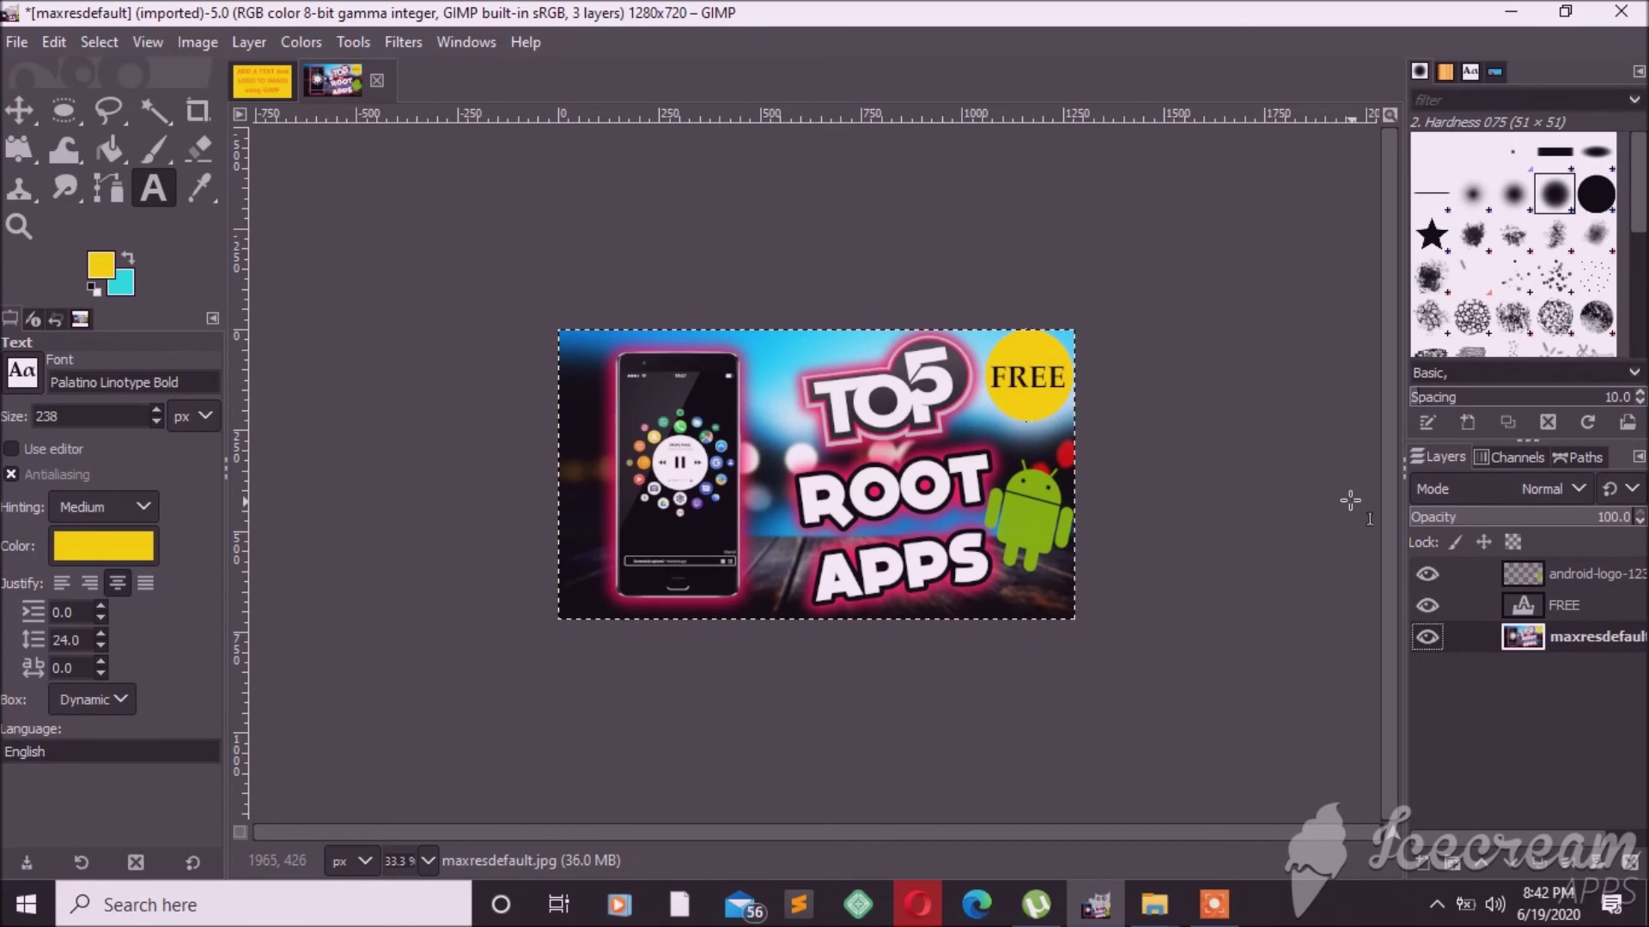
scroll(1328, 498, "down", 1, "ctrl")
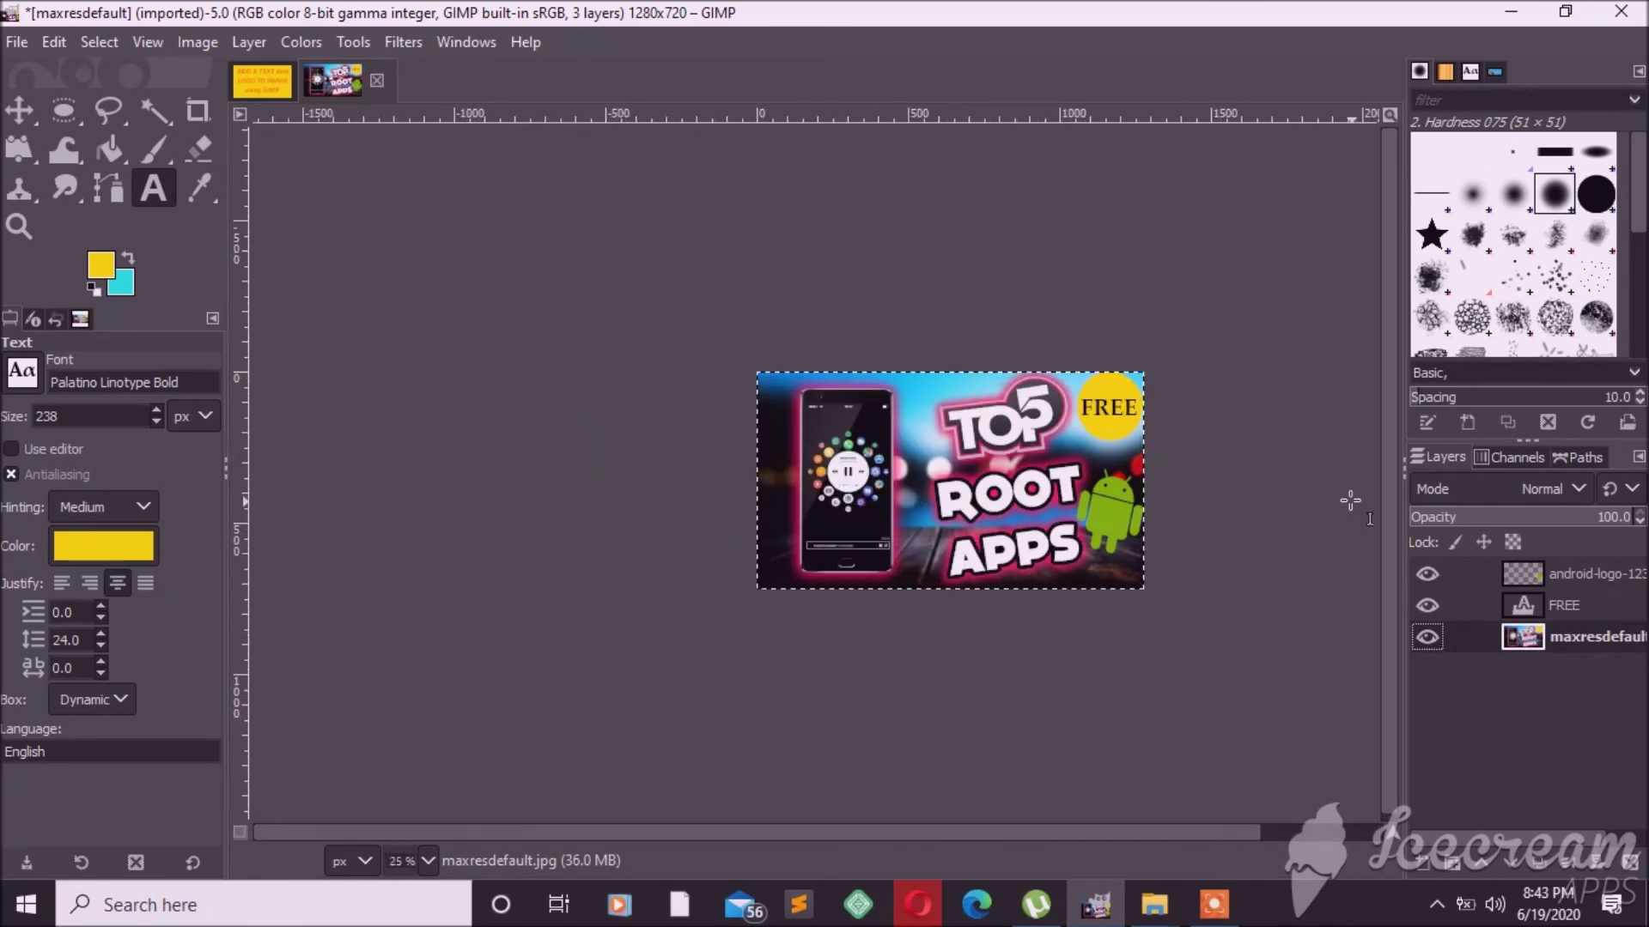
Export NewImage.jpg to the Desktop with the JPEG comment 'Like And Share My Video'
left_click(19, 45)
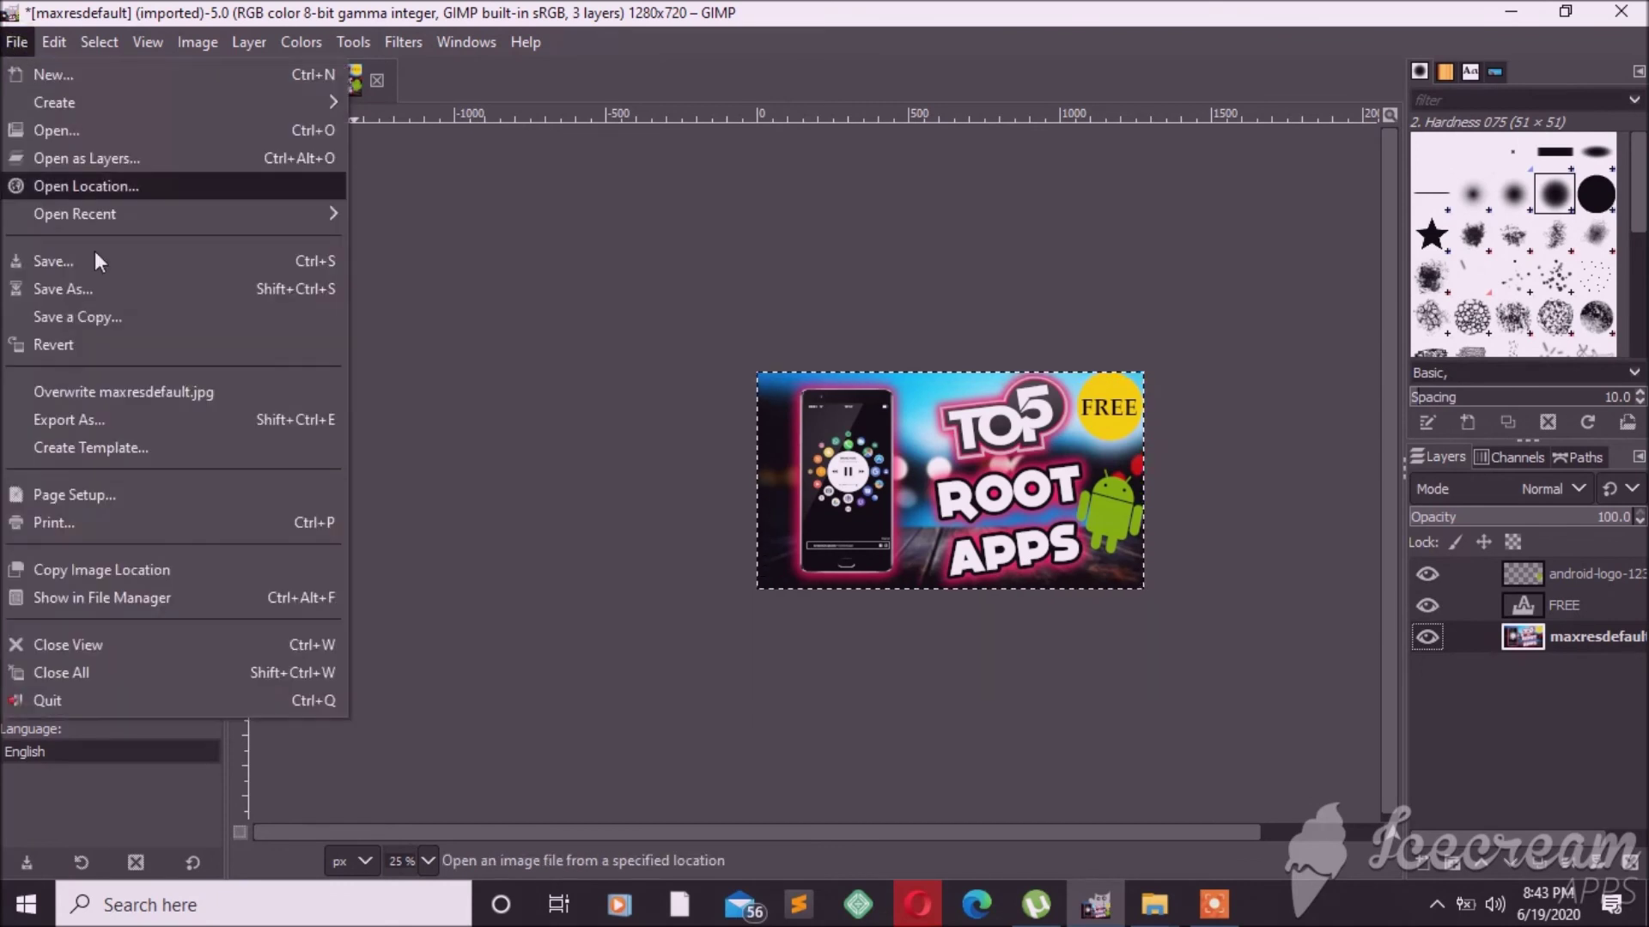
left_click(79, 419)
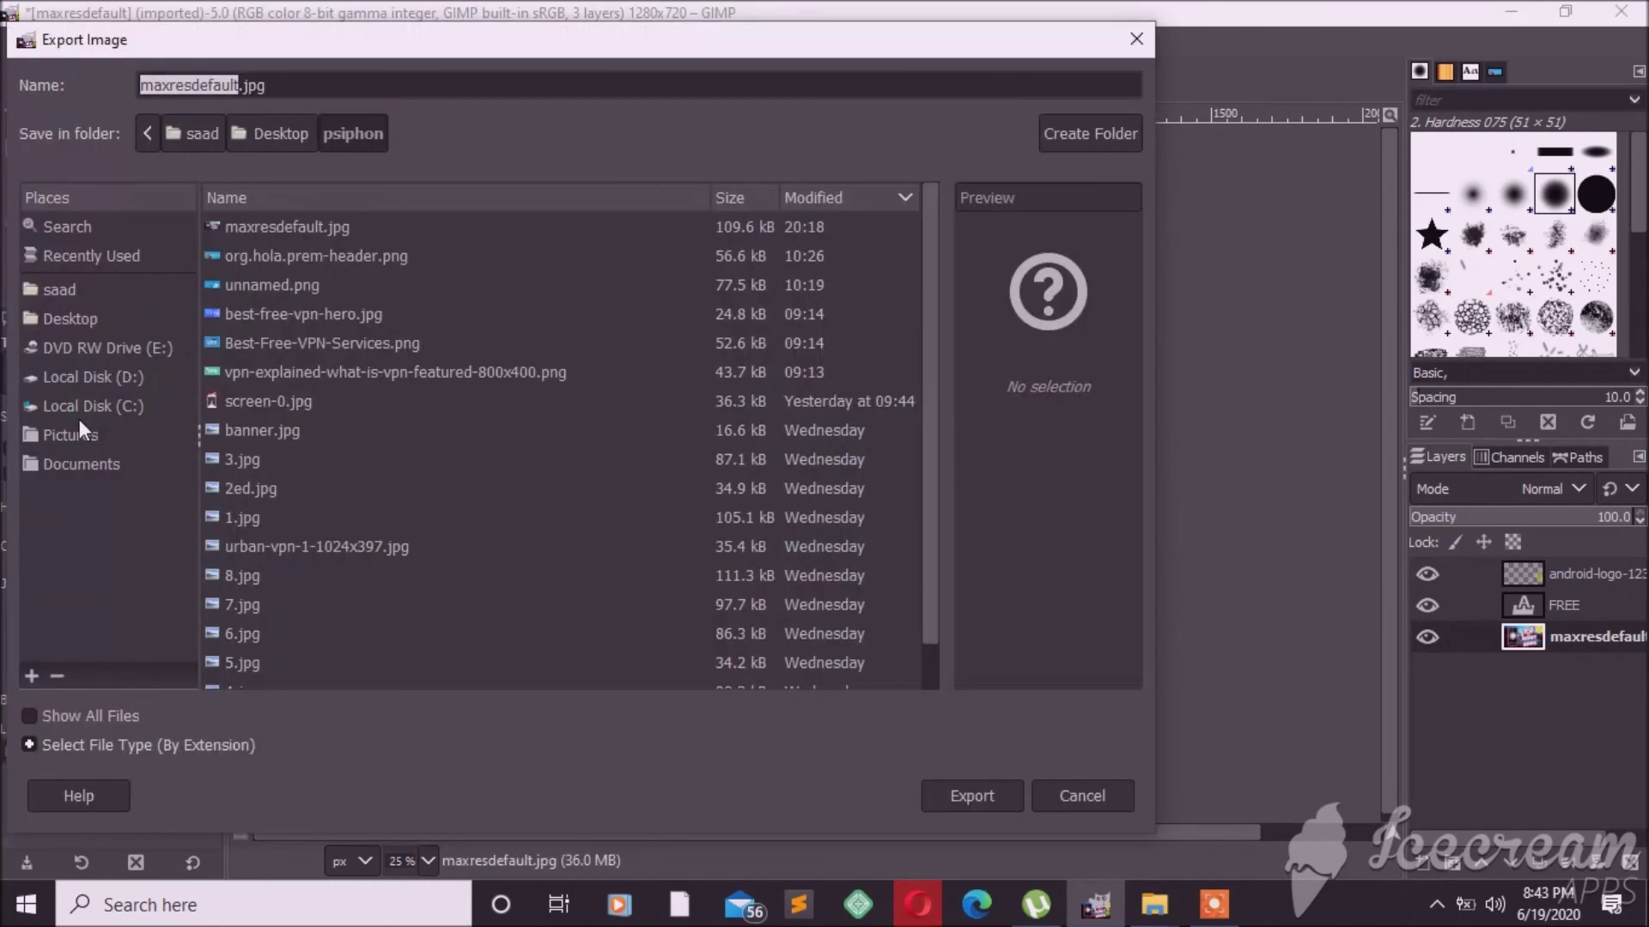
type("N")
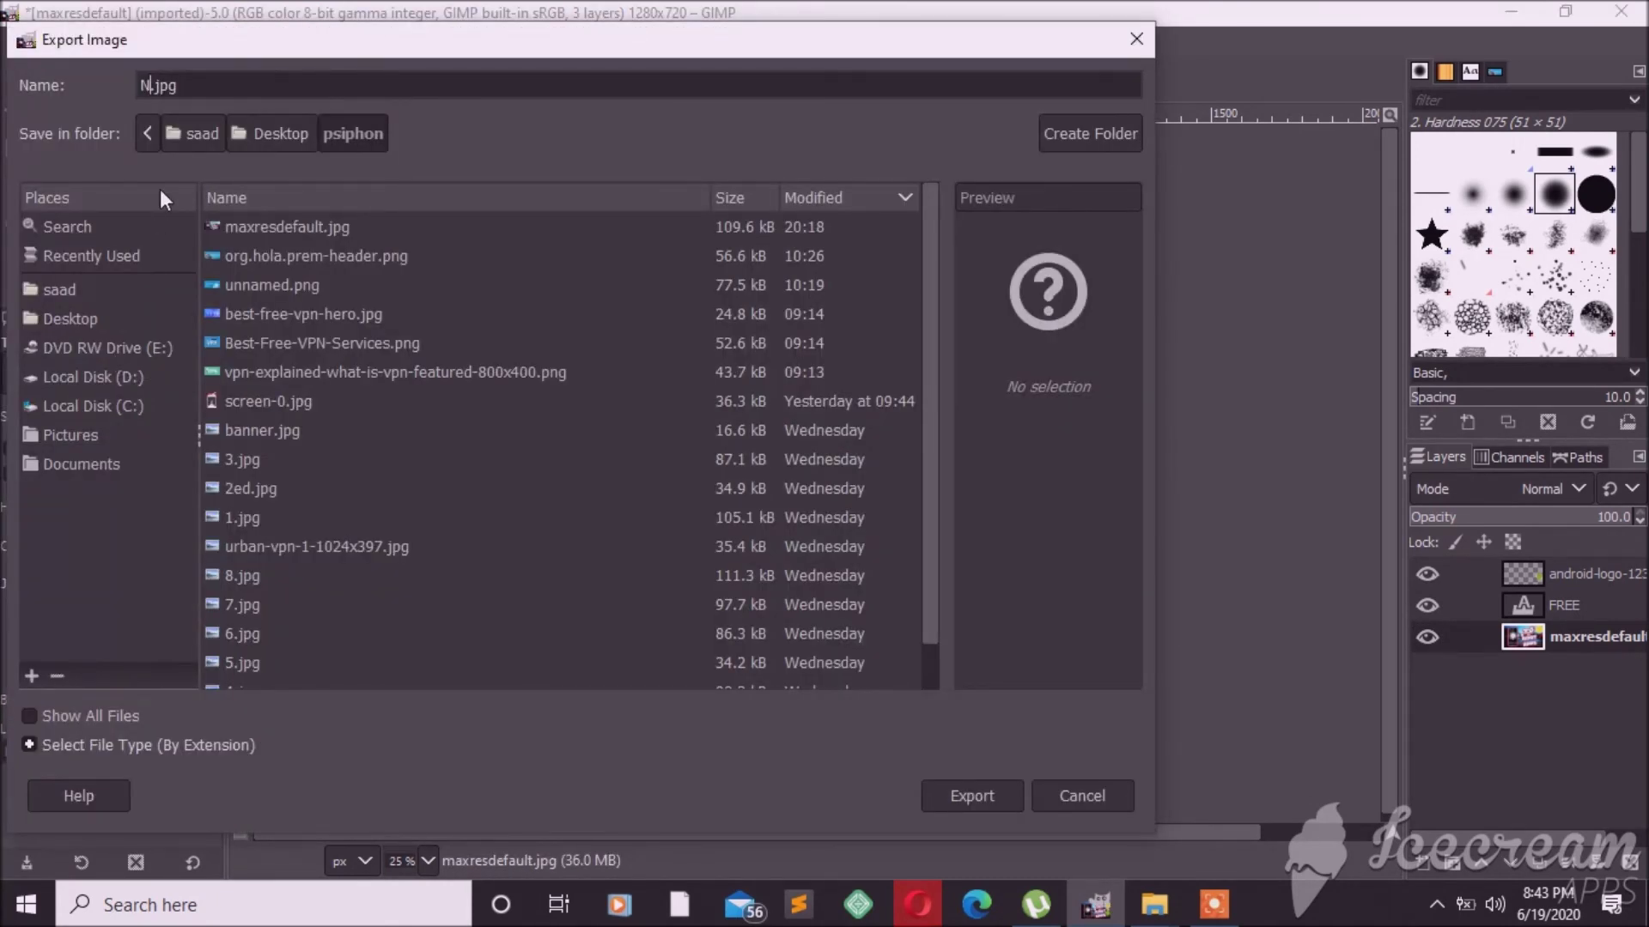
type("ewImage")
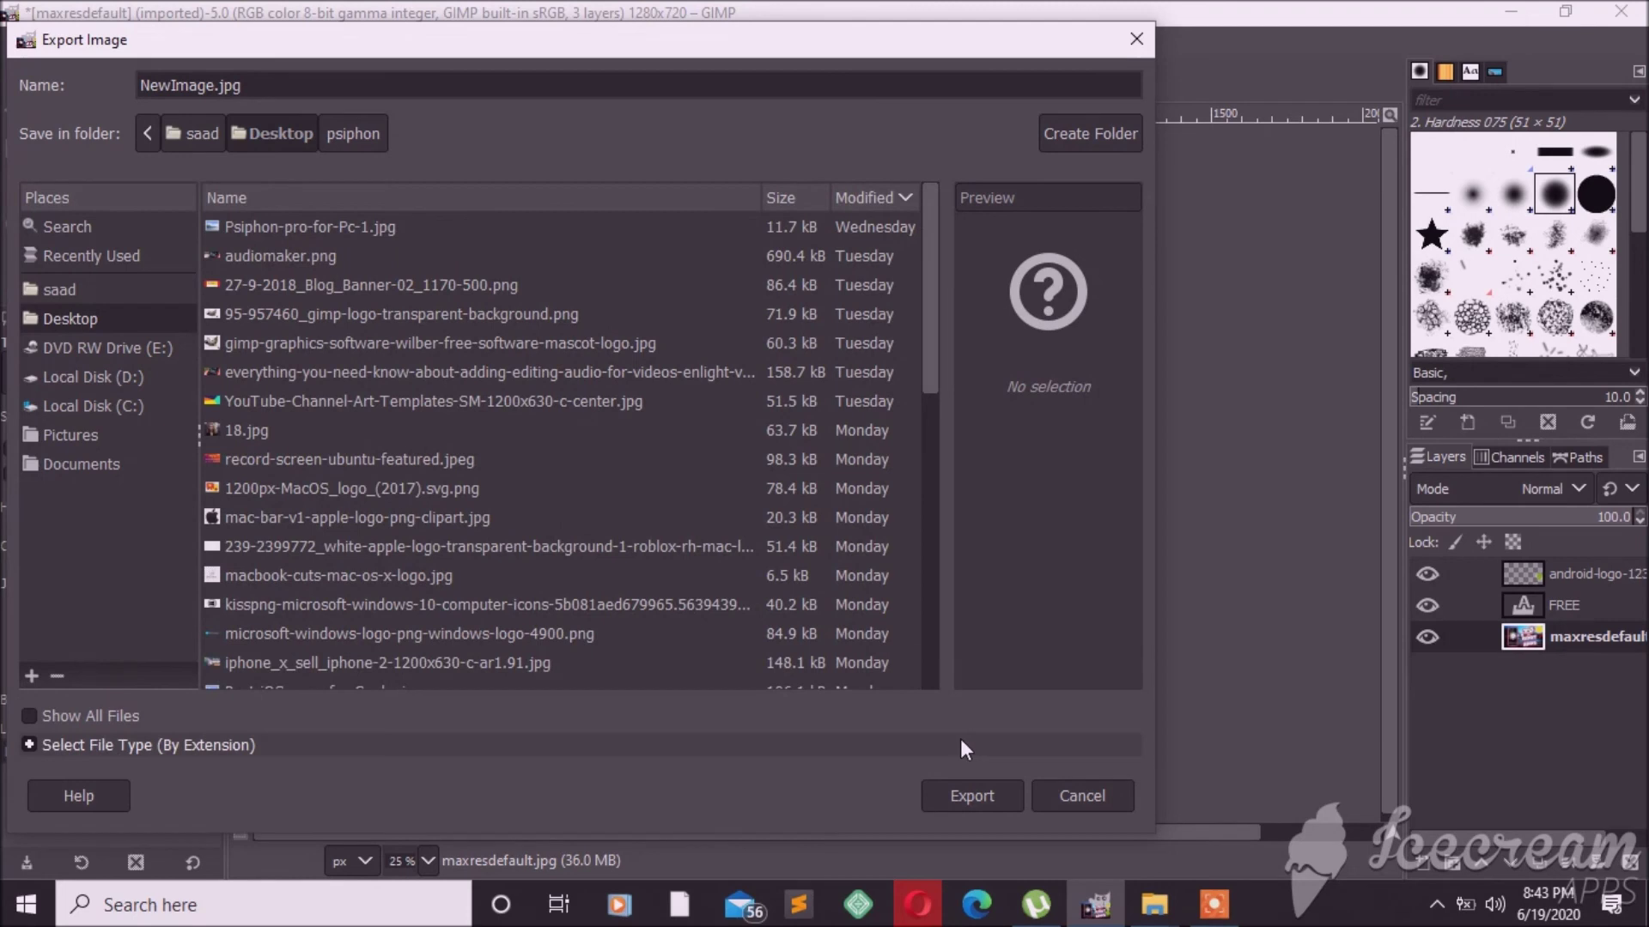
left_click(976, 799)
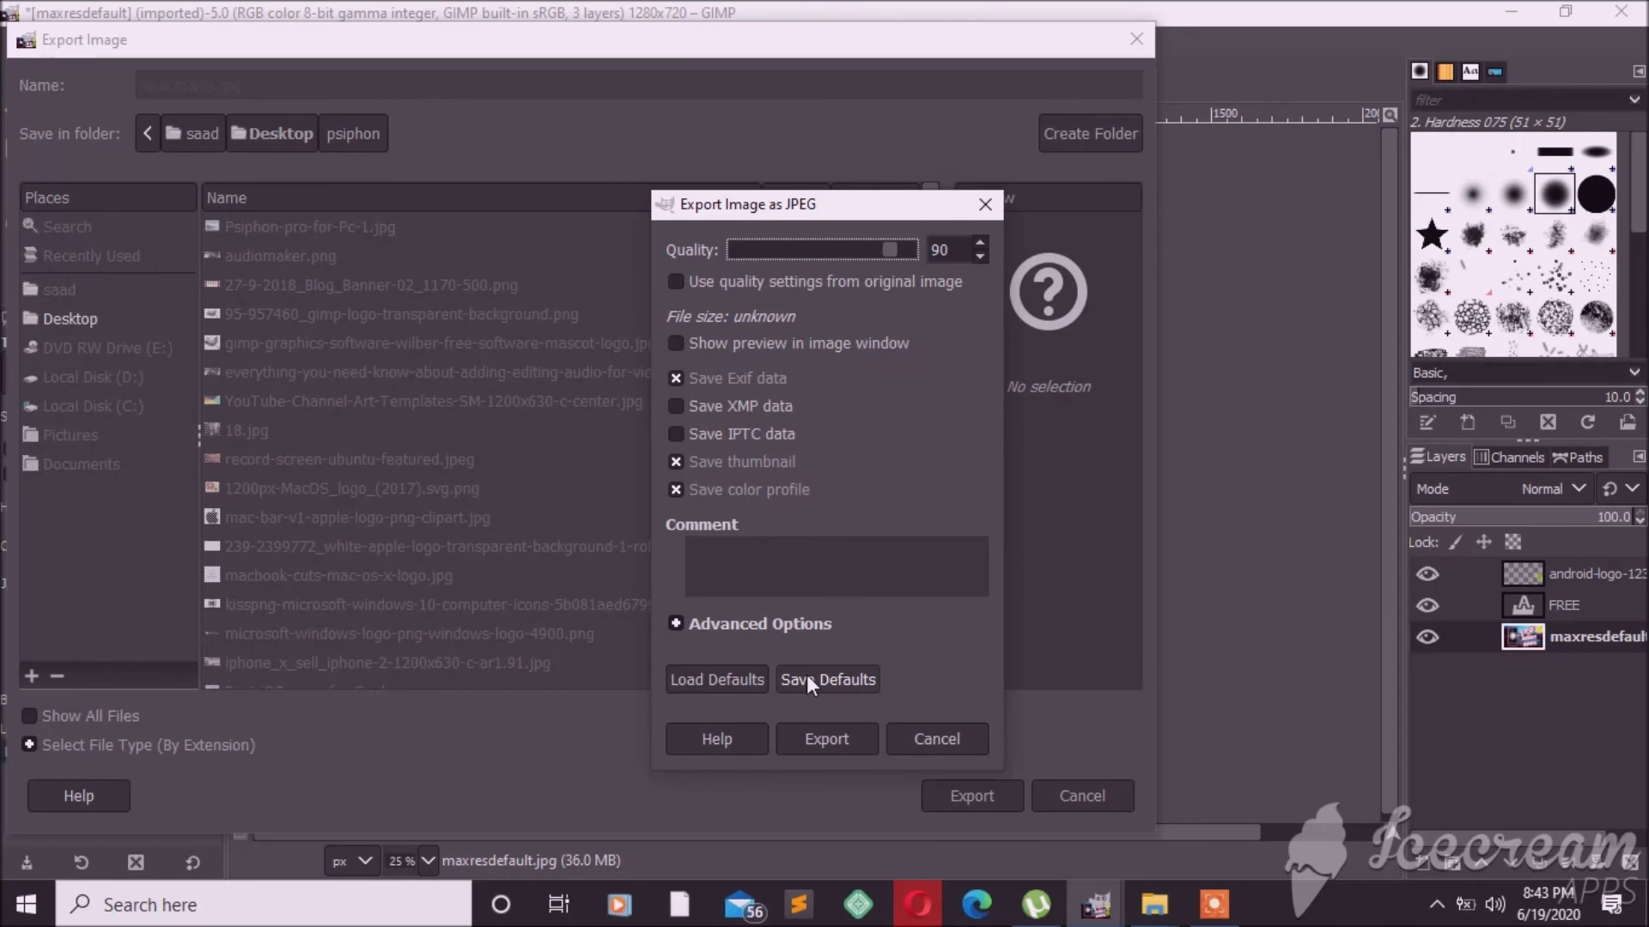
left_click(828, 586)
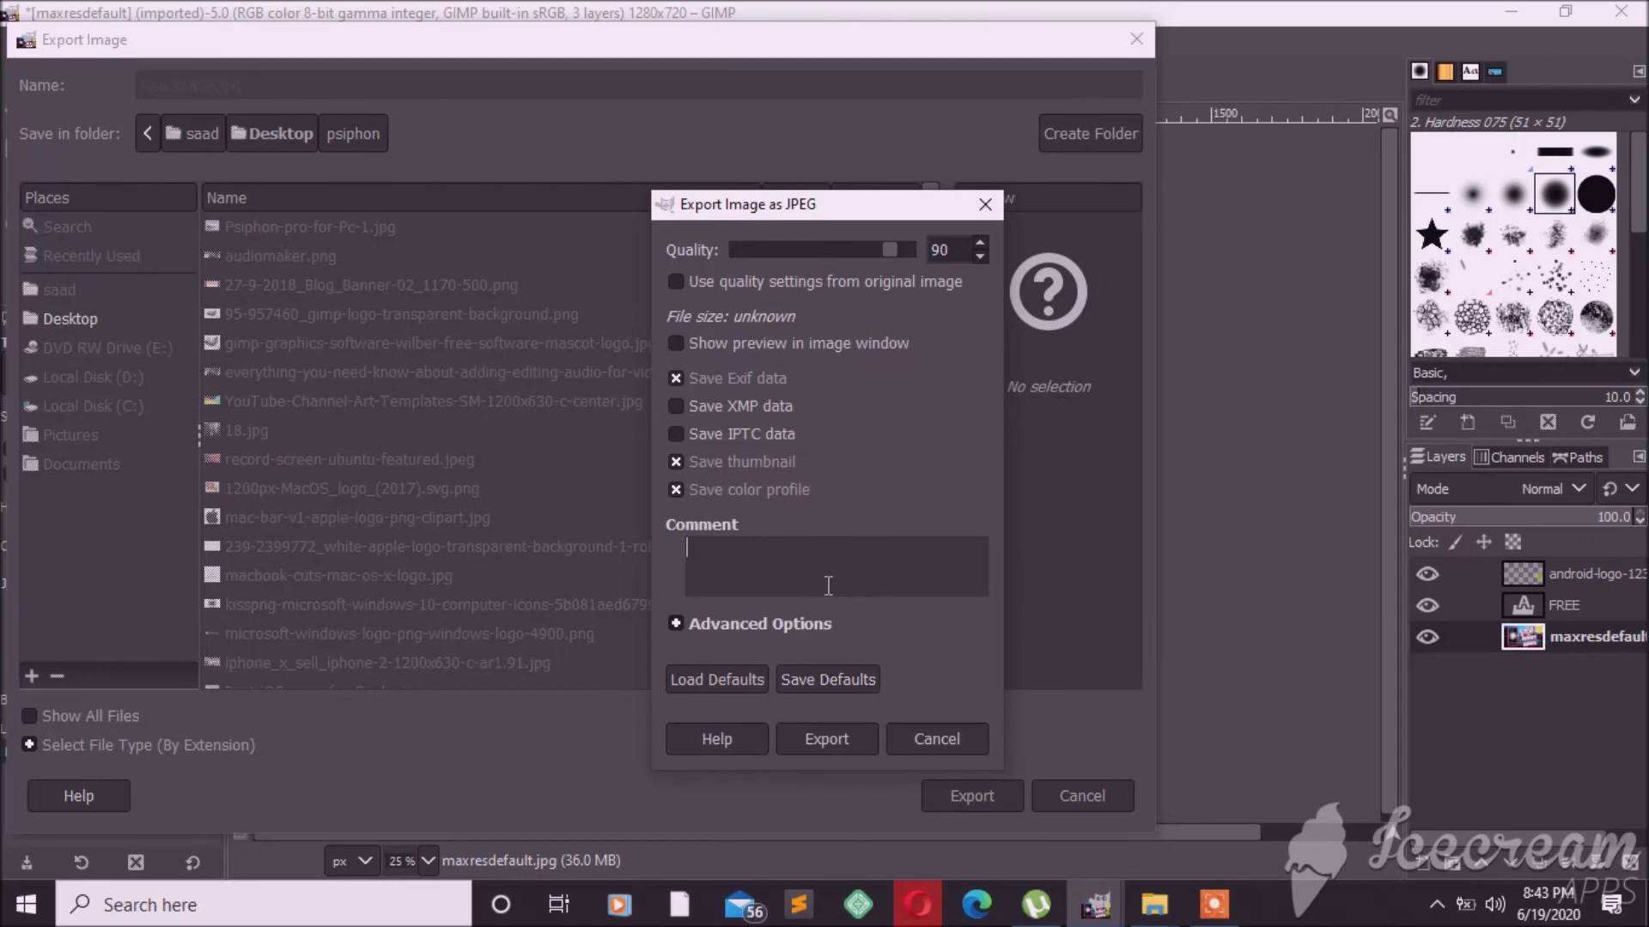
type("Like And Share My Vi")
type("deo")
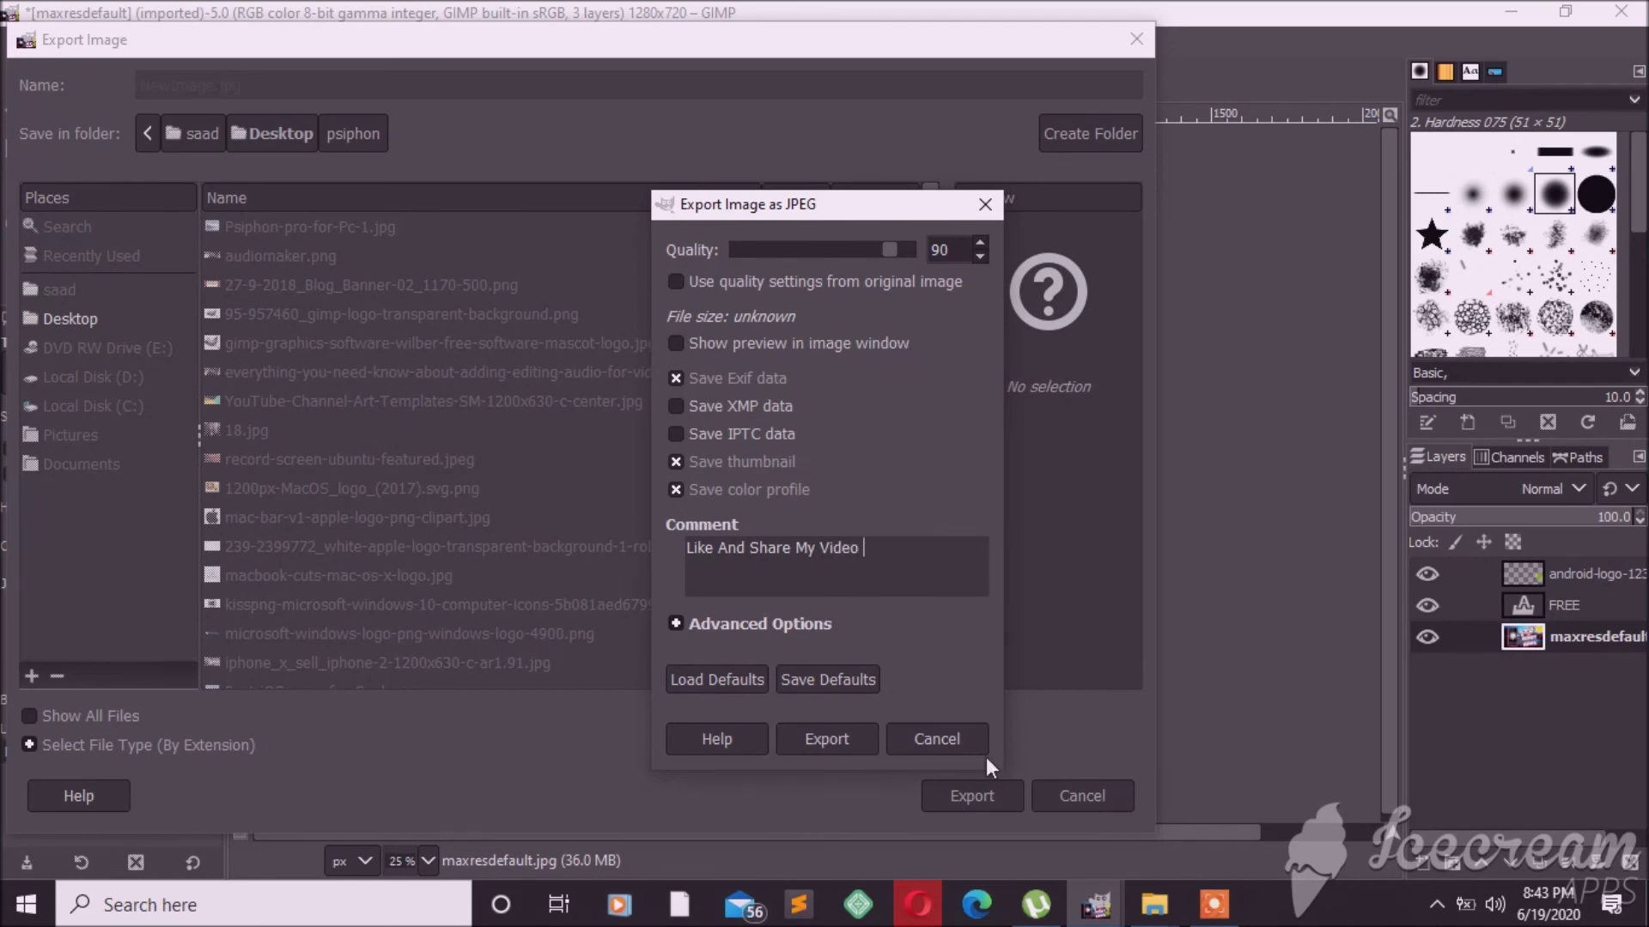
left_click(857, 751)
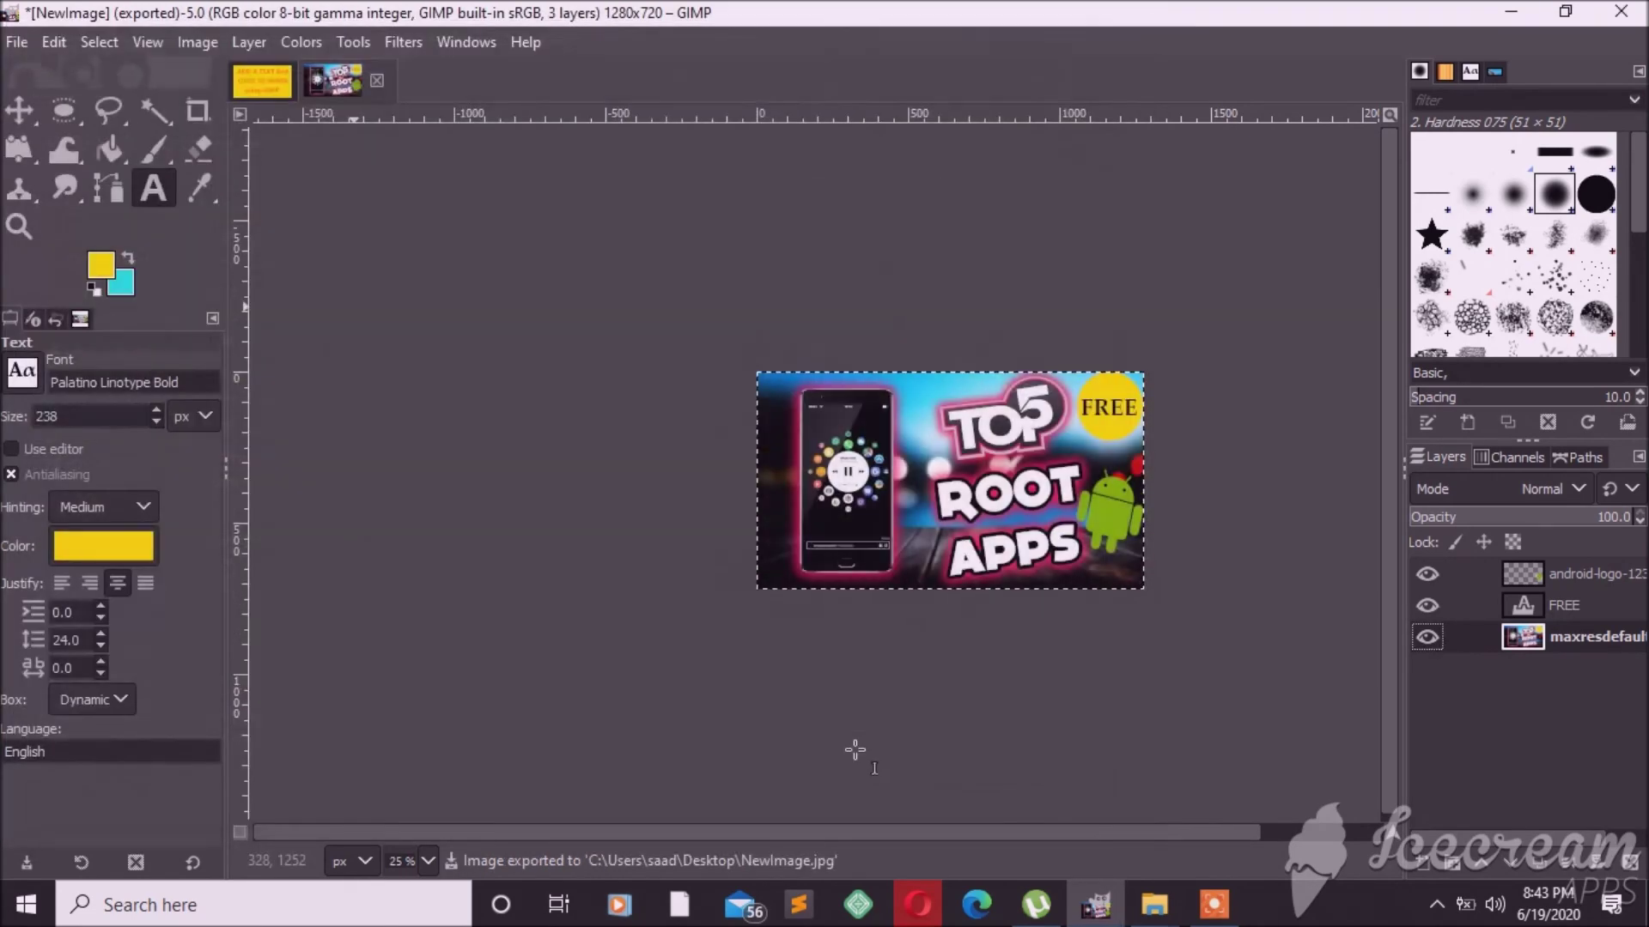